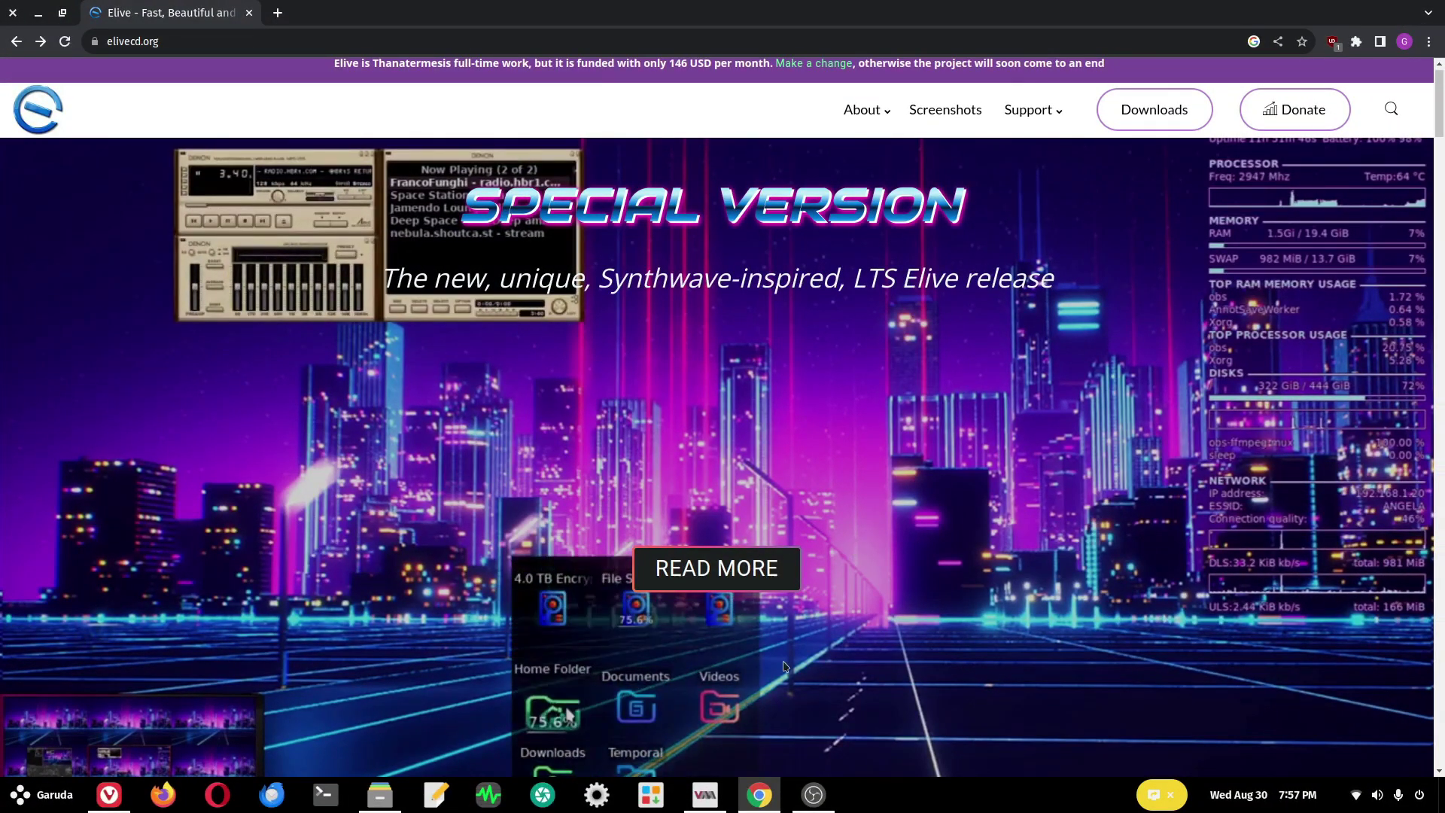
- Scroll through the Elive homepage features and expand the Technical details section
{"action": "scroll", "coordinate": [589, 429], "scroll_direction": "down", "scroll_amount": 1}
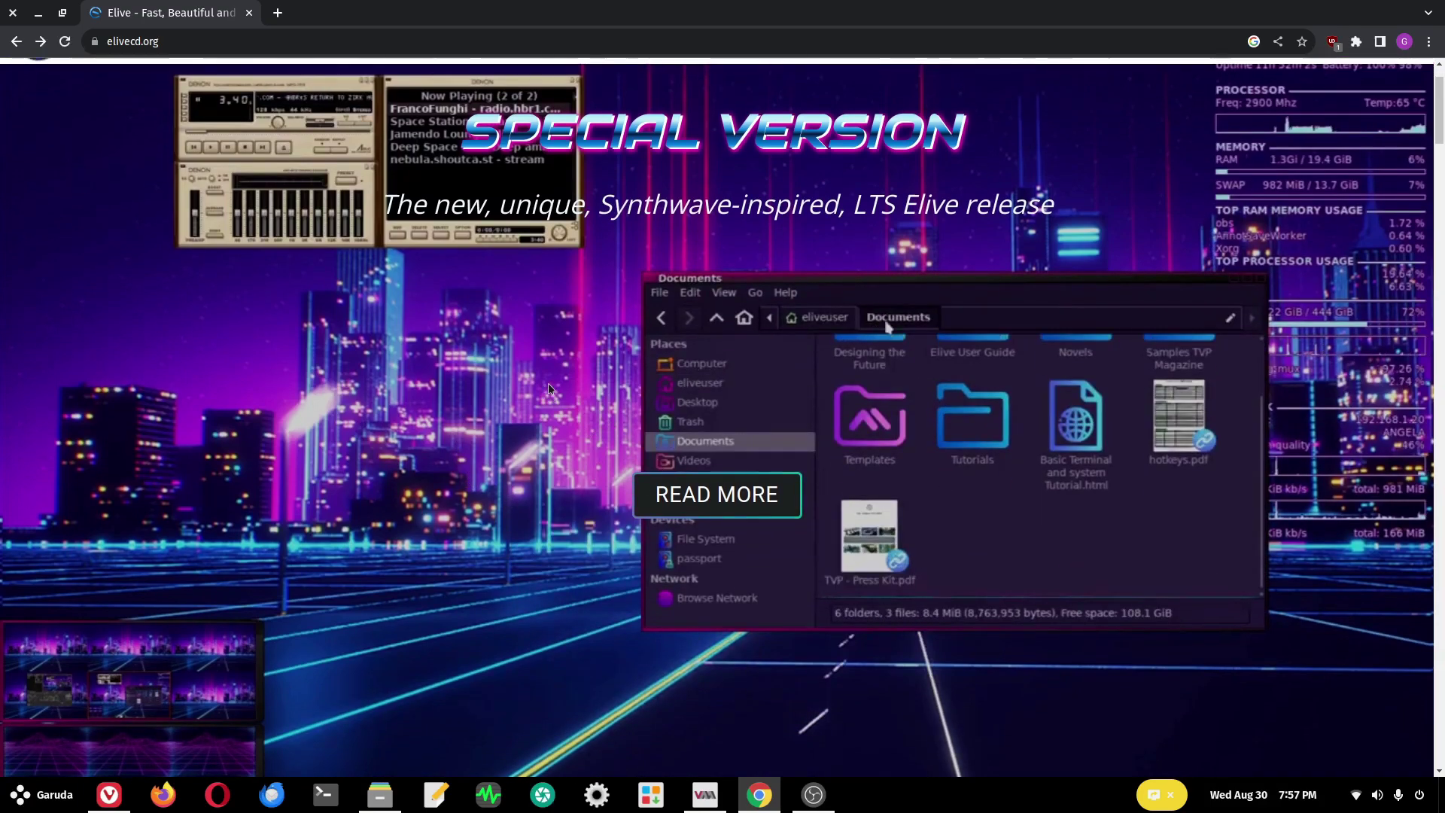
{"action": "scroll", "coordinate": [548, 386], "scroll_direction": "up", "scroll_amount": 1}
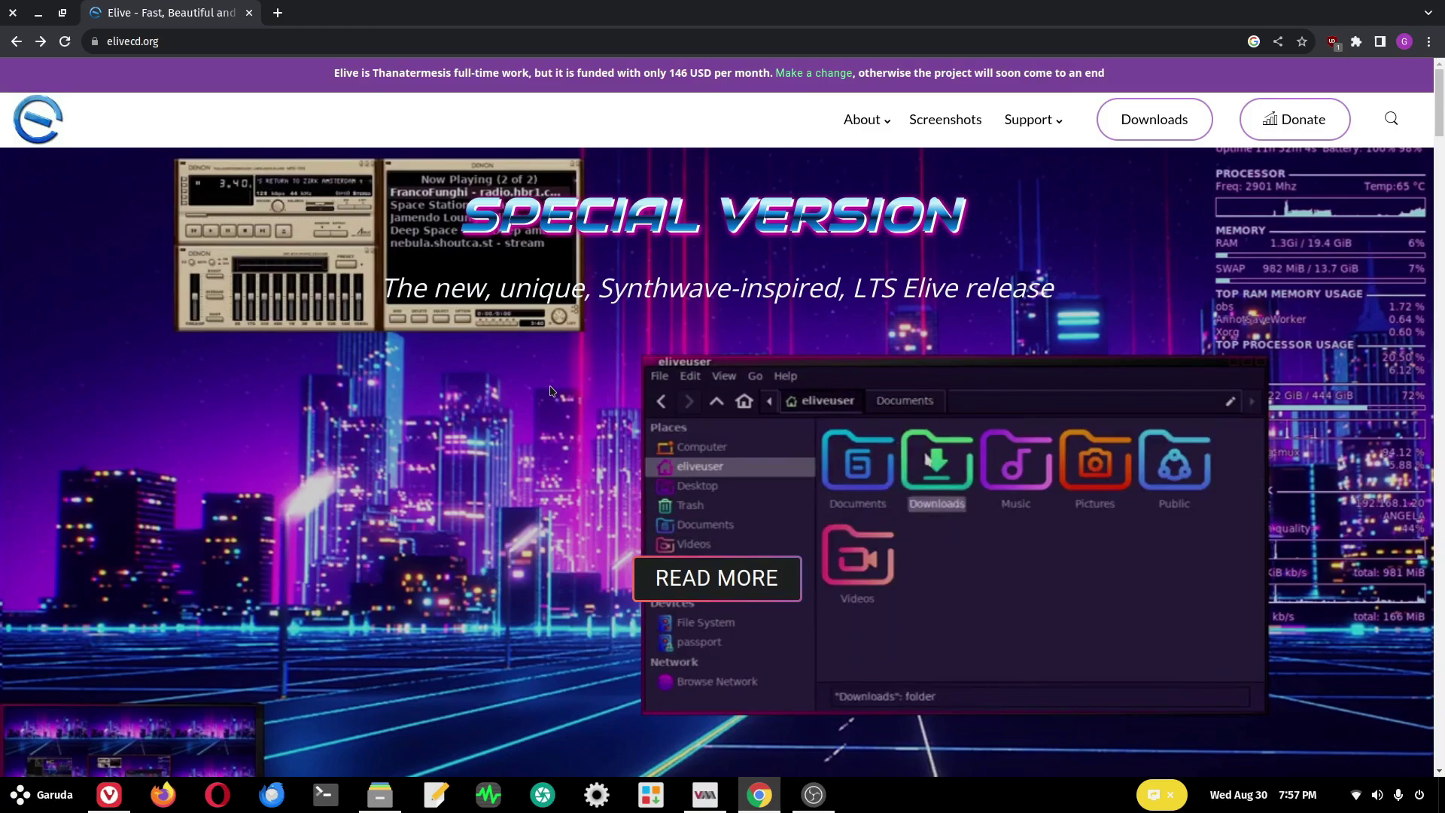
{"action": "scroll", "coordinate": [550, 390], "scroll_direction": "down", "scroll_amount": 9}
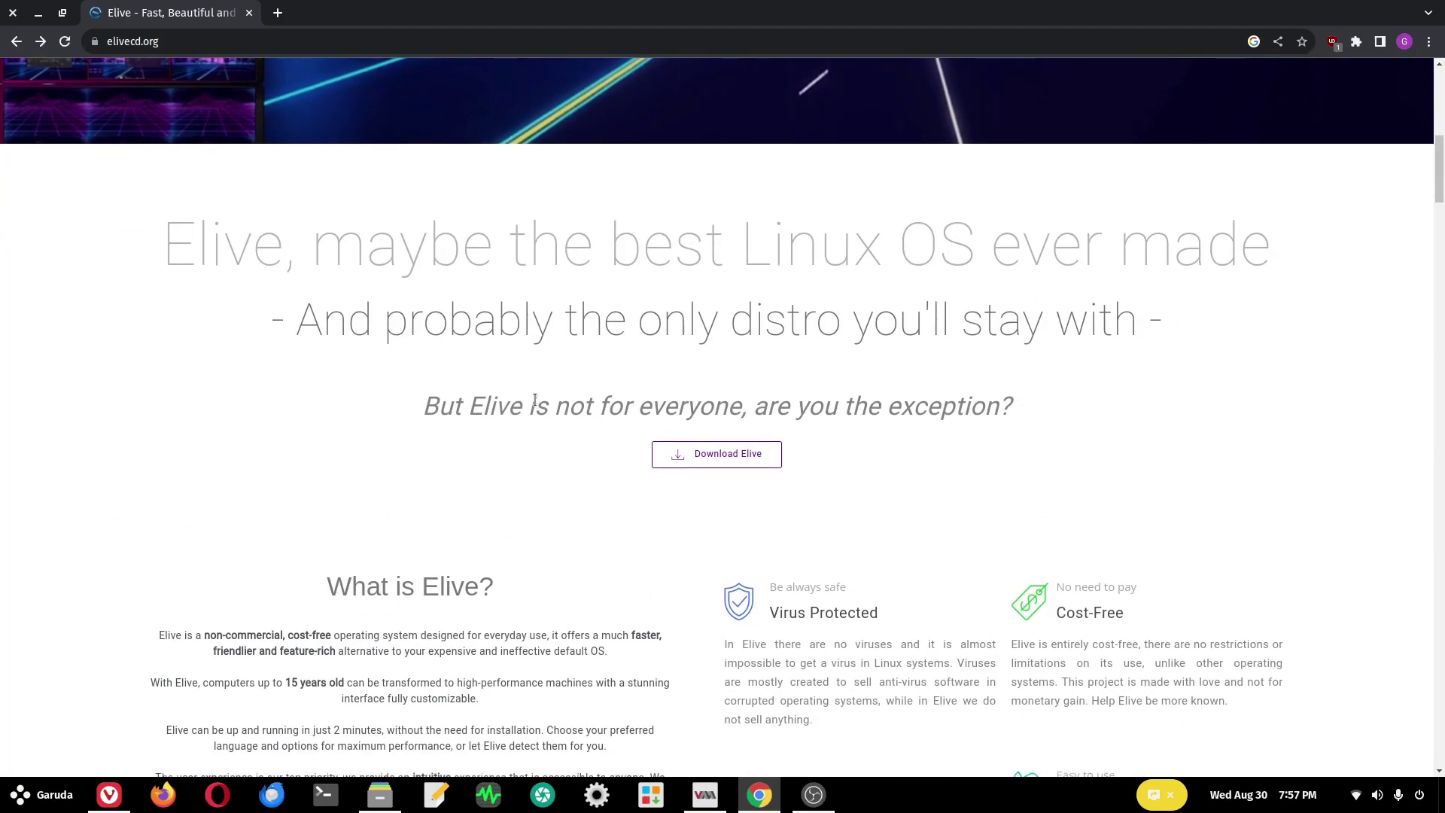
{"action": "scroll", "coordinate": [534, 399], "scroll_direction": "down", "scroll_amount": 2}
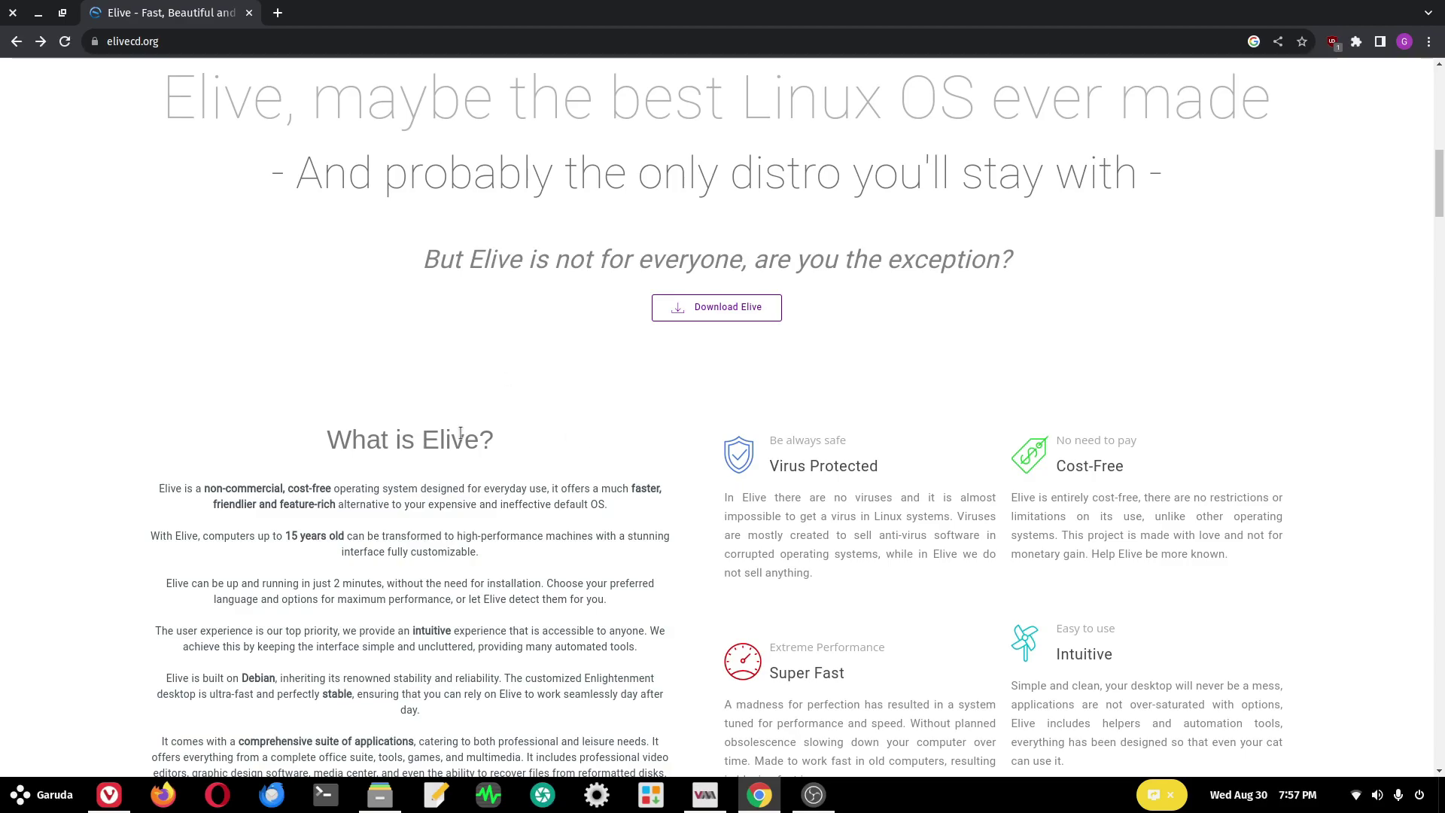
{"action": "scroll", "coordinate": [399, 468], "scroll_direction": "down", "scroll_amount": 3}
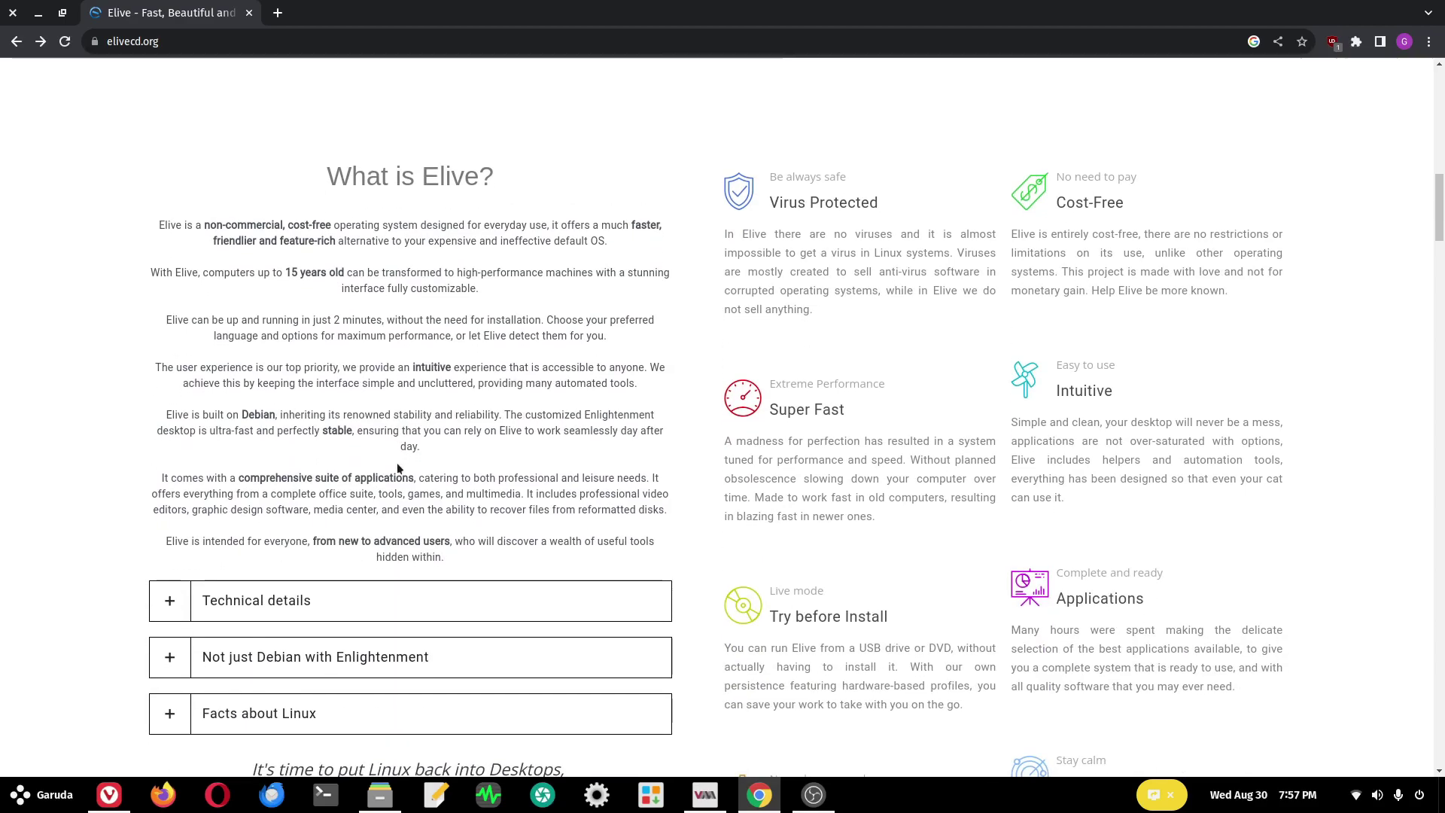
{"action": "scroll", "coordinate": [386, 513], "scroll_direction": "down", "scroll_amount": 1}
{"action": "left_click", "coordinate": [428, 540]}
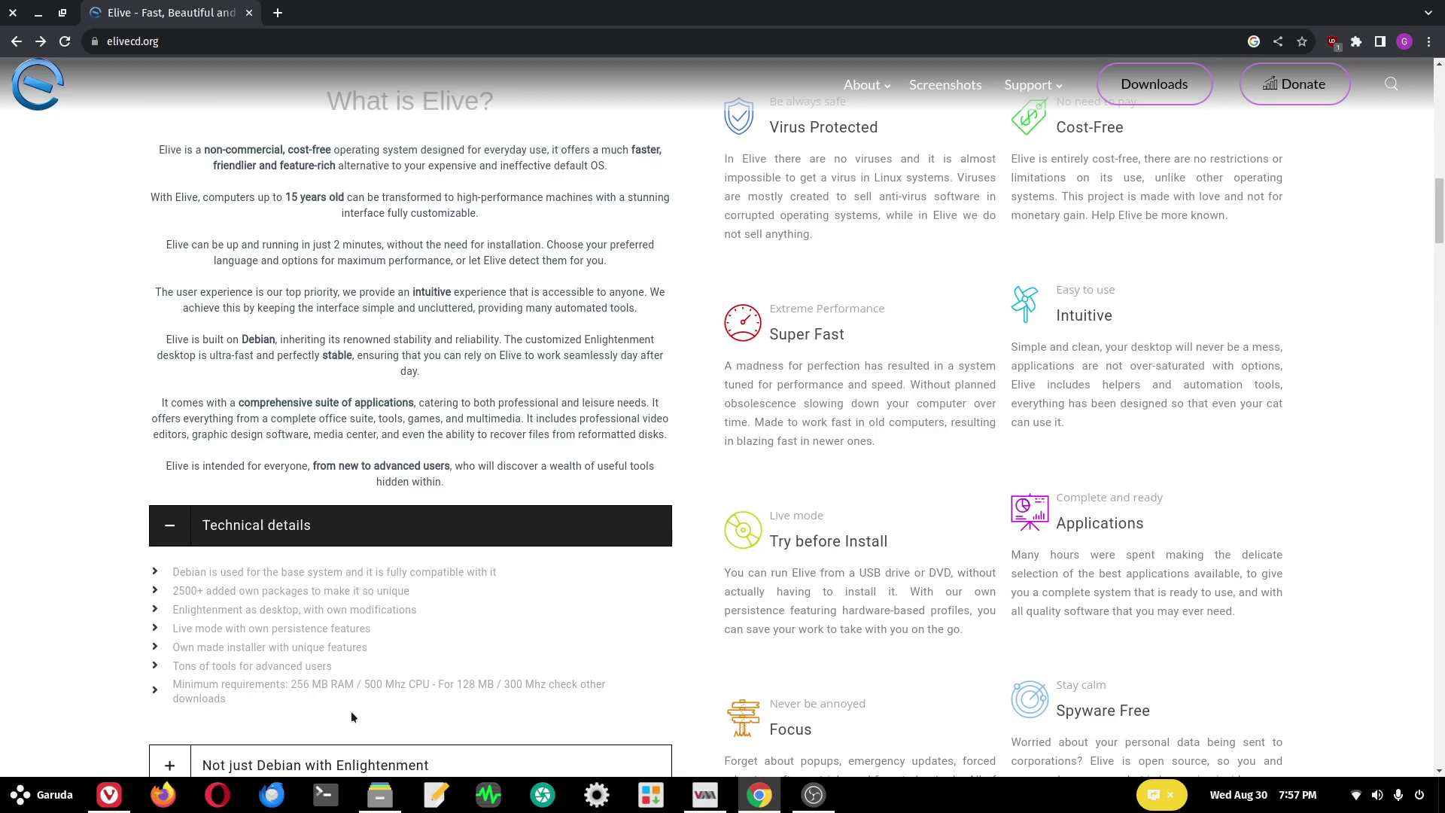
- Expand 'Not just Debian with Enlightenment' and scroll to the statistics: 2,783 own packages, 59,853 total, 18 years
{"action": "scroll", "coordinate": [647, 641], "scroll_direction": "down", "scroll_amount": 2}
{"action": "left_click", "coordinate": [662, 636]}
{"action": "scroll", "coordinate": [745, 533], "scroll_direction": "down", "scroll_amount": 3}
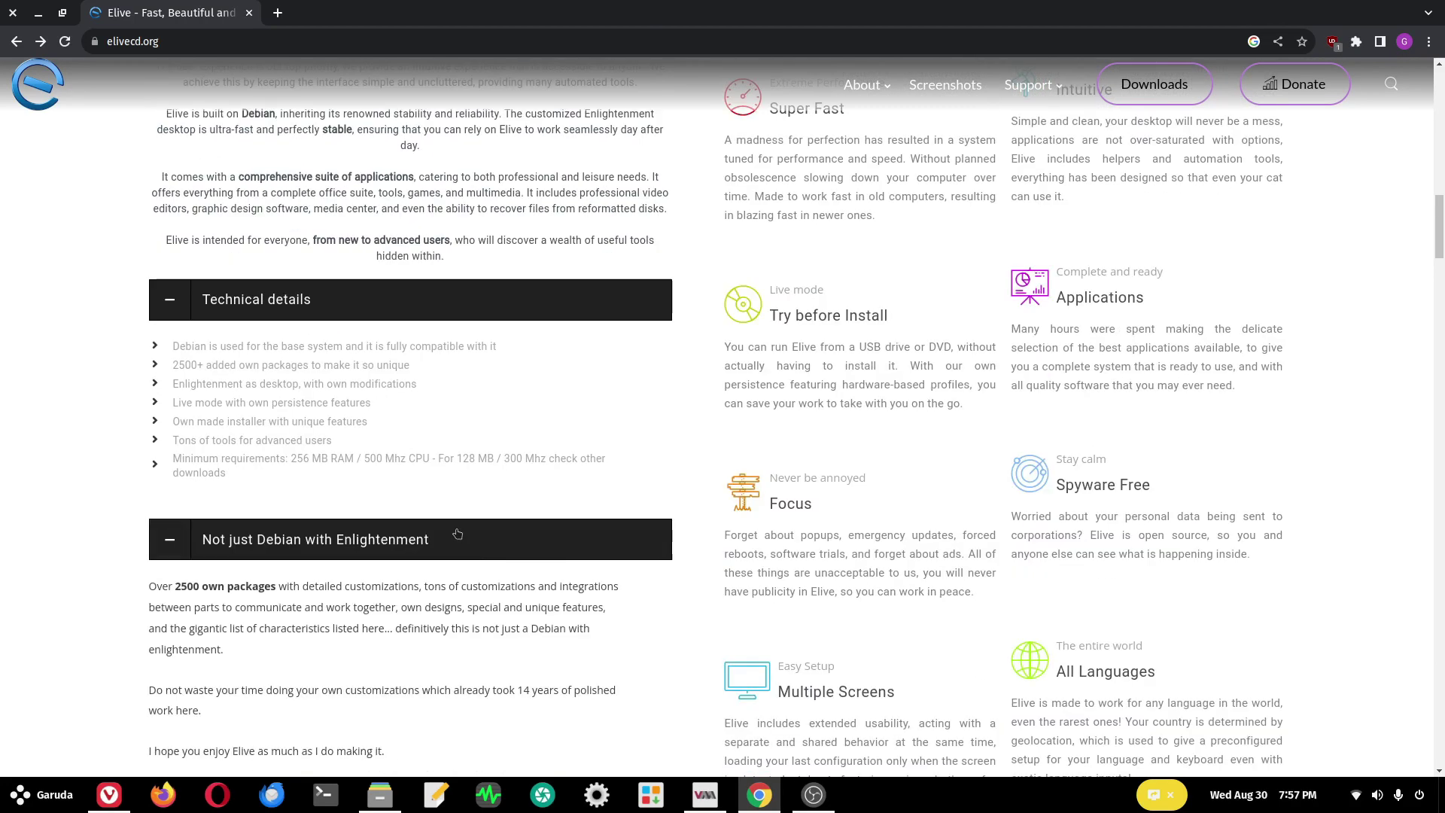
{"action": "scroll", "coordinate": [745, 533], "scroll_direction": "down", "scroll_amount": 15}
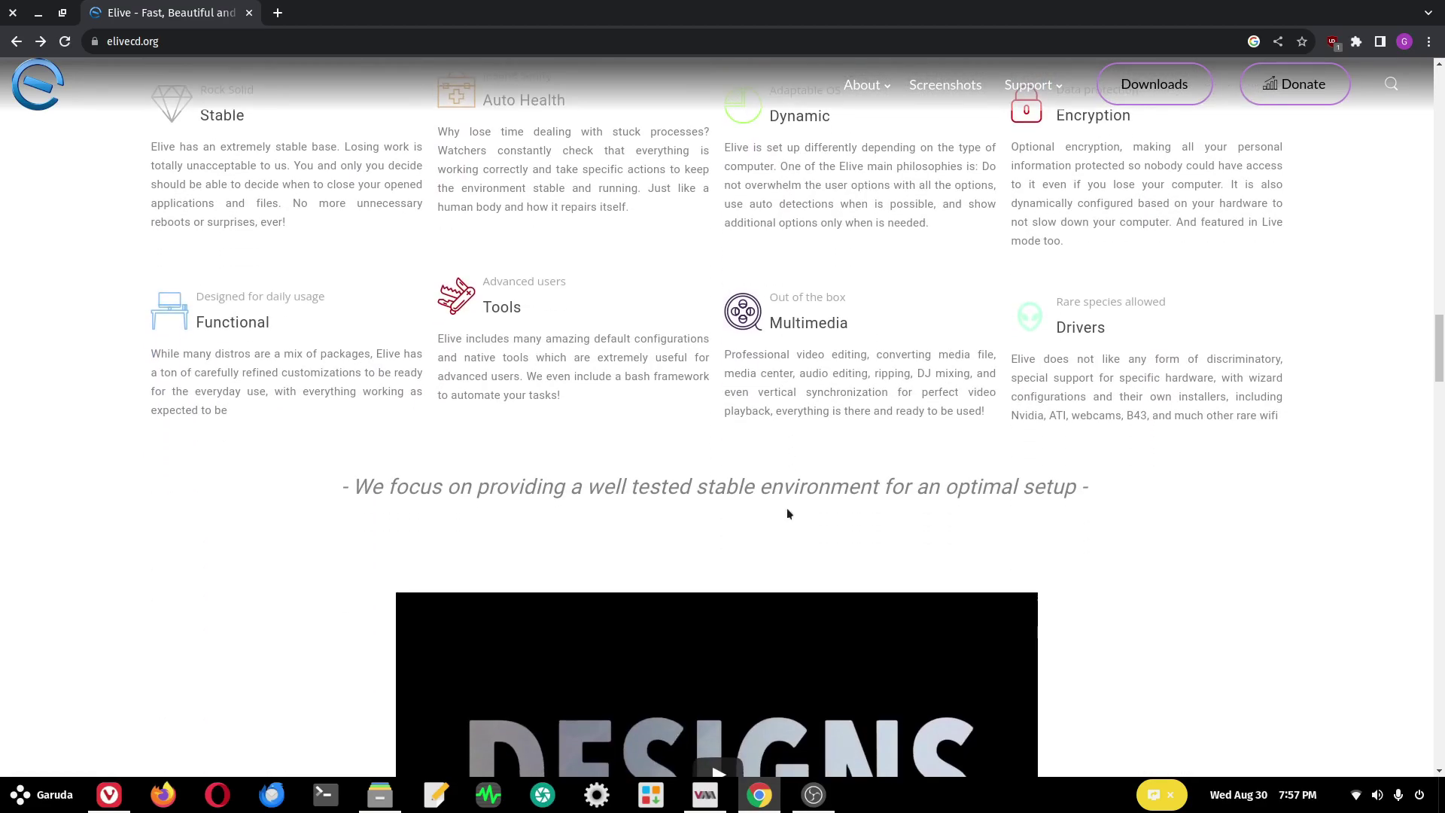
{"action": "scroll", "coordinate": [787, 508], "scroll_direction": "up", "scroll_amount": 1}
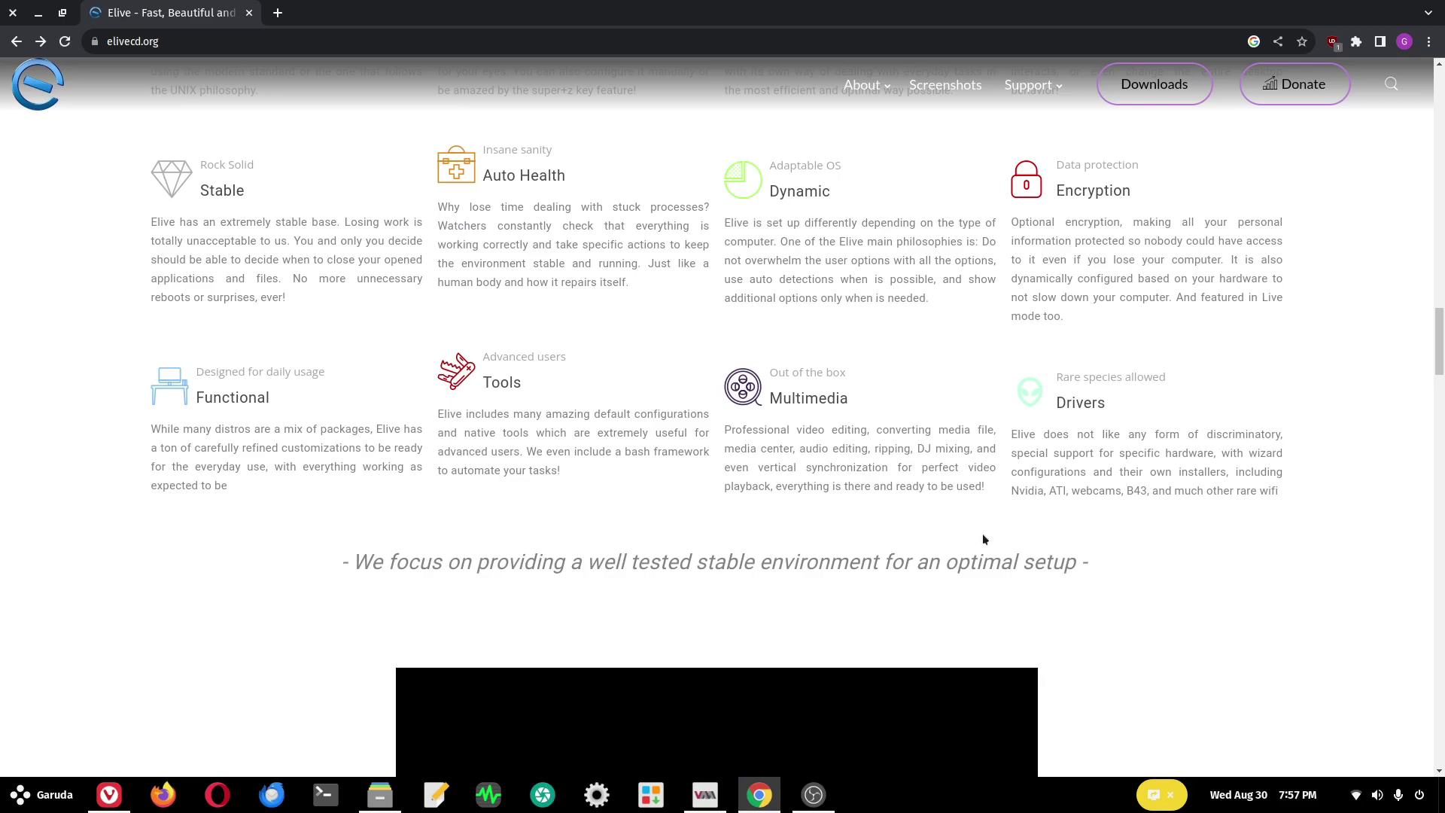
{"action": "scroll", "coordinate": [982, 539], "scroll_direction": "down", "scroll_amount": 10}
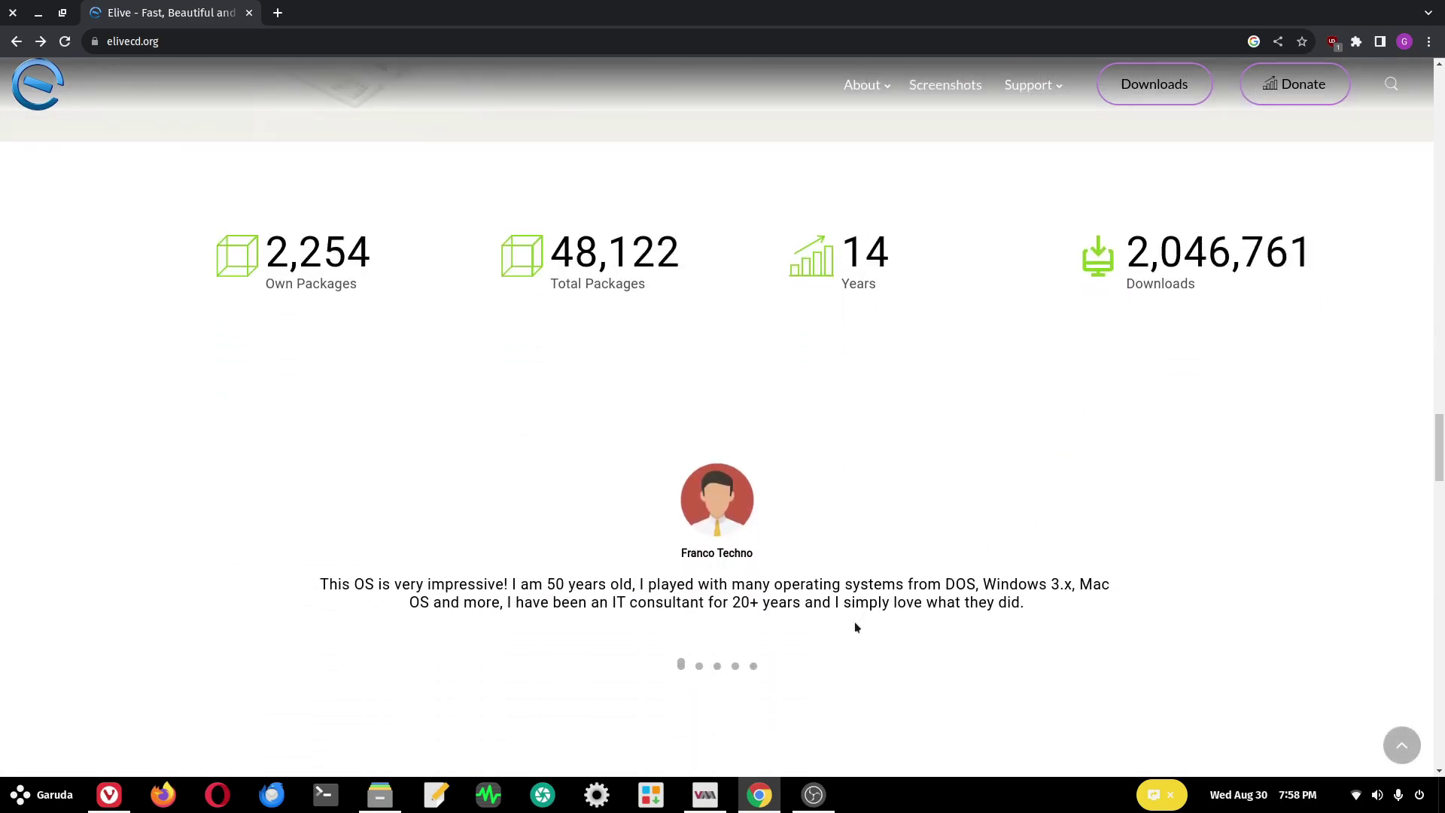
{"action": "scroll", "coordinate": [850, 631], "scroll_direction": "down", "scroll_amount": 10}
{"action": "scroll", "coordinate": [885, 593], "scroll_direction": "up", "scroll_amount": 10}
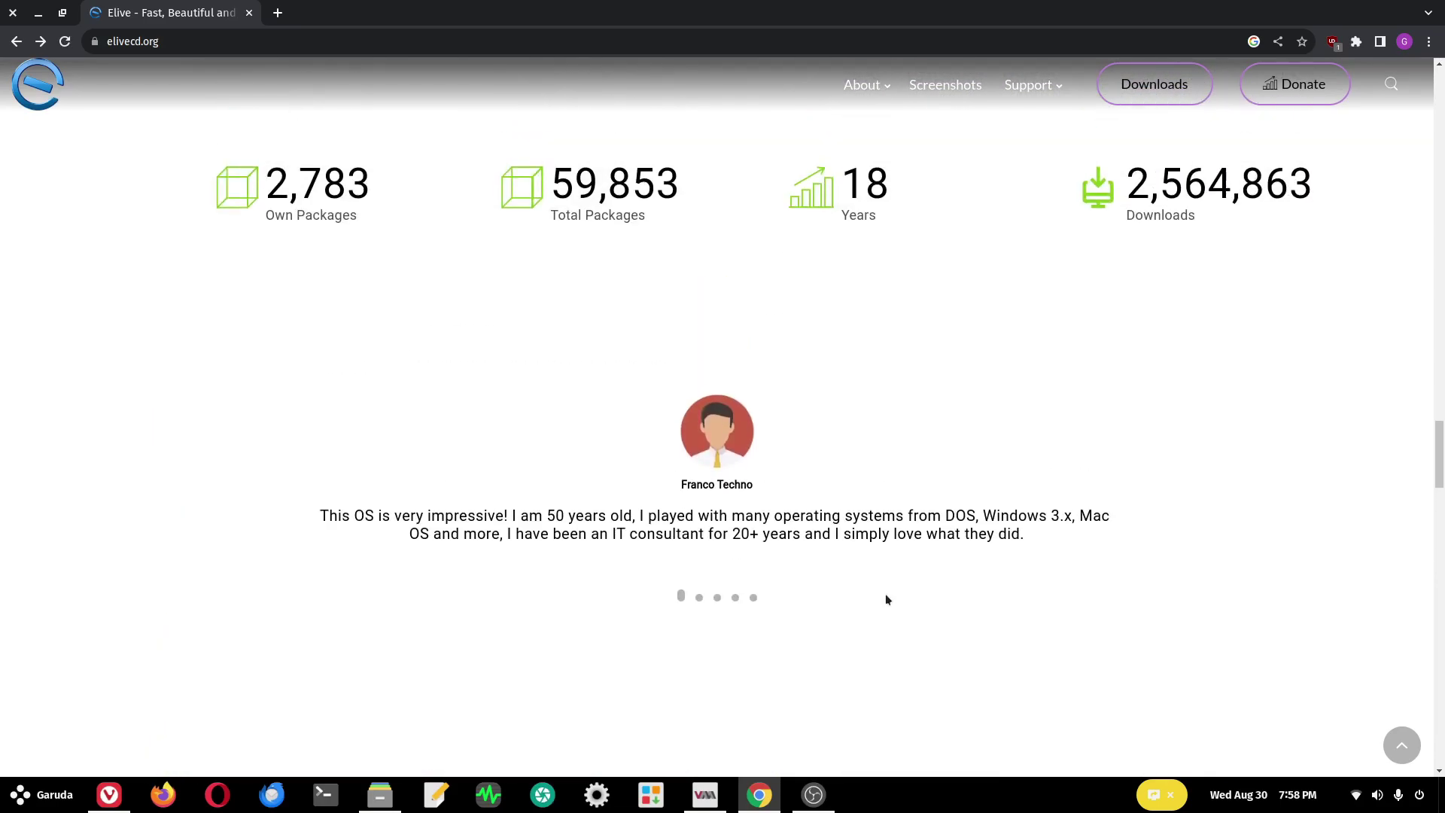
{"action": "scroll", "coordinate": [882, 600], "scroll_direction": "up", "scroll_amount": 2}
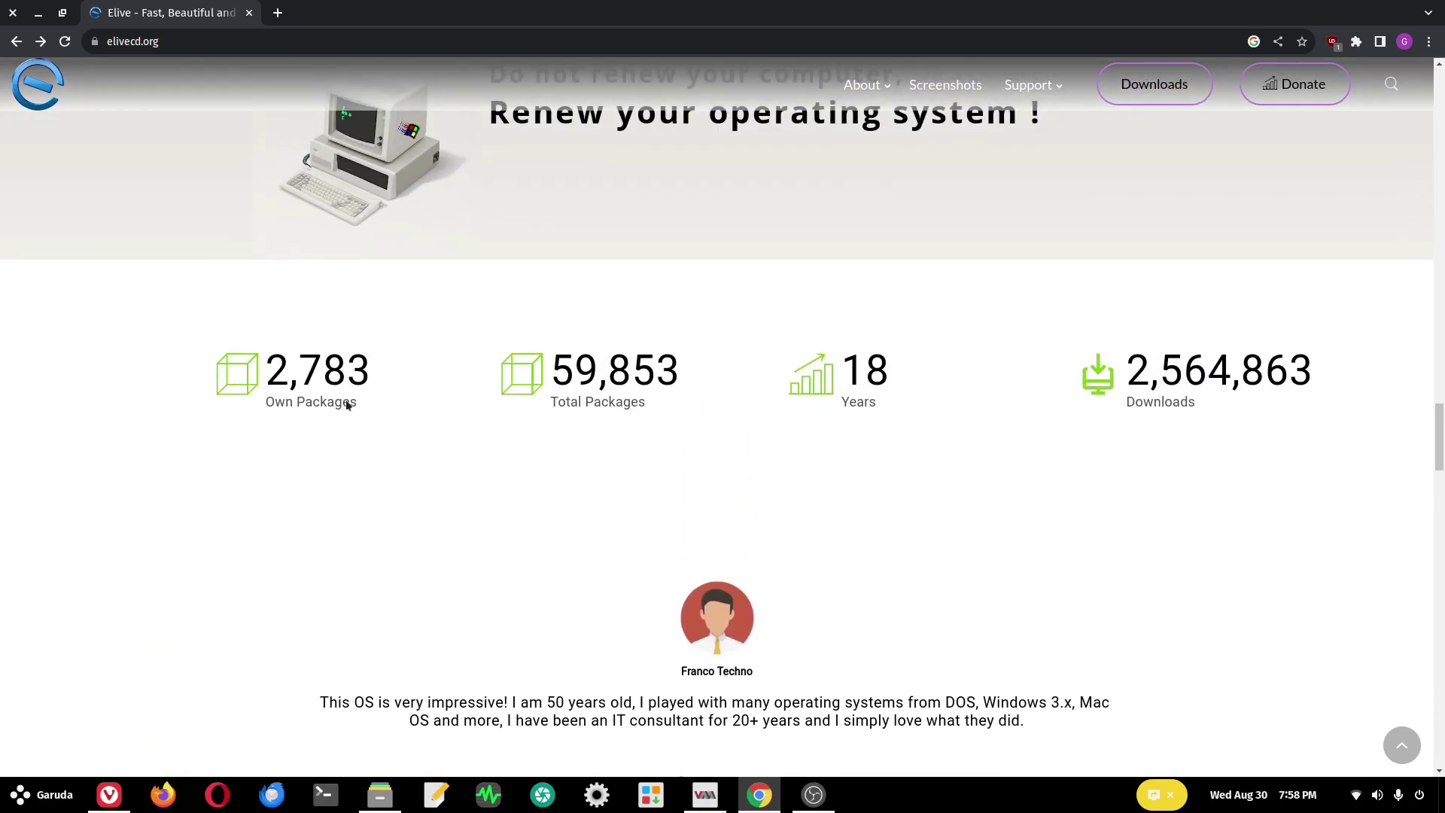
{"action": "scroll", "coordinate": [303, 393], "scroll_direction": "up", "scroll_amount": 1}
{"action": "scroll", "coordinate": [305, 395], "scroll_direction": "down", "scroll_amount": 5}
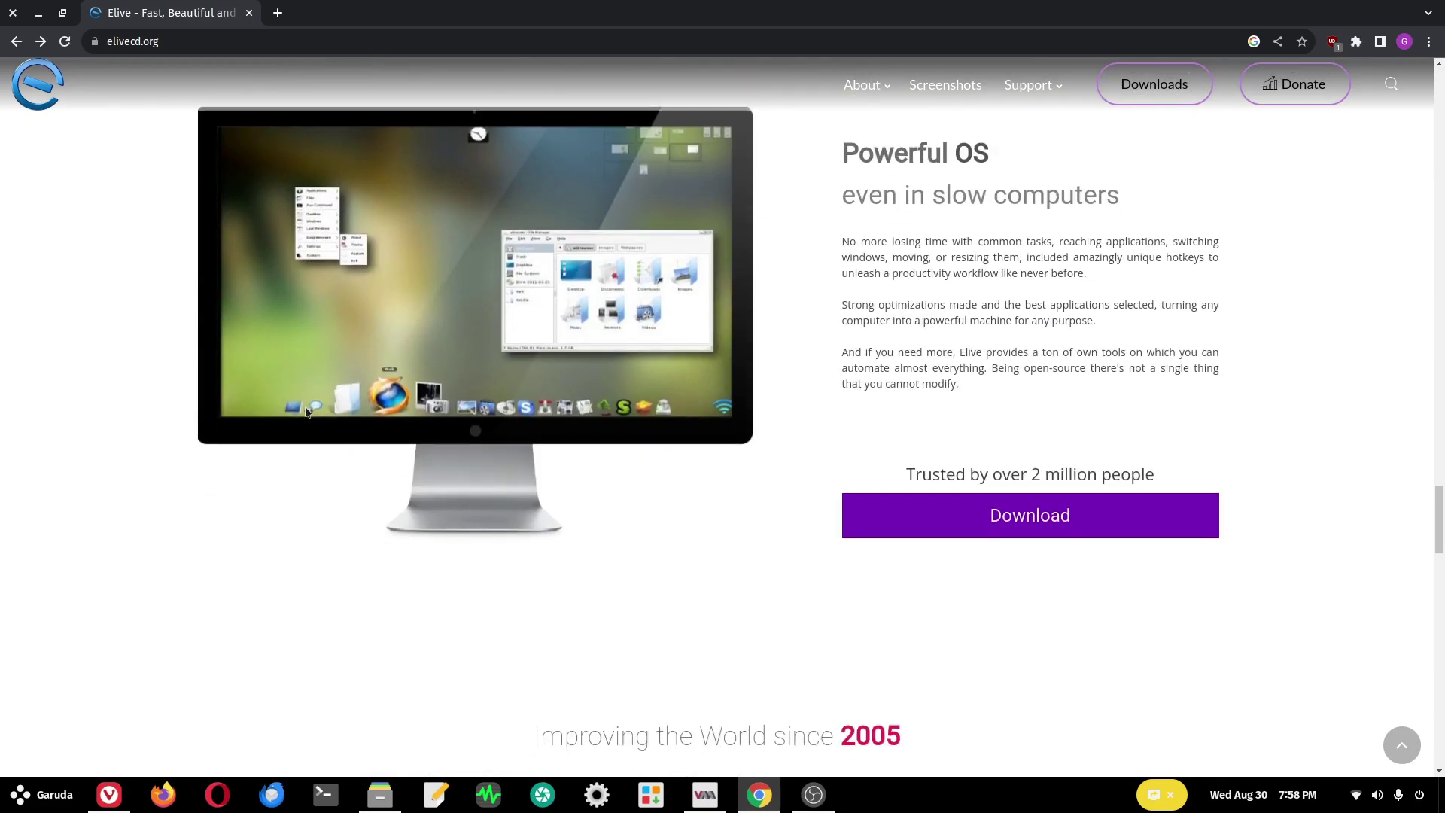
{"action": "scroll", "coordinate": [313, 393], "scroll_direction": "up", "scroll_amount": 6}
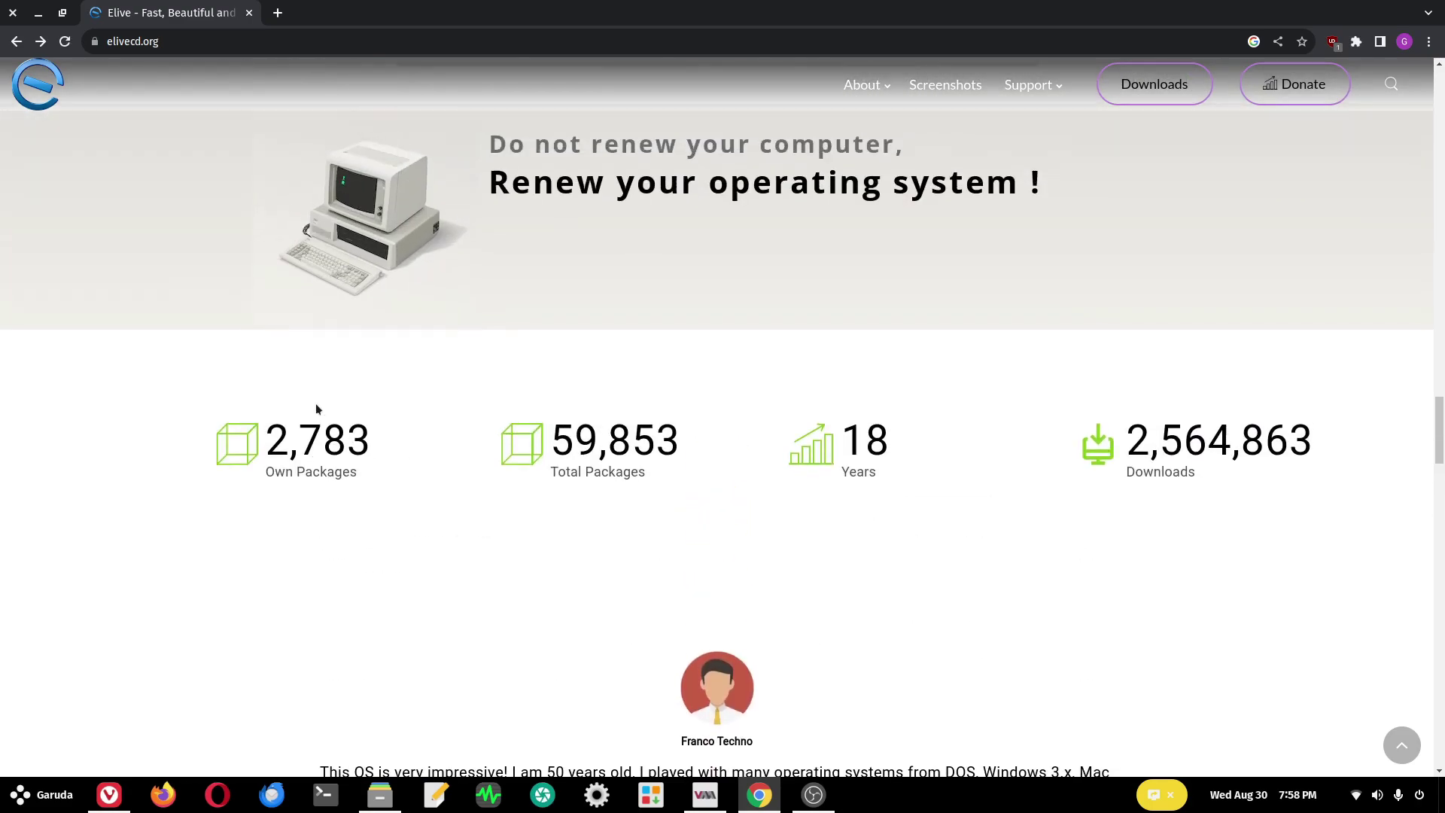
- Go to elivecd.org/download/ and read the Stable Version description and feature lists
{"action": "key", "text": "alt+Right"}
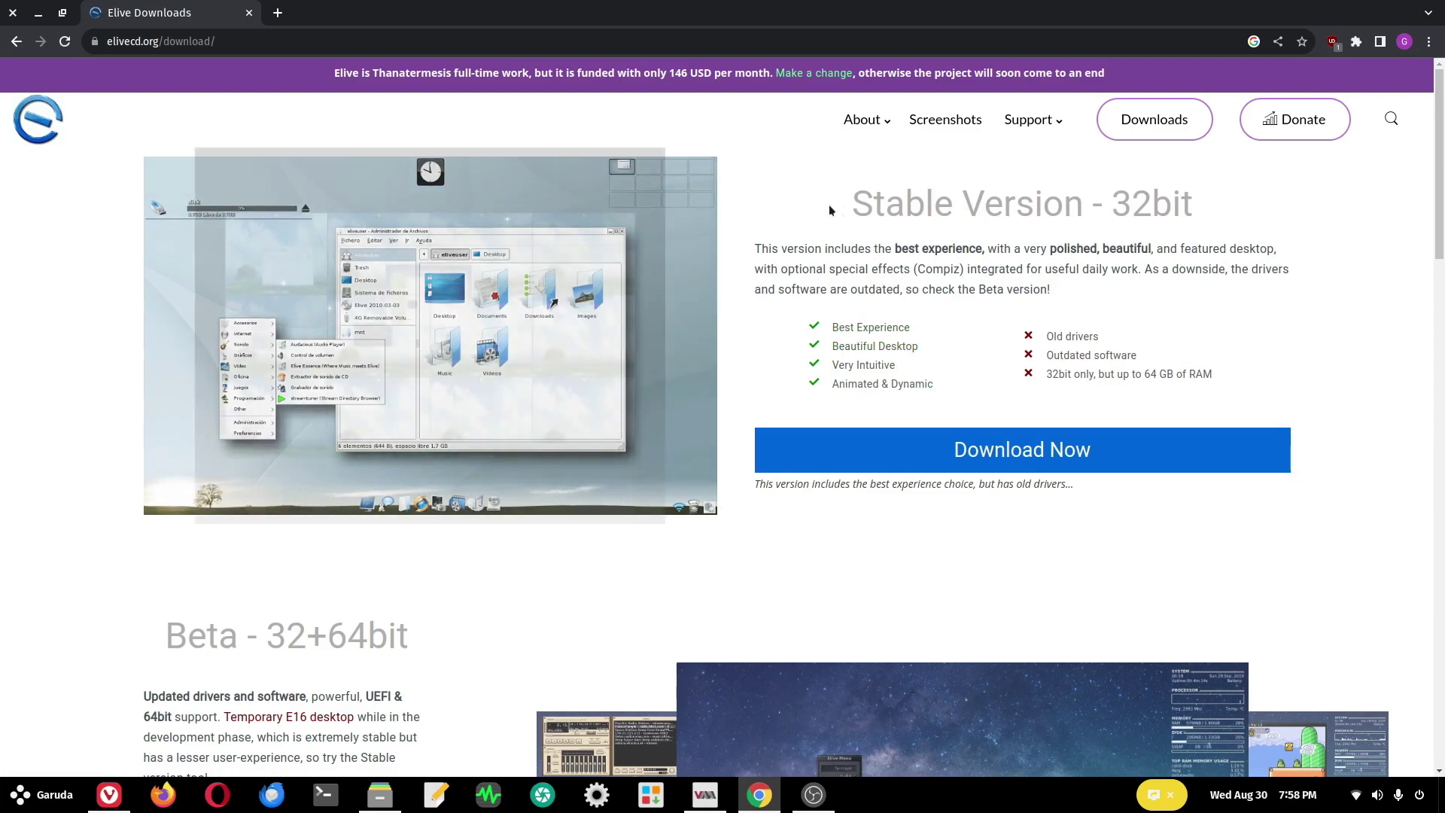
{"action": "left_click_drag", "start_coordinate": [832, 215], "coordinate": [1140, 245]}
{"action": "left_click", "coordinate": [806, 226]}
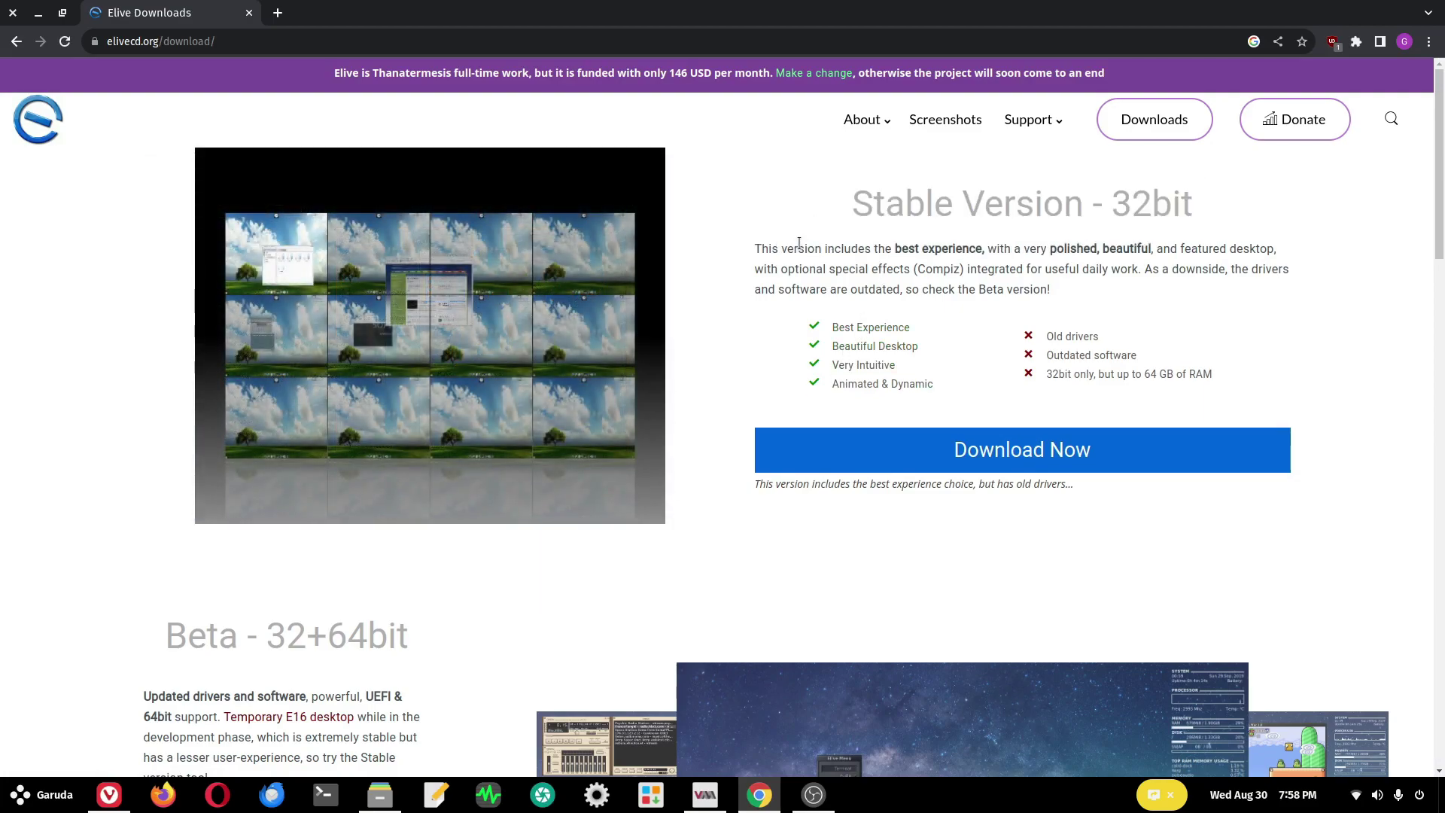
{"action": "left_click_drag", "start_coordinate": [762, 267], "coordinate": [1199, 381]}
{"action": "left_click", "coordinate": [1199, 381]}
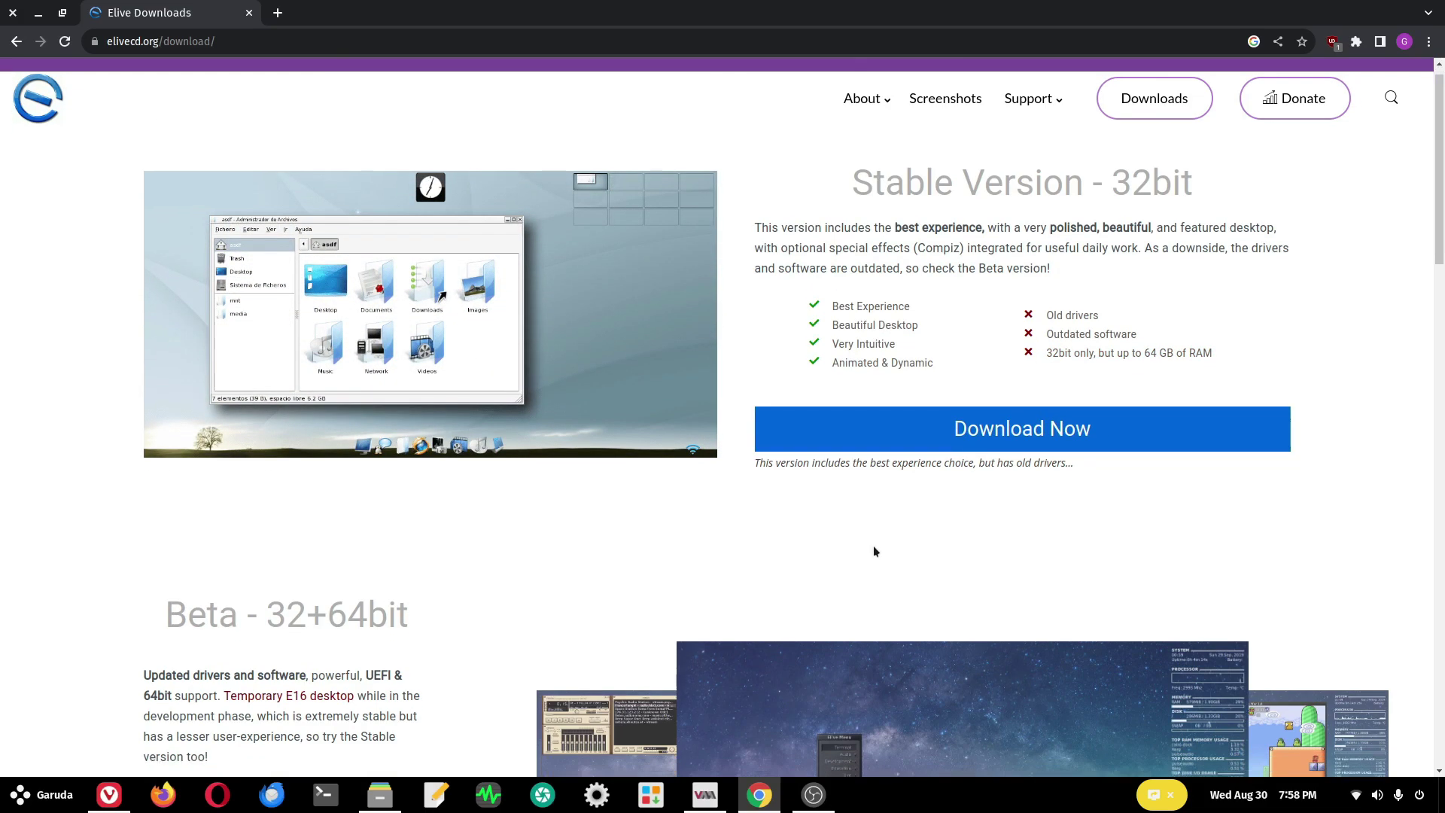
- Scroll down to read the Beta 32+64bit section
{"action": "scroll", "coordinate": [873, 544], "scroll_direction": "down", "scroll_amount": 5}
{"action": "left_click_drag", "start_coordinate": [167, 239], "coordinate": [460, 287]}
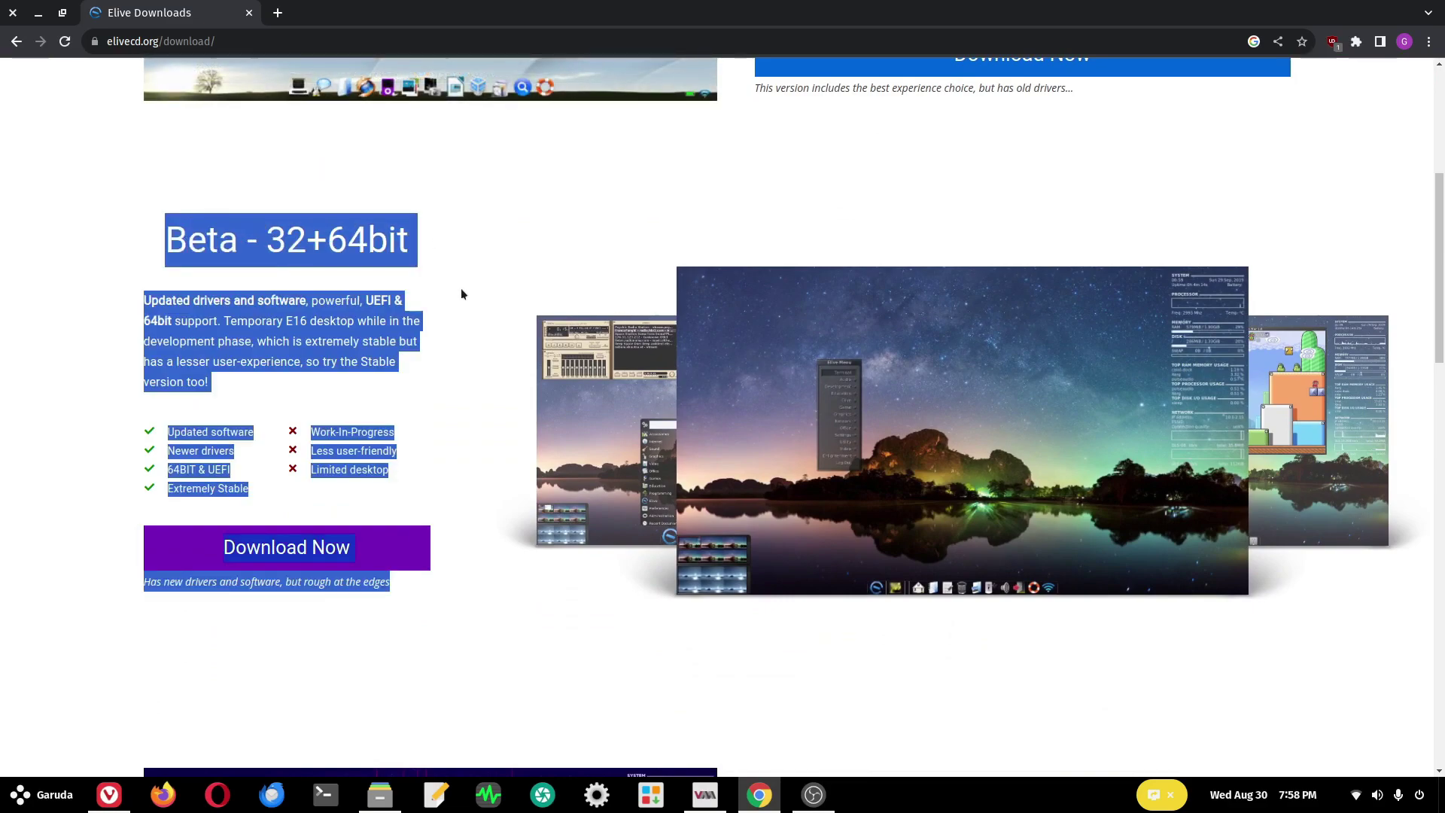
{"action": "left_click", "coordinate": [461, 287]}
{"action": "scroll", "coordinate": [817, 617], "scroll_direction": "down", "scroll_amount": 1}
{"action": "scroll", "coordinate": [818, 616], "scroll_direction": "down", "scroll_amount": 4}
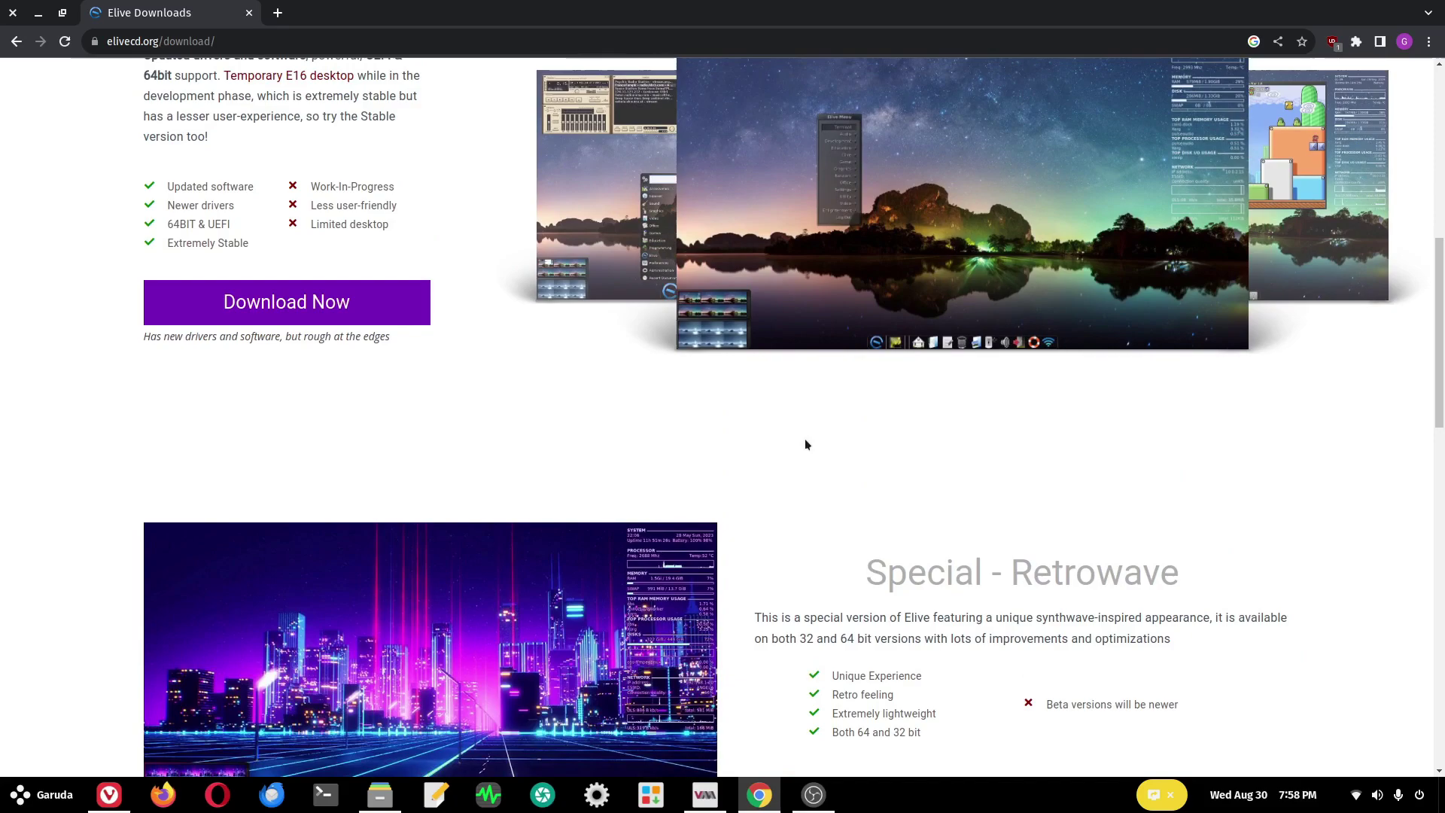
{"action": "scroll", "coordinate": [806, 454], "scroll_direction": "down", "scroll_amount": 1}
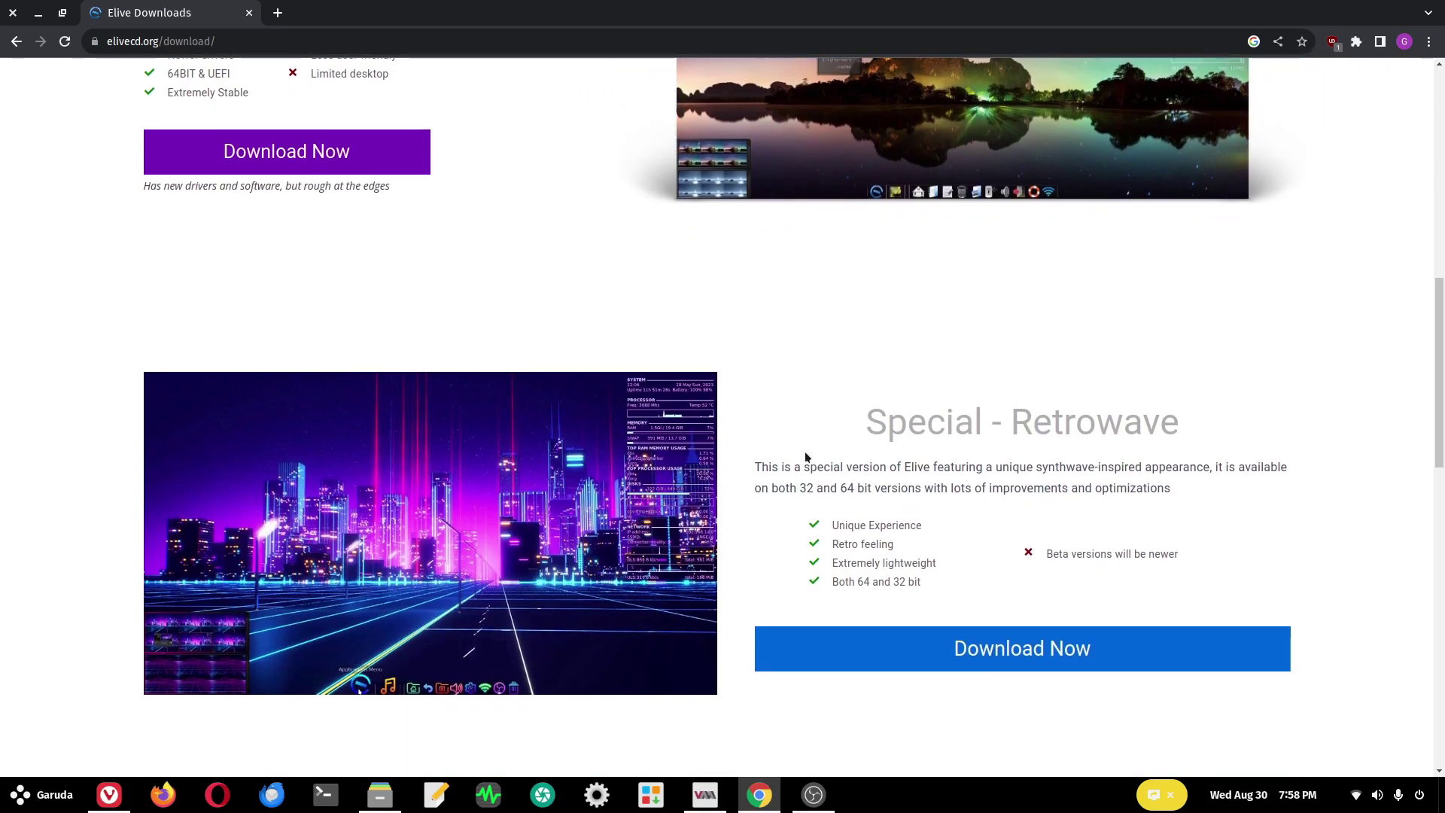
- Review the Retrowave and Older Versions sections, ending on Special - Retrowave
{"action": "left_click_drag", "start_coordinate": [890, 416], "coordinate": [1064, 422]}
{"action": "left_click", "coordinate": [1054, 433]}
{"action": "scroll", "coordinate": [1045, 451], "scroll_direction": "up", "scroll_amount": 4}
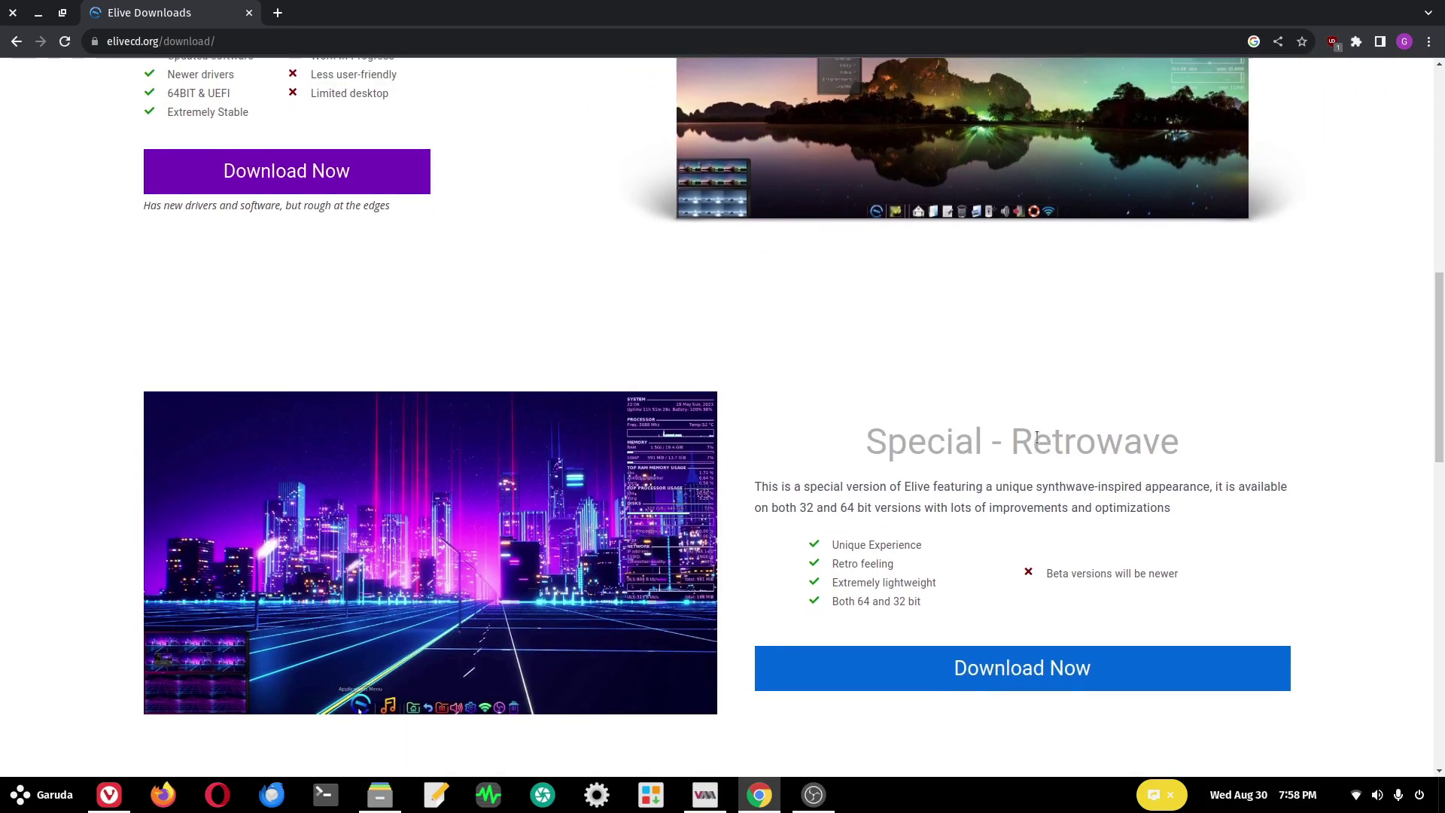
{"action": "scroll", "coordinate": [1042, 479], "scroll_direction": "down", "scroll_amount": 4}
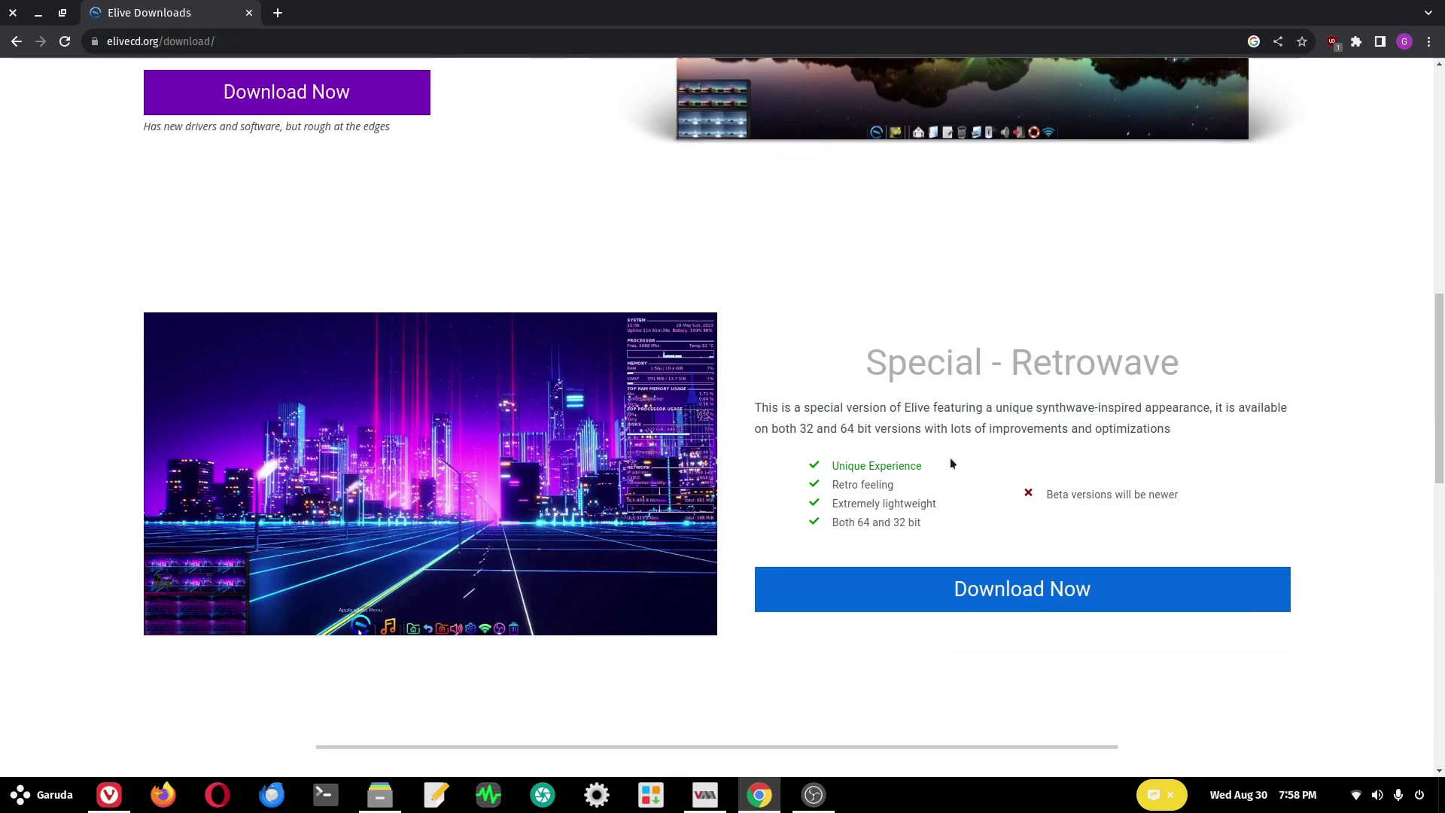
{"action": "scroll", "coordinate": [950, 457], "scroll_direction": "down", "scroll_amount": 7}
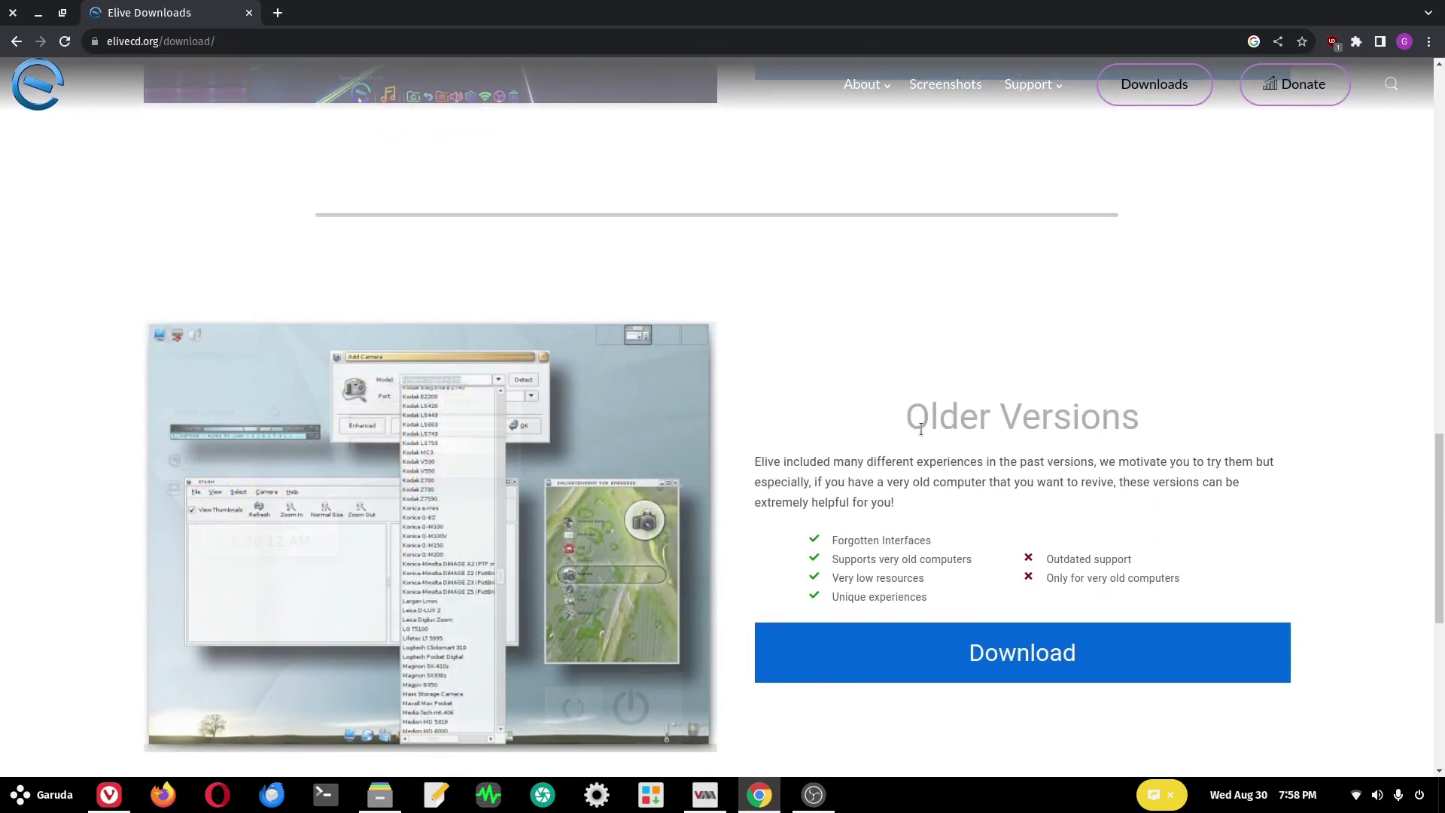
{"action": "left_click_drag", "start_coordinate": [921, 416], "coordinate": [1140, 422]}
{"action": "scroll", "coordinate": [867, 526], "scroll_direction": "down", "scroll_amount": 4}
{"action": "scroll", "coordinate": [855, 617], "scroll_direction": "up", "scroll_amount": 5}
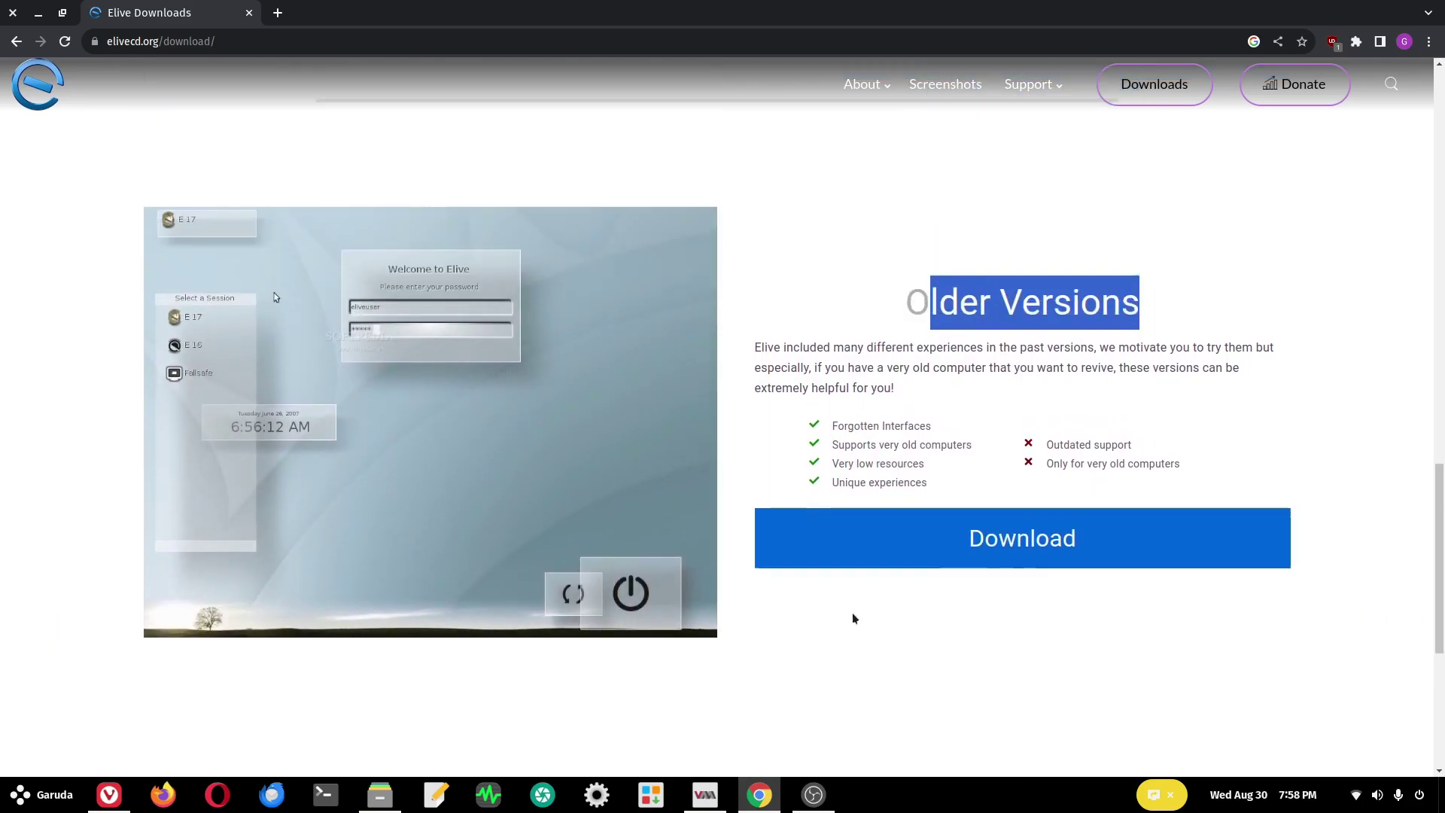
{"action": "scroll", "coordinate": [849, 612], "scroll_direction": "up", "scroll_amount": 7}
{"action": "scroll", "coordinate": [849, 612], "scroll_direction": "up", "scroll_amount": 7}
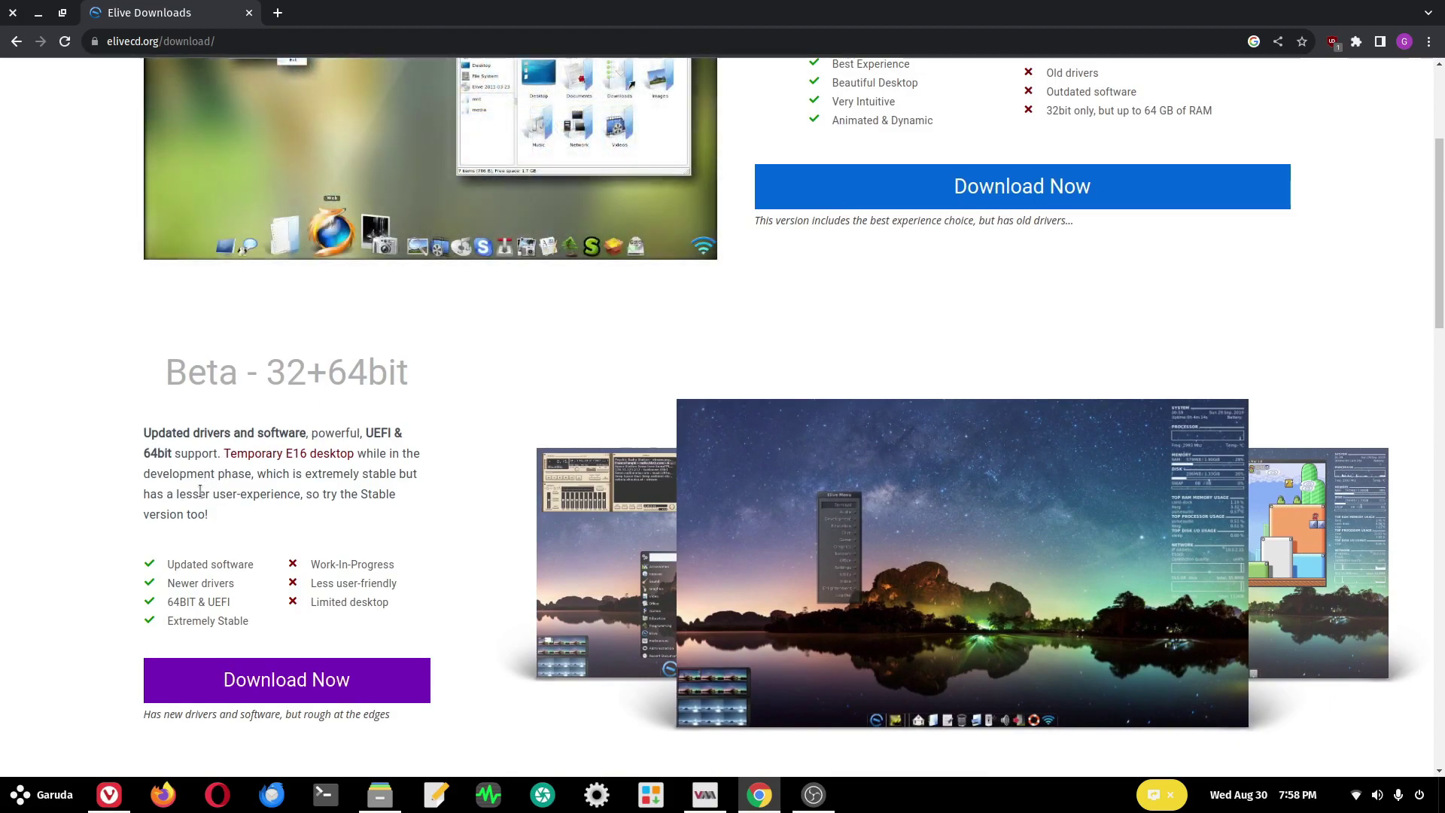
{"action": "scroll", "coordinate": [263, 311], "scroll_direction": "down", "scroll_amount": 7}
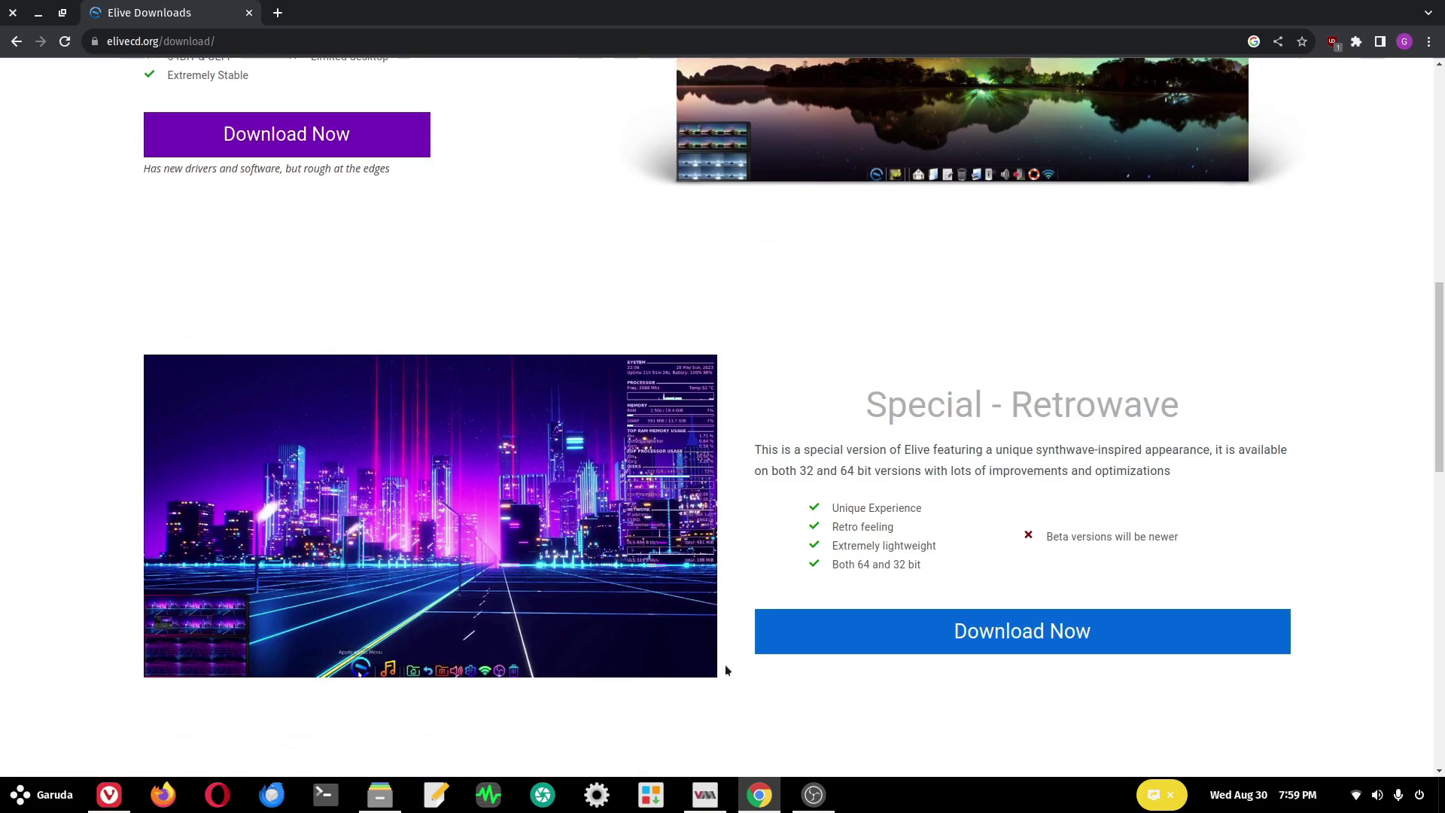
{"action": "scroll", "coordinate": [725, 664], "scroll_direction": "up", "scroll_amount": 4}
{"action": "scroll", "coordinate": [972, 536], "scroll_direction": "down", "scroll_amount": 4}
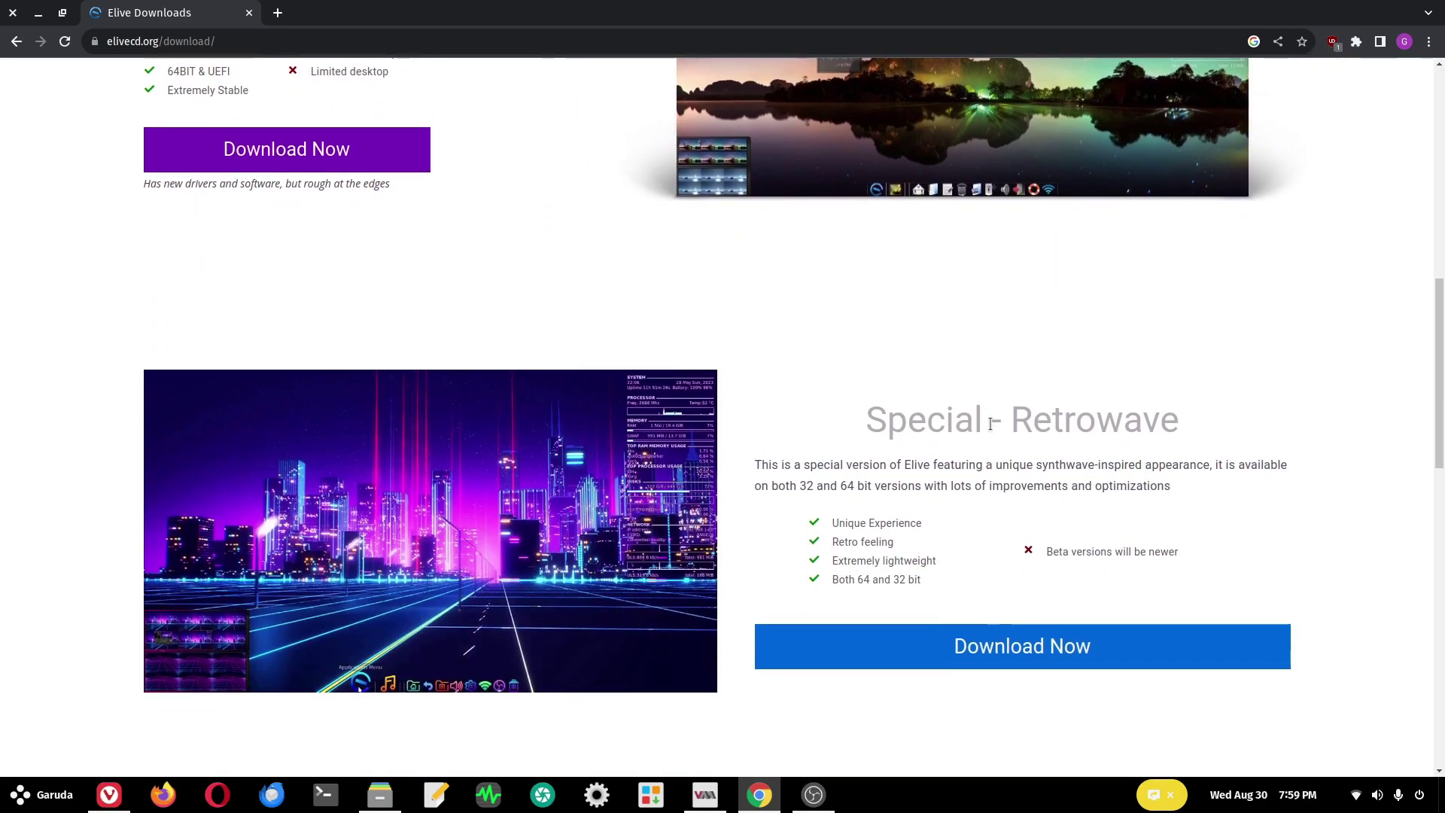
- In the Elive VM, boot 'Live with Installer' and confirm the E16 desktop information message
{"action": "scroll", "coordinate": [990, 423], "scroll_direction": "down", "scroll_amount": 1}
{"action": "key", "text": "alt+Tab"}
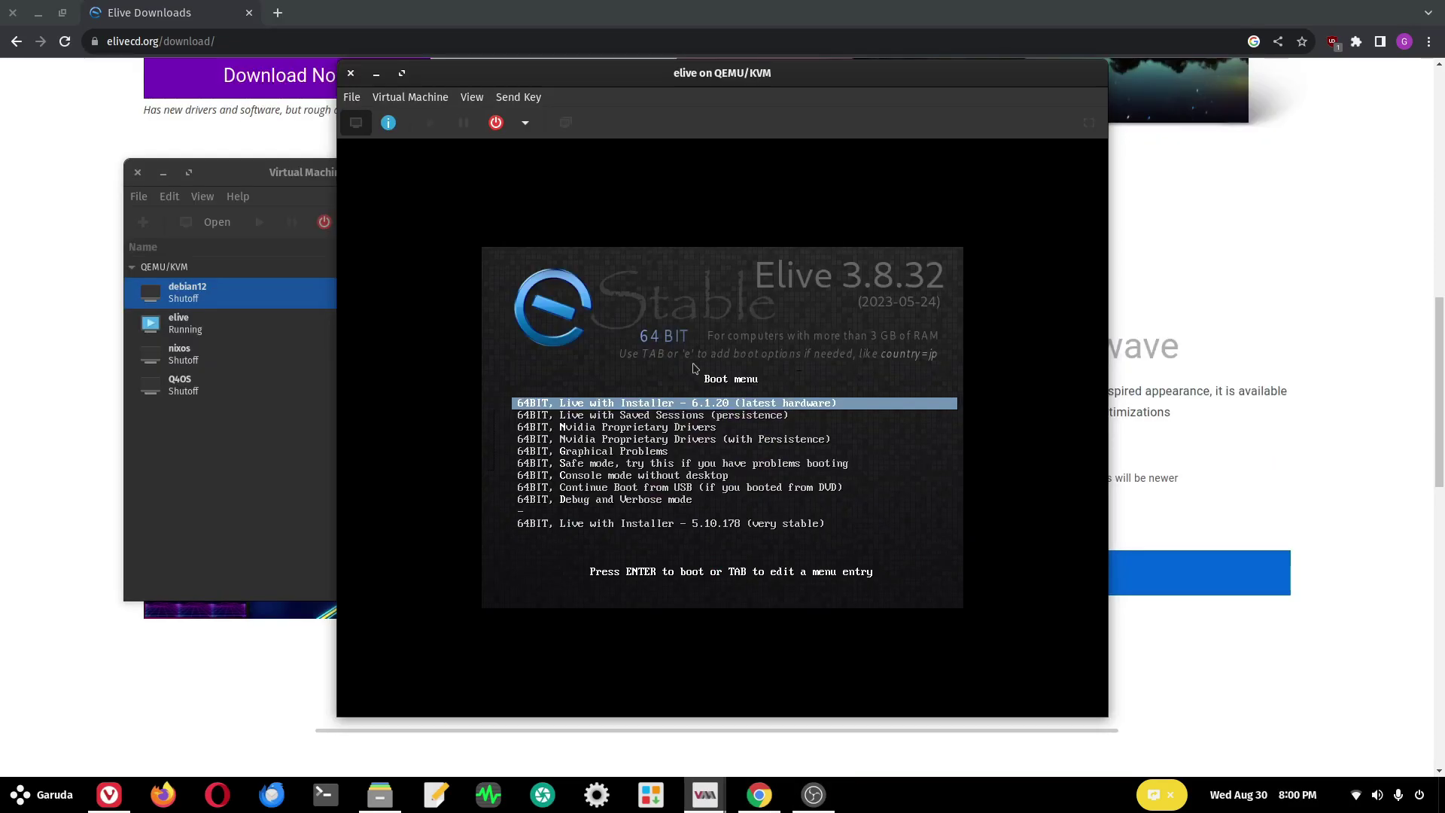
{"action": "key", "text": "Down"}
{"action": "key", "text": "Up"}
{"action": "key", "text": "Return"}
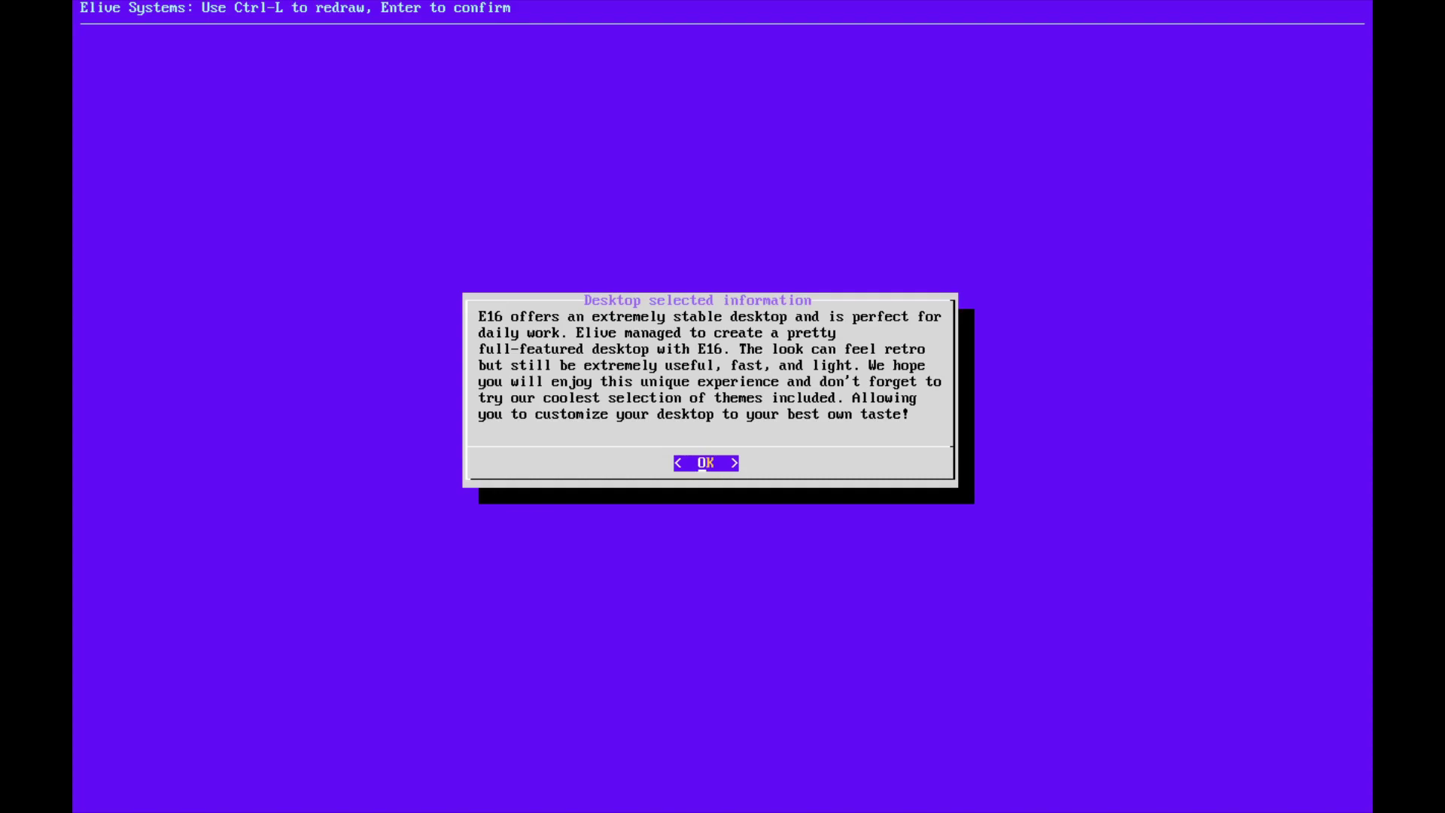
{"action": "key", "text": "Return"}
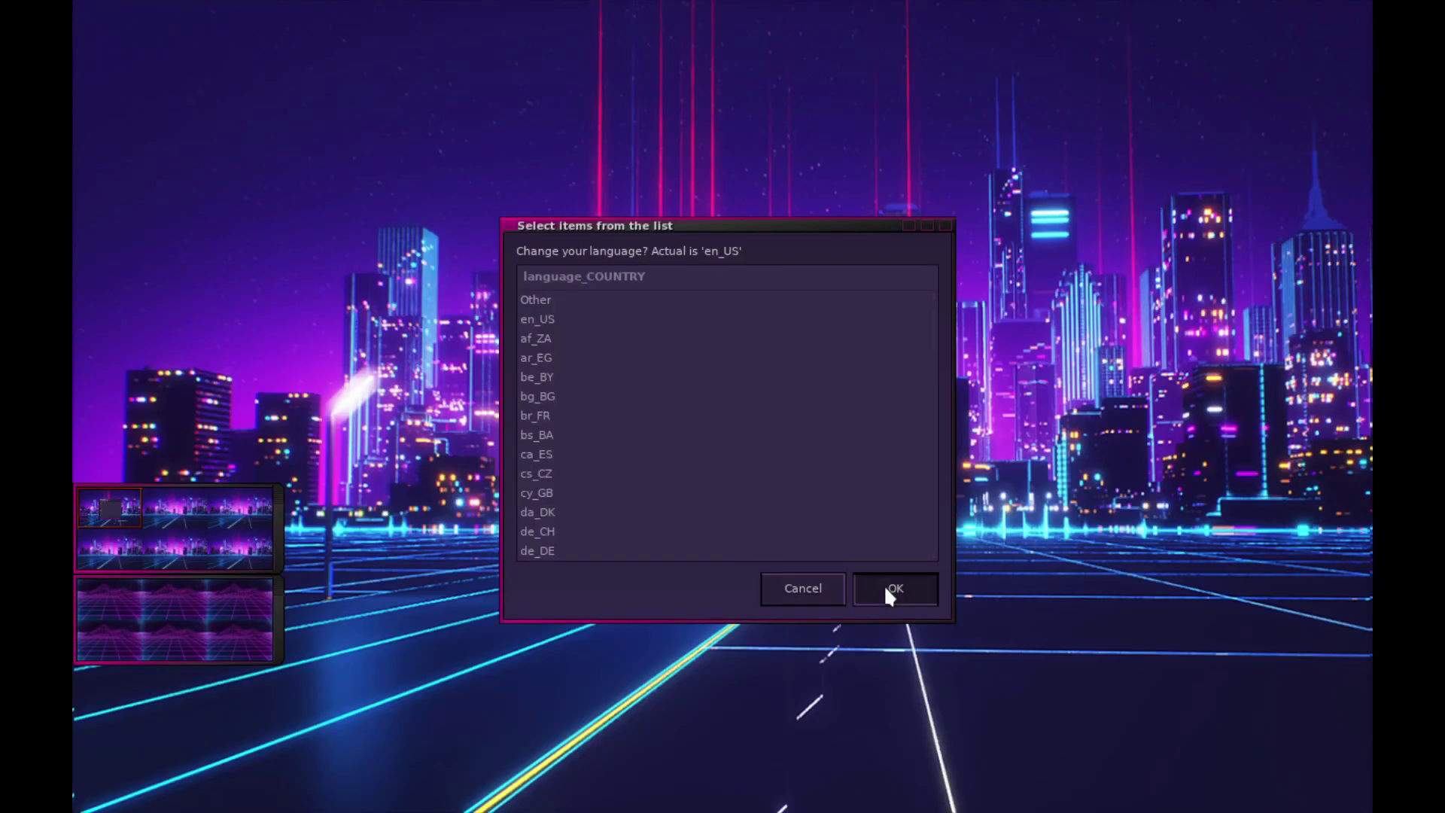
- Accept the language and 'us' keyboard layout, then flip between the two desktops via the pager
{"action": "left_click", "coordinate": [885, 590]}
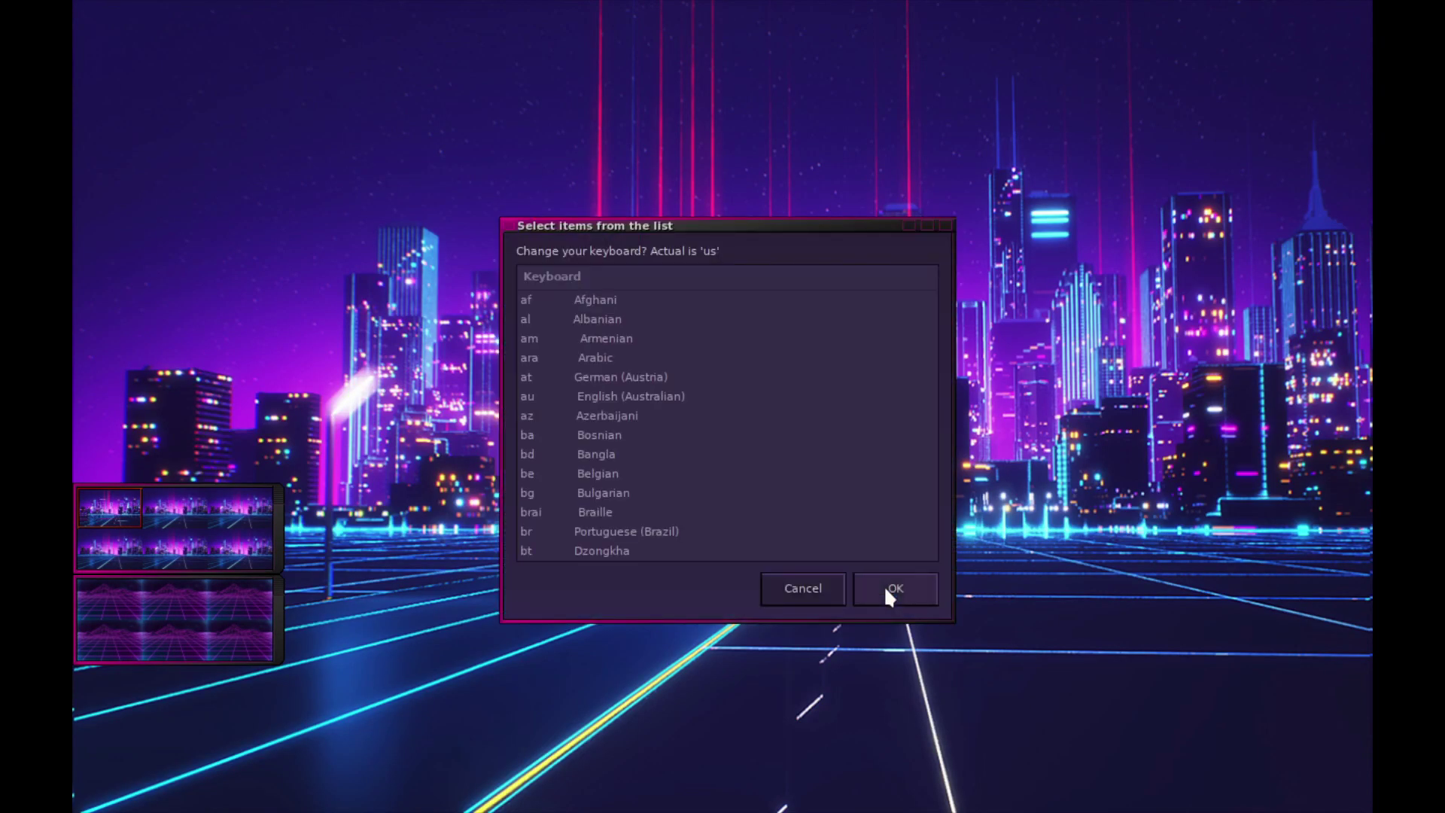
{"action": "left_click", "coordinate": [886, 589]}
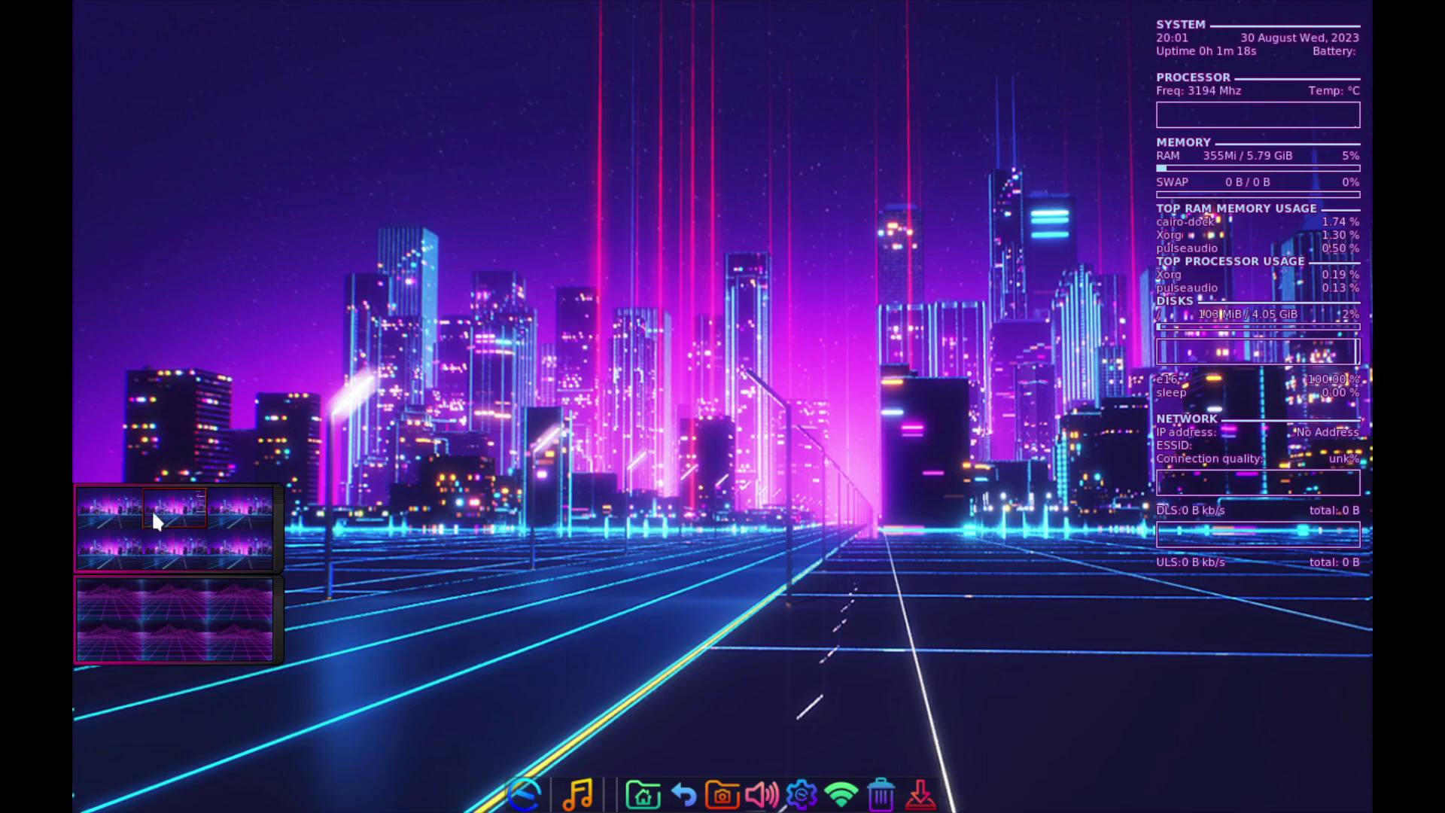
{"action": "left_click", "coordinate": [103, 580]}
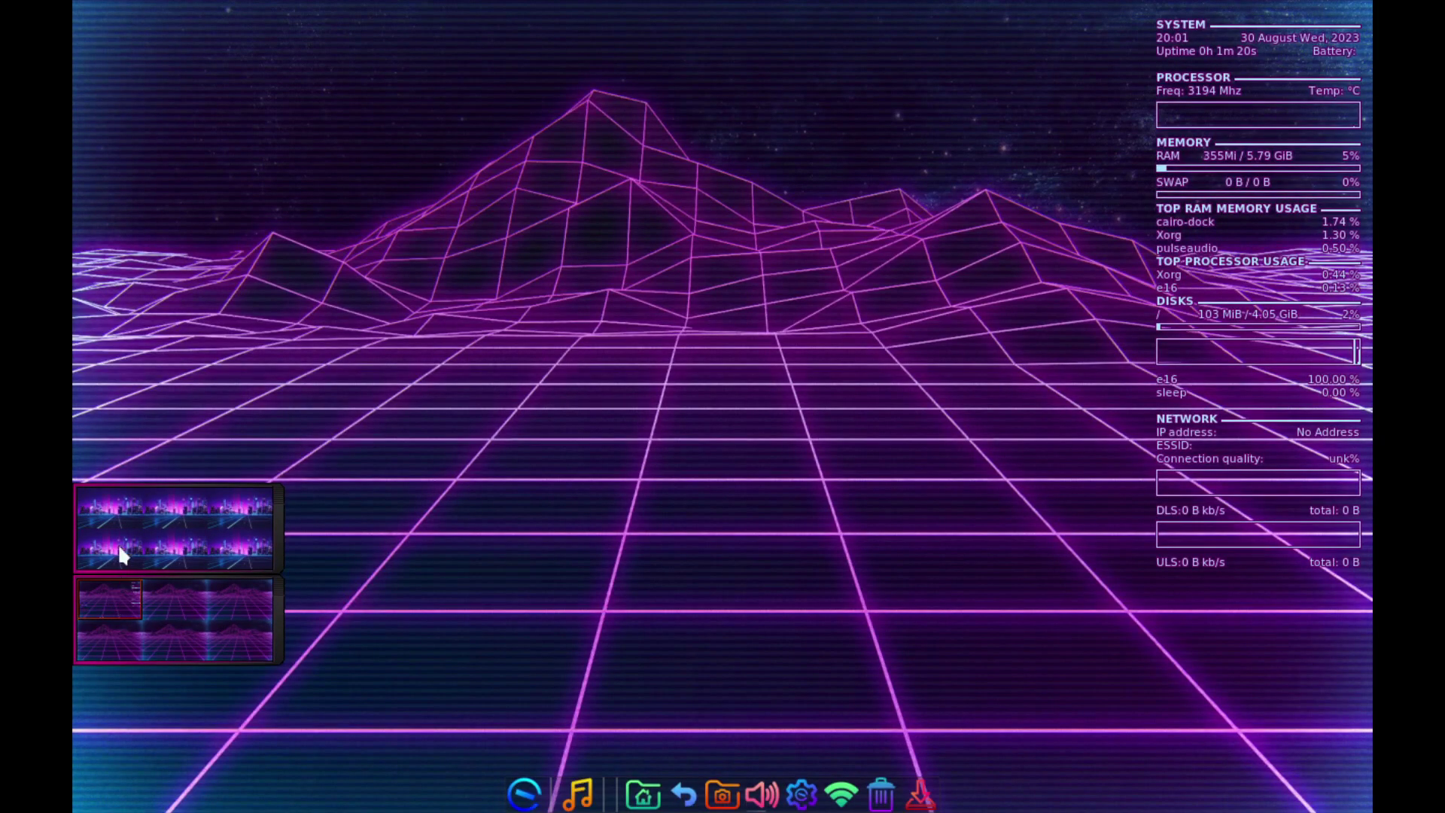
{"action": "left_click", "coordinate": [125, 512]}
- View the Enlightenment e16 1.0.27 About information, then reopen the desktop menu
{"action": "right_click", "coordinate": [491, 283]}
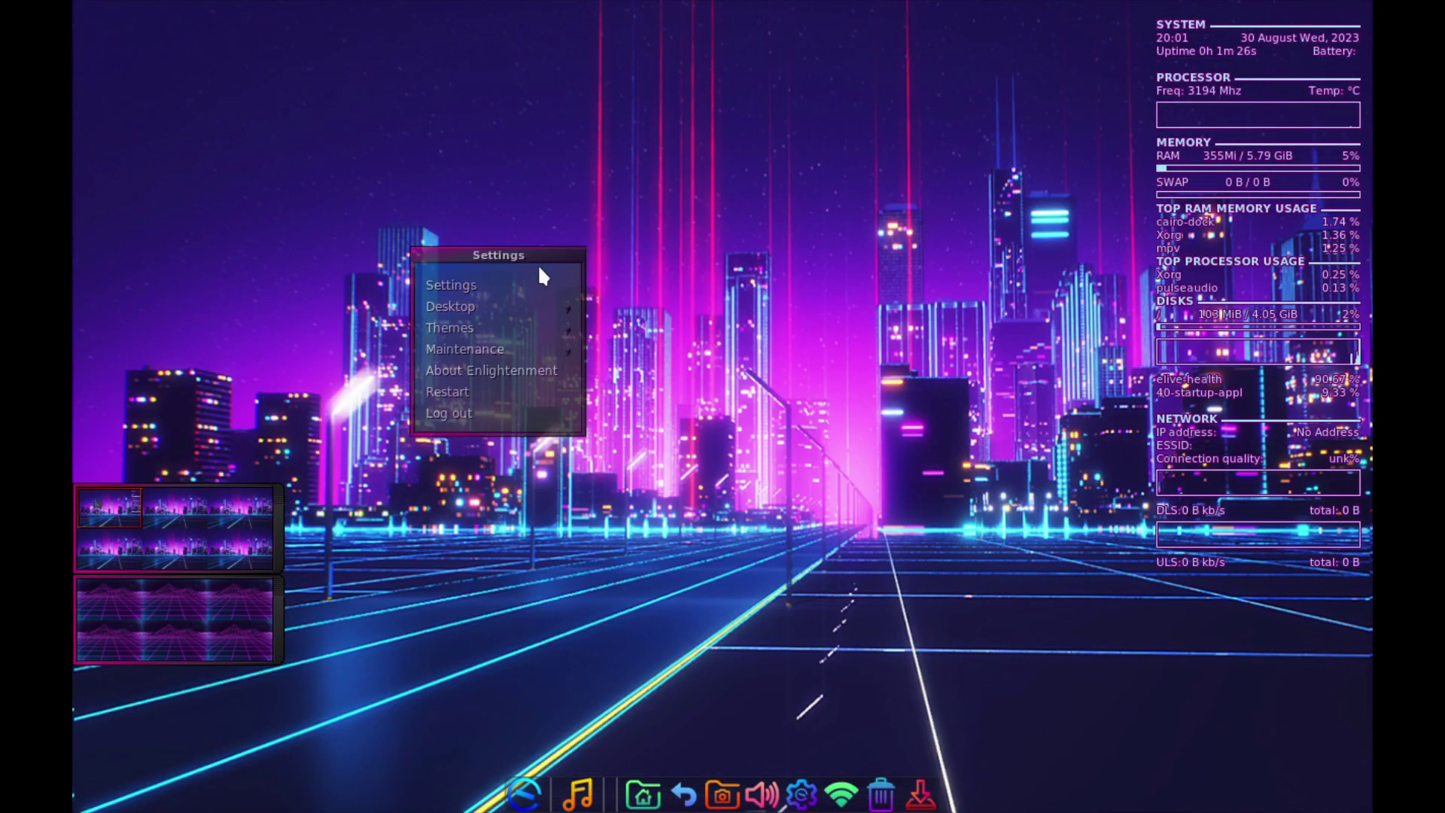
{"action": "left_click", "coordinate": [474, 370]}
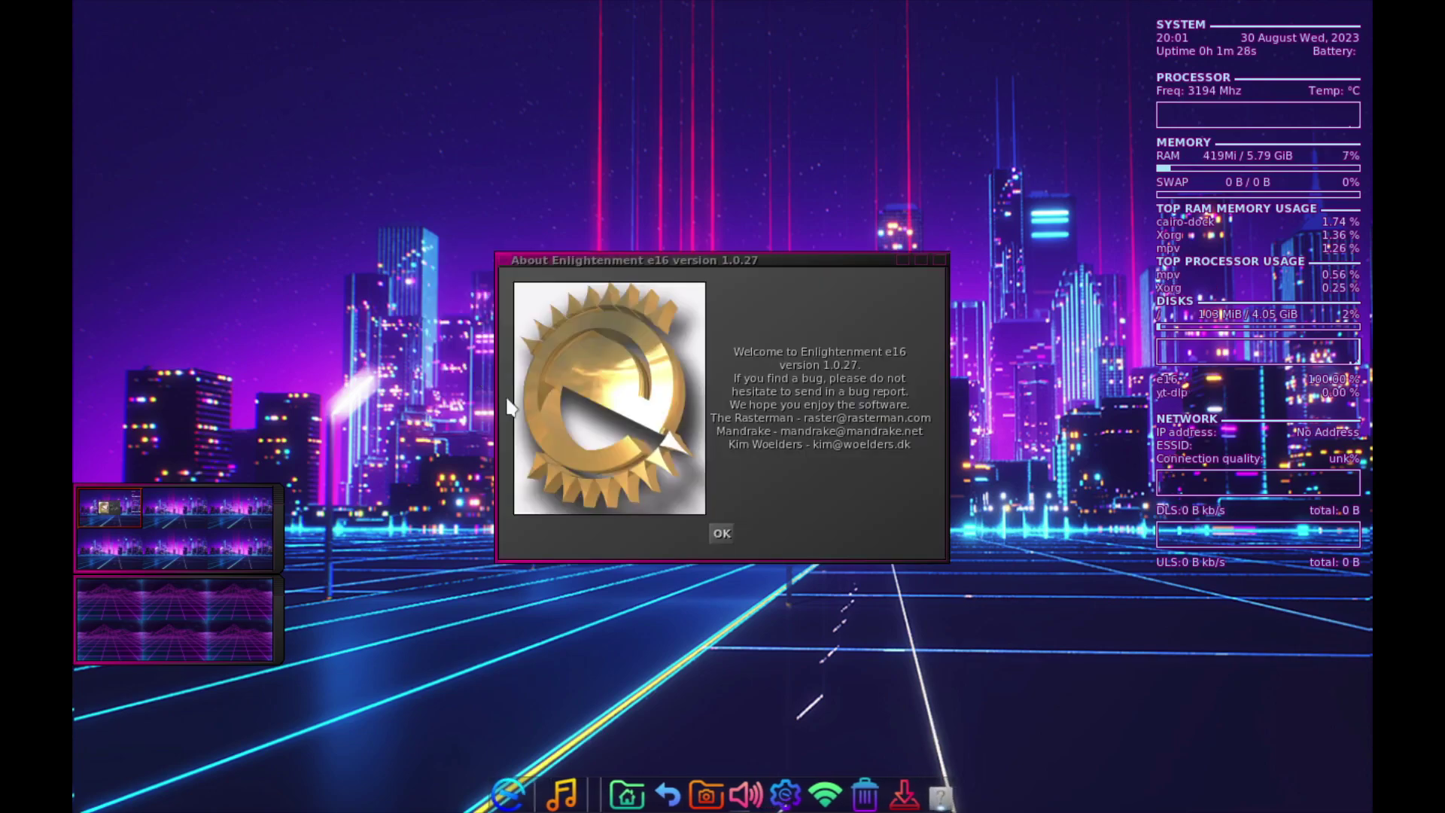
{"action": "left_click", "coordinate": [720, 534]}
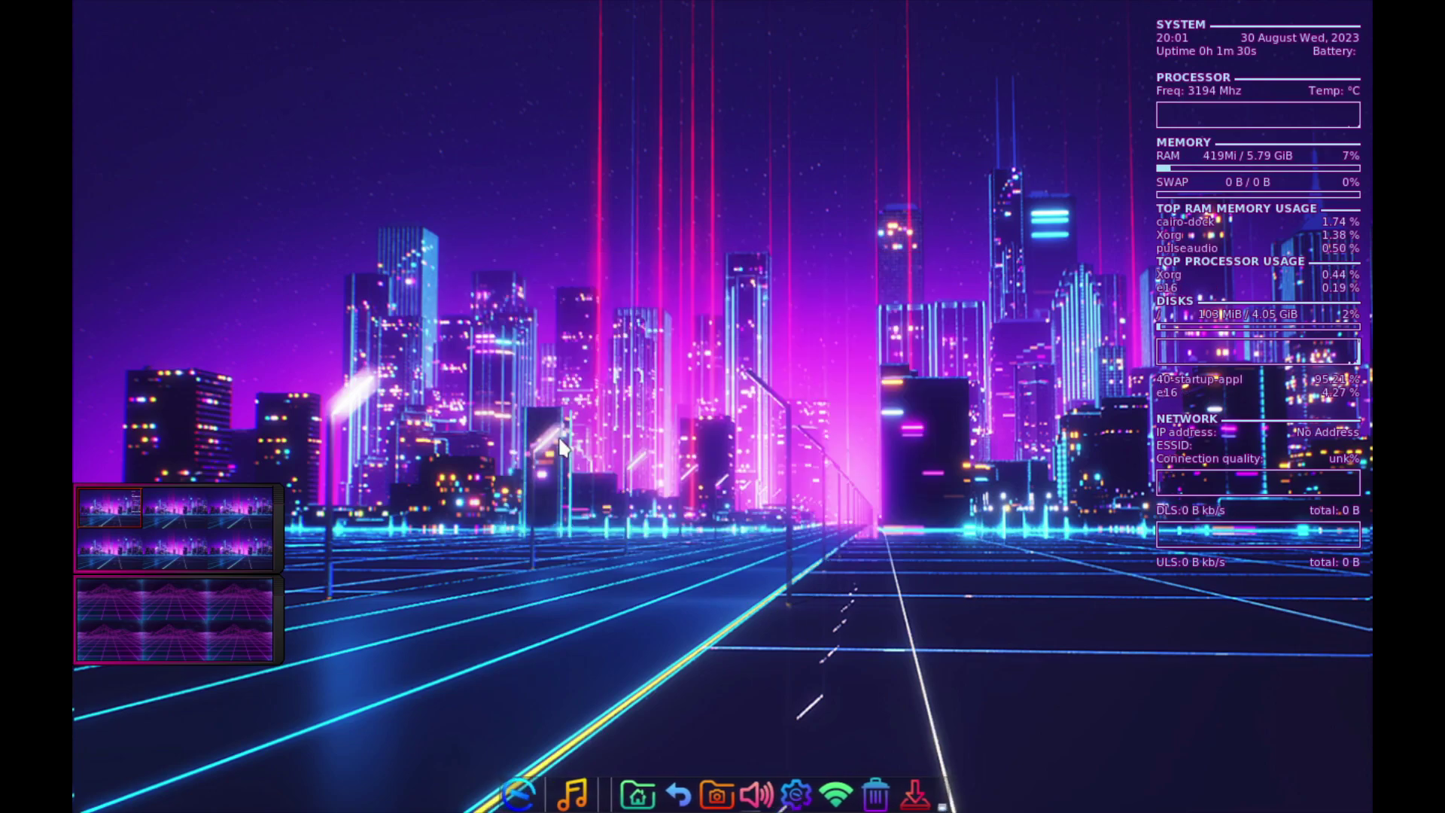
{"action": "right_click", "coordinate": [555, 436]}
- Open Enlightenment Settings and view the FX, Focus, Move/Resize, Placement, Desks and Areas pages
{"action": "left_click", "coordinate": [555, 440]}
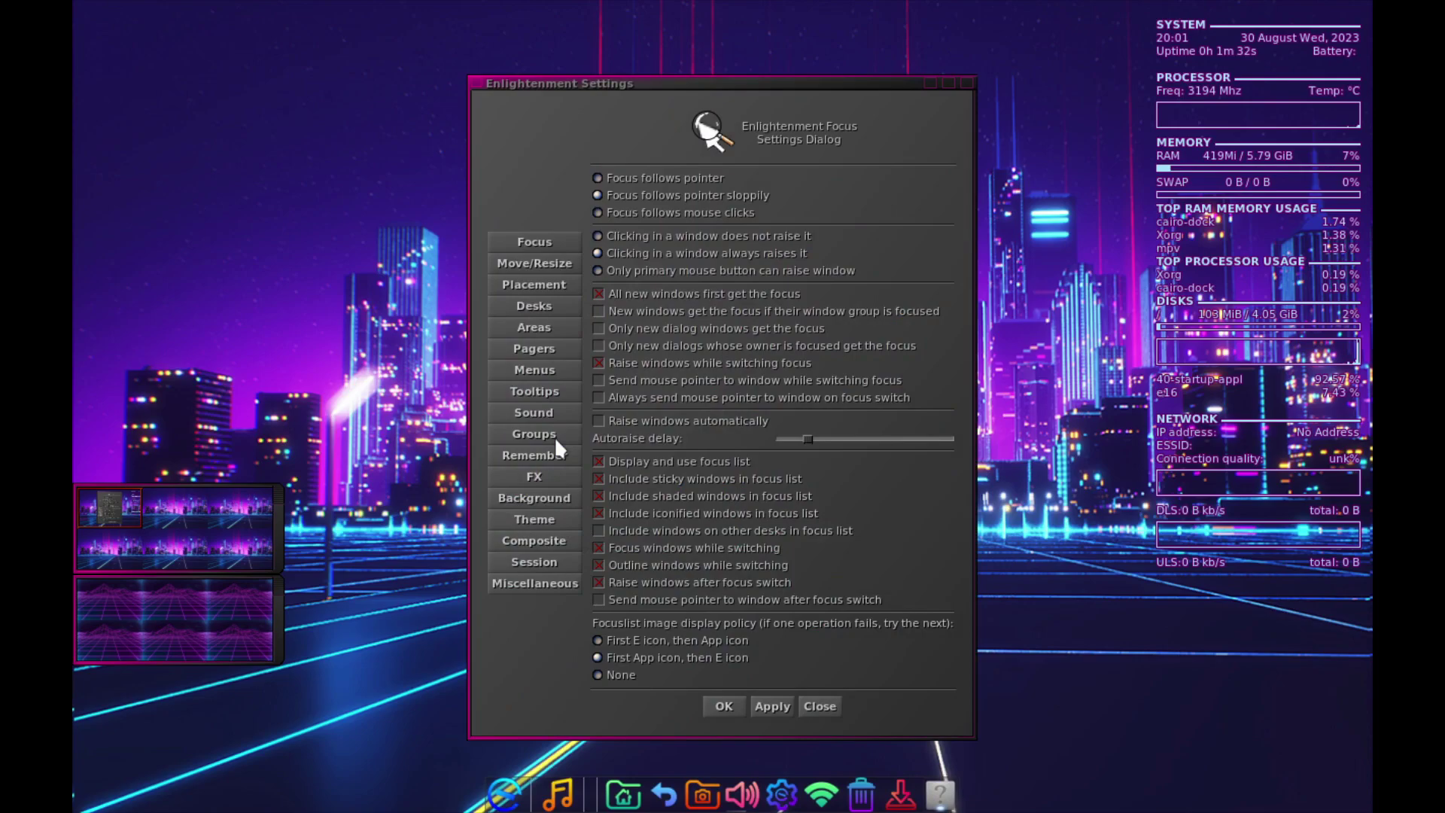
{"action": "left_click", "coordinate": [527, 474]}
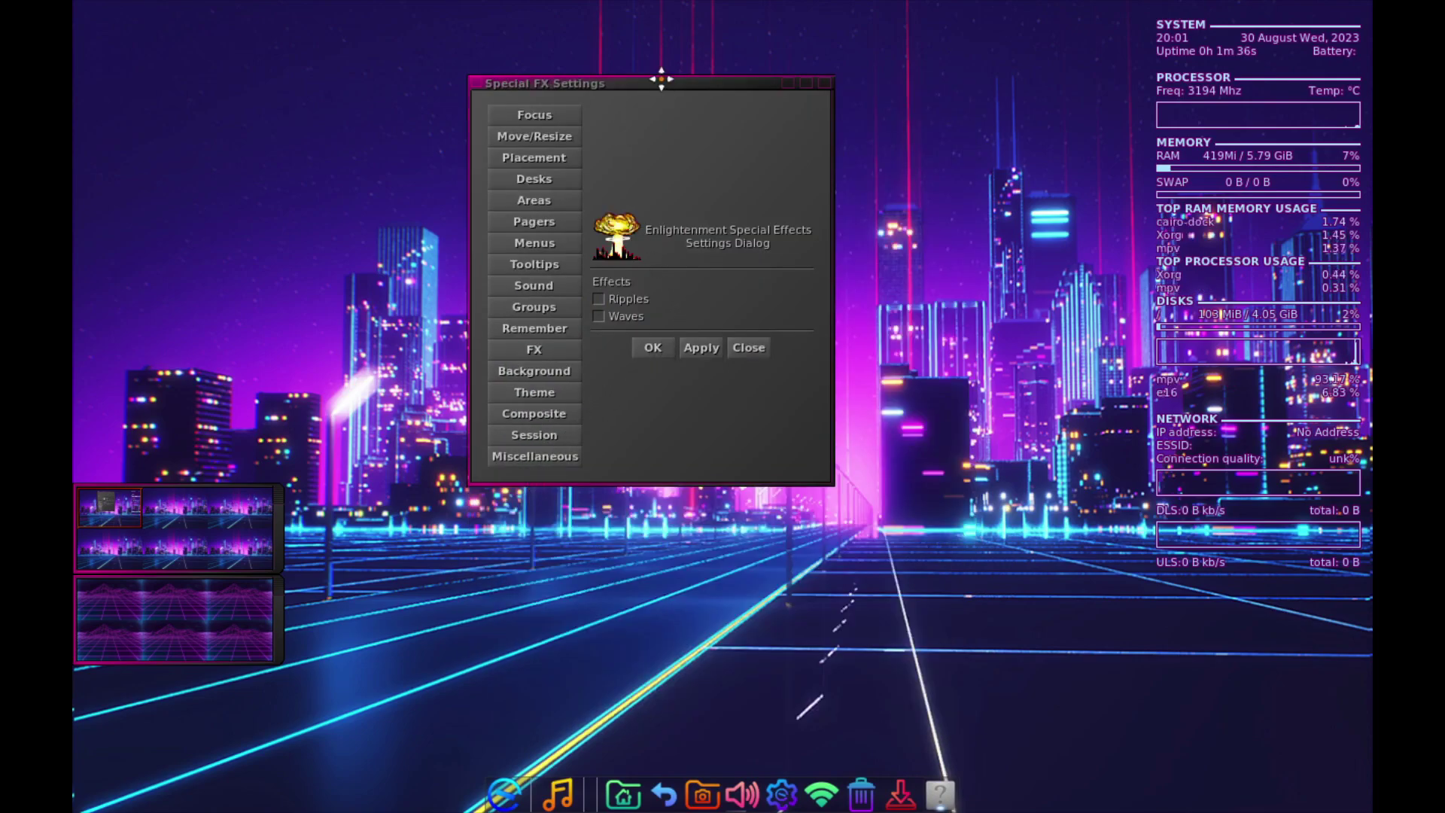
{"action": "left_click_drag", "start_coordinate": [661, 81], "coordinate": [705, 212]}
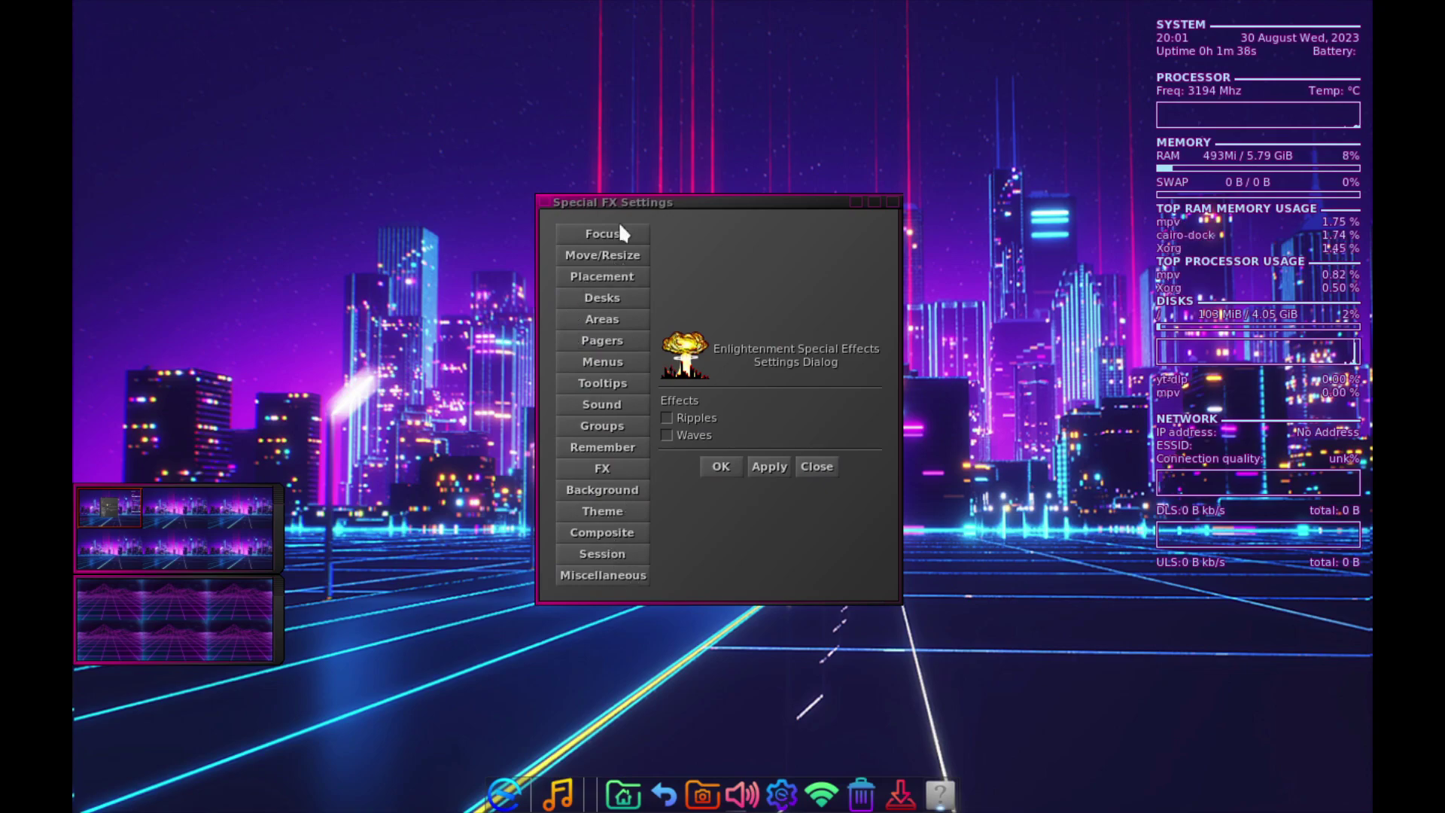
{"action": "left_click", "coordinate": [607, 239]}
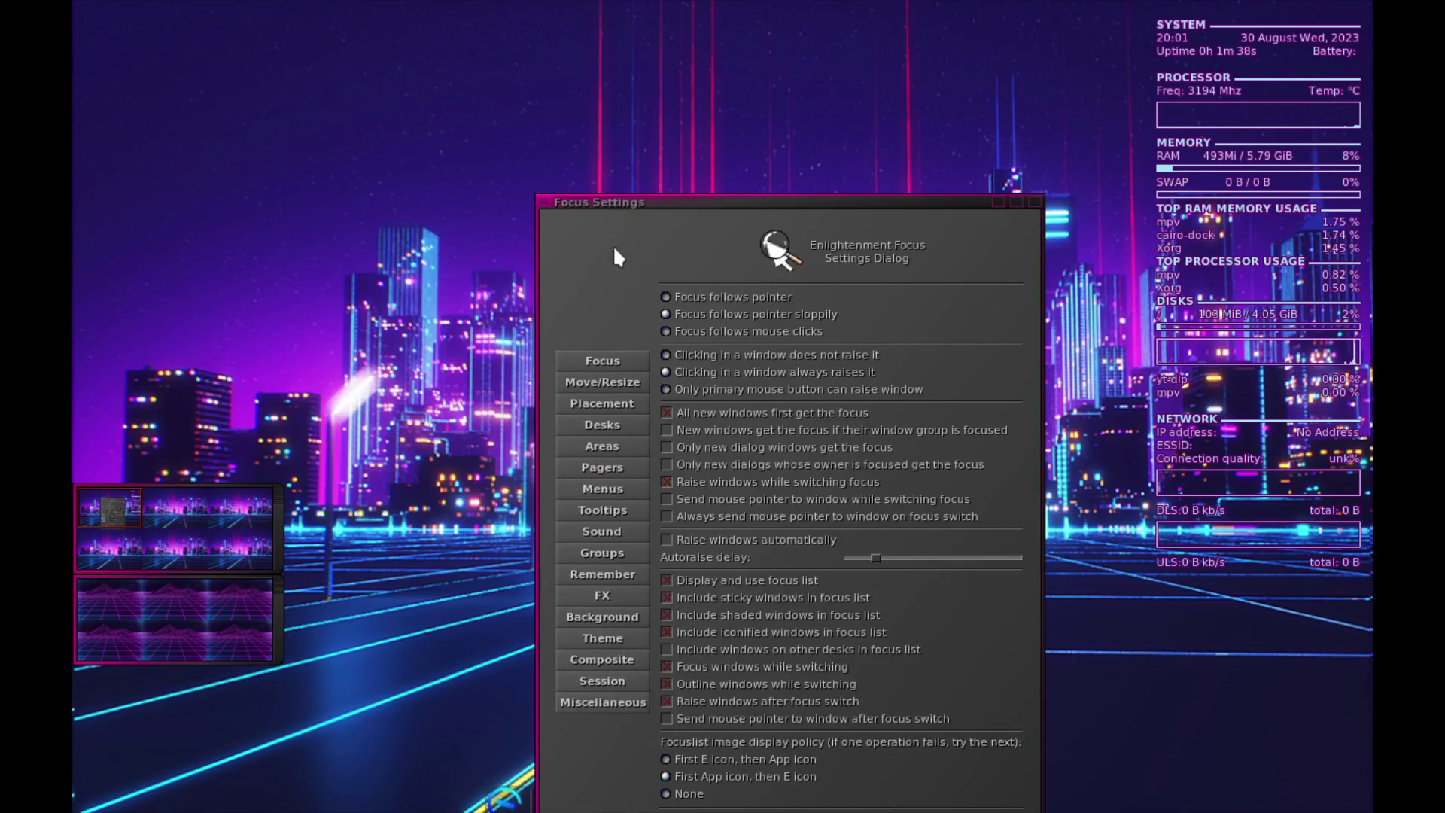
{"action": "left_click", "coordinate": [606, 380]}
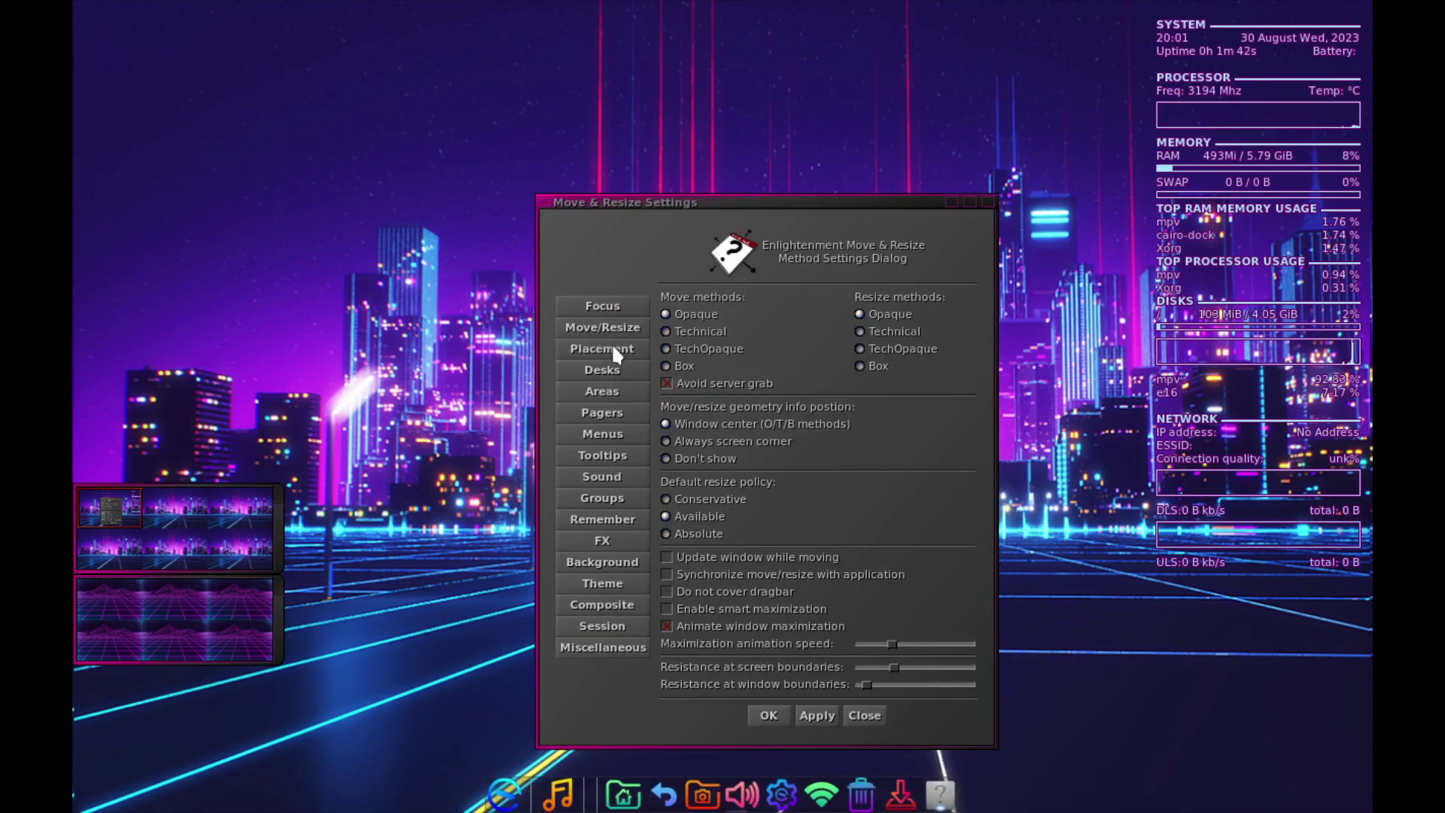
{"action": "left_click", "coordinate": [615, 353]}
{"action": "left_click", "coordinate": [603, 332]}
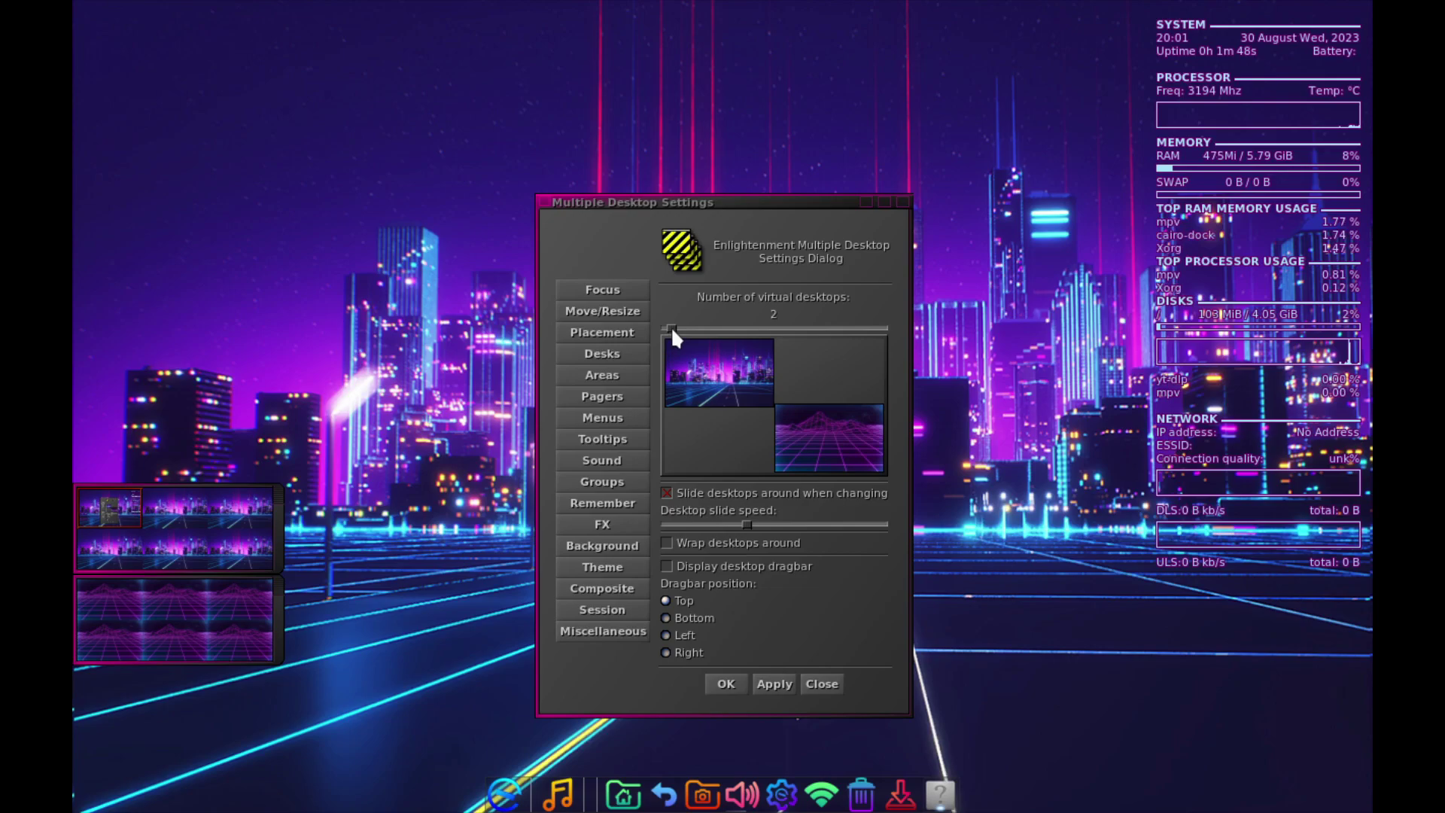
{"action": "left_click", "coordinate": [605, 374]}
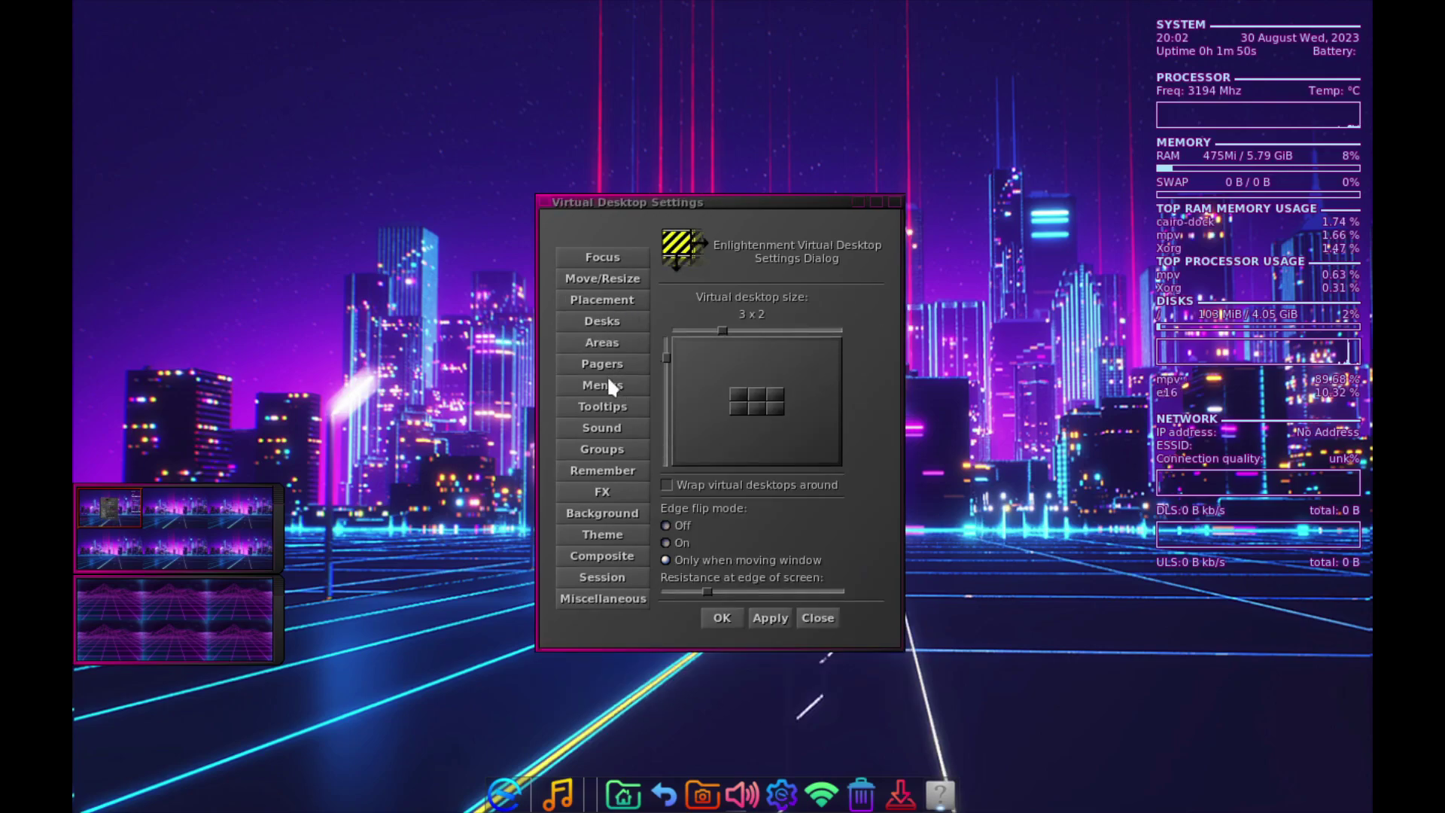
- Page through the Menus, Pagers, Sound, Remember, FX, Theme, Composite, Session and Miscellaneous settings
{"action": "left_click", "coordinate": [608, 379]}
{"action": "left_click", "coordinate": [604, 335]}
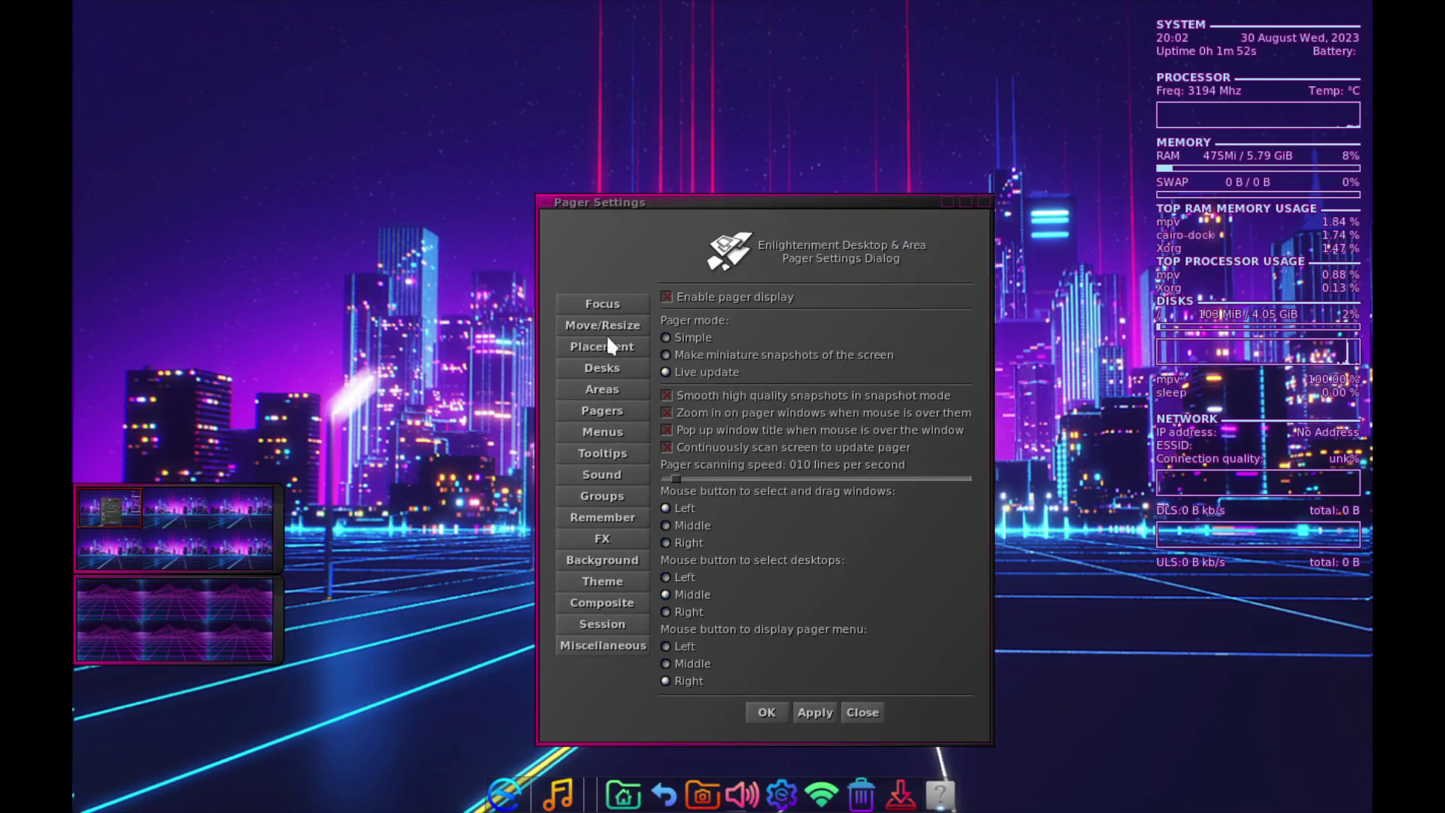
{"action": "left_click", "coordinate": [616, 474]}
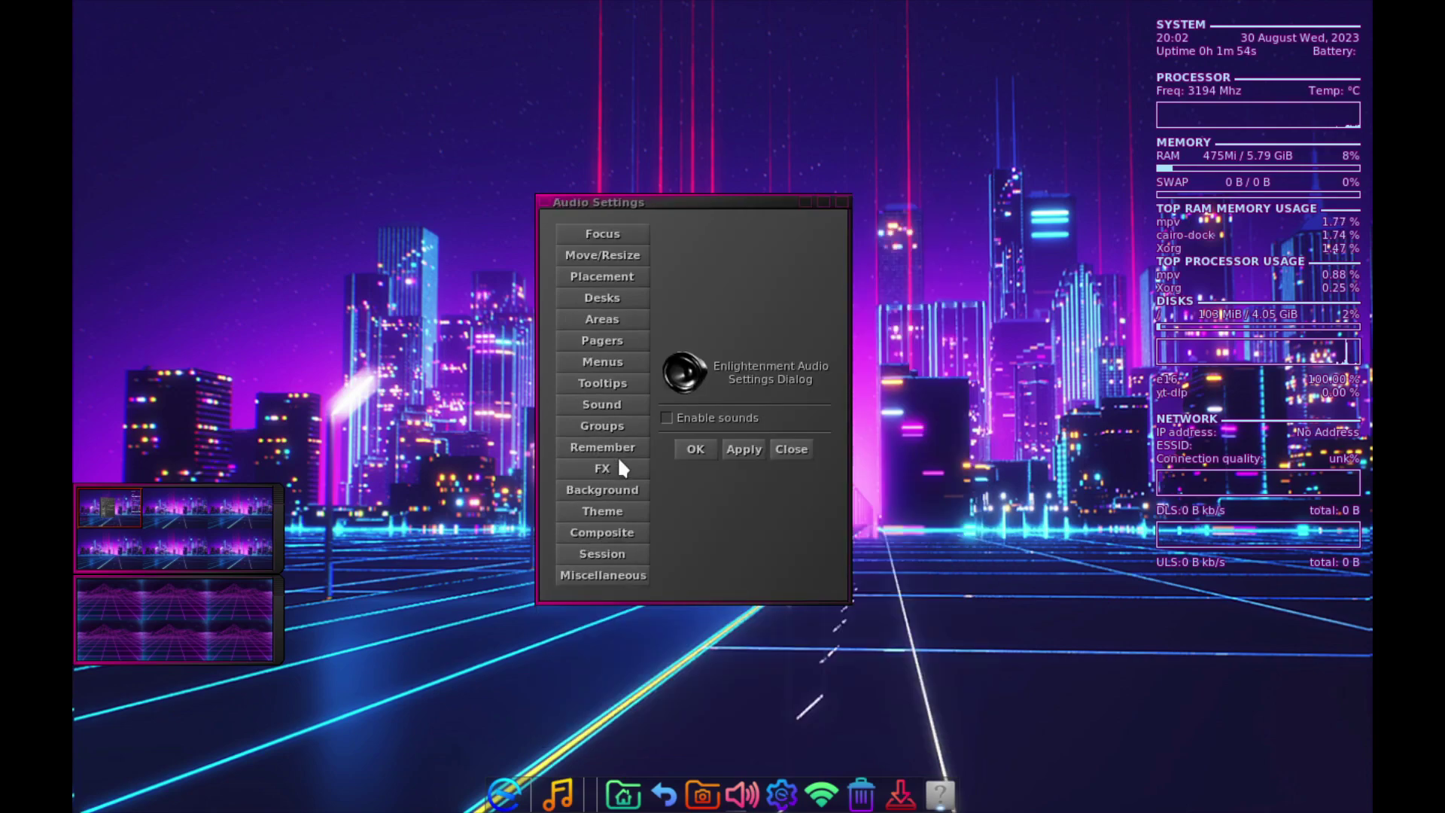
{"action": "left_click", "coordinate": [618, 446]}
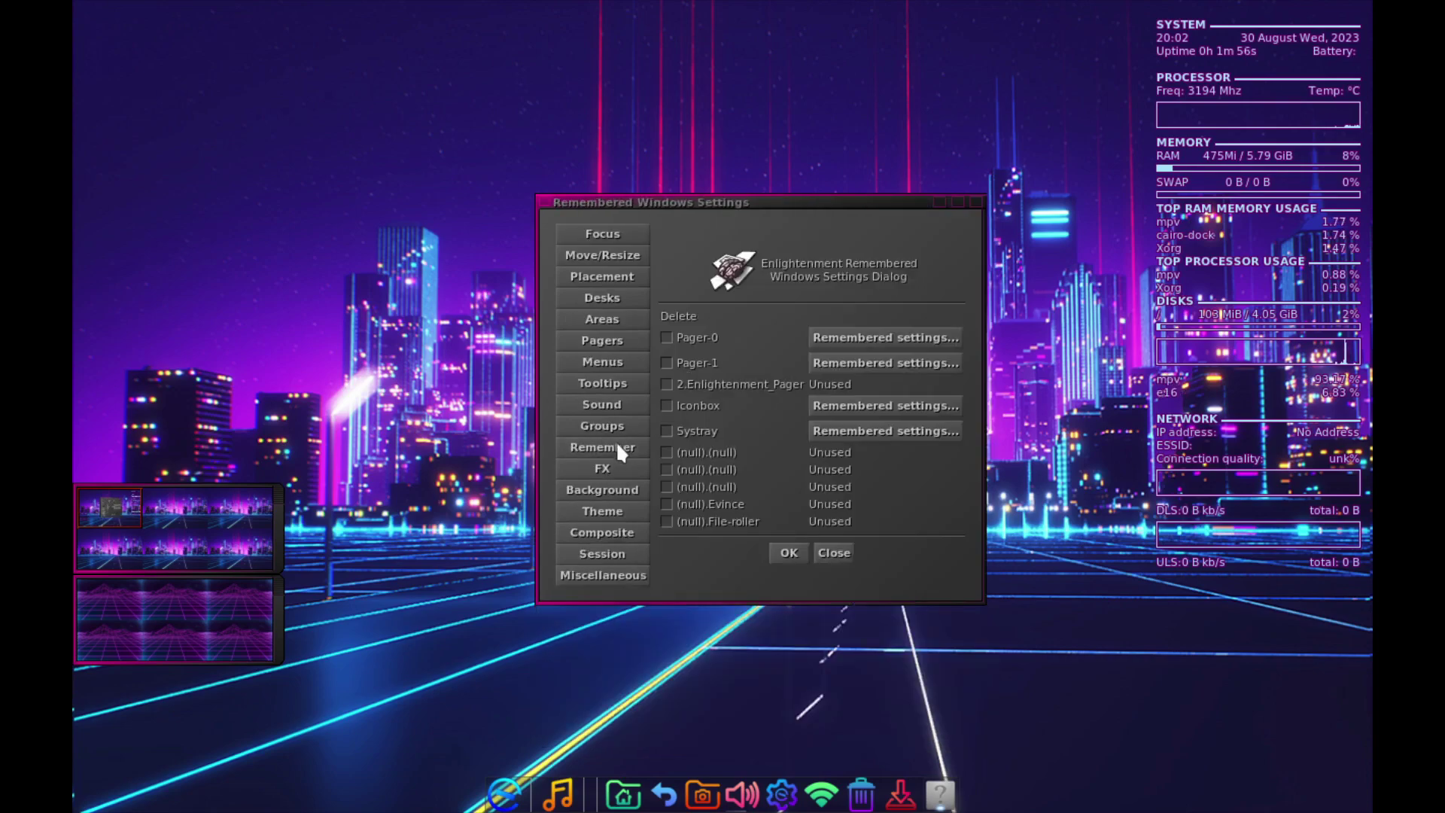
{"action": "left_click", "coordinate": [618, 470]}
{"action": "left_click", "coordinate": [616, 507]}
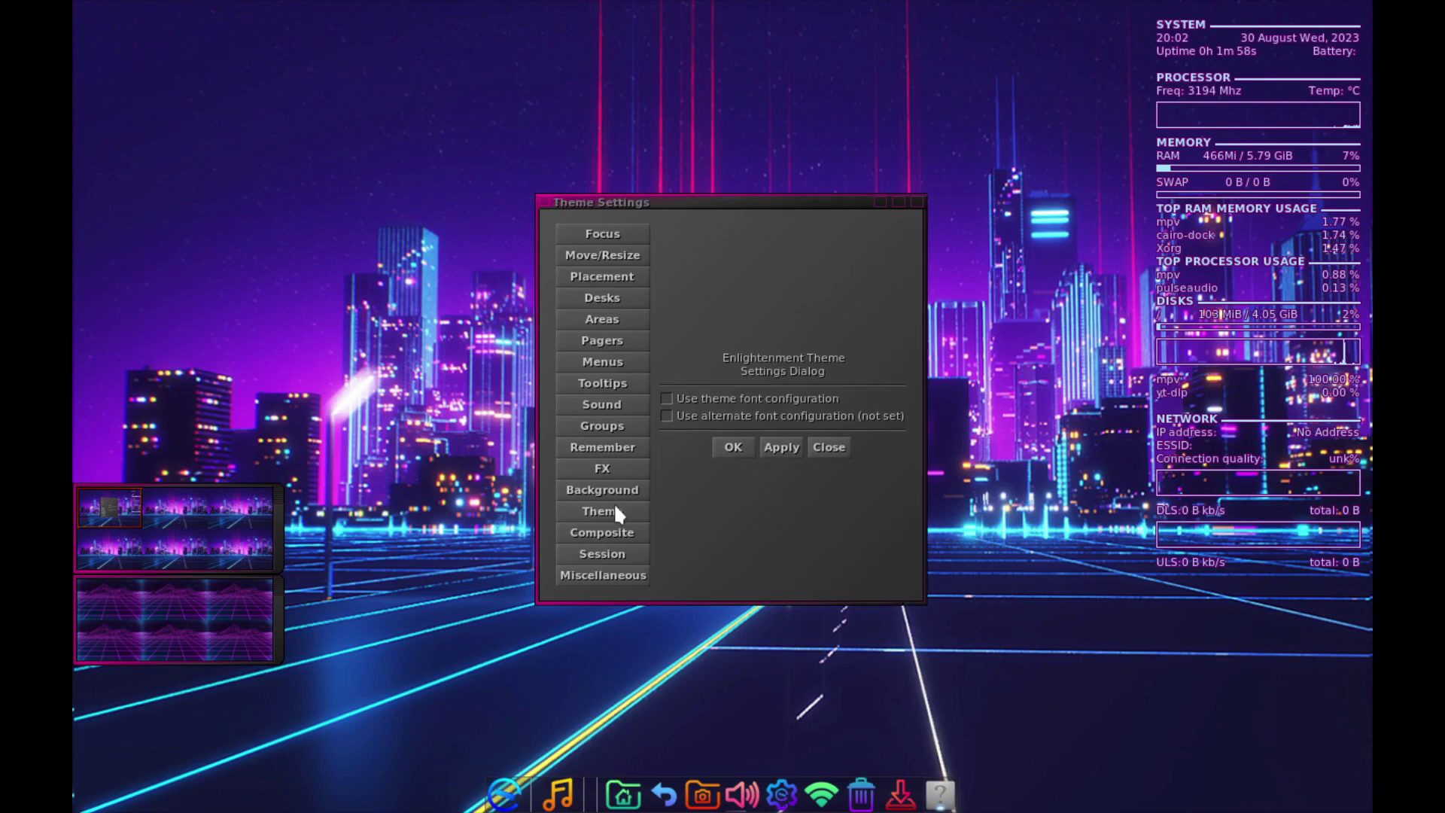
{"action": "left_click", "coordinate": [613, 531]}
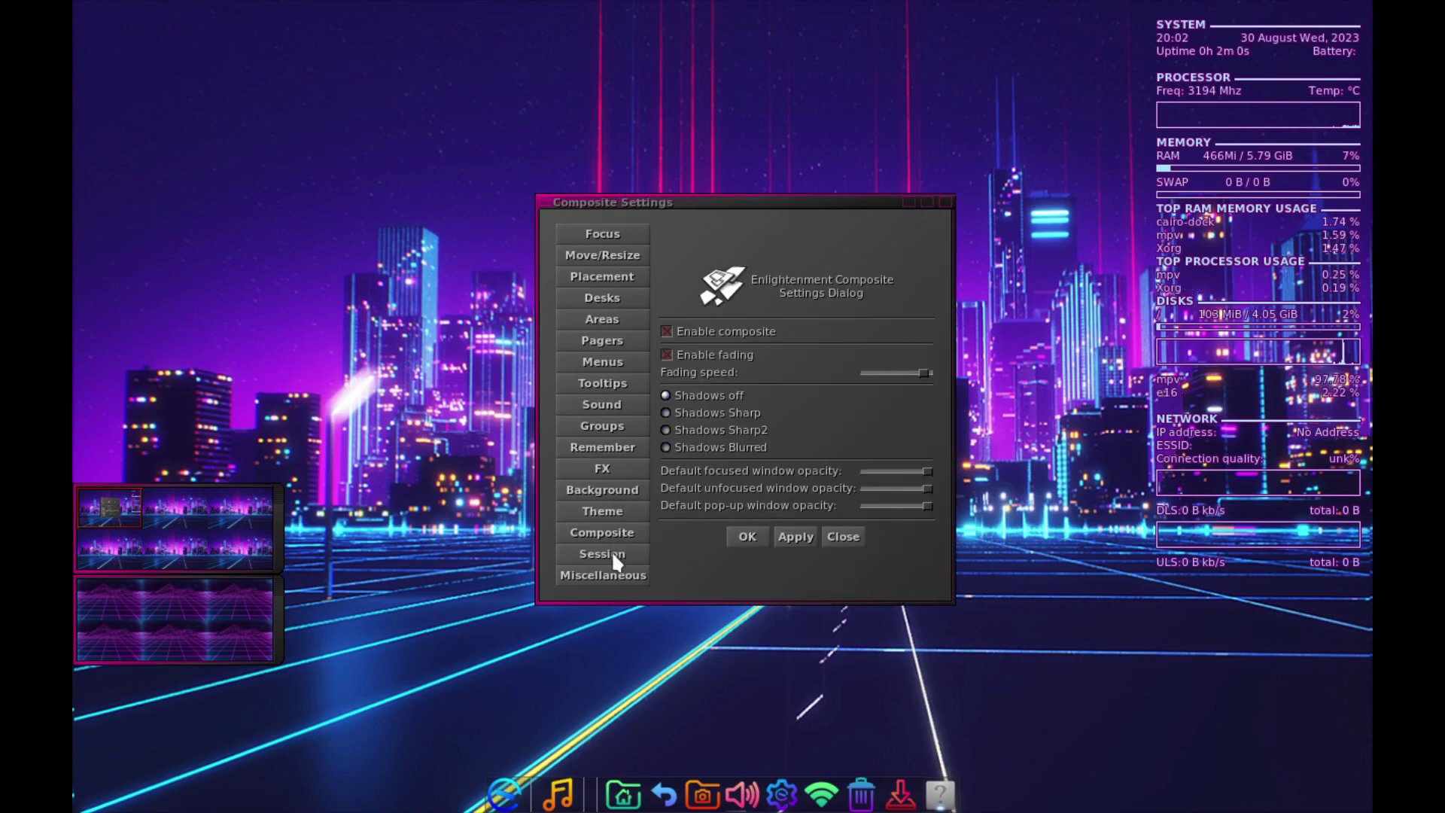
{"action": "left_click", "coordinate": [613, 557]}
{"action": "left_click", "coordinate": [609, 576]}
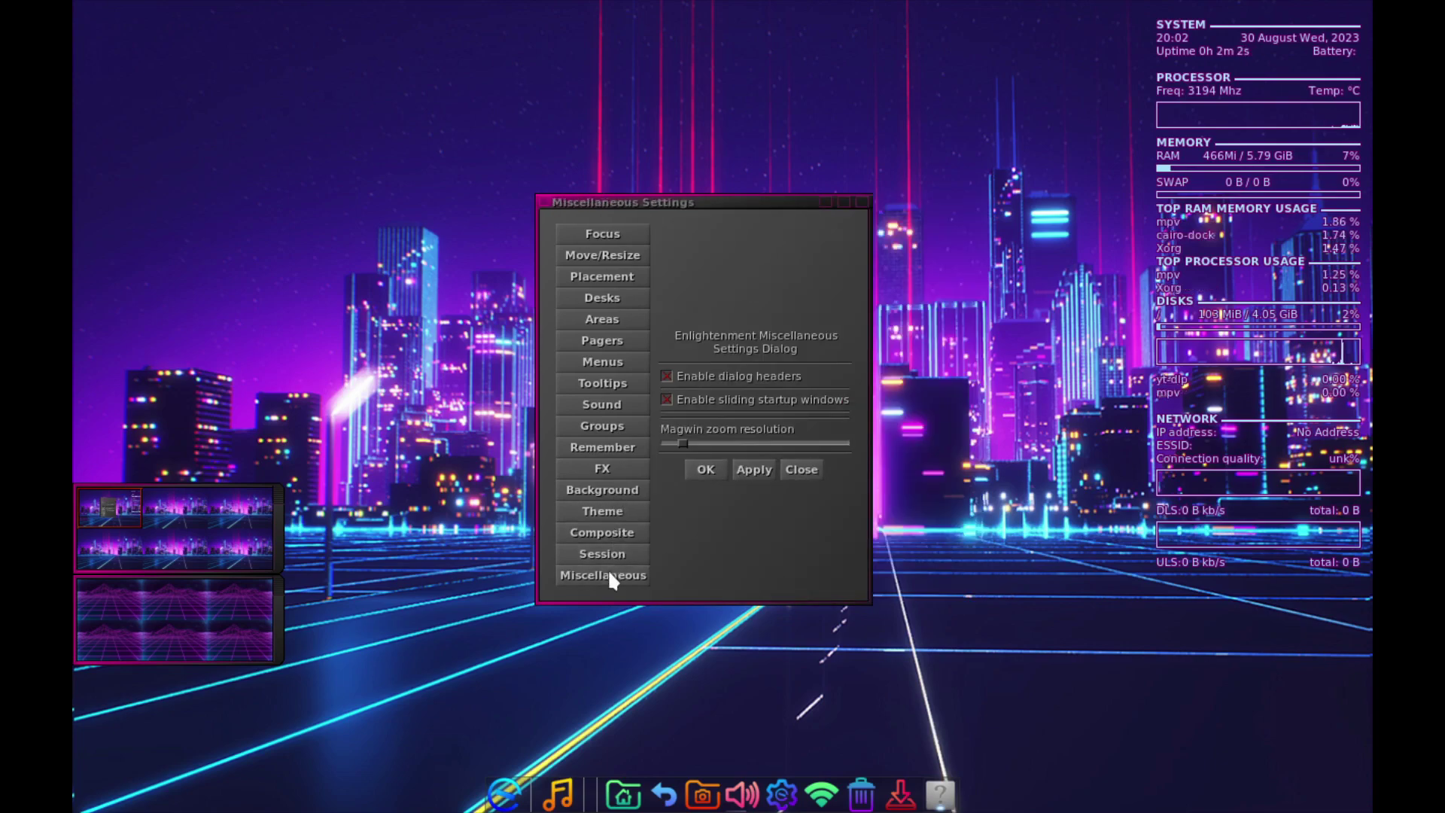
- Close Enlightenment Settings and apply the RetroWave theme from the desktop menu's Themes list
{"action": "left_click", "coordinate": [801, 469]}
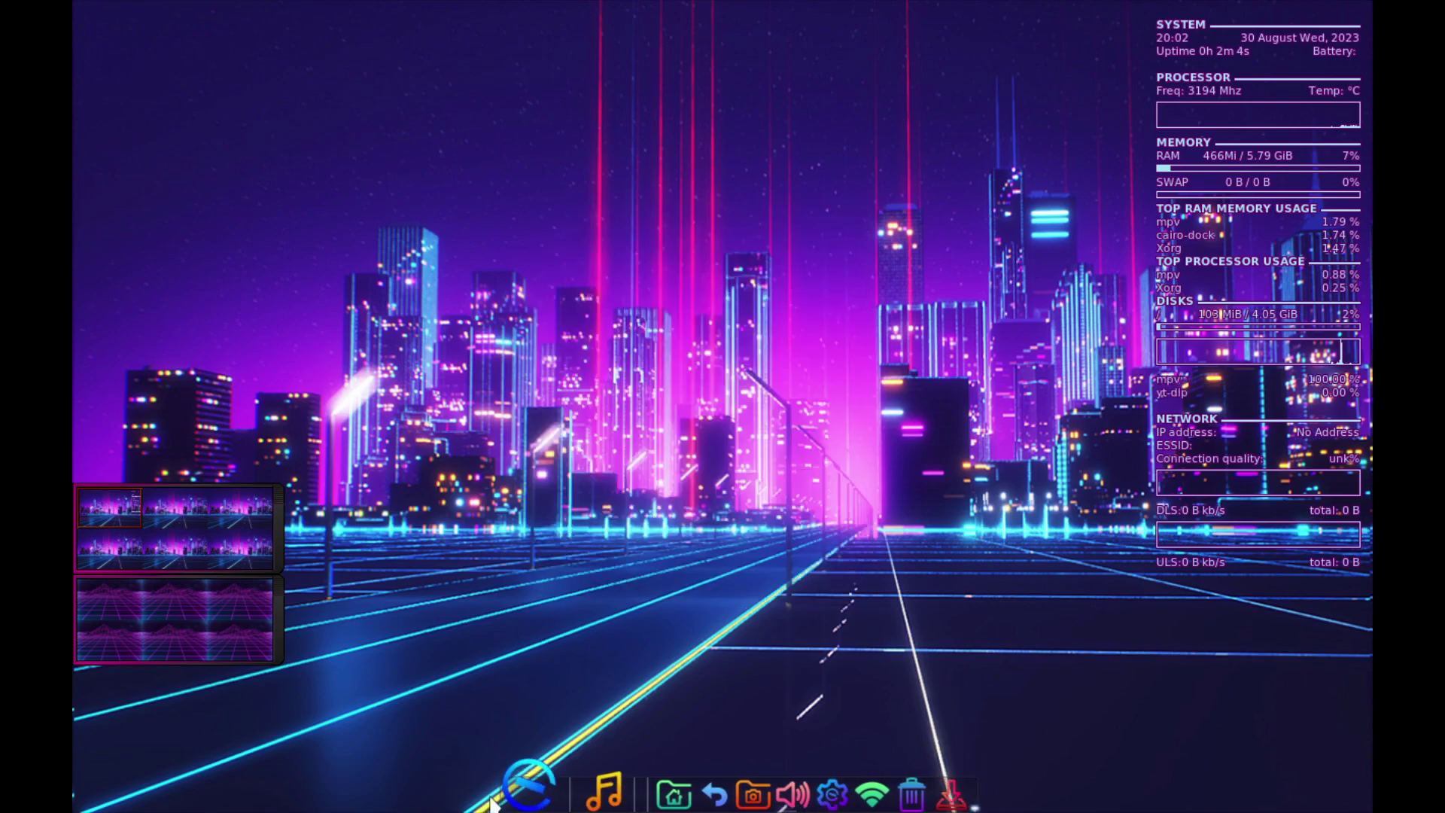
{"action": "right_click", "coordinate": [699, 290]}
{"action": "mouse_move", "coordinate": [711, 354]}
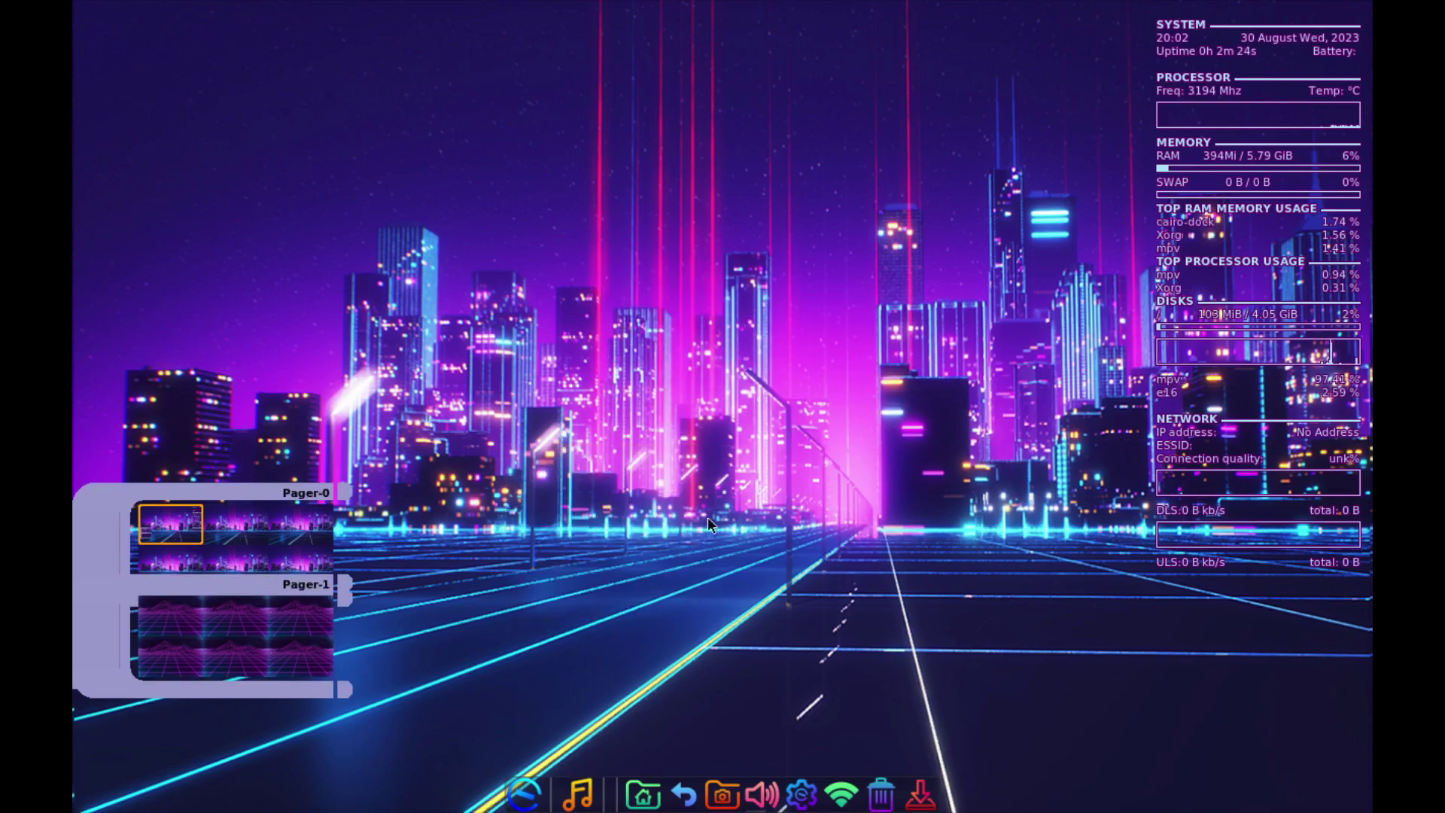
{"action": "right_click", "coordinate": [707, 517]}
{"action": "mouse_move", "coordinate": [707, 512]}
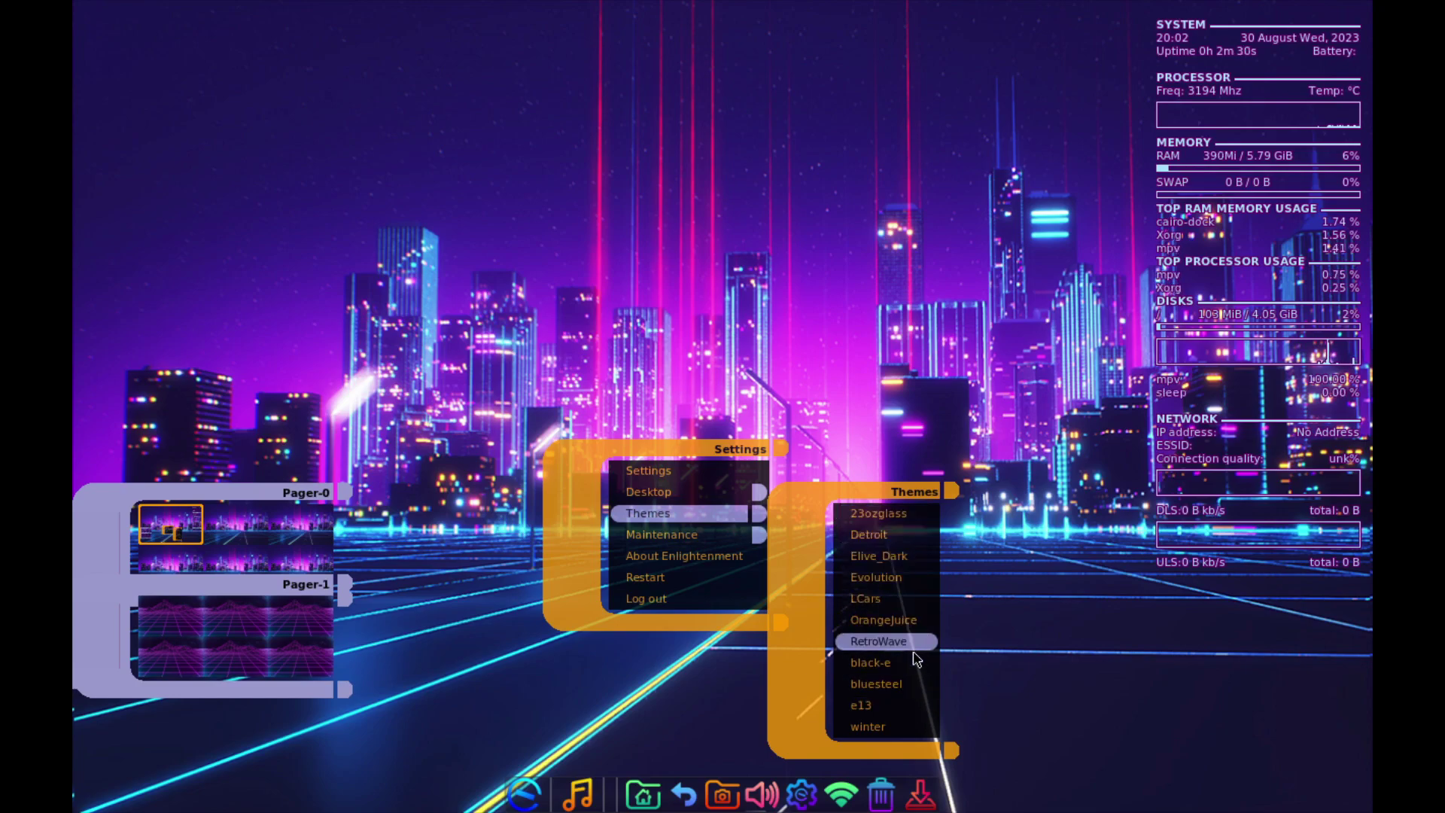
{"action": "left_click", "coordinate": [892, 641]}
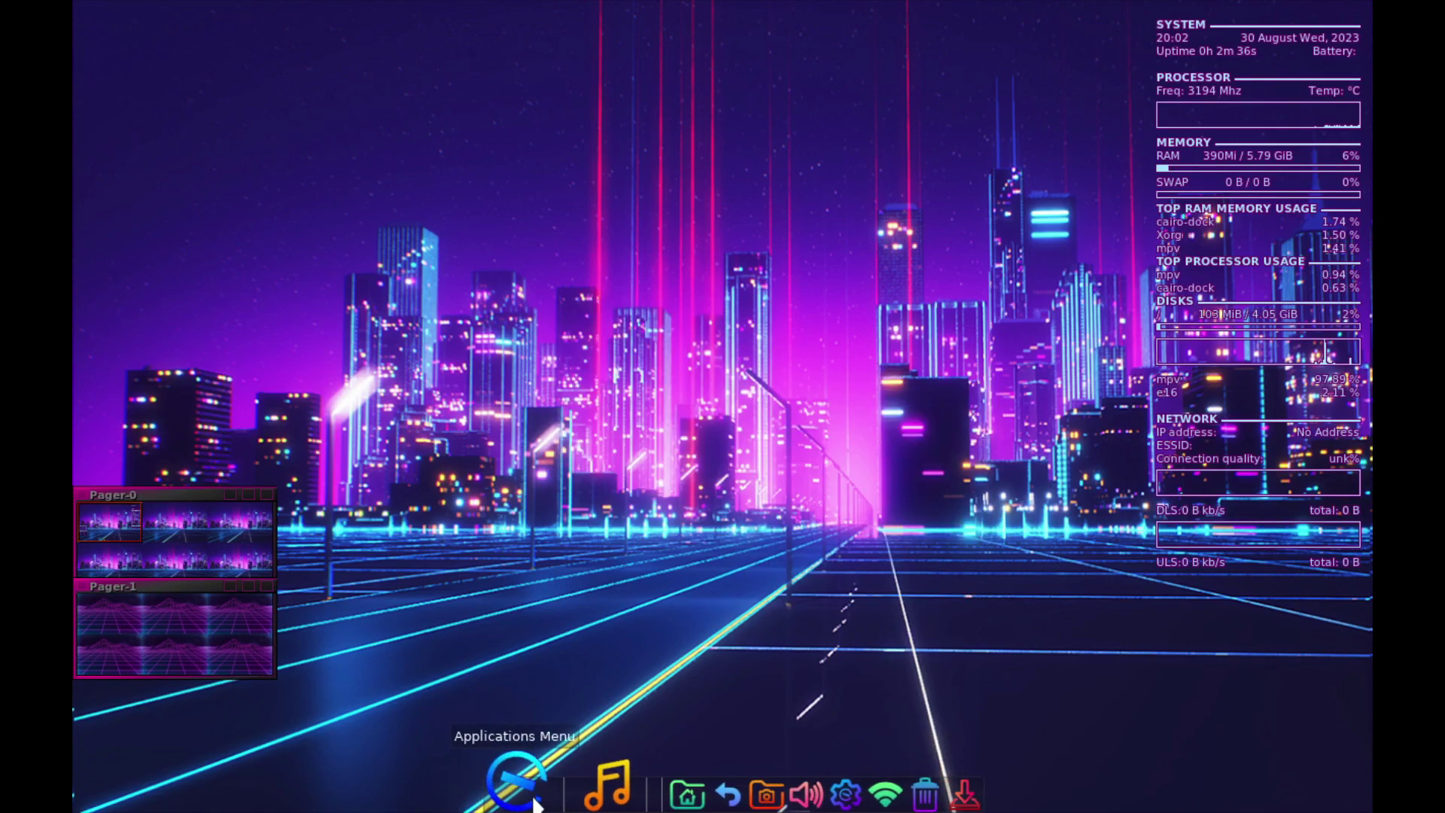
- Glance at the Applications menu, dismiss it, and launch the Elive Installer from the dock
{"action": "left_click", "coordinate": [536, 805]}
{"action": "mouse_move", "coordinate": [489, 387]}
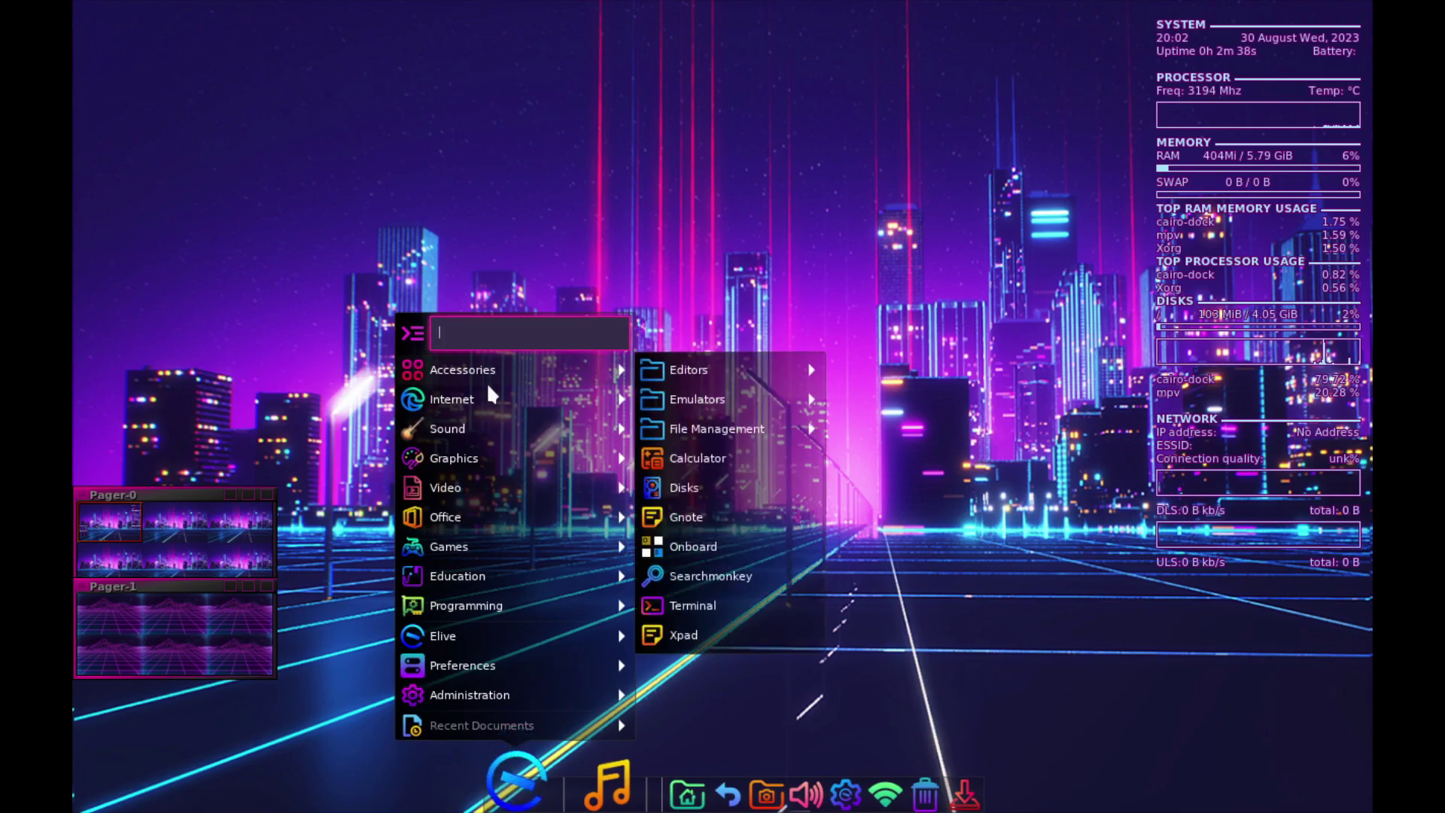
{"action": "key", "text": "Escape"}
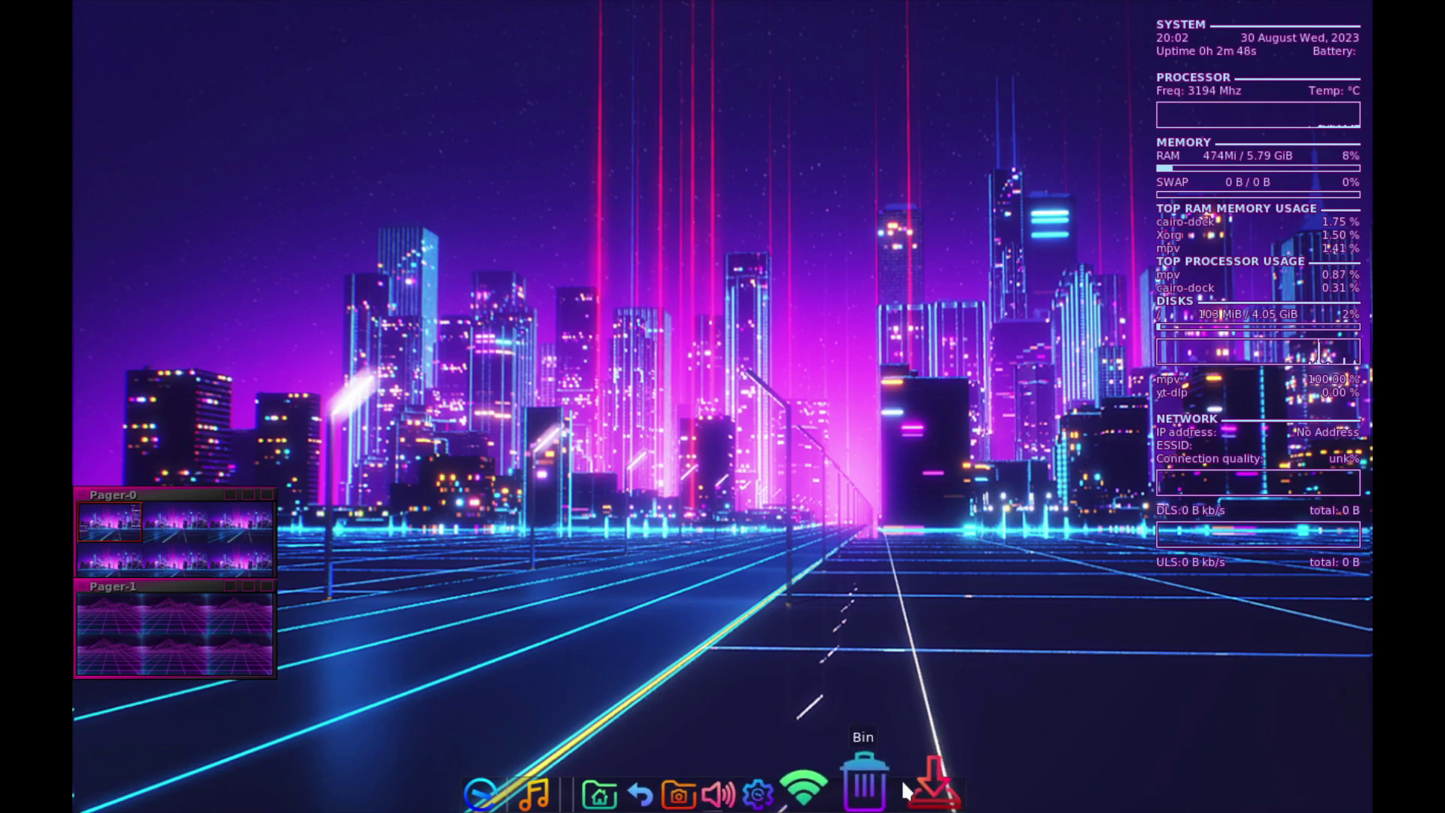
{"action": "left_click", "coordinate": [927, 787]}
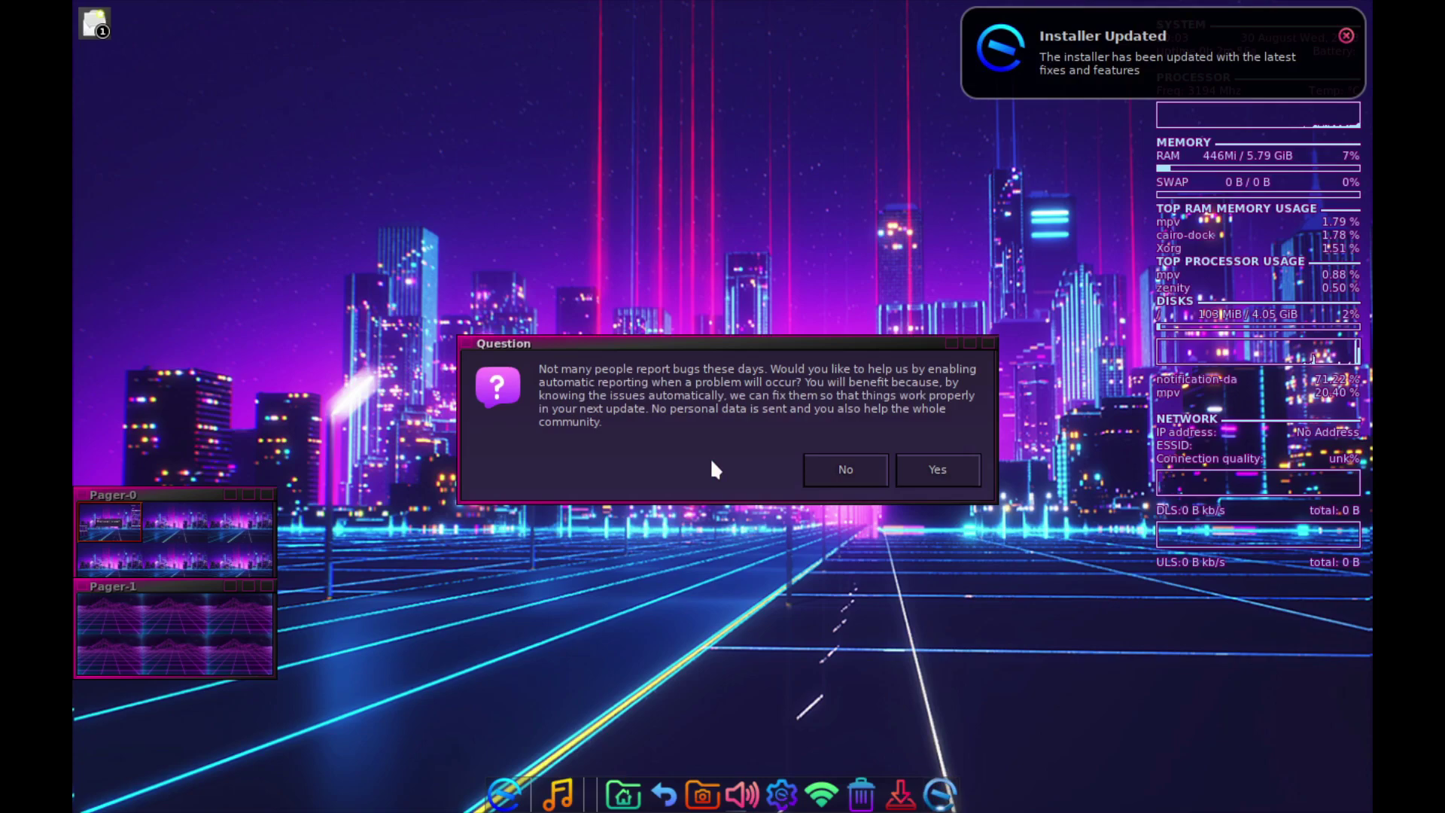
- Enable automatic bug reporting without giving an e-mail address
{"action": "left_click", "coordinate": [967, 466]}
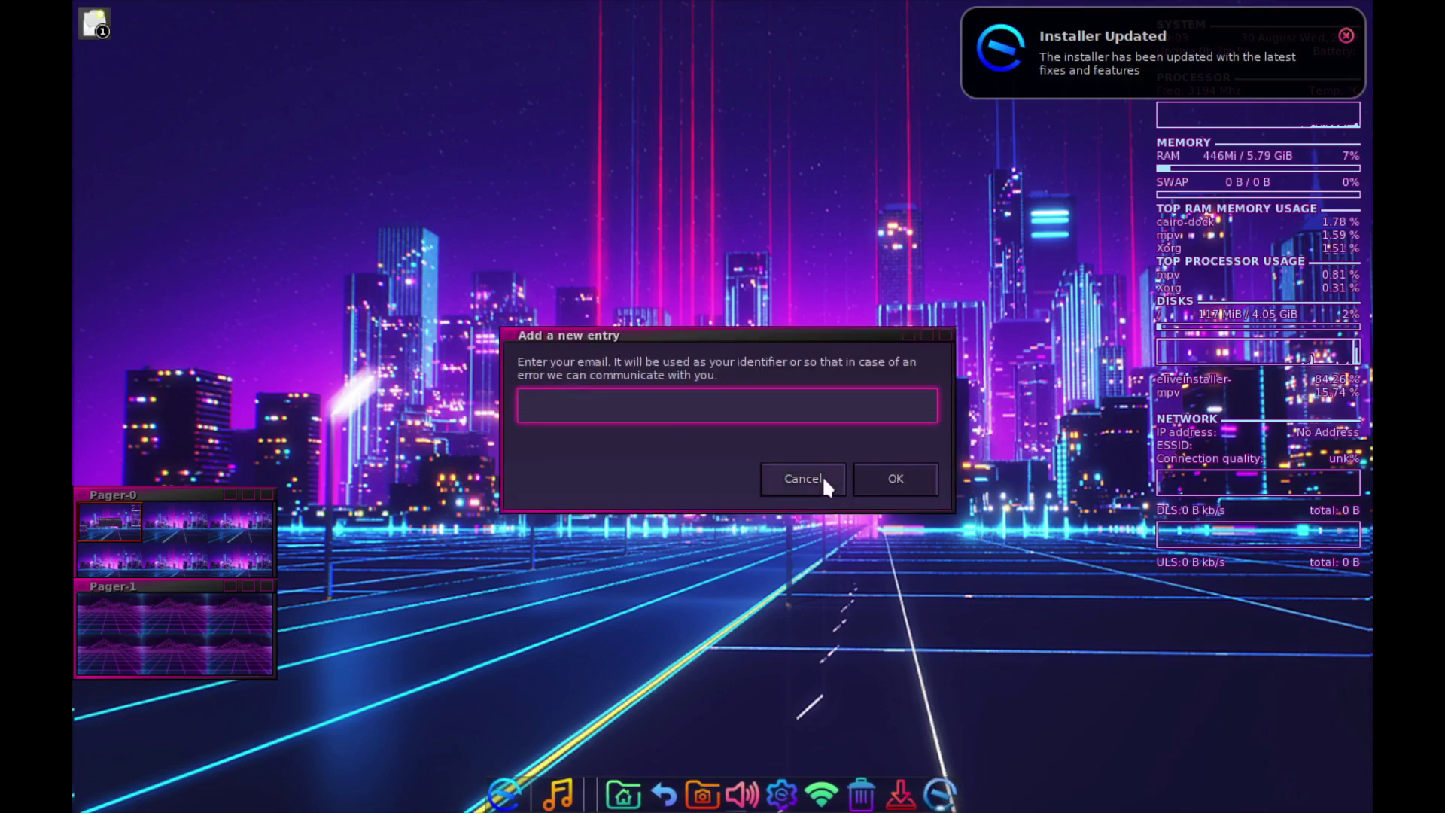
{"action": "left_click", "coordinate": [897, 474]}
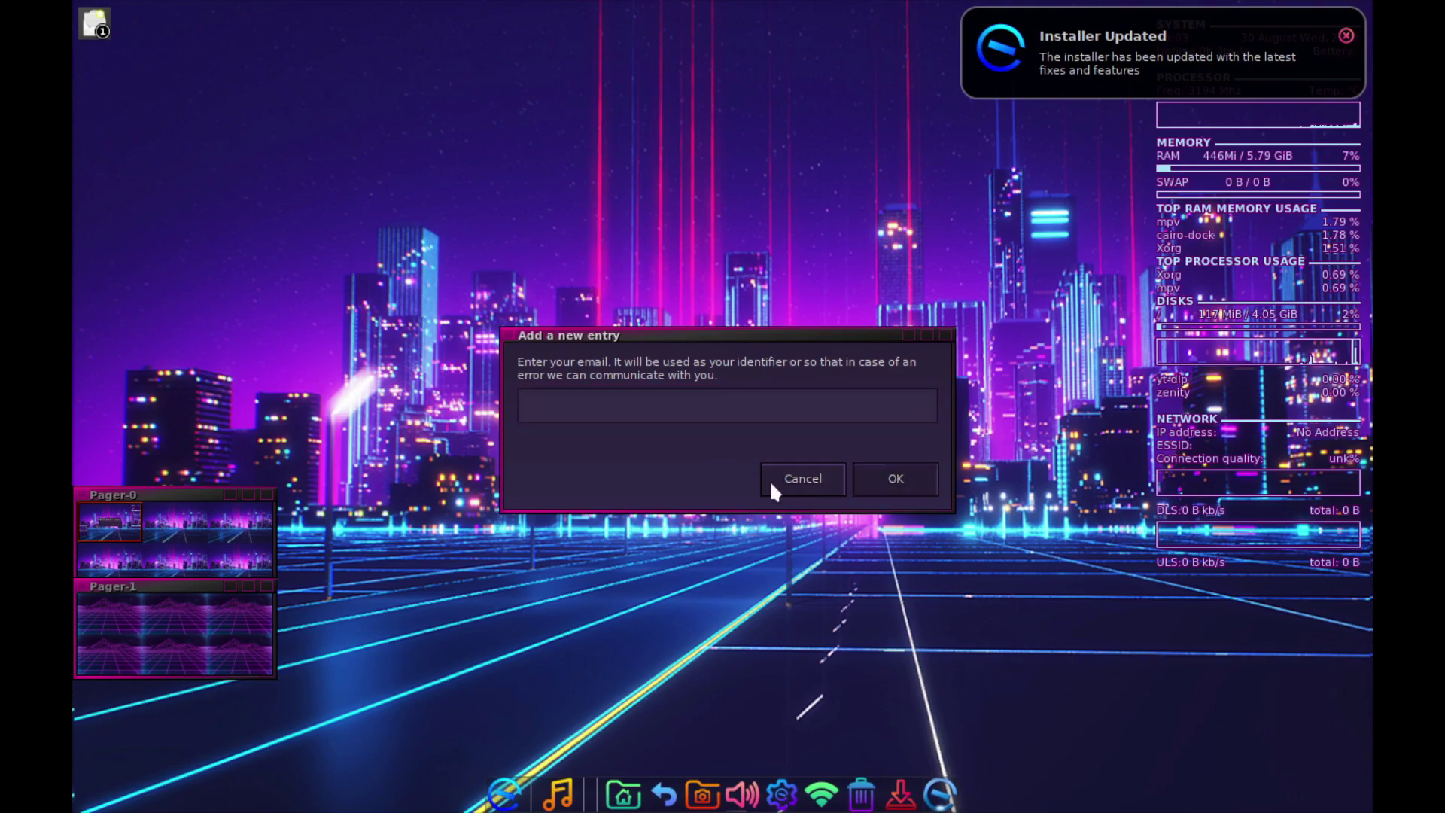
{"action": "left_click", "coordinate": [913, 479]}
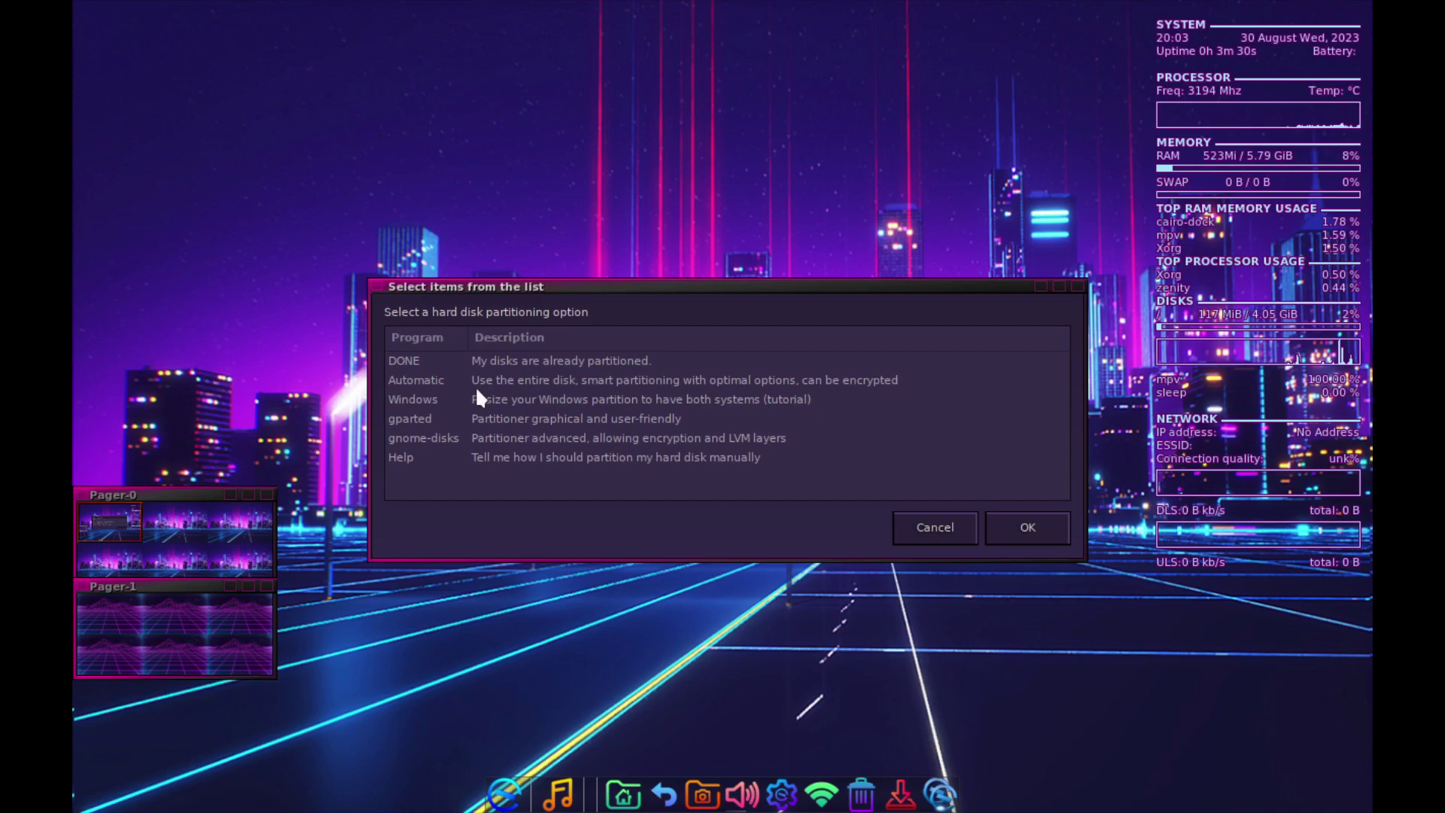
- Partition the whole disk automatically with ext4, no encryption and a swap partition
{"action": "left_click", "coordinate": [472, 384]}
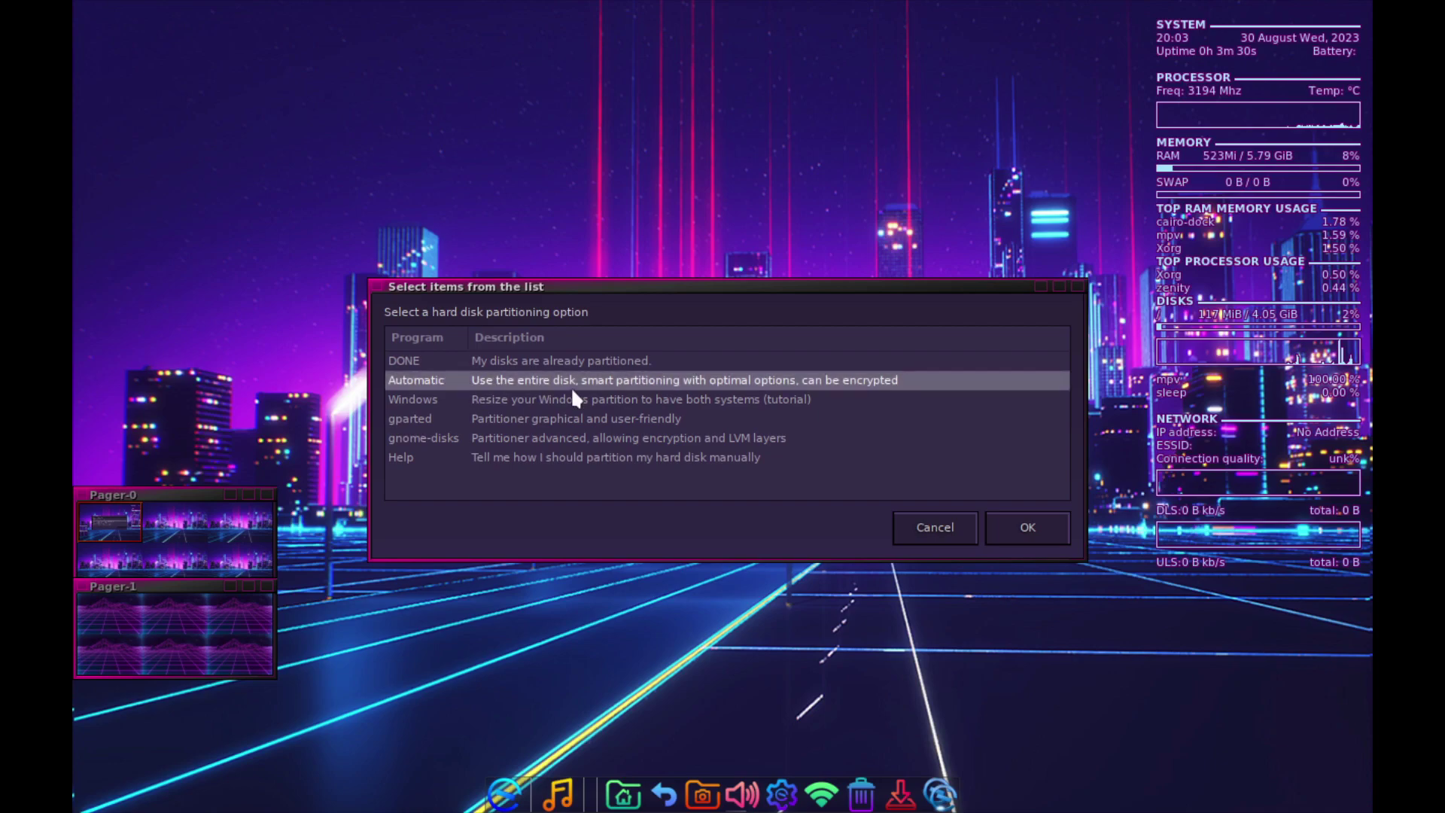
{"action": "left_click", "coordinate": [1024, 523]}
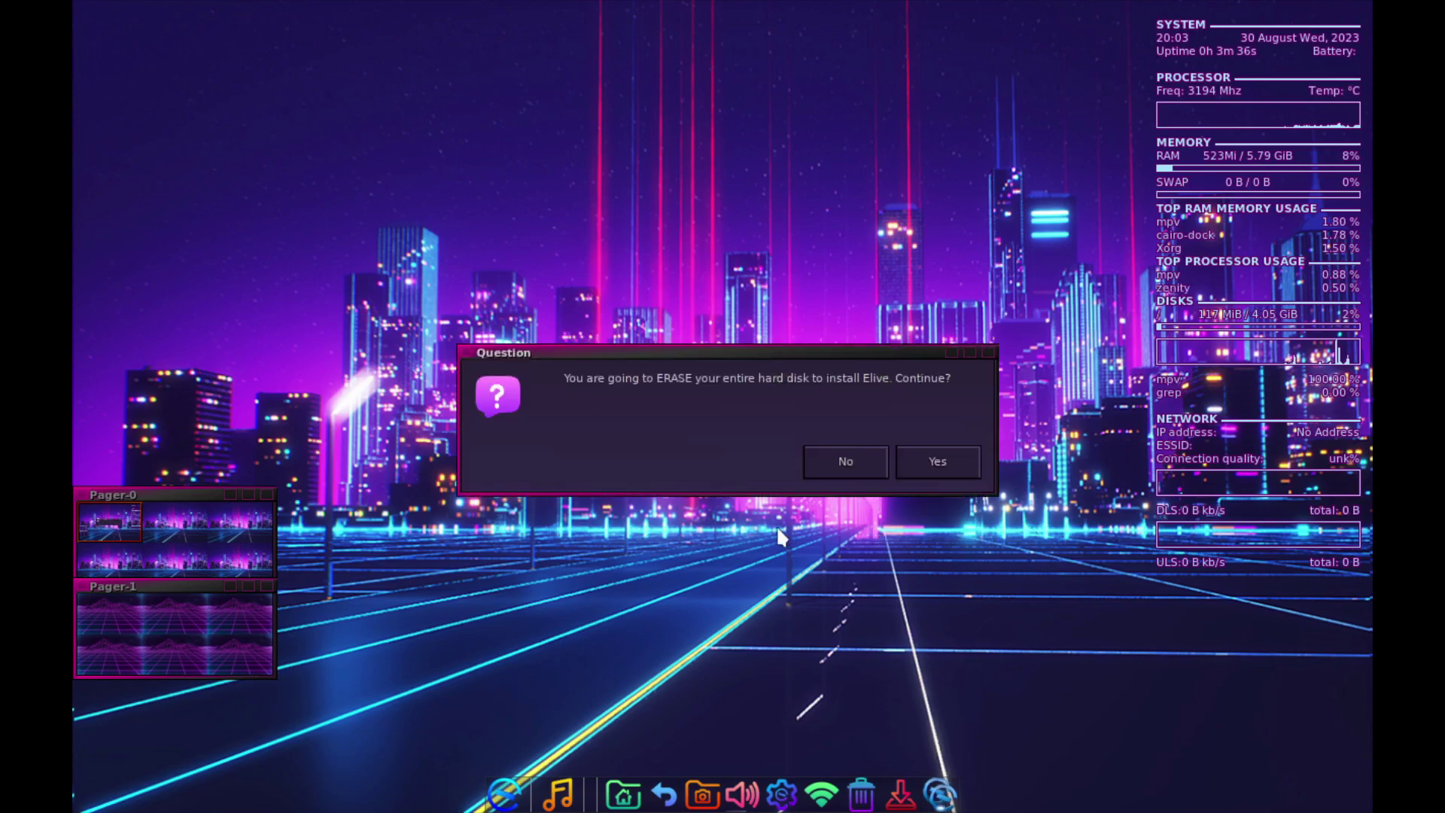
{"action": "left_click", "coordinate": [941, 464]}
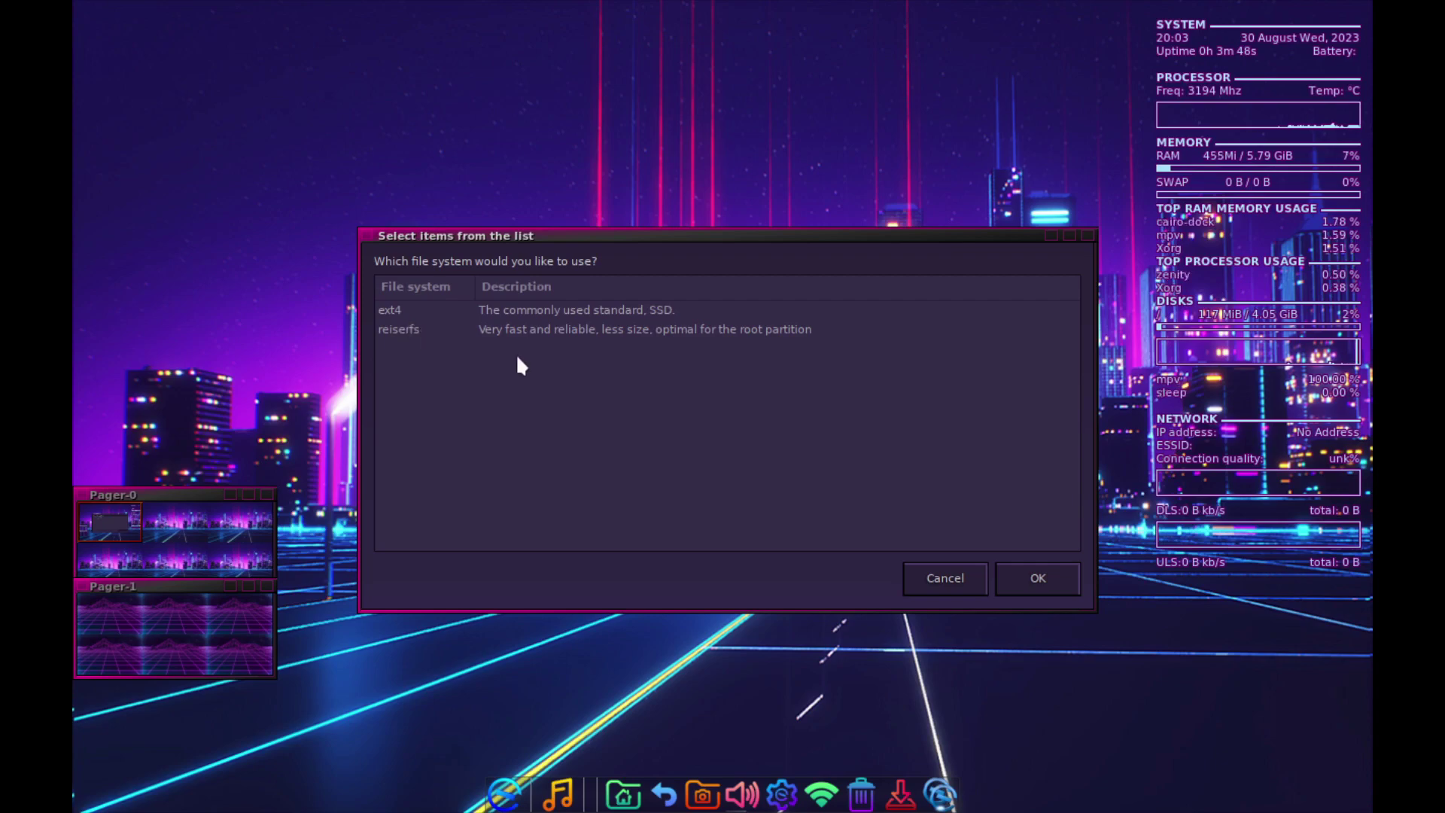
{"action": "left_click", "coordinate": [398, 313]}
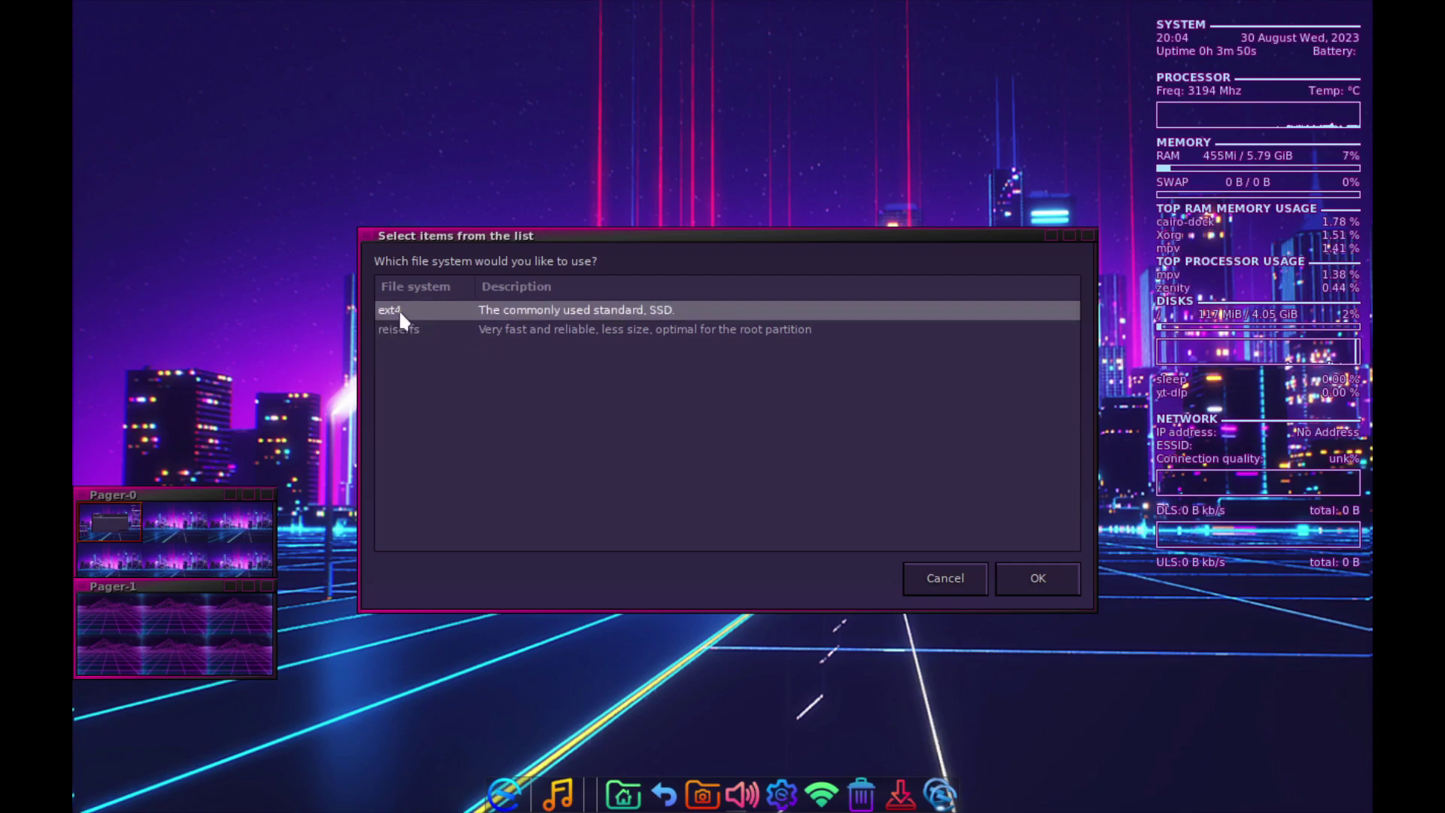
{"action": "left_click", "coordinate": [1034, 587]}
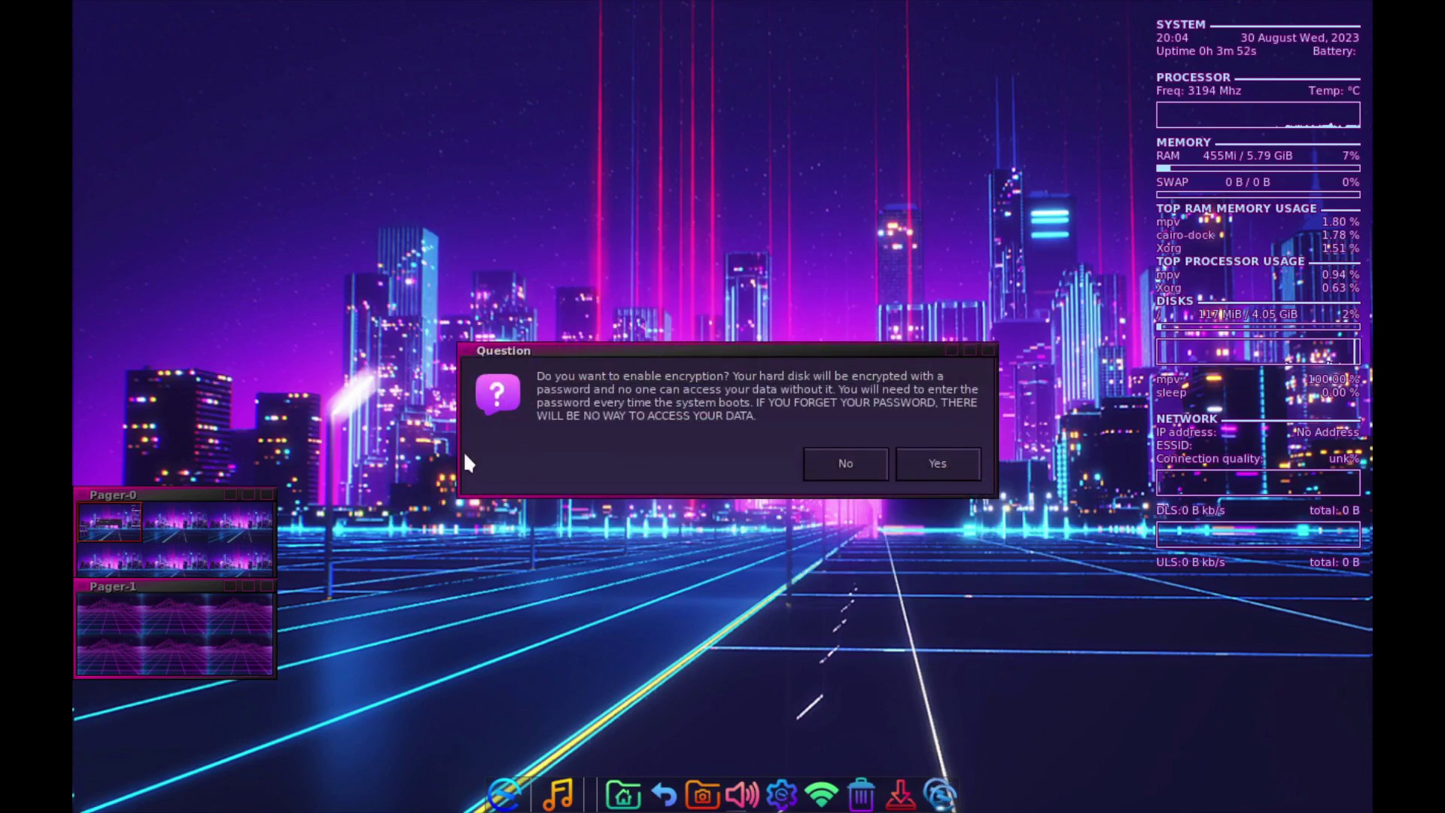
{"action": "left_click", "coordinate": [846, 464]}
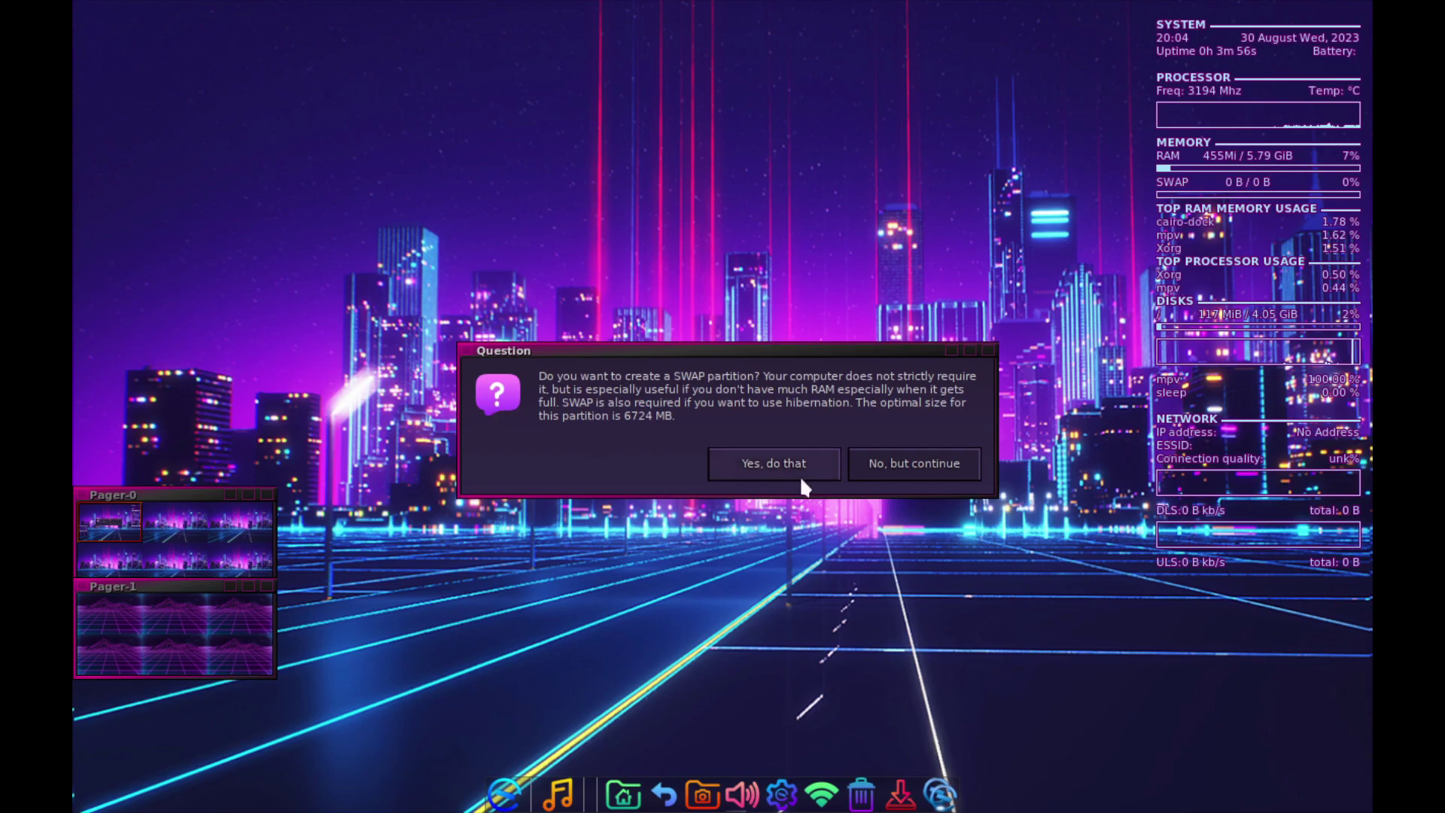
{"action": "left_click", "coordinate": [776, 461]}
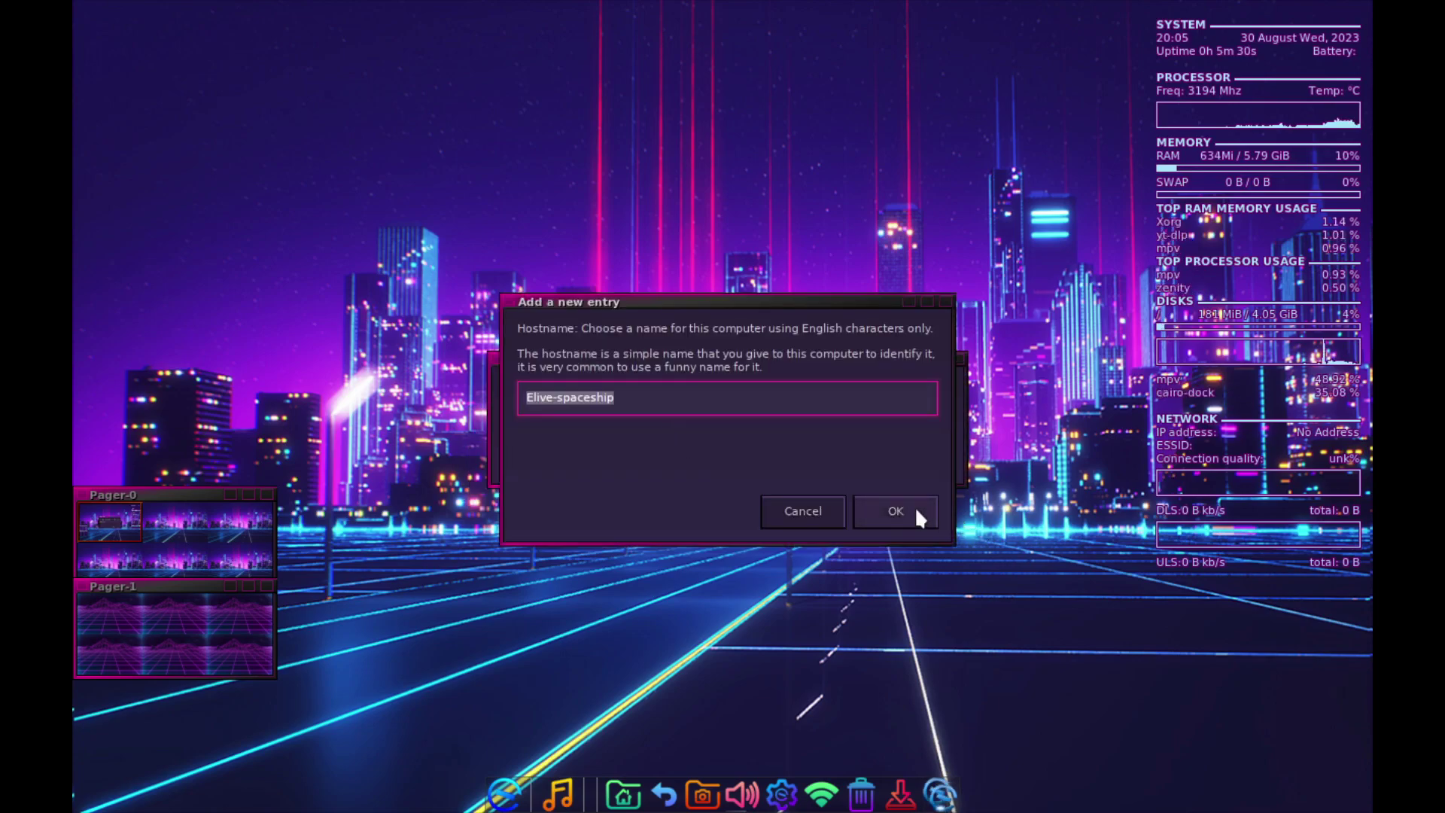
- Keep the suggested machine name and add Bluetooth support to the system features
{"action": "left_click", "coordinate": [913, 507]}
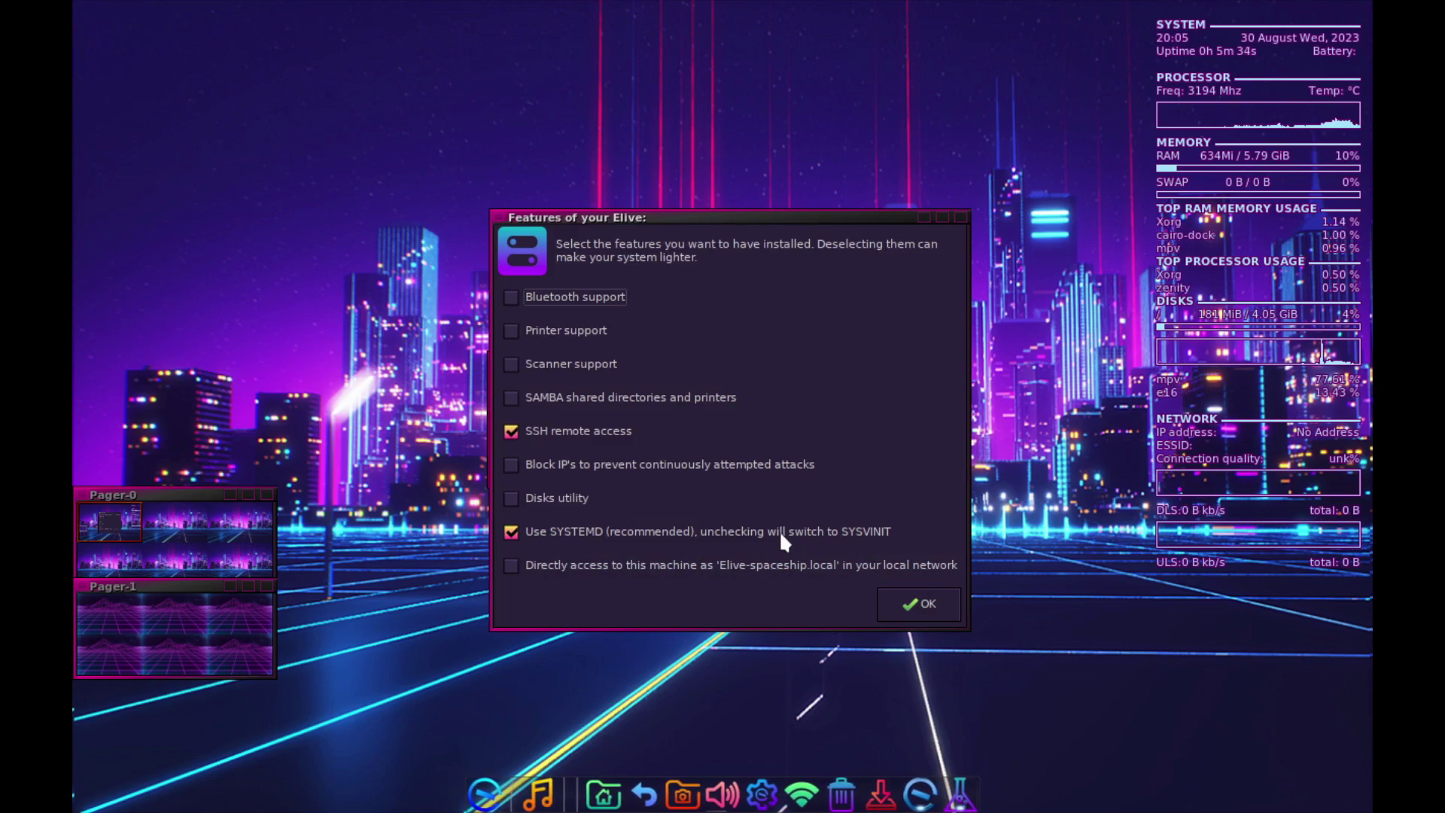
{"action": "left_click", "coordinate": [584, 301]}
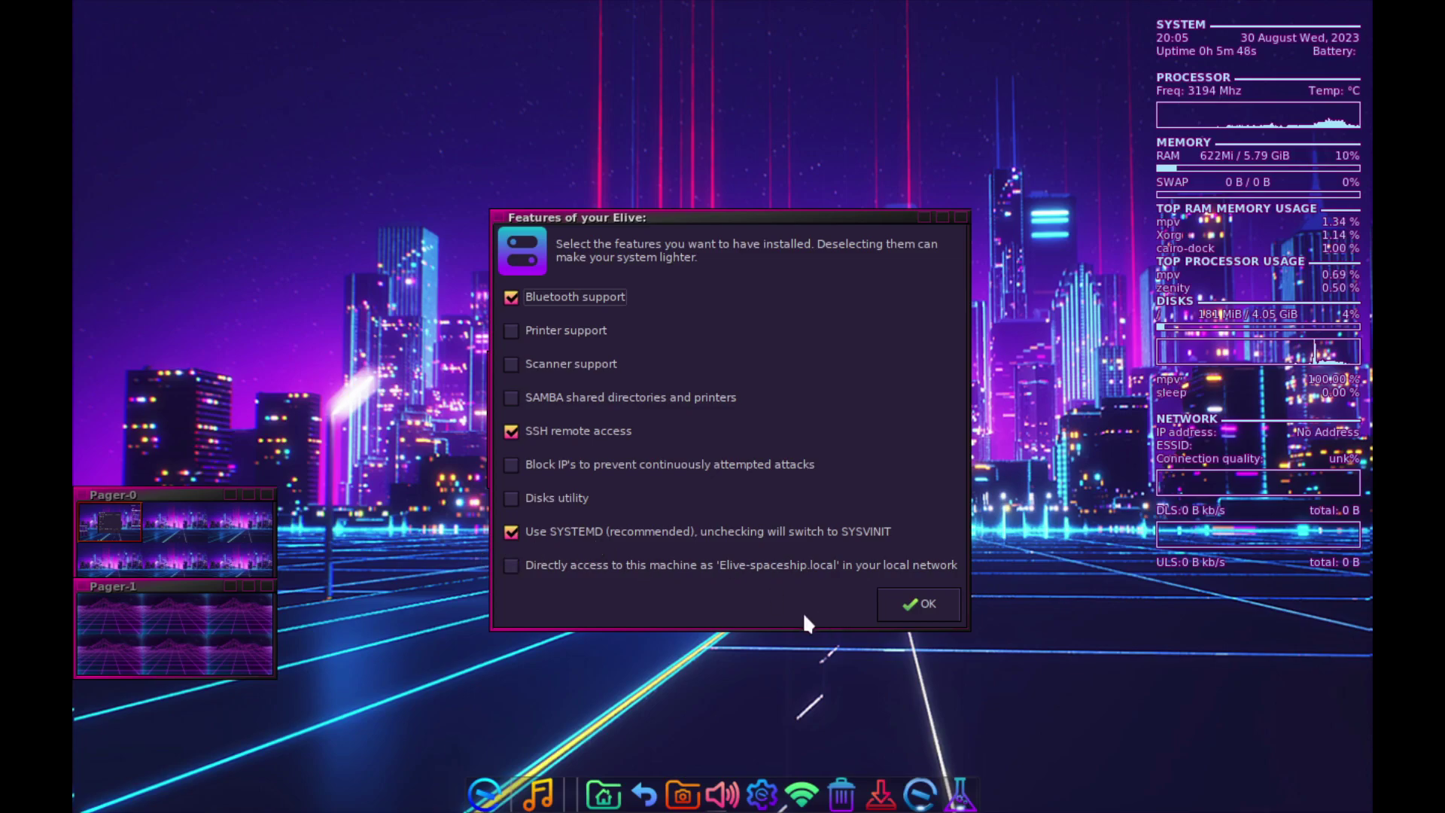
{"action": "left_click", "coordinate": [909, 595]}
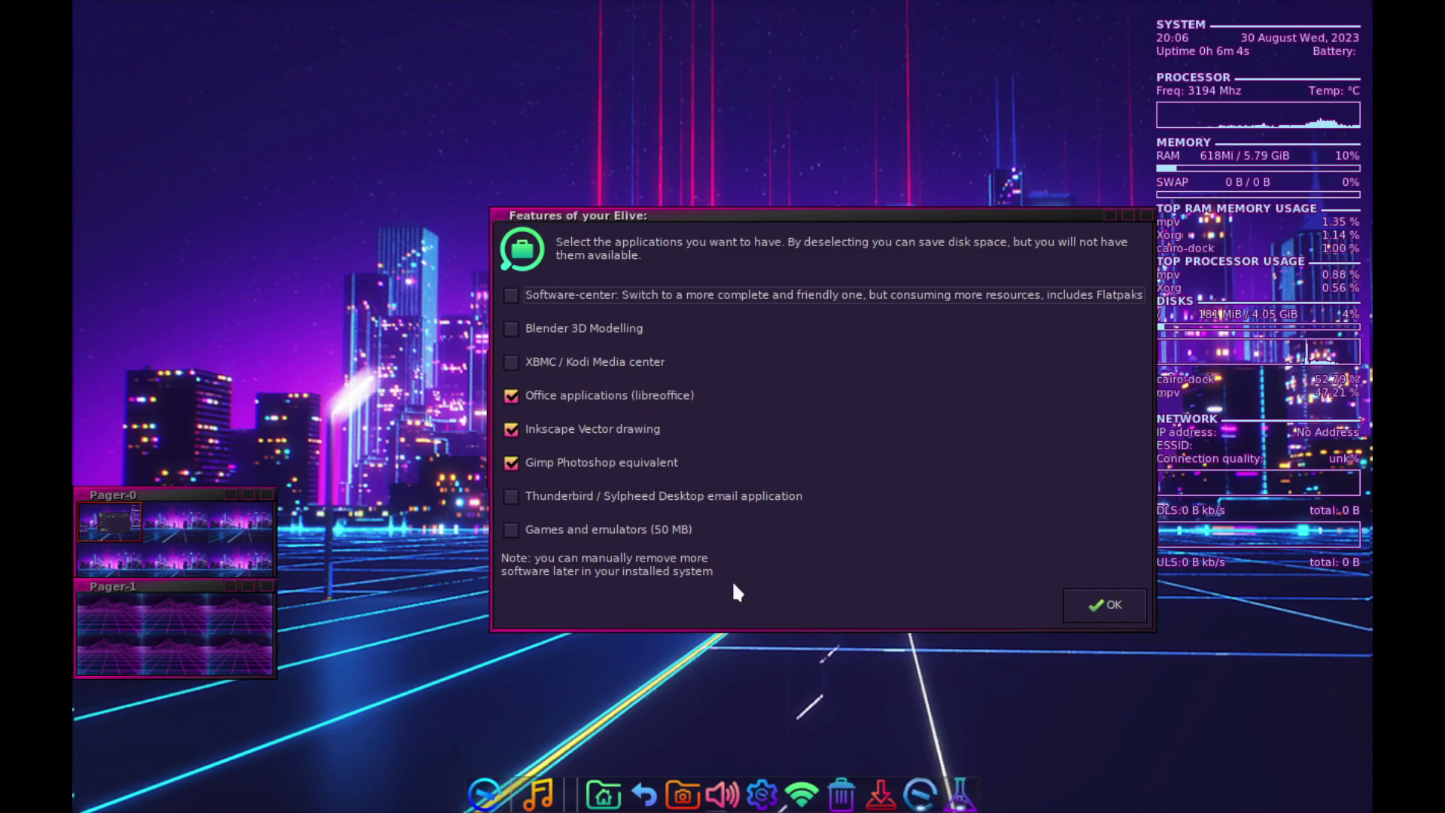
- Accept the default applications, browsers and lightening options, skipping non-free software
{"action": "left_click", "coordinate": [1096, 604]}
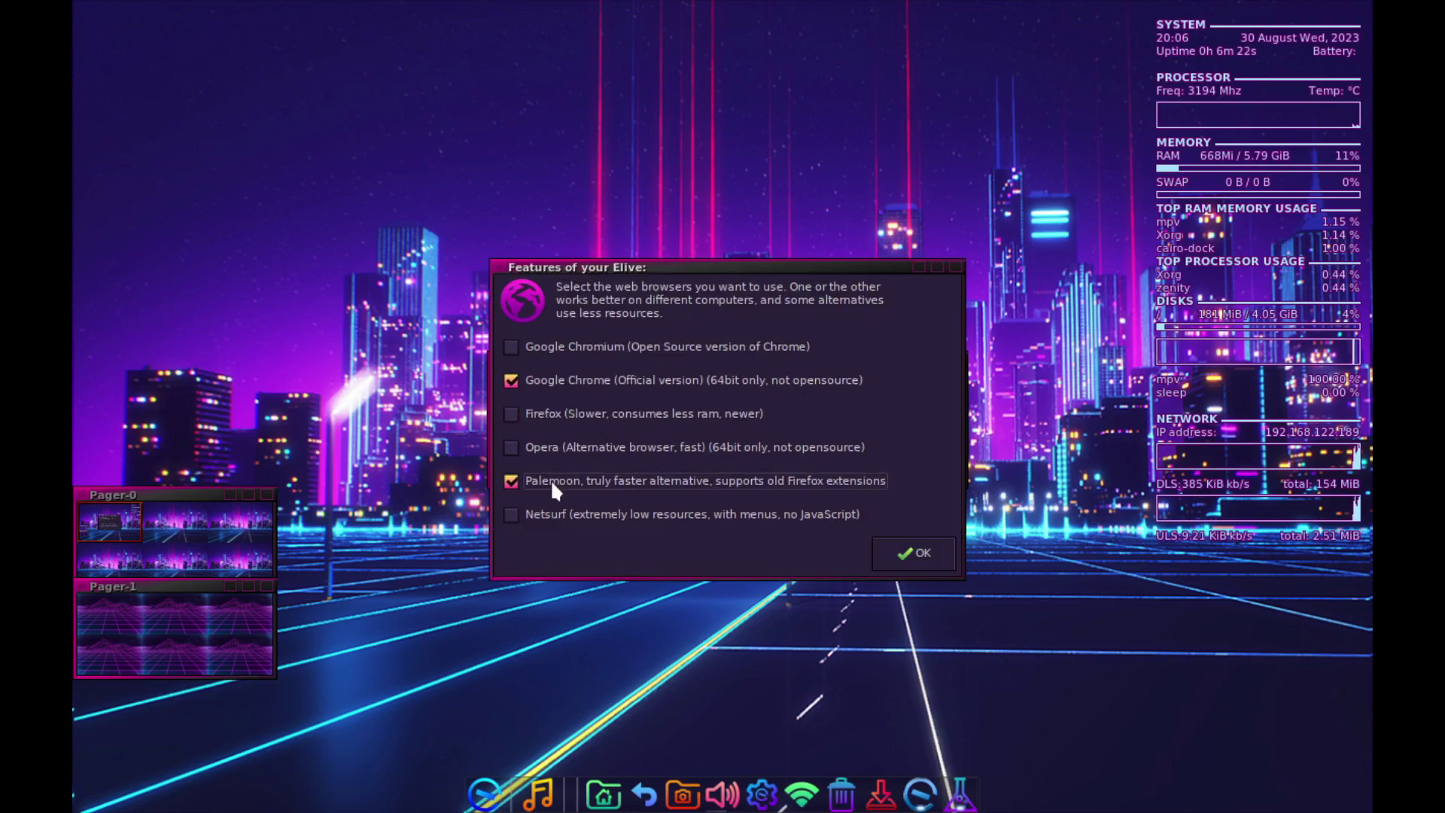
{"action": "left_click", "coordinate": [910, 560]}
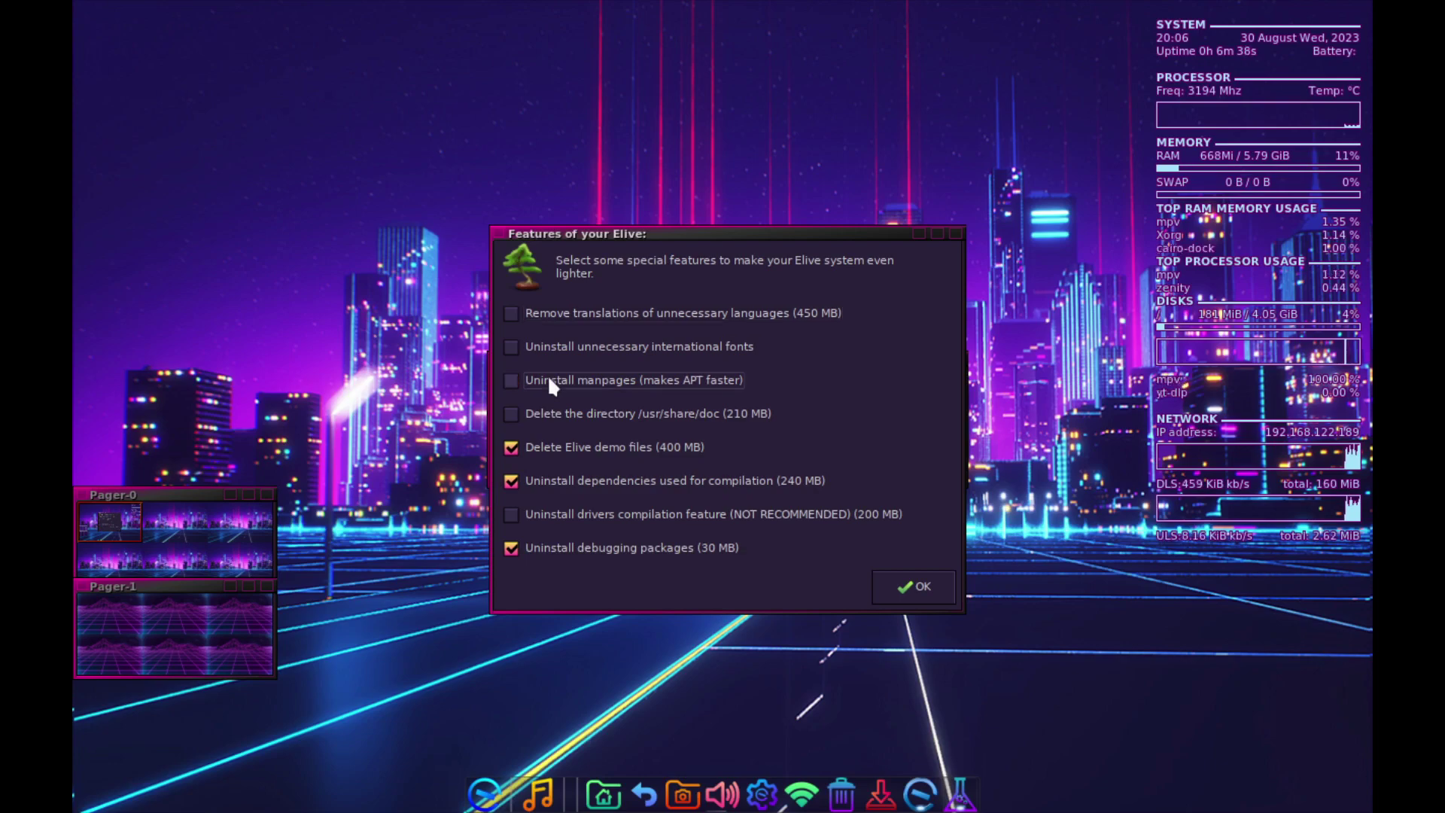
{"action": "left_click", "coordinate": [913, 586]}
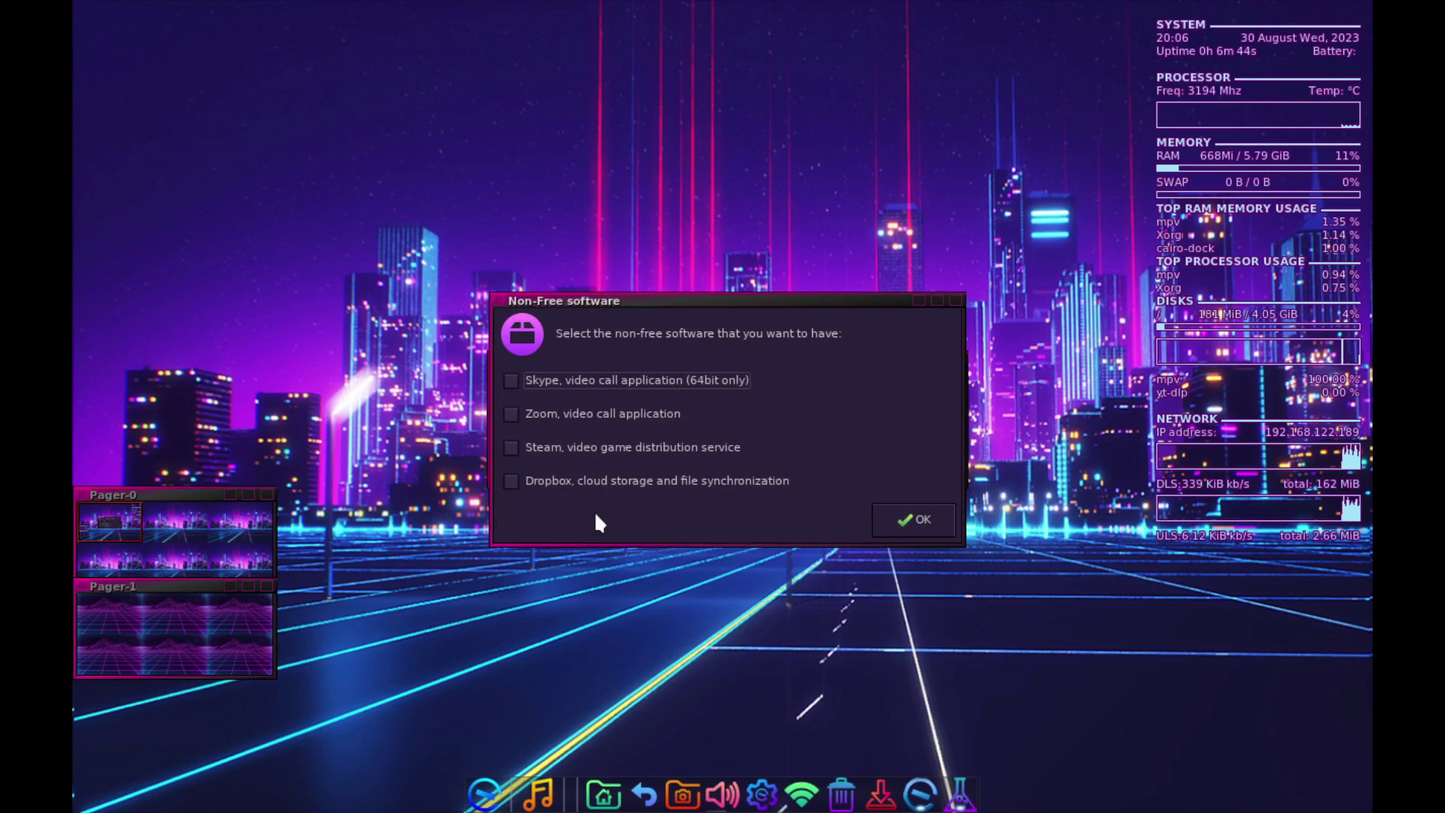
{"action": "left_click", "coordinate": [924, 517]}
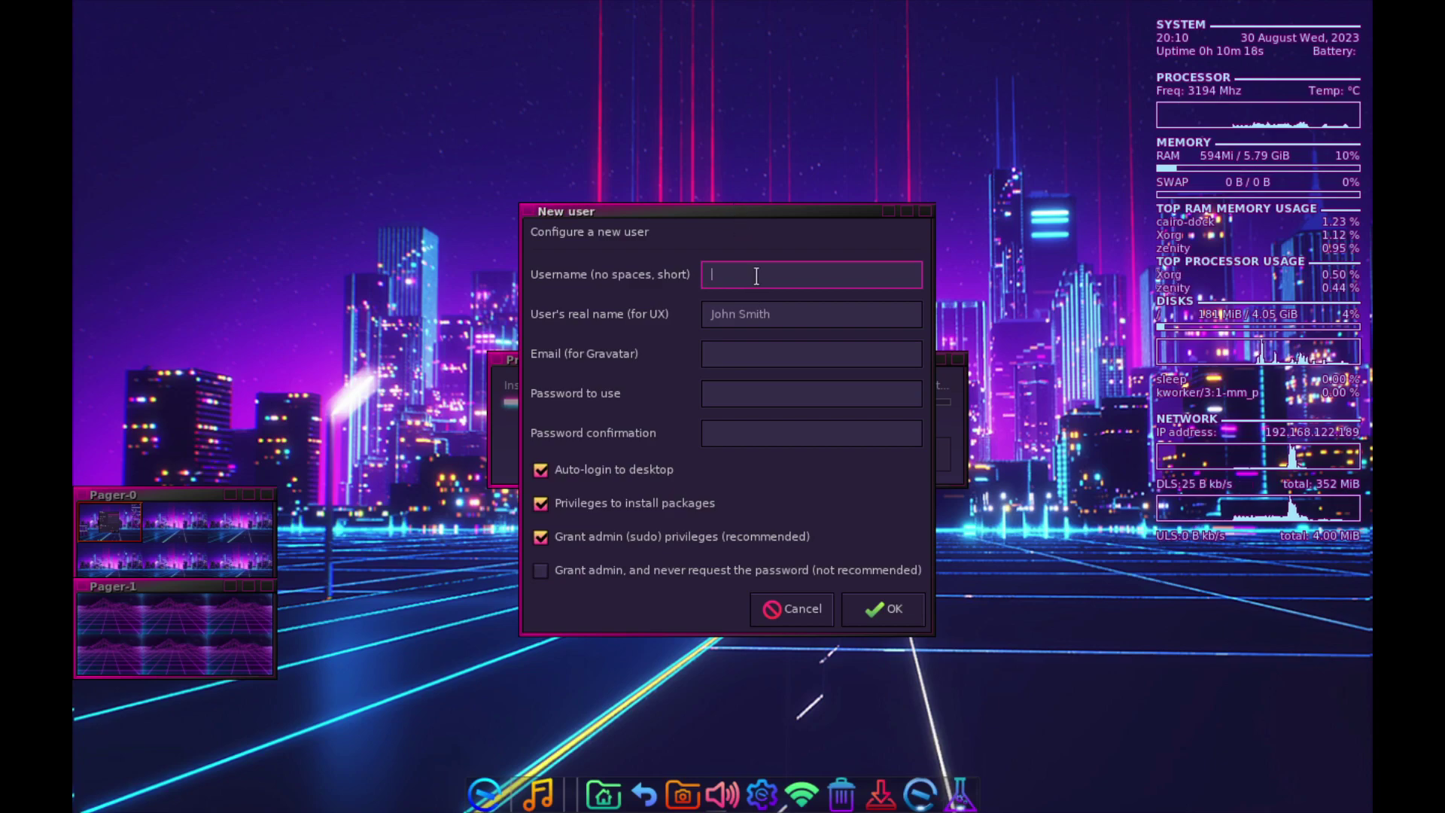
- Create the user with a username and confirmed password, leaving real name and e-mail blank, auto-login off
{"action": "type", "text": "gosh"}
{"action": "key", "text": "Tab"}
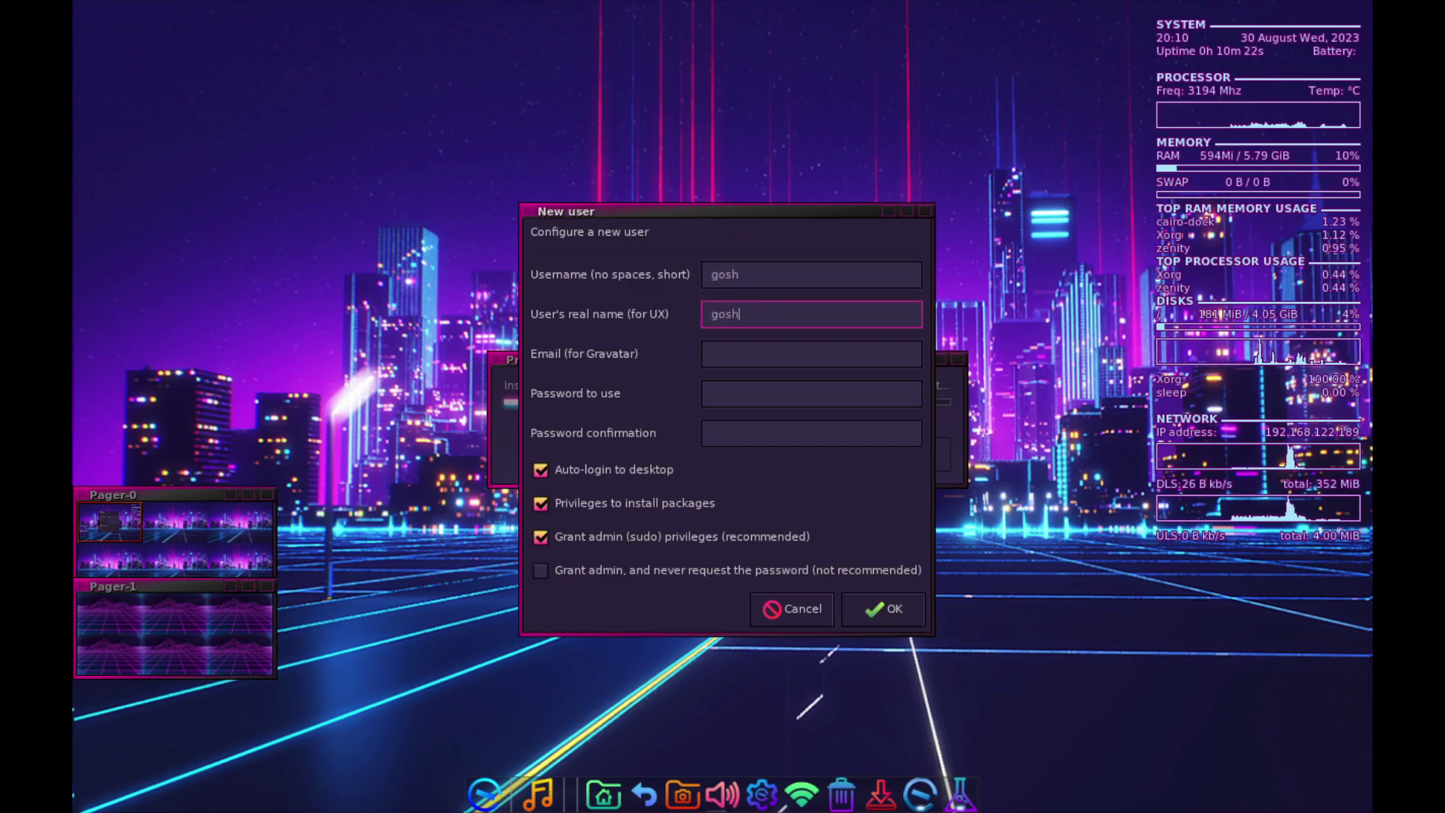
{"action": "key", "text": "Tab"}
{"action": "left_click", "coordinate": [811, 392]}
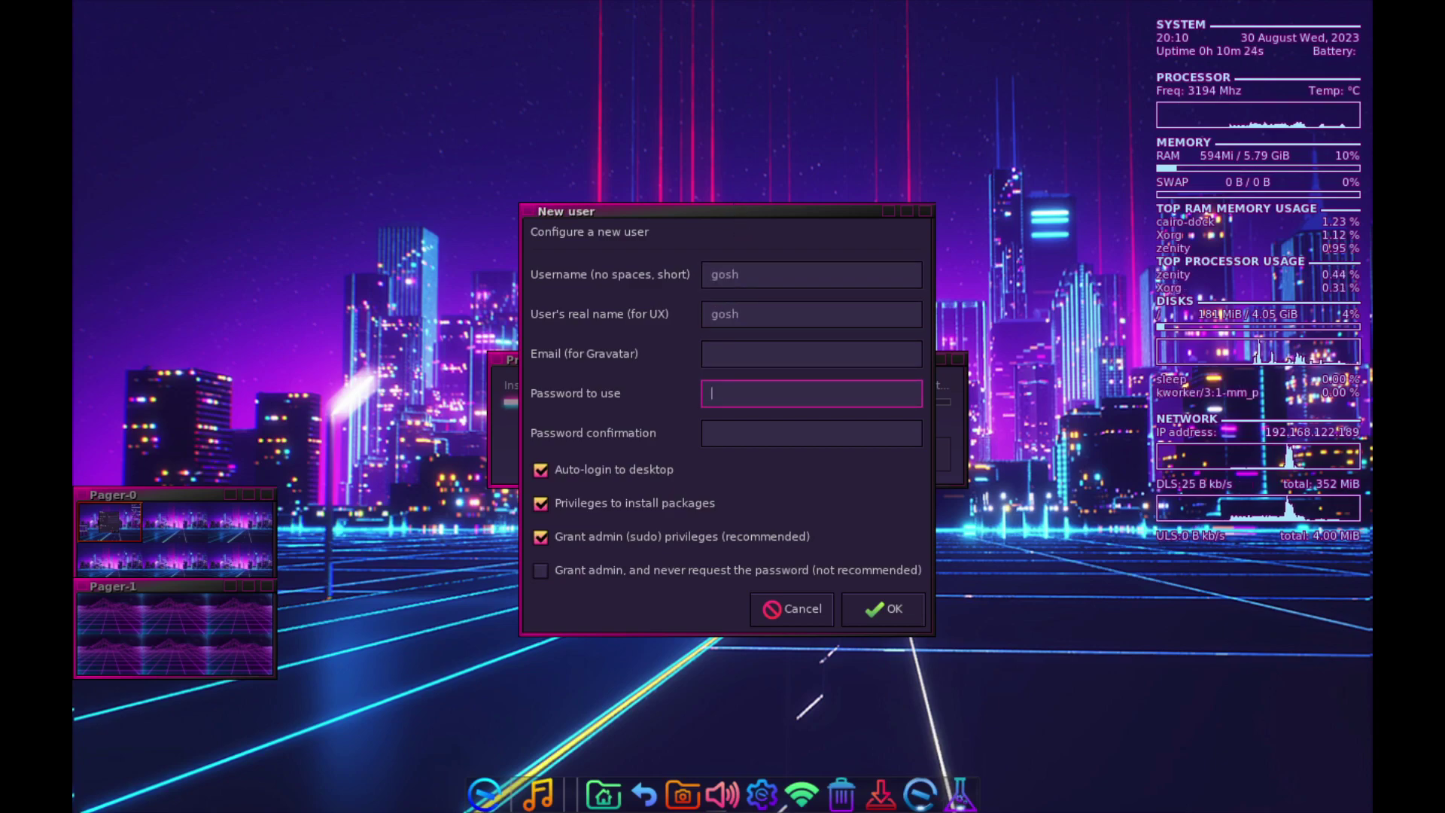
{"action": "key", "text": "Tab"}
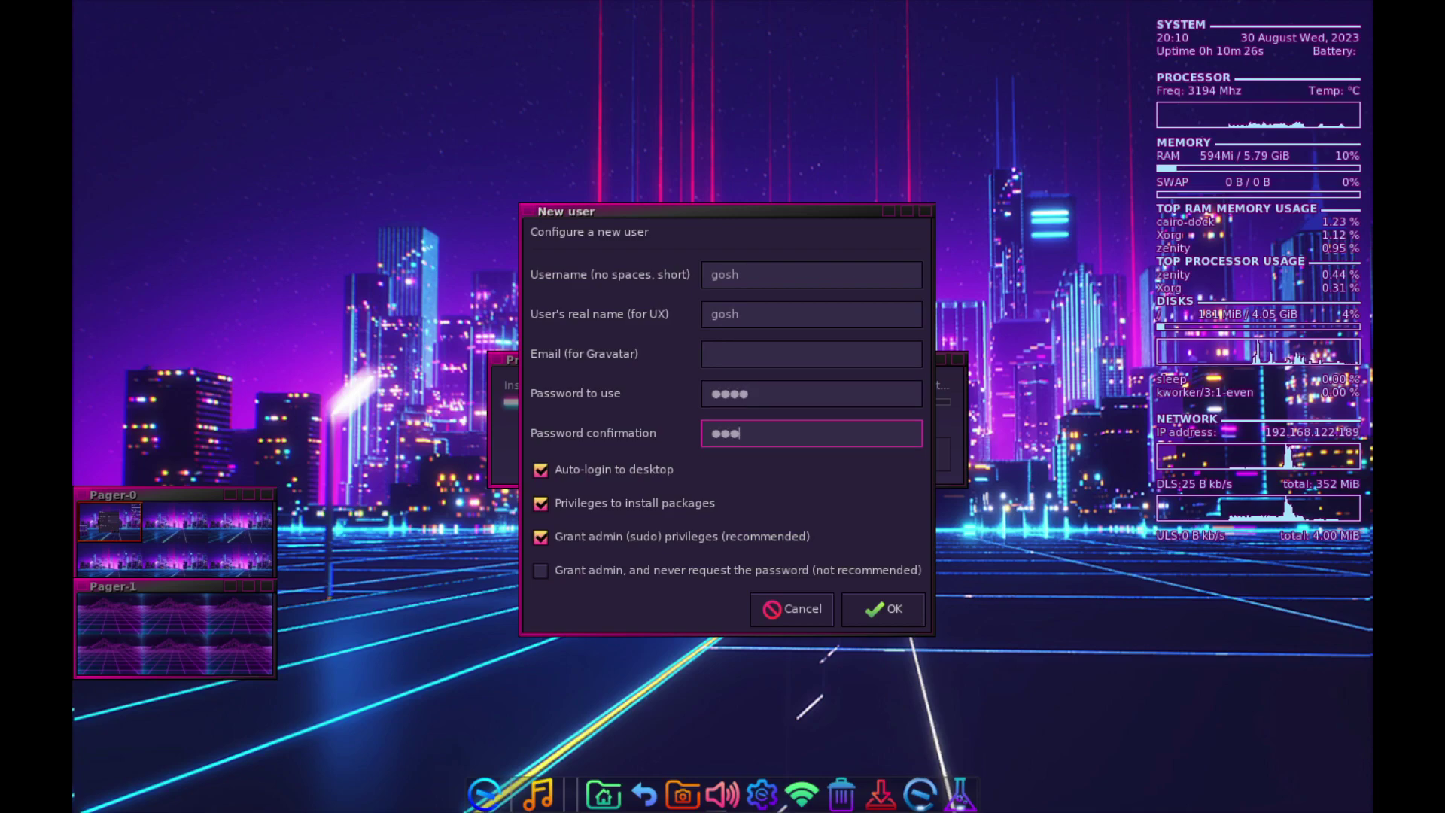
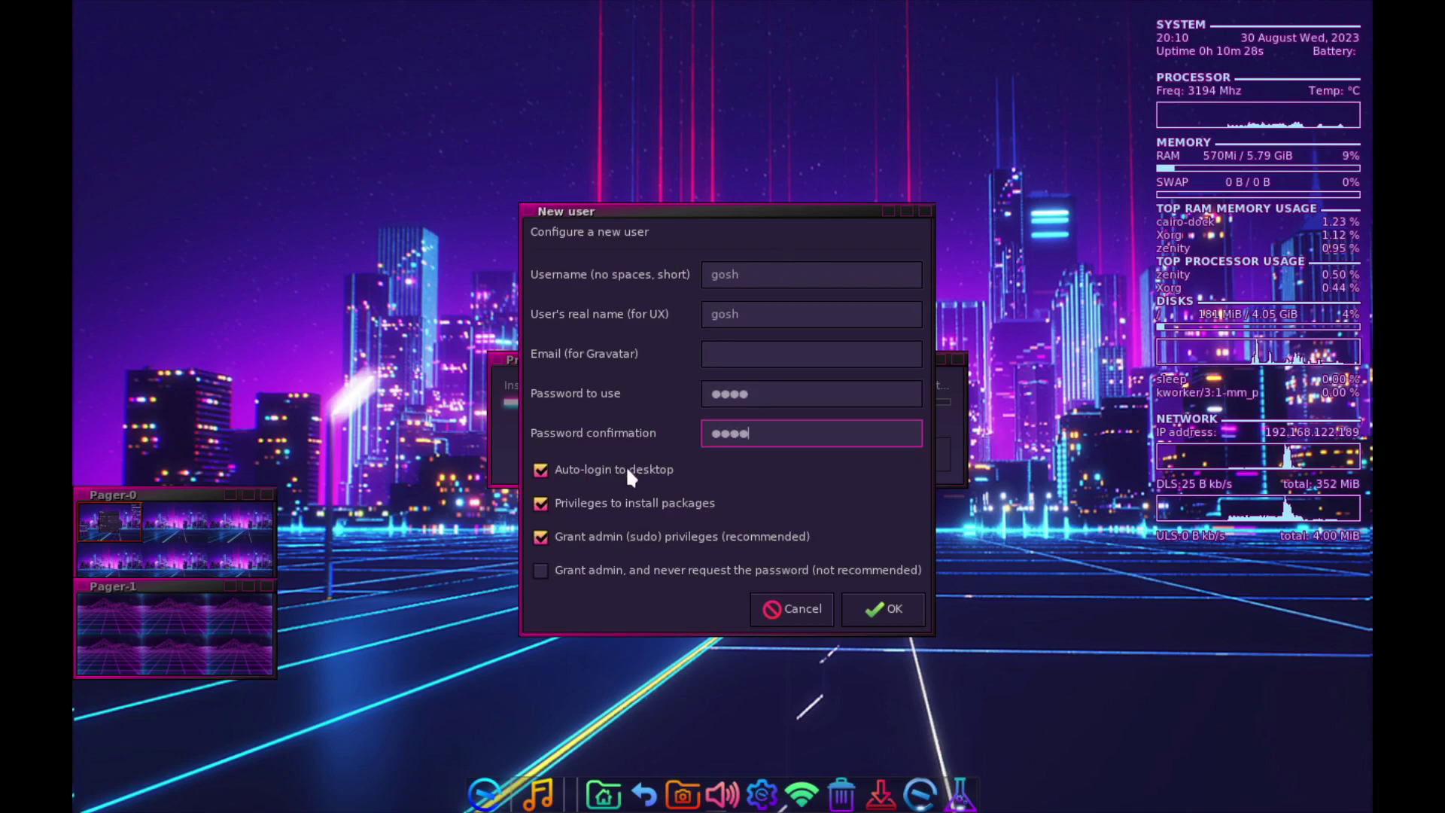
{"action": "left_click", "coordinate": [627, 471]}
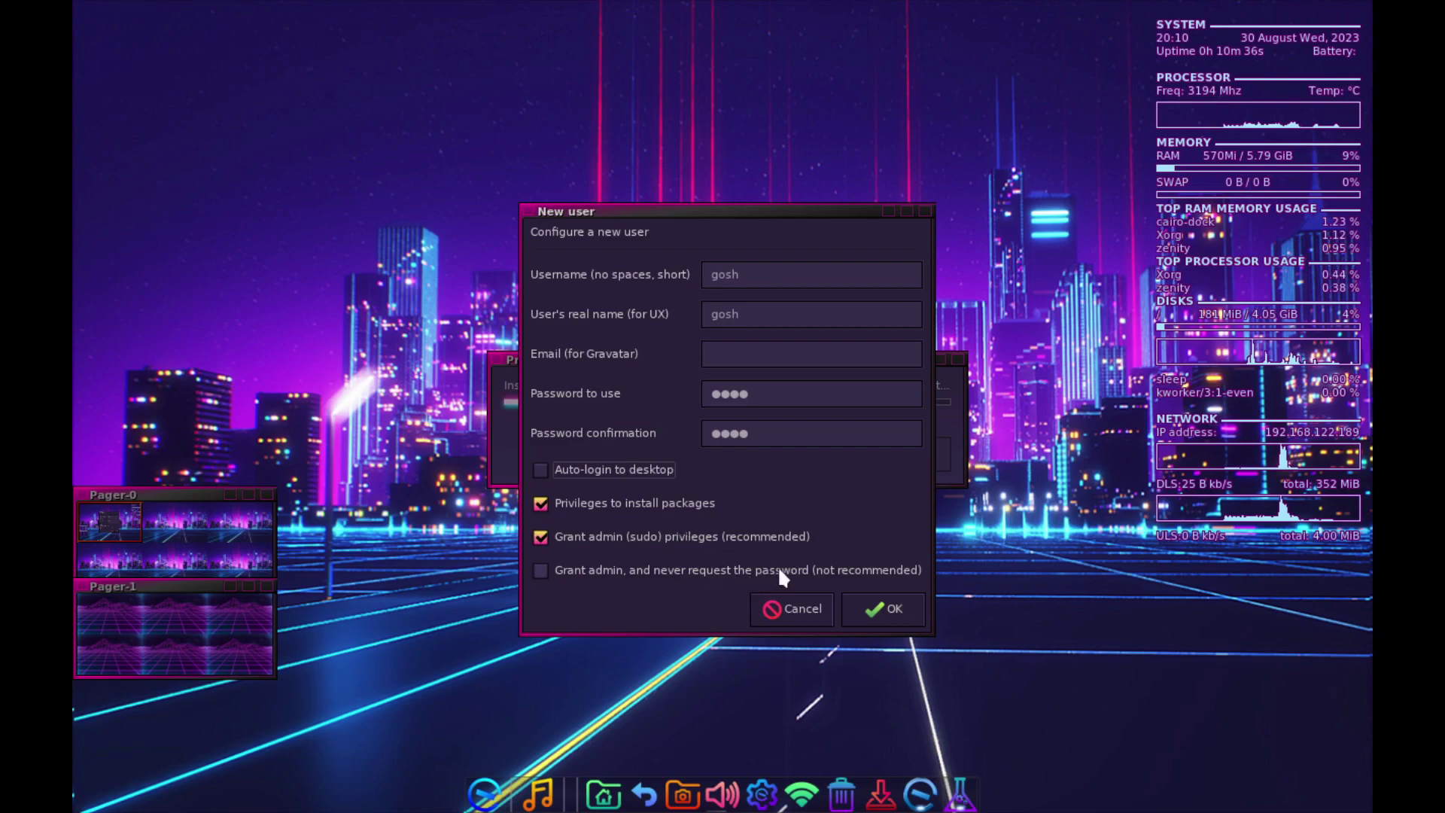
{"action": "left_click", "coordinate": [906, 612]}
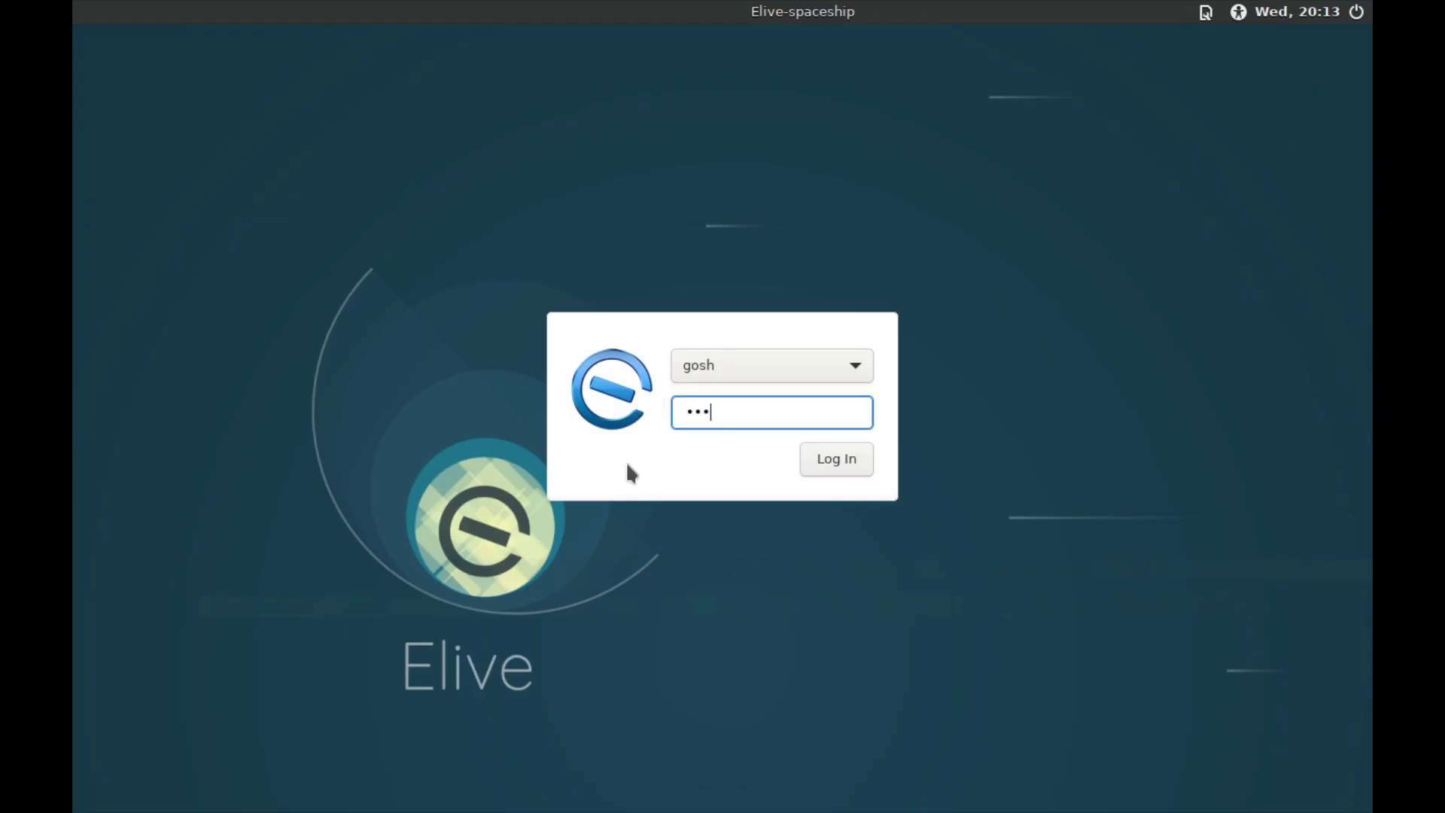
- Log in to the installed system using the E16 desktop session
{"action": "type", "text": "x"}
{"action": "left_click", "coordinate": [1205, 12]}
{"action": "left_click", "coordinate": [977, 359]}
{"action": "left_click", "coordinate": [848, 454]}
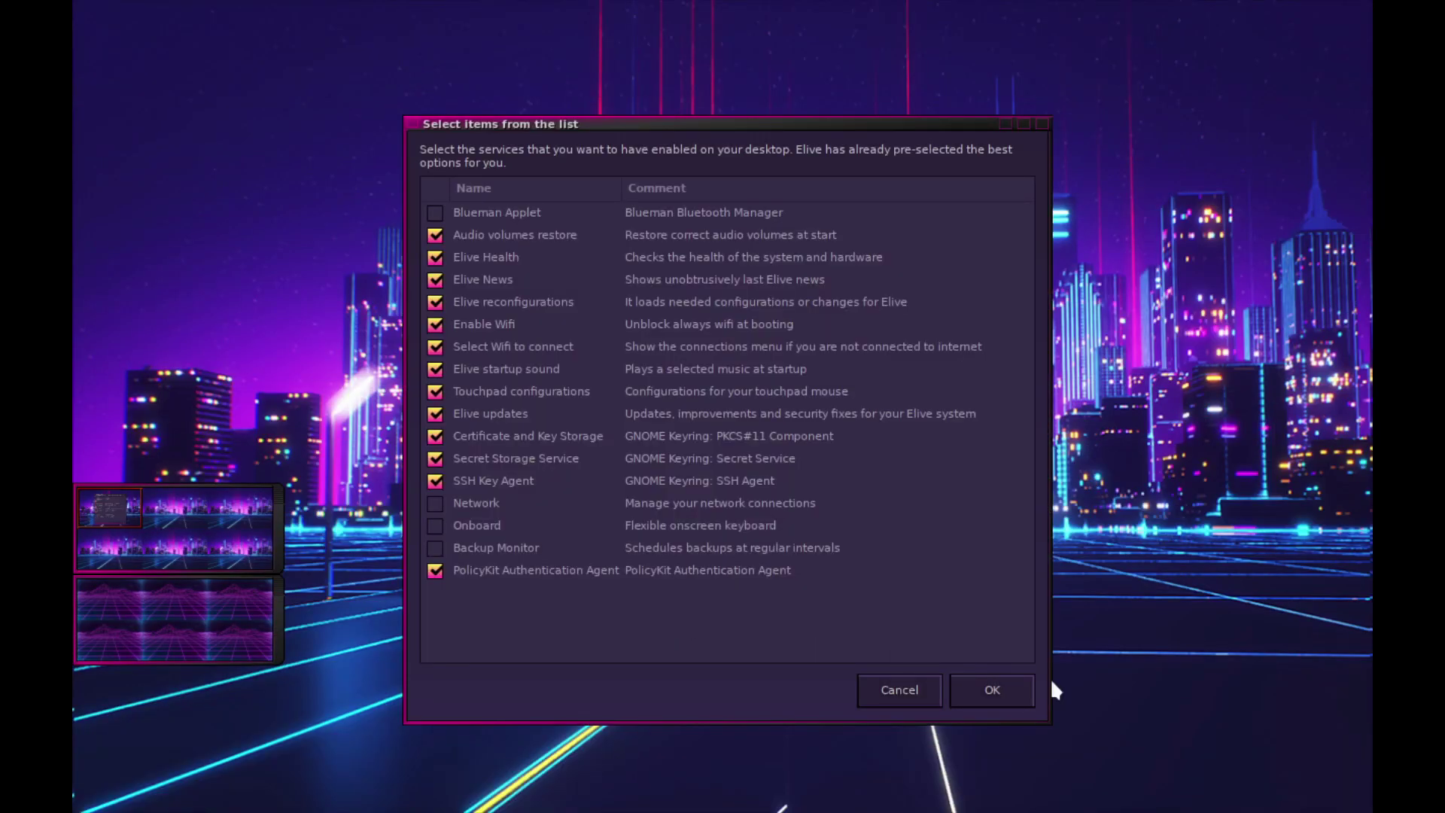
- Keep the suggested startup services and desktop features, and preview the voice startup sound
{"action": "left_click", "coordinate": [1013, 687]}
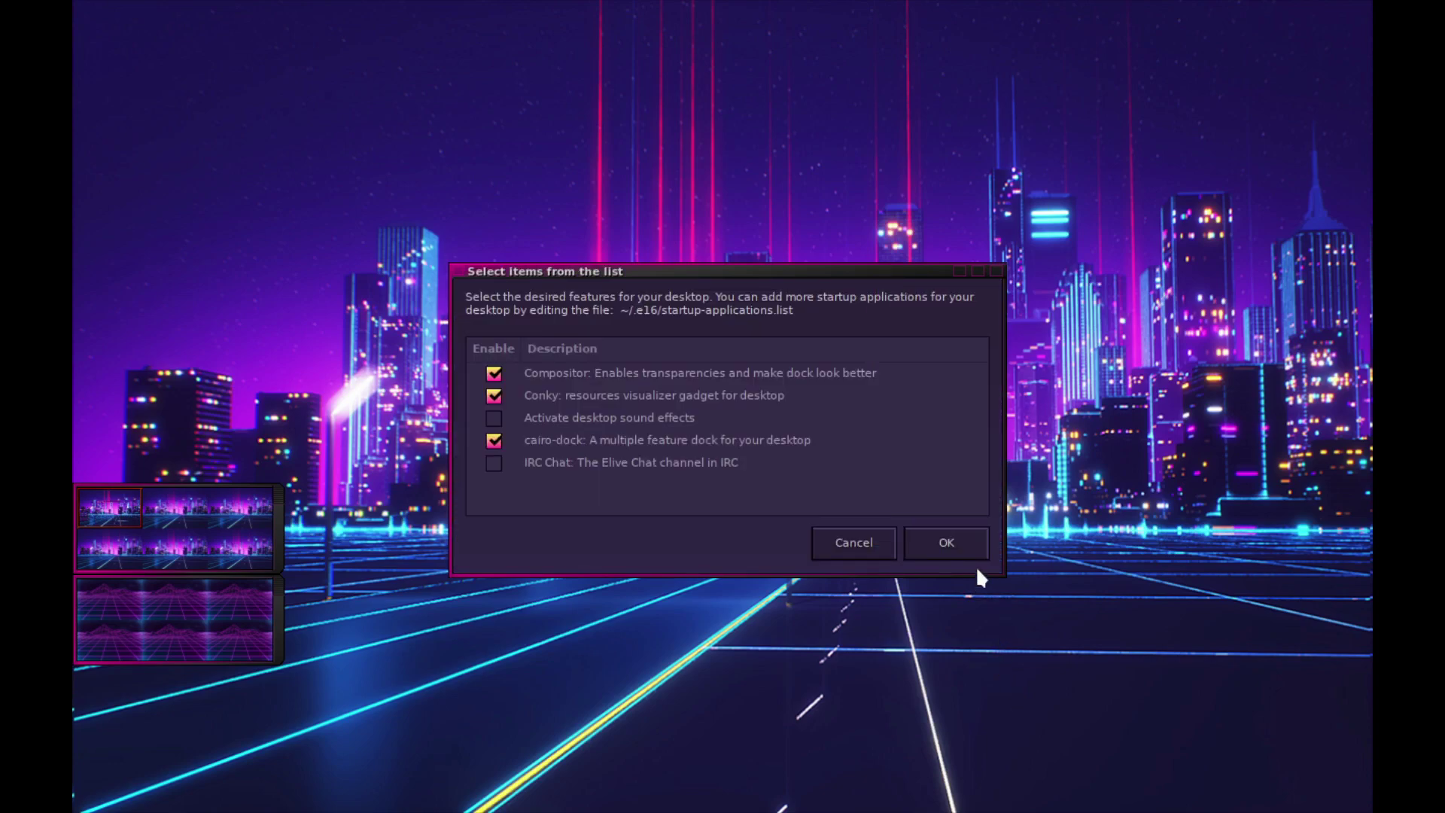
{"action": "left_click", "coordinate": [963, 556]}
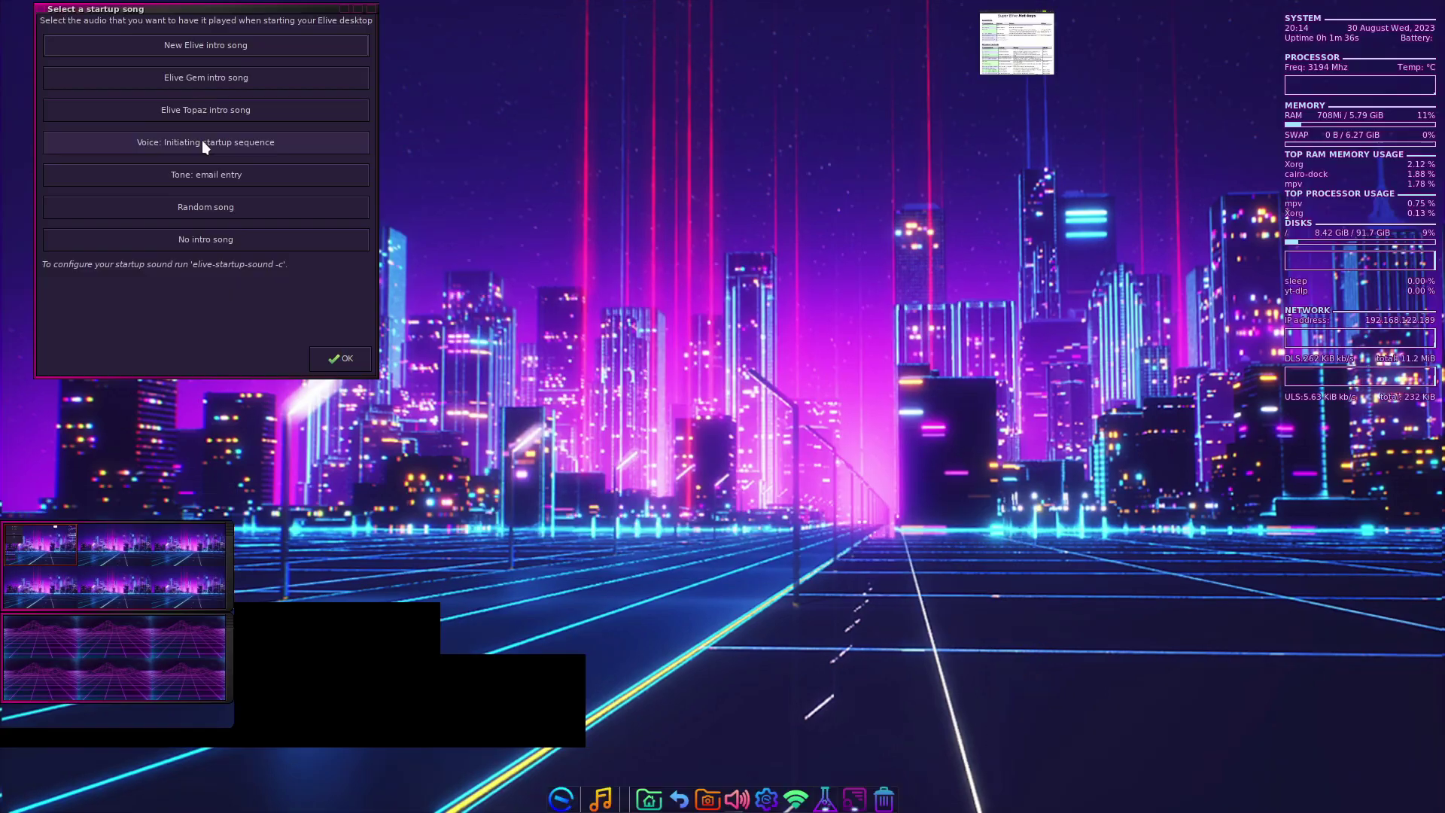
{"action": "left_click", "coordinate": [202, 143]}
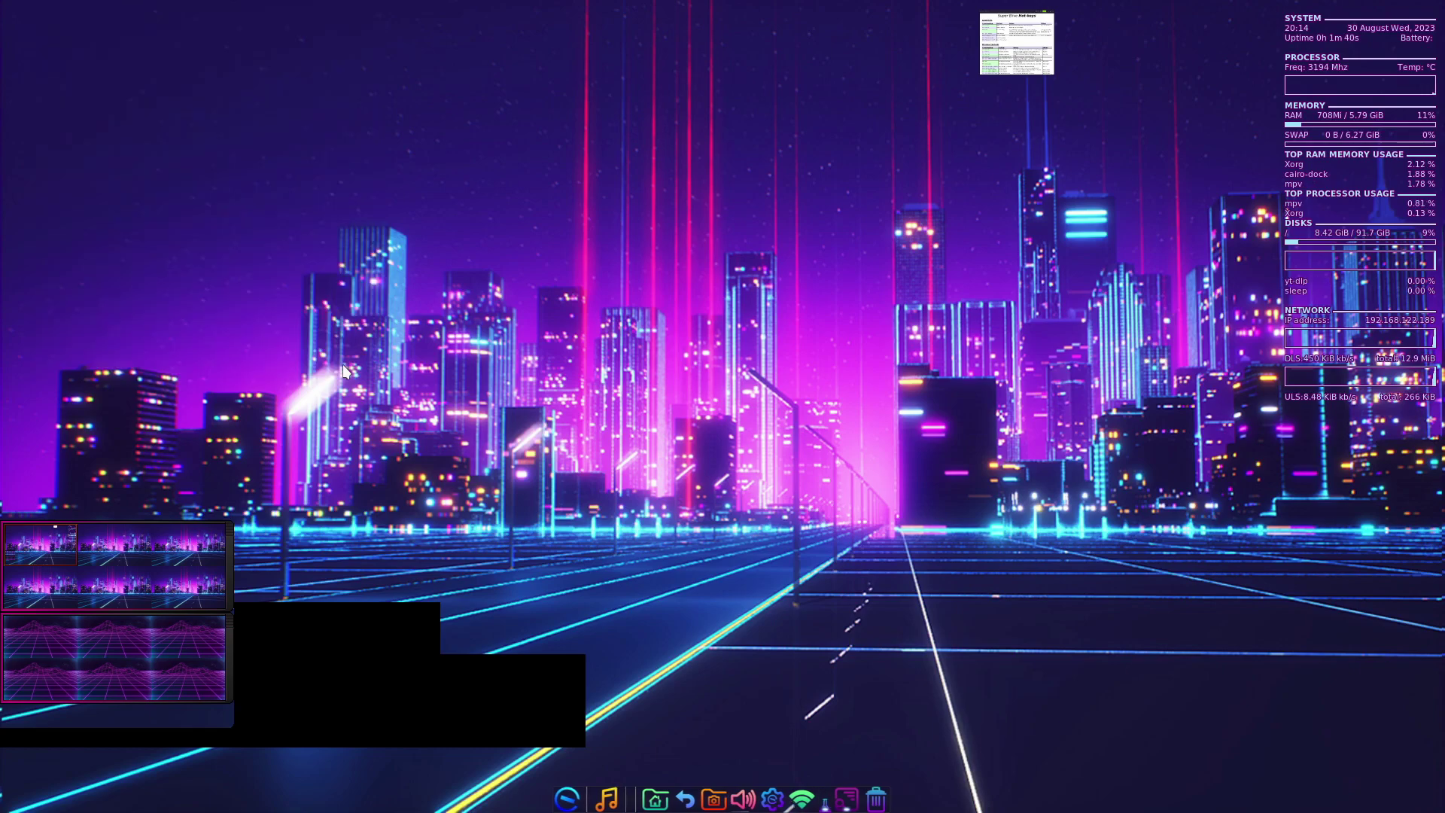
- Confirm the voice startup sound, open the Super Elive Hot-keys sheet, and open then close a terminal
{"action": "left_click", "coordinate": [342, 359]}
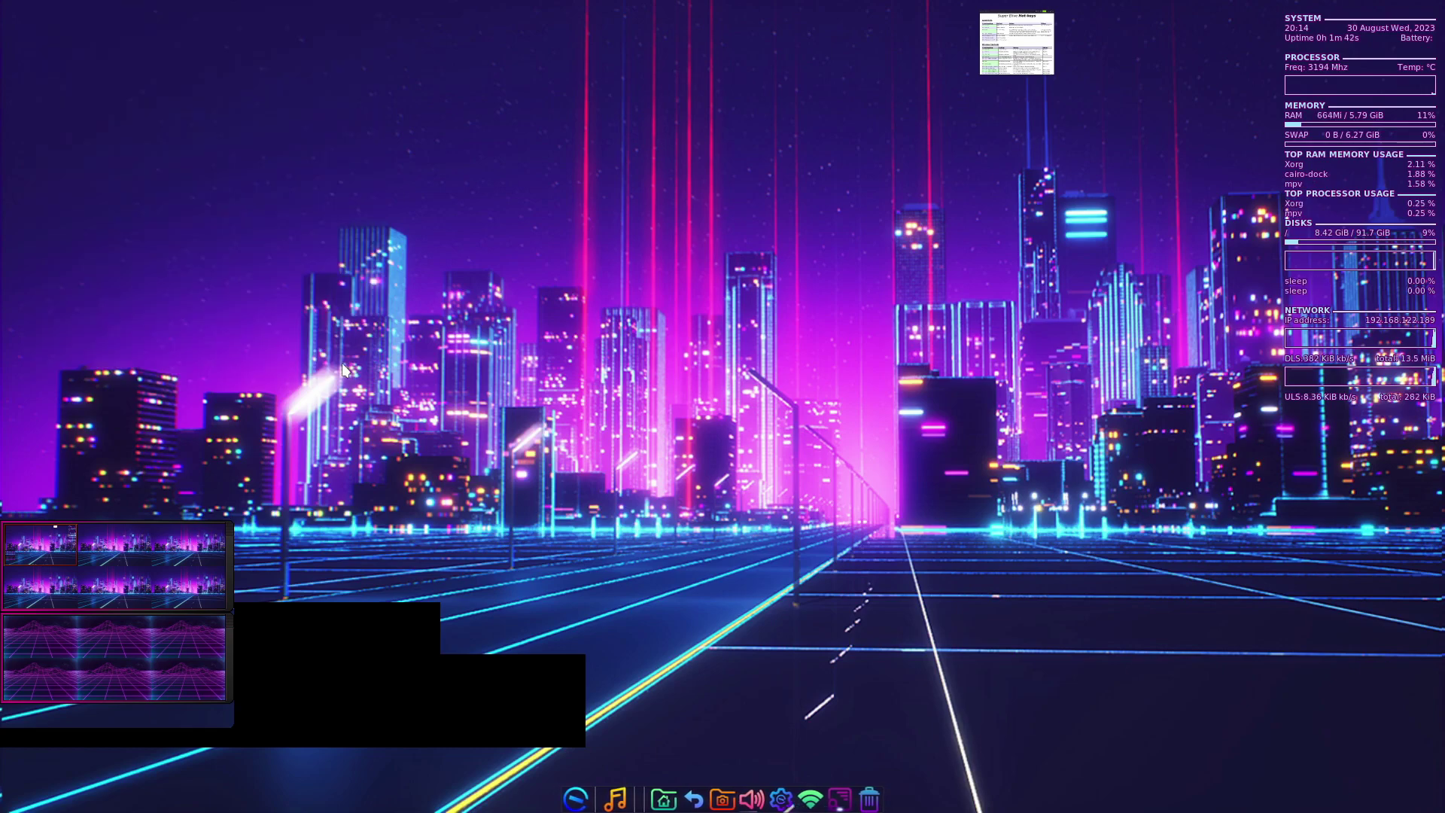
{"action": "left_click", "coordinate": [1018, 41]}
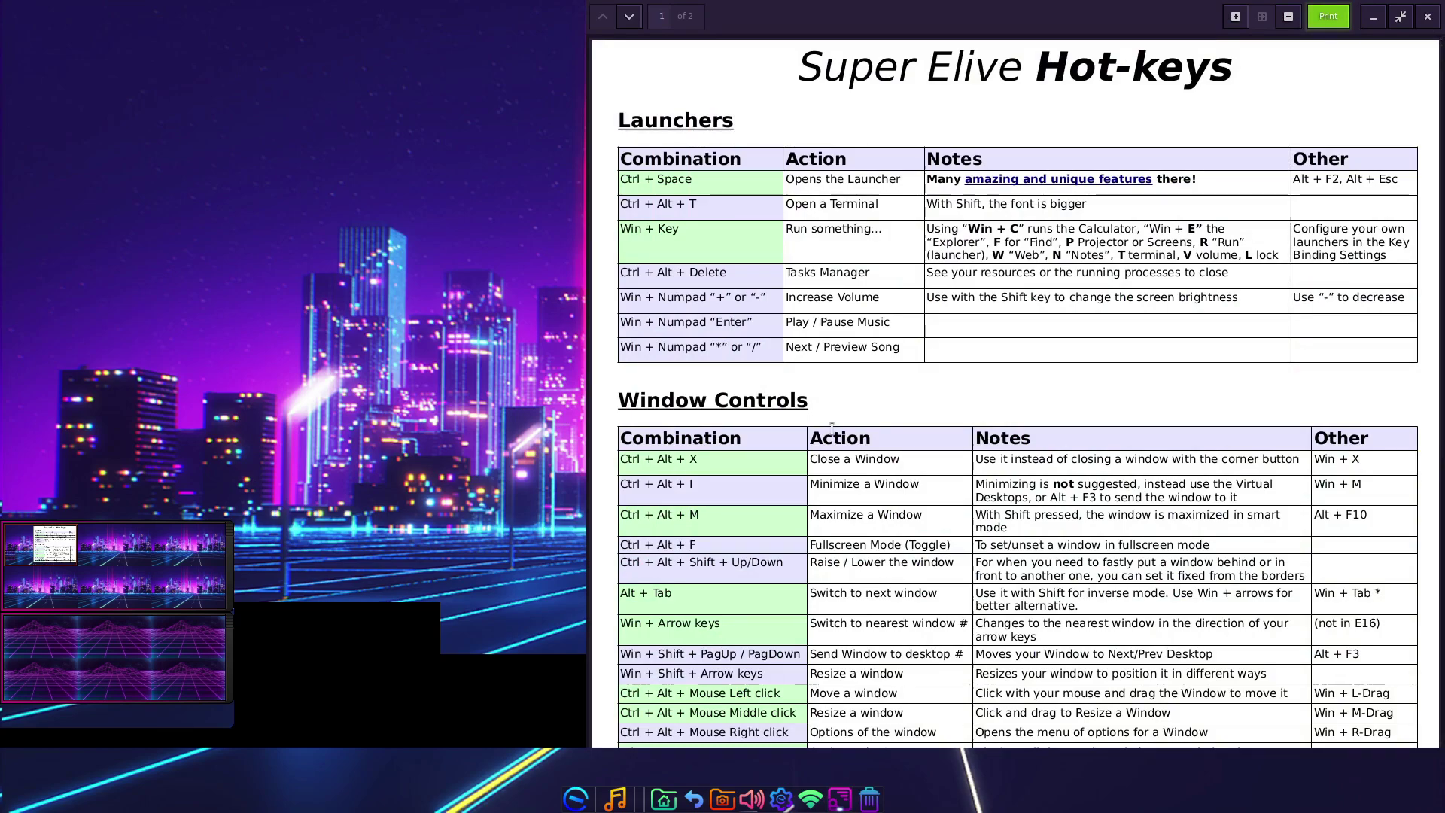
{"action": "key", "text": "ctrl+alt+t"}
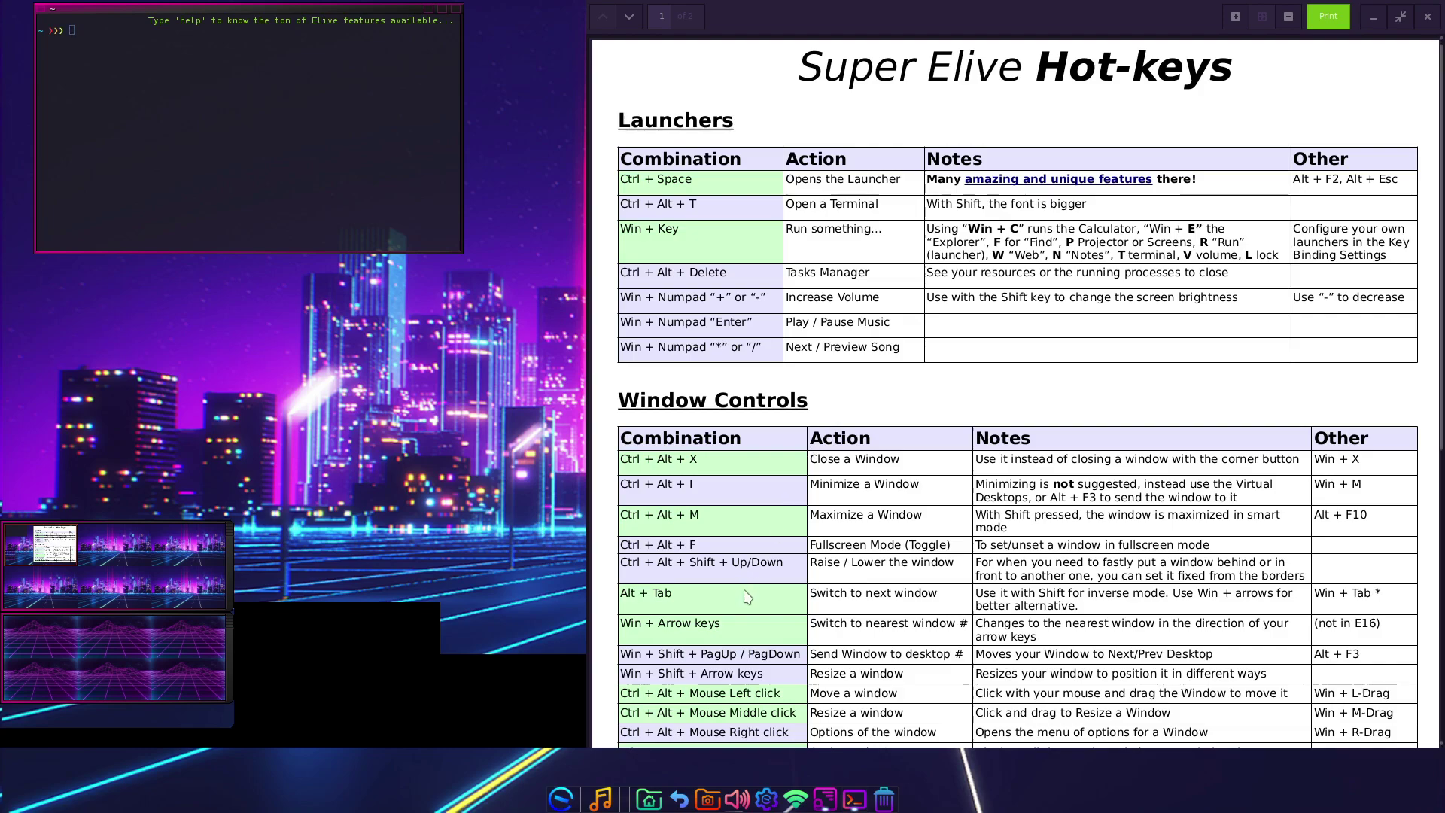
{"action": "key", "text": "ctrl+alt+x"}
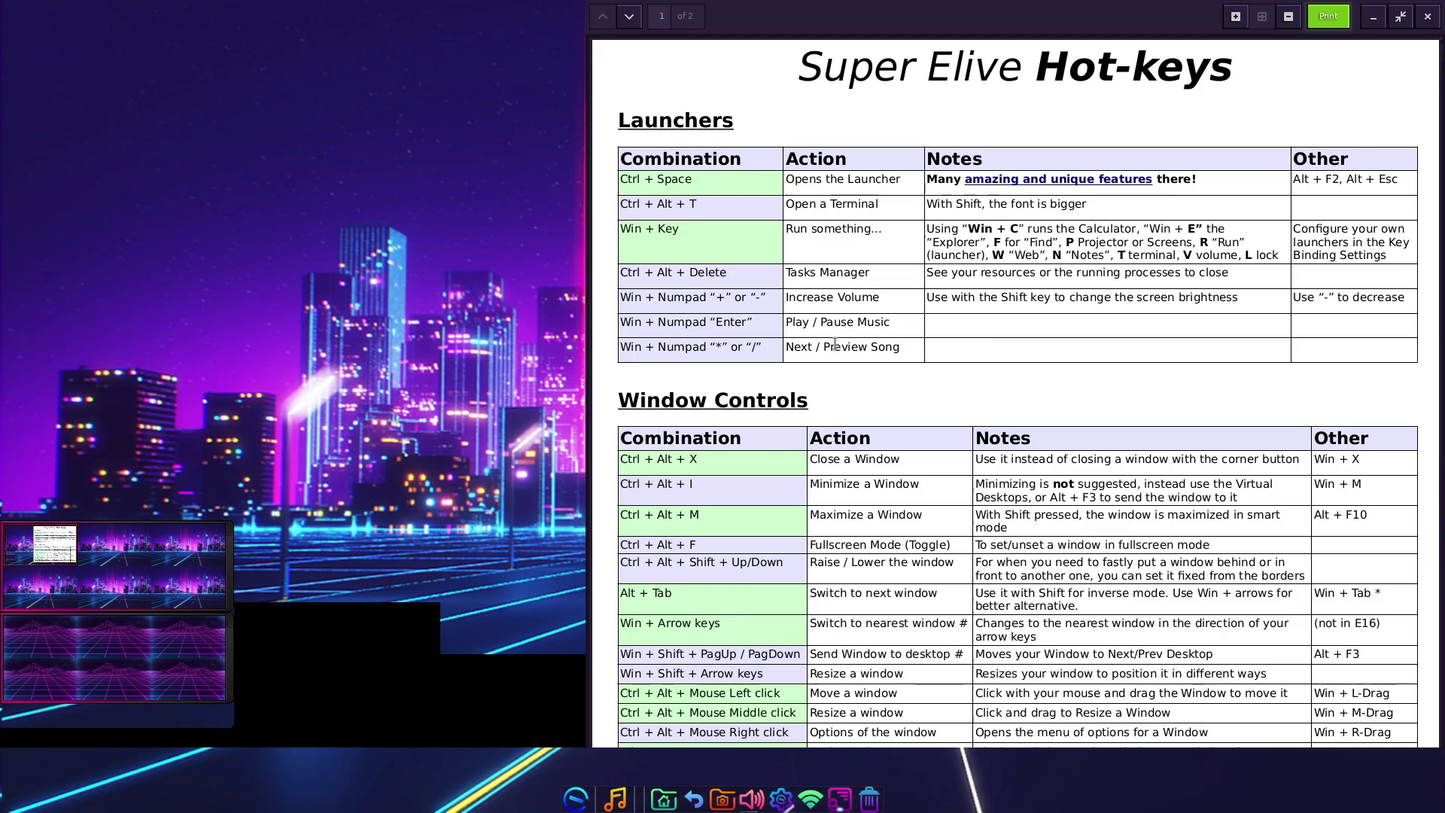
- Launch Task Manager from the Ctrl+Alt+Delete list and review the File Systems, Resources and Processes tabs
{"action": "key", "text": "ctrl+alt+Delete"}
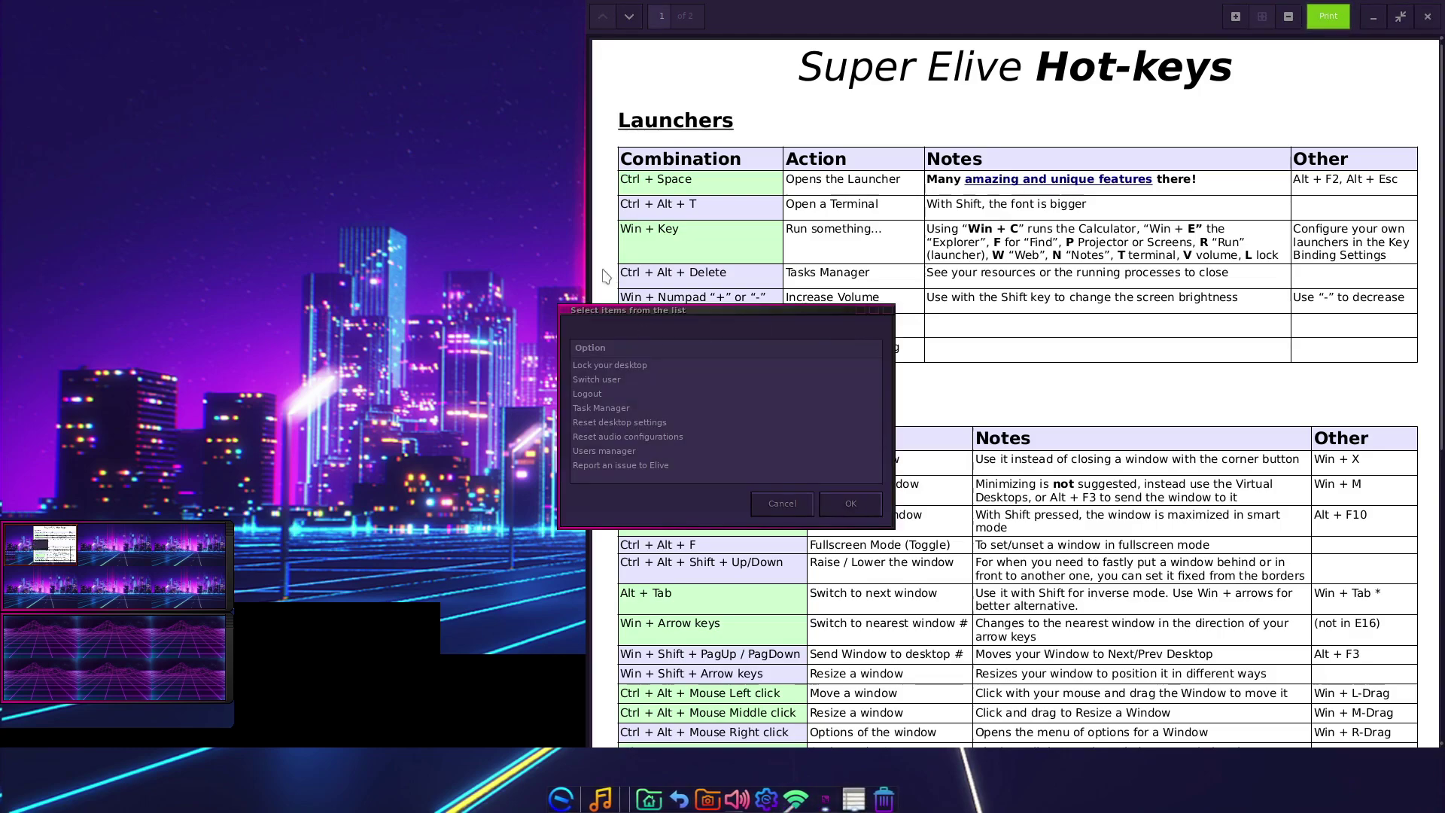
{"action": "double_click", "coordinate": [648, 407]}
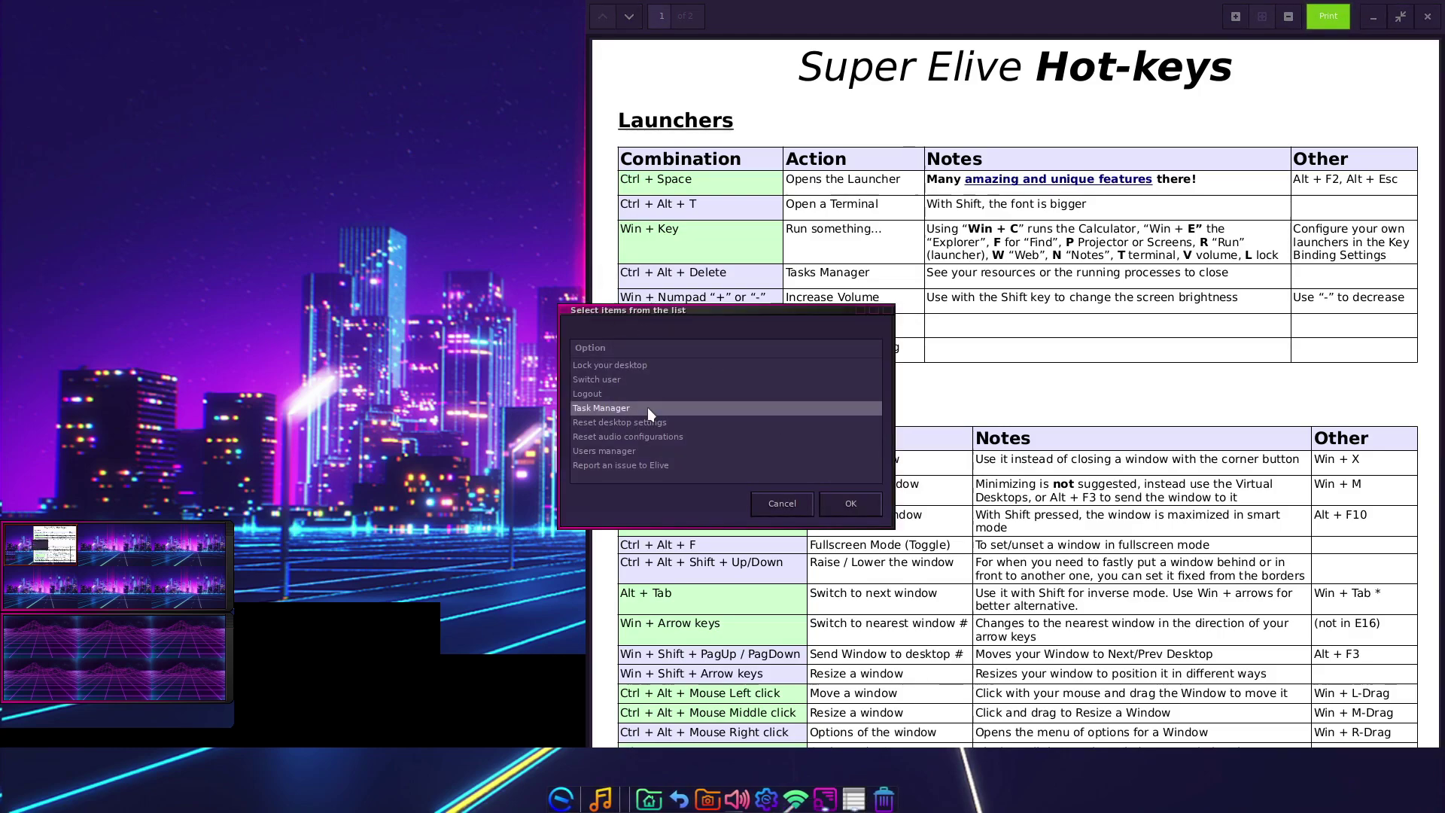
{"action": "left_click", "coordinate": [358, 55]}
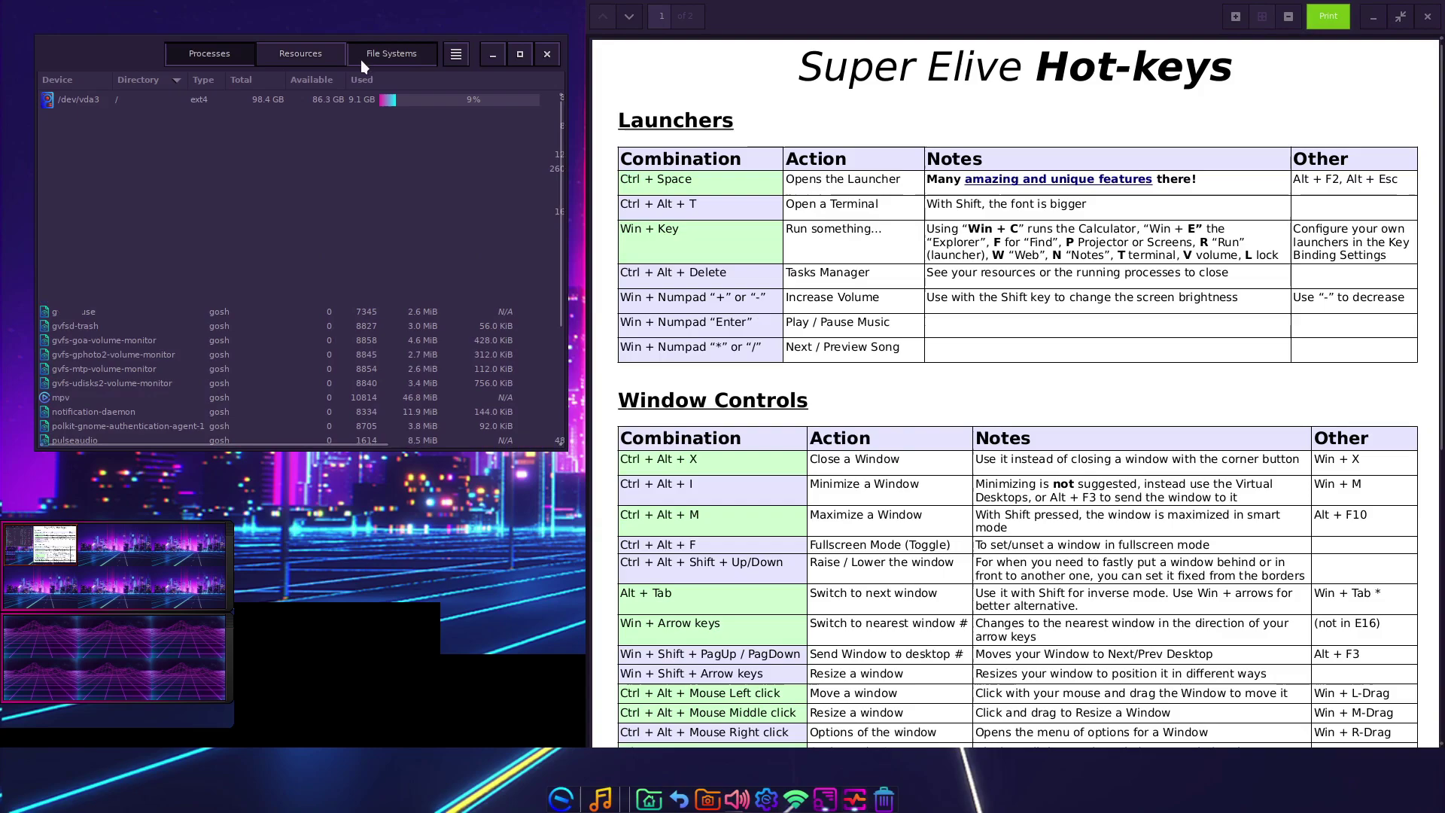
{"action": "left_click", "coordinate": [268, 56]}
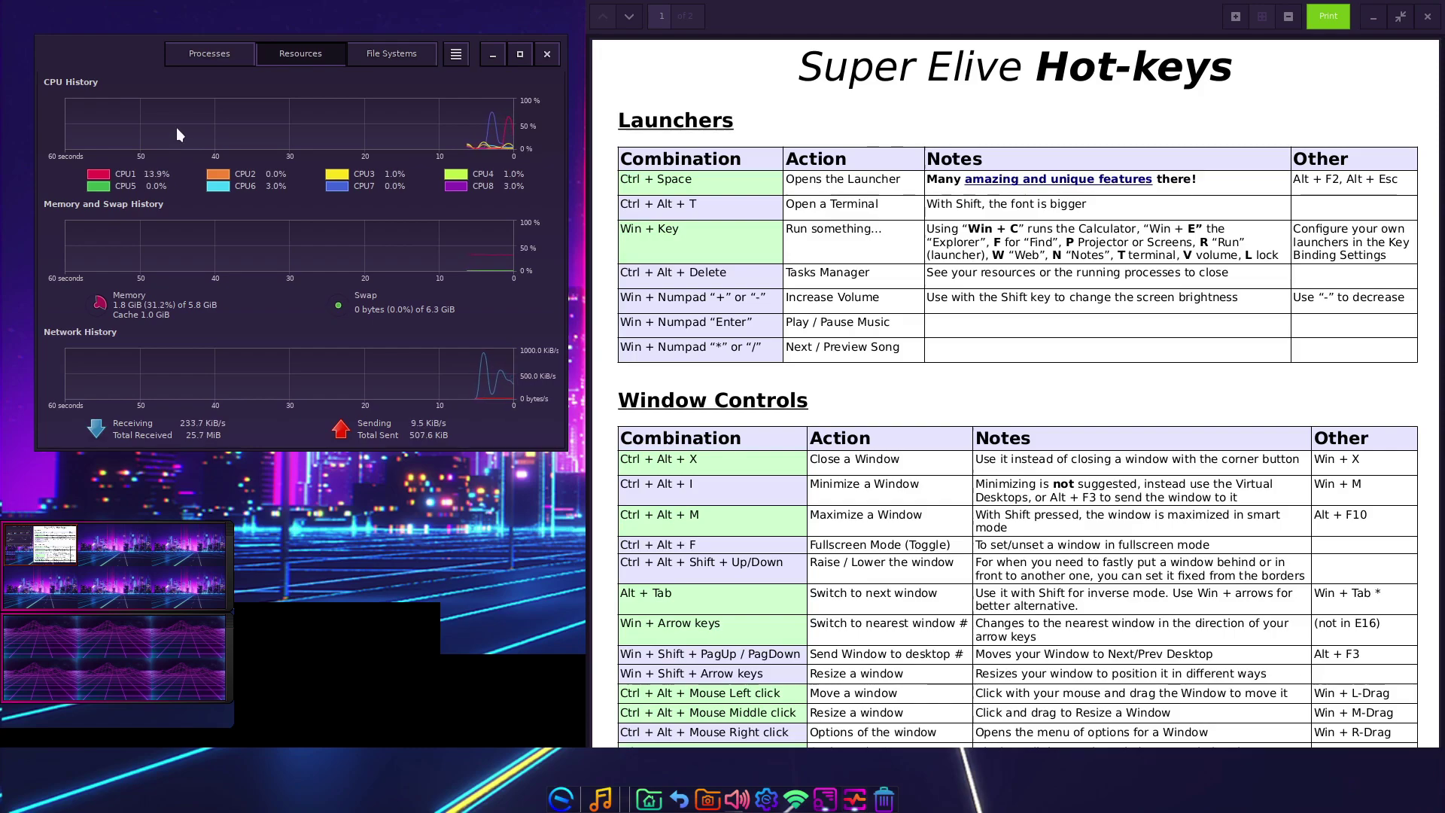
{"action": "left_click", "coordinate": [217, 56]}
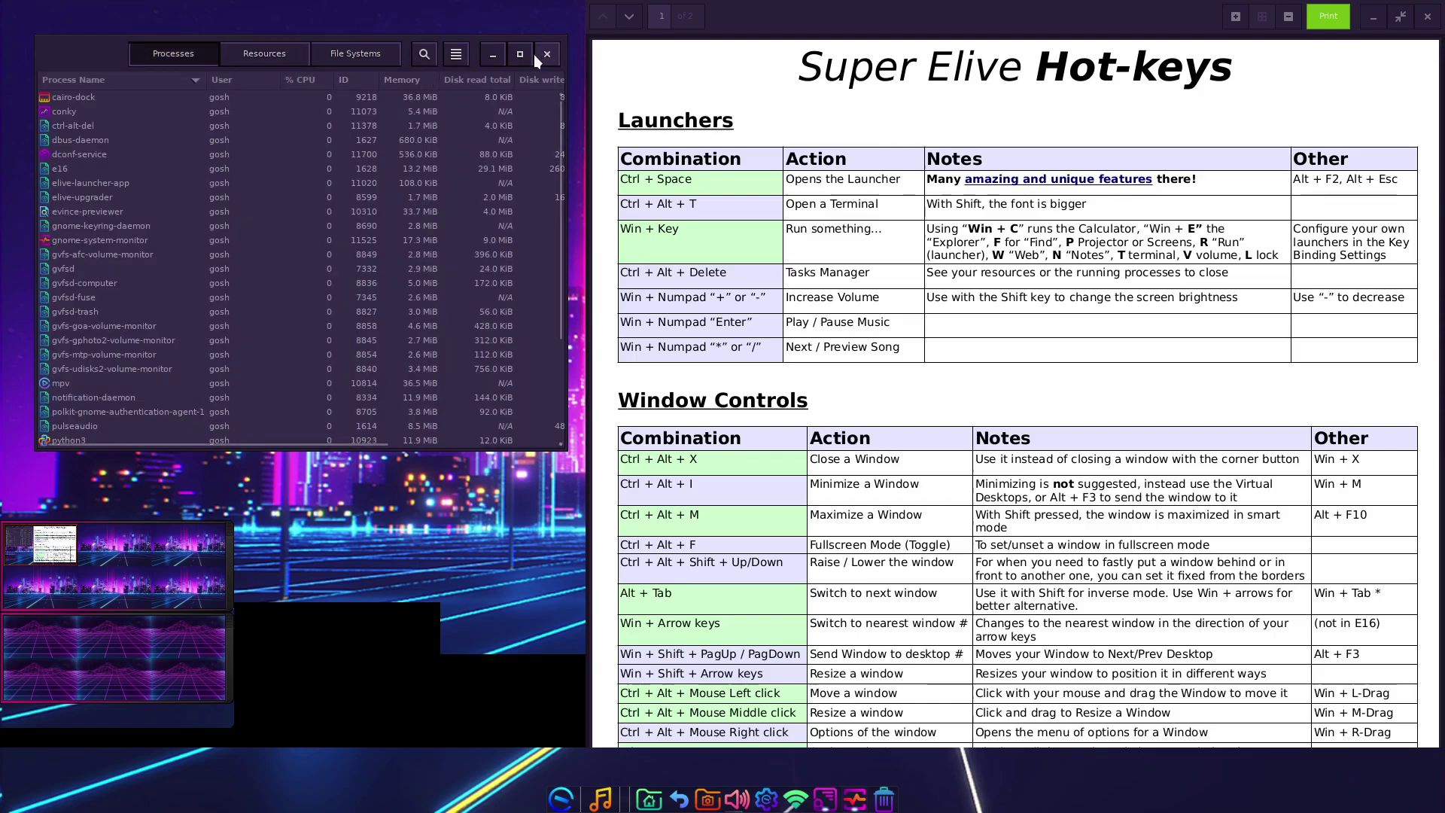
- Dismiss the popped-up menu and close System Monitor
{"action": "key", "text": "super"}
{"action": "left_click", "coordinate": [553, 56]}
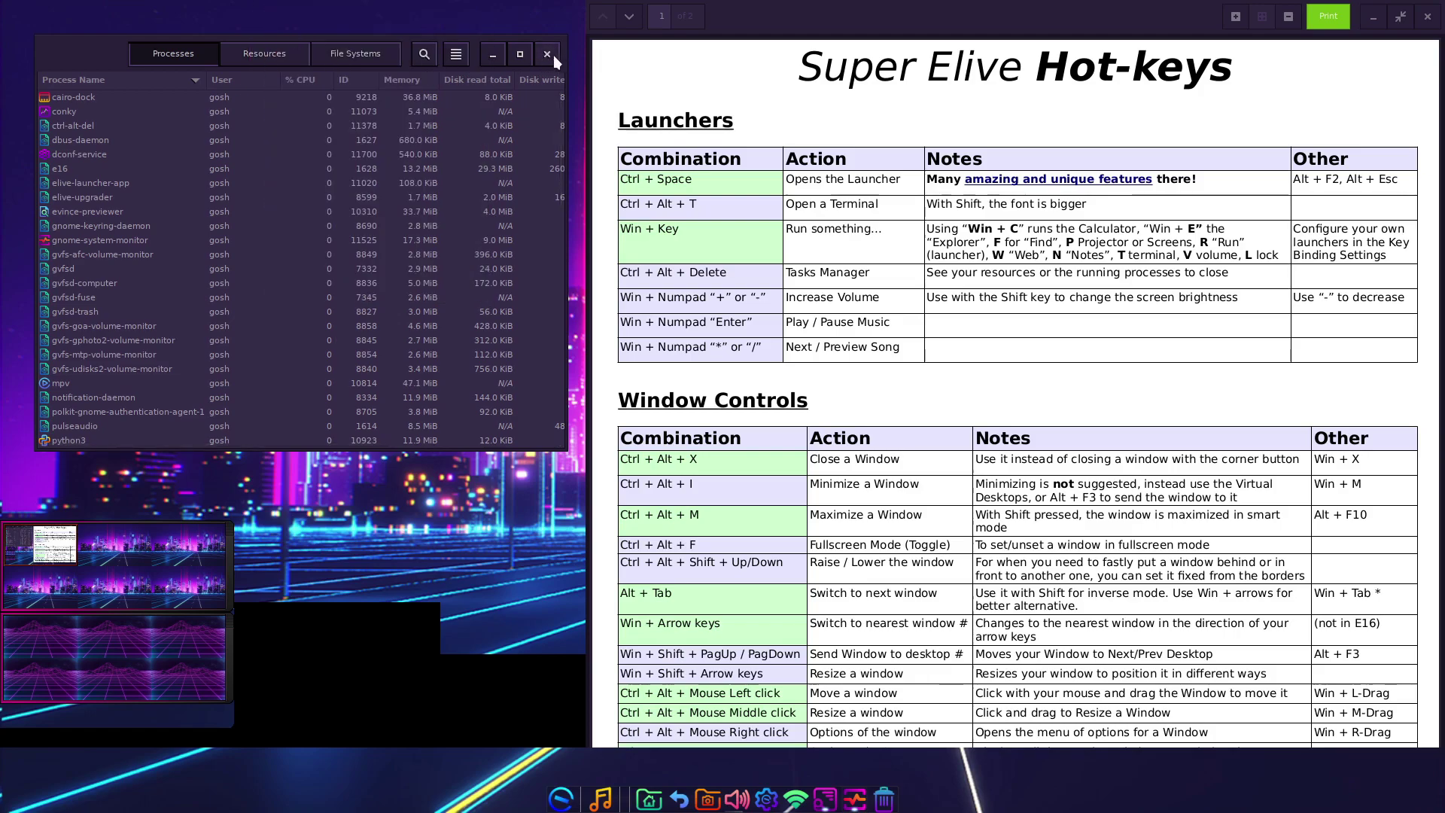
{"action": "left_click", "coordinate": [553, 56]}
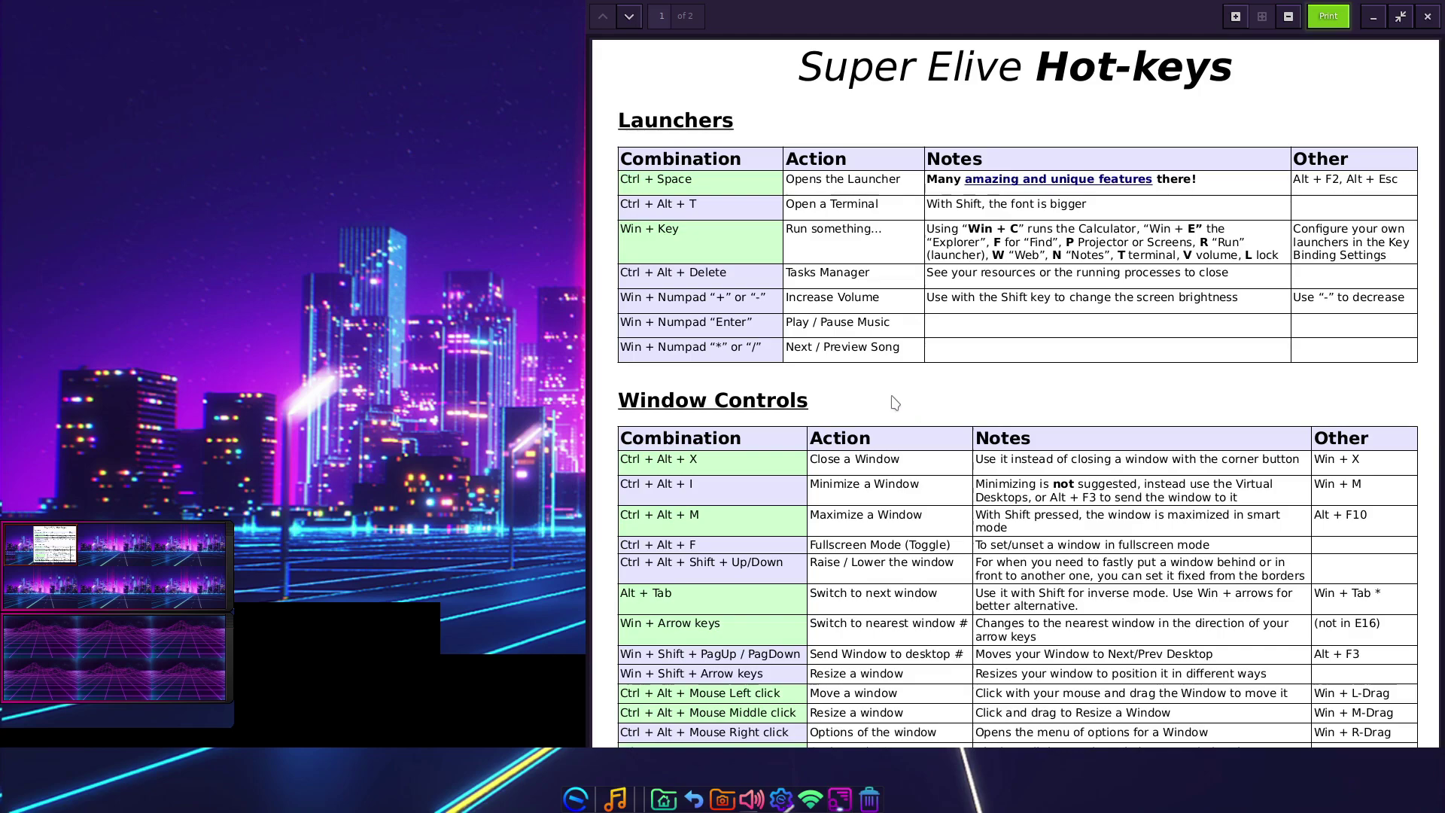
- Close the Super Elive Hot-keys reference sheet
{"action": "key", "text": "ctrl+alt+x"}
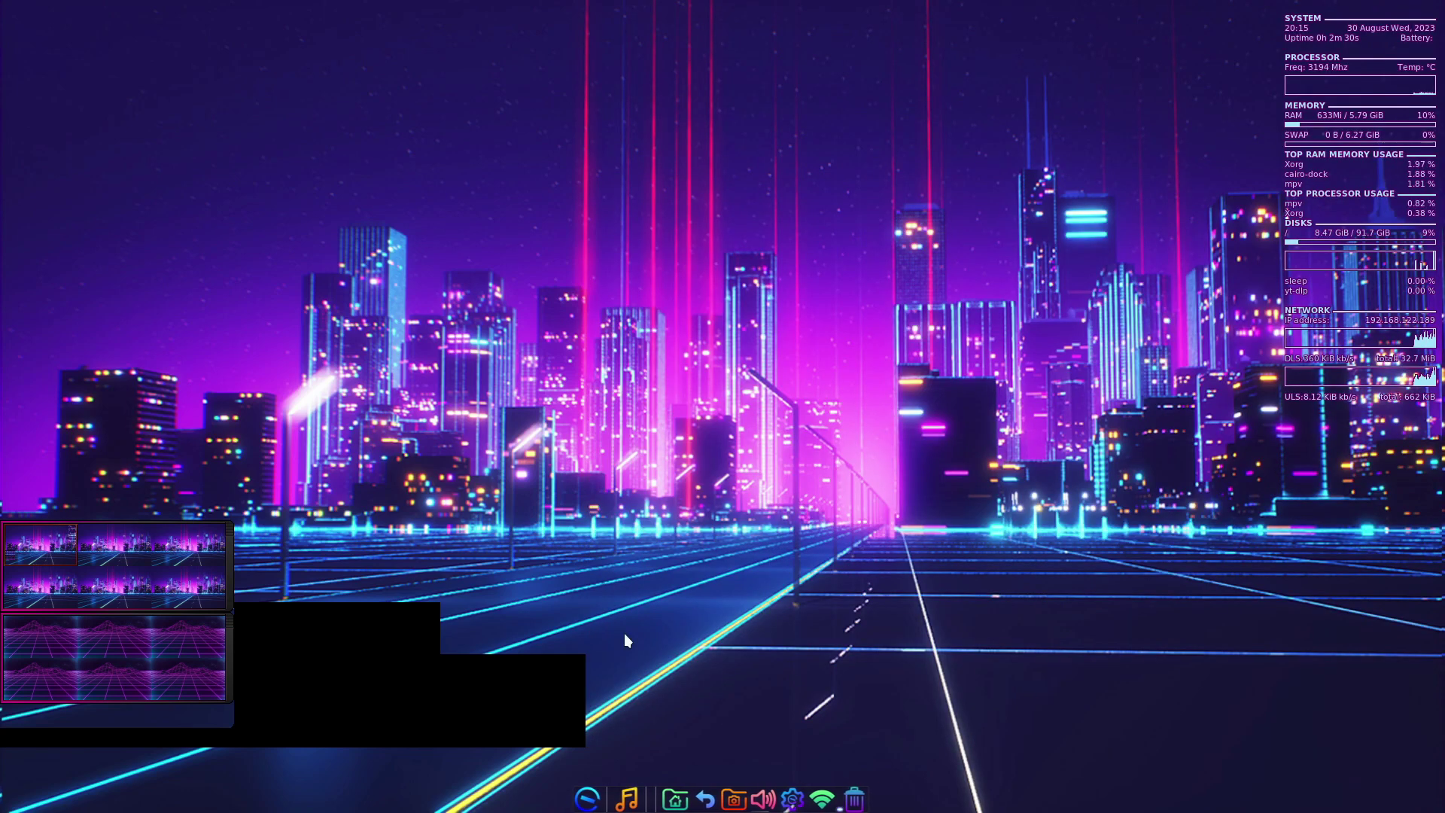
{"action": "key", "text": "ctrl+alt+x"}
{"action": "left_click", "coordinate": [794, 717]}
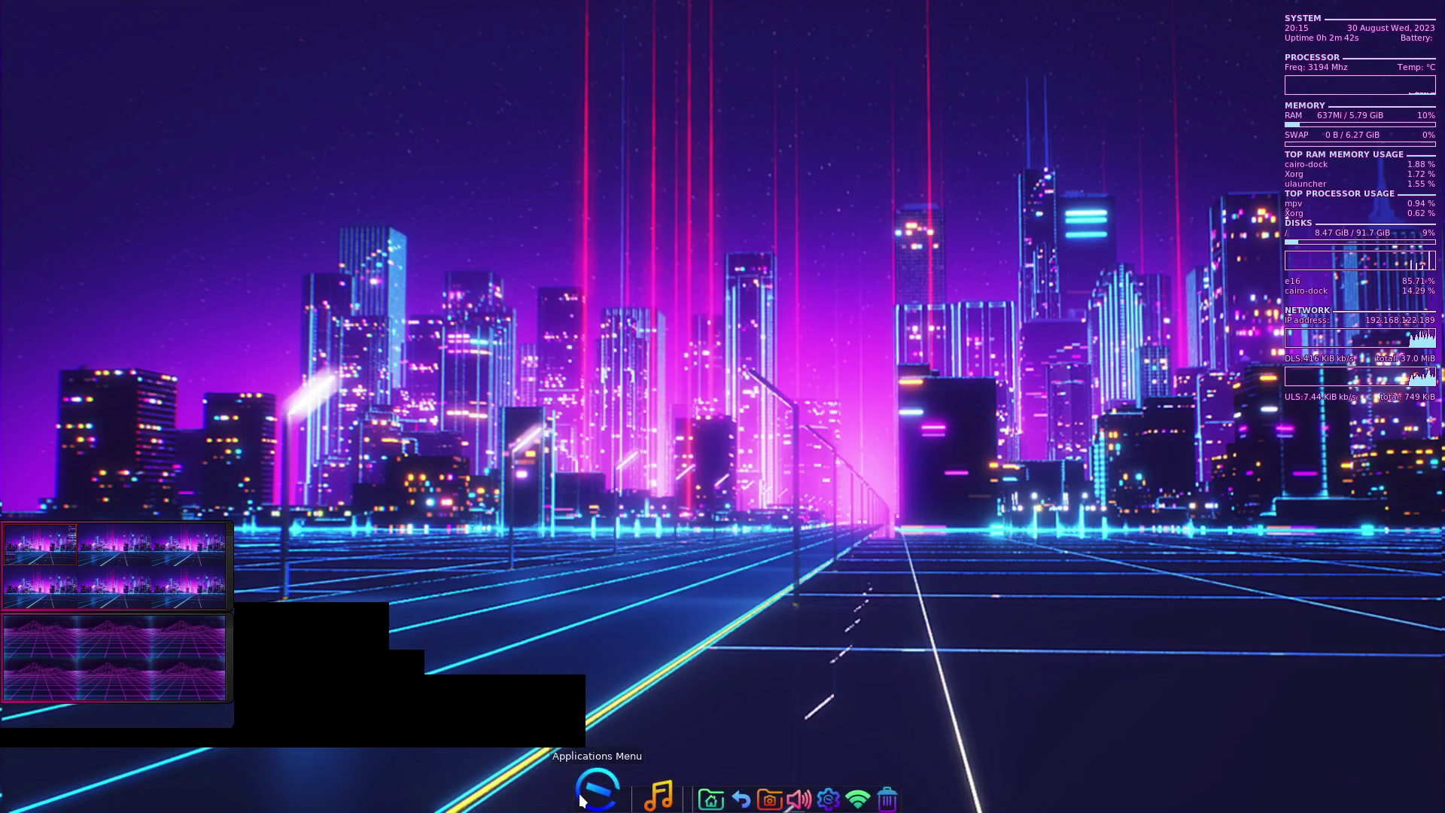
- Show the Accessories > Editors list in the applications menu
{"action": "left_click", "coordinate": [581, 796]}
{"action": "mouse_move", "coordinate": [581, 509]}
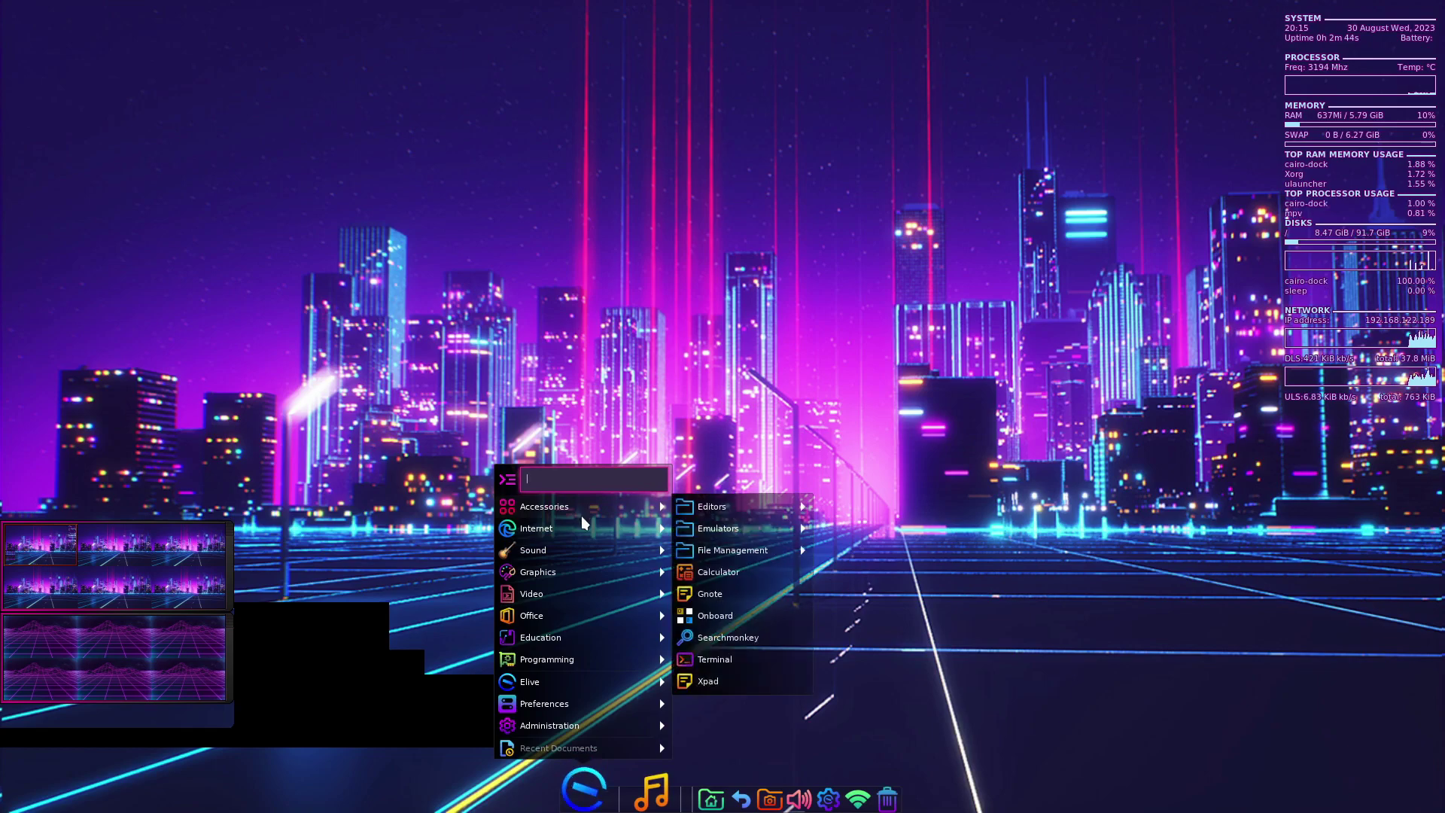
{"action": "mouse_move", "coordinate": [763, 504]}
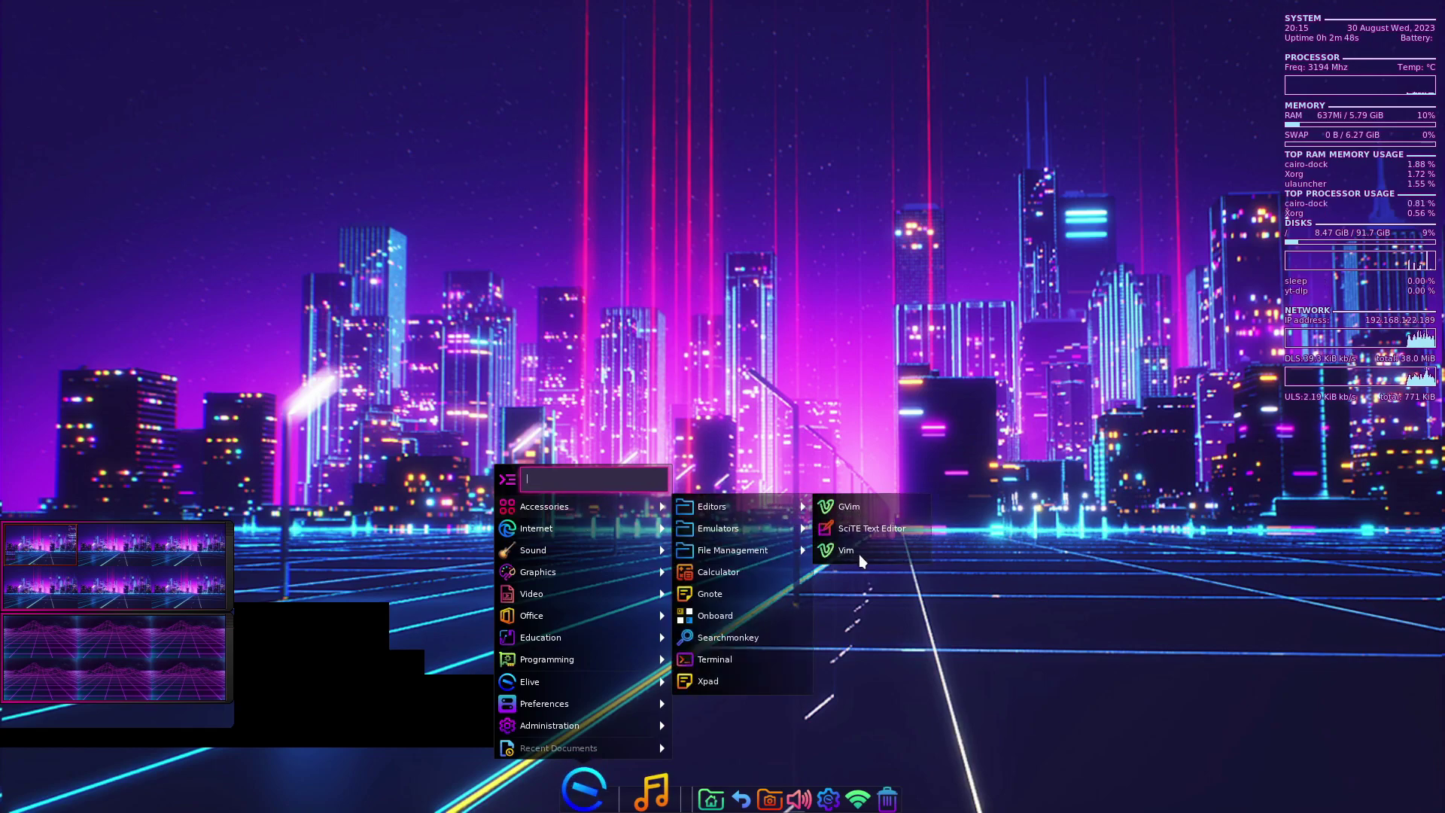
- Launch SciTE, check its About information (version 4.4.5), and exit the editor
{"action": "left_click", "coordinate": [869, 528]}
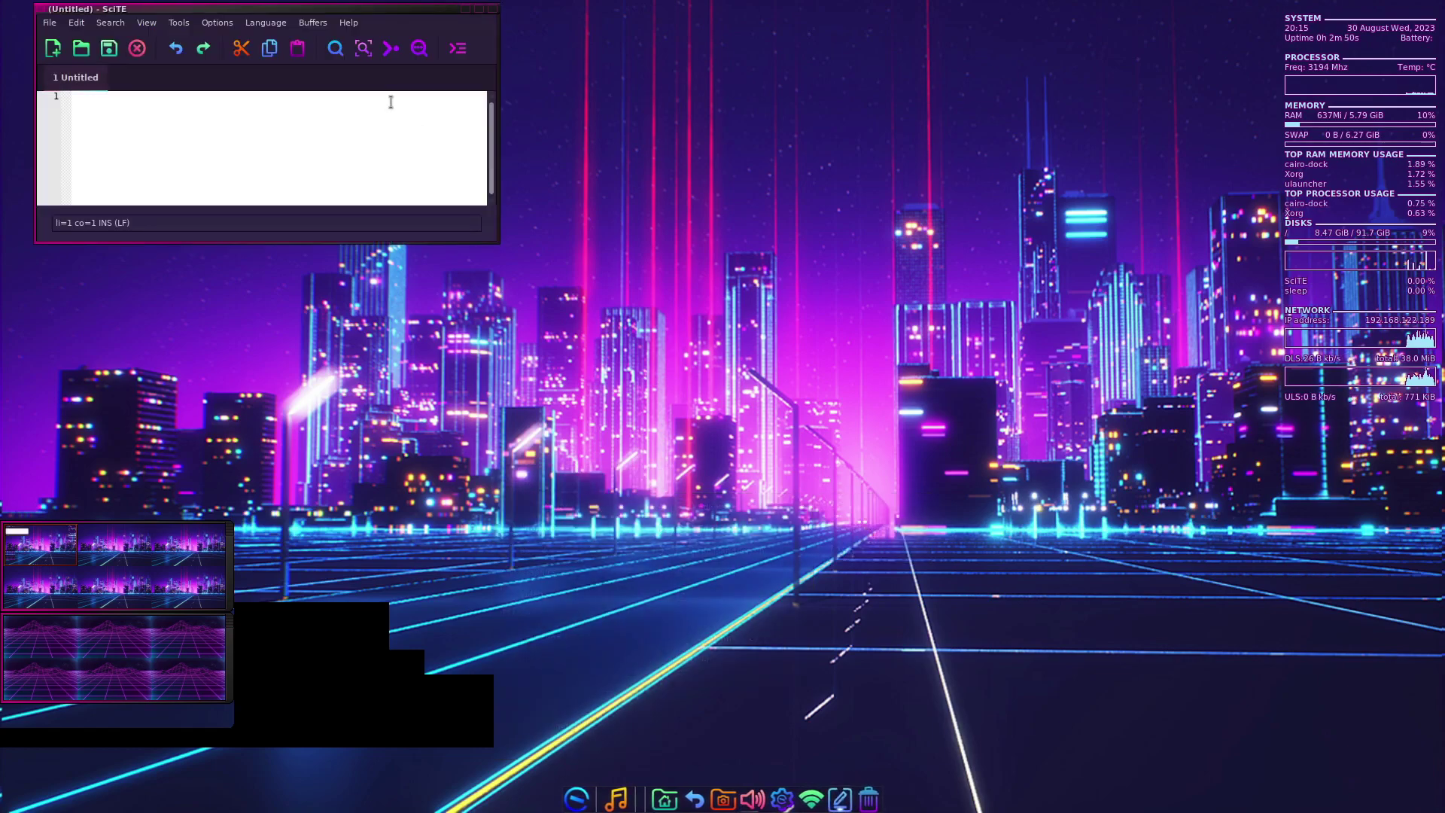
{"action": "left_click", "coordinate": [337, 23]}
{"action": "left_click", "coordinate": [382, 70]}
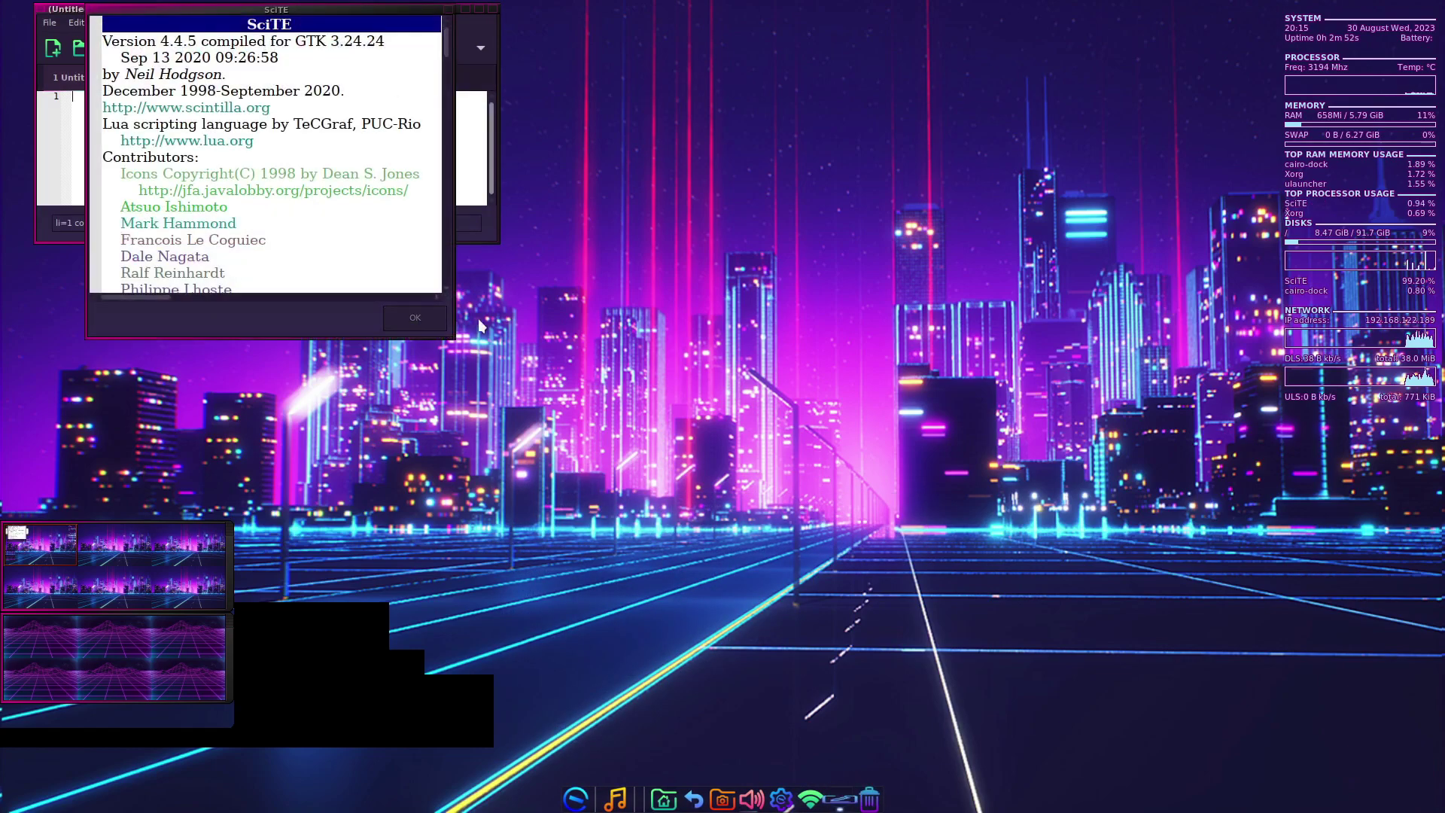
{"action": "left_click", "coordinate": [431, 316]}
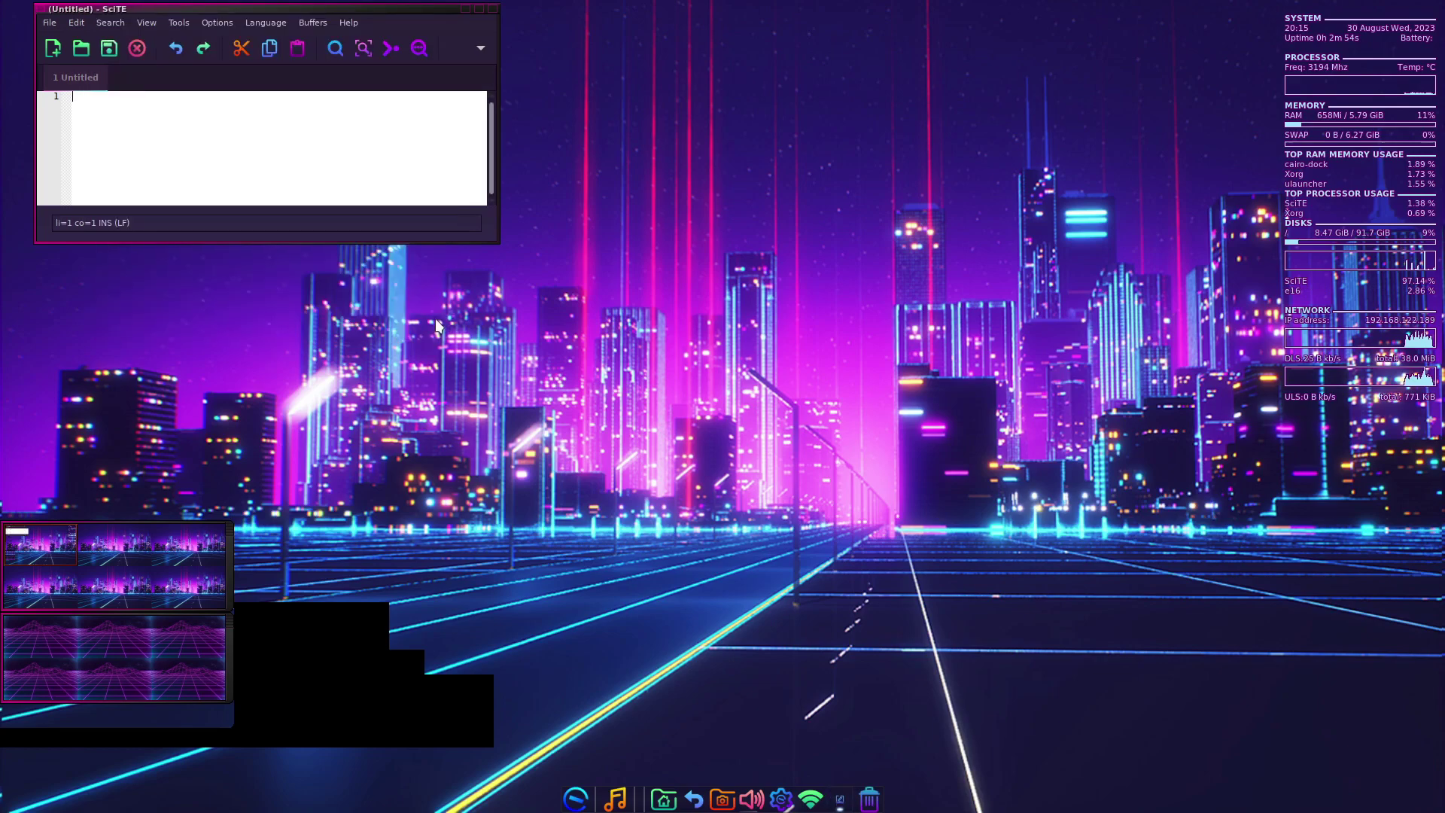
{"action": "left_click", "coordinate": [42, 24]}
{"action": "left_click", "coordinate": [71, 309]}
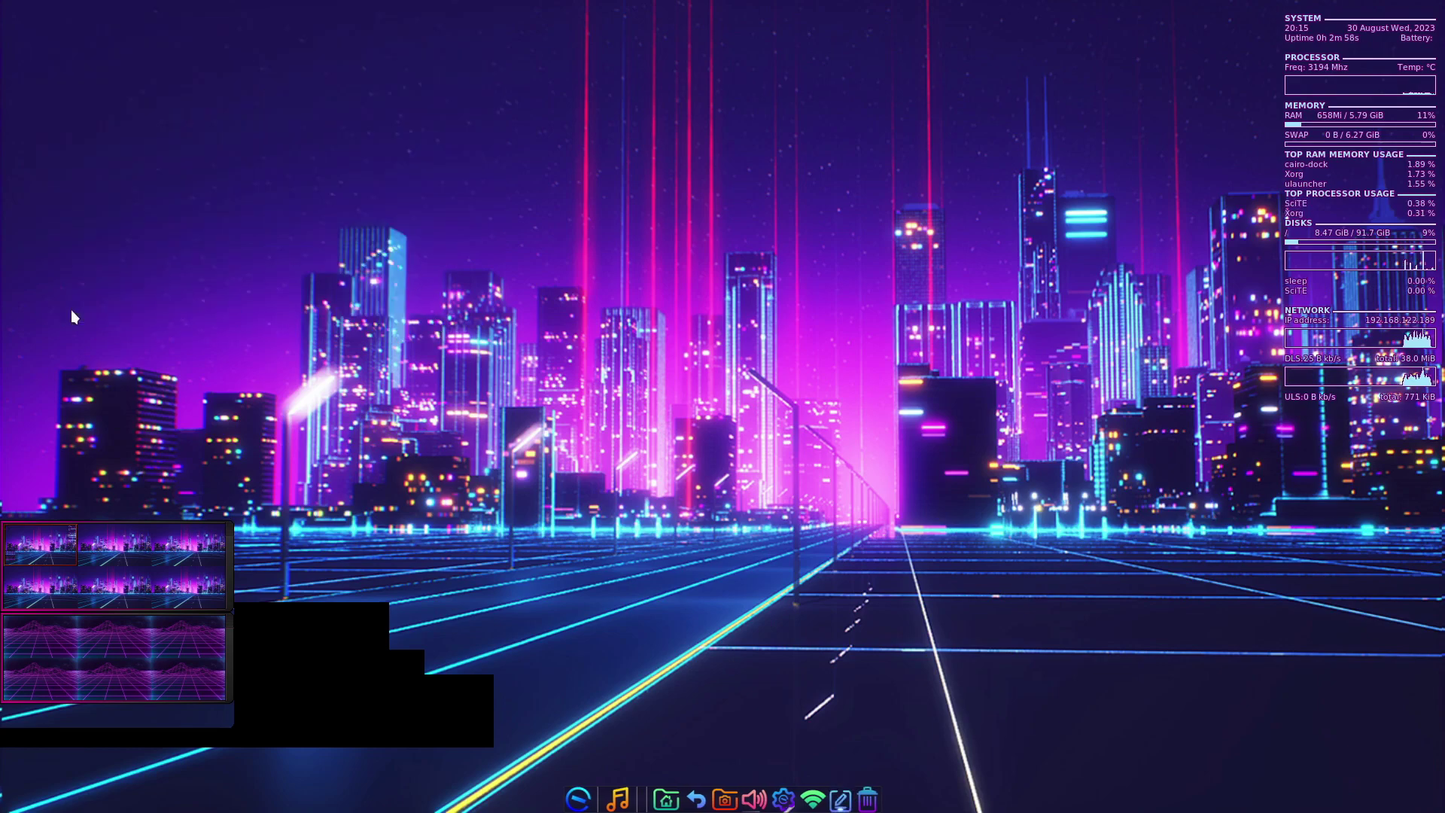
- Launch GVim from Accessories > Editors in the applications menu
{"action": "left_click", "coordinate": [581, 765]}
{"action": "mouse_move", "coordinate": [620, 504]}
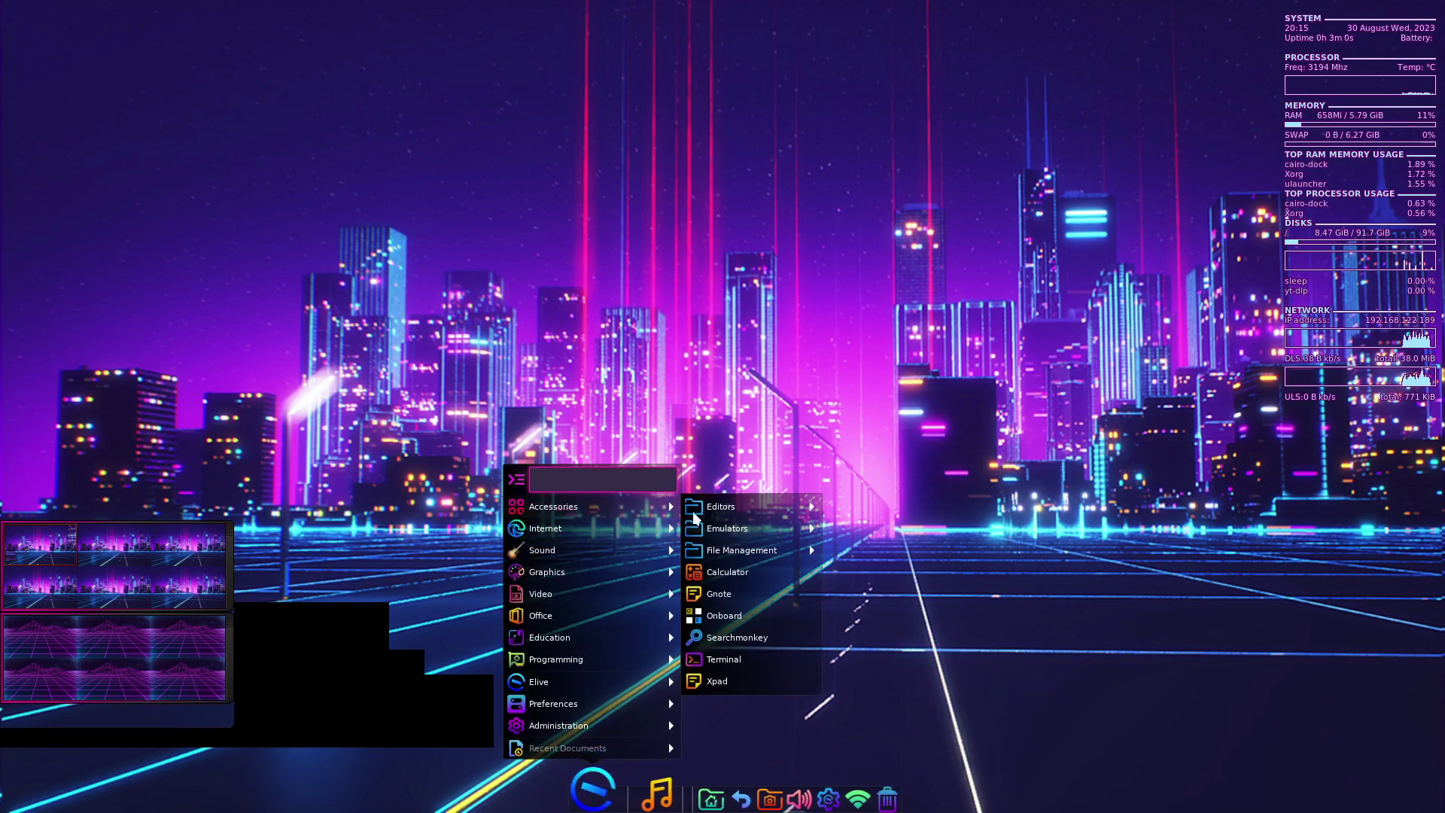
{"action": "mouse_move", "coordinate": [774, 521]}
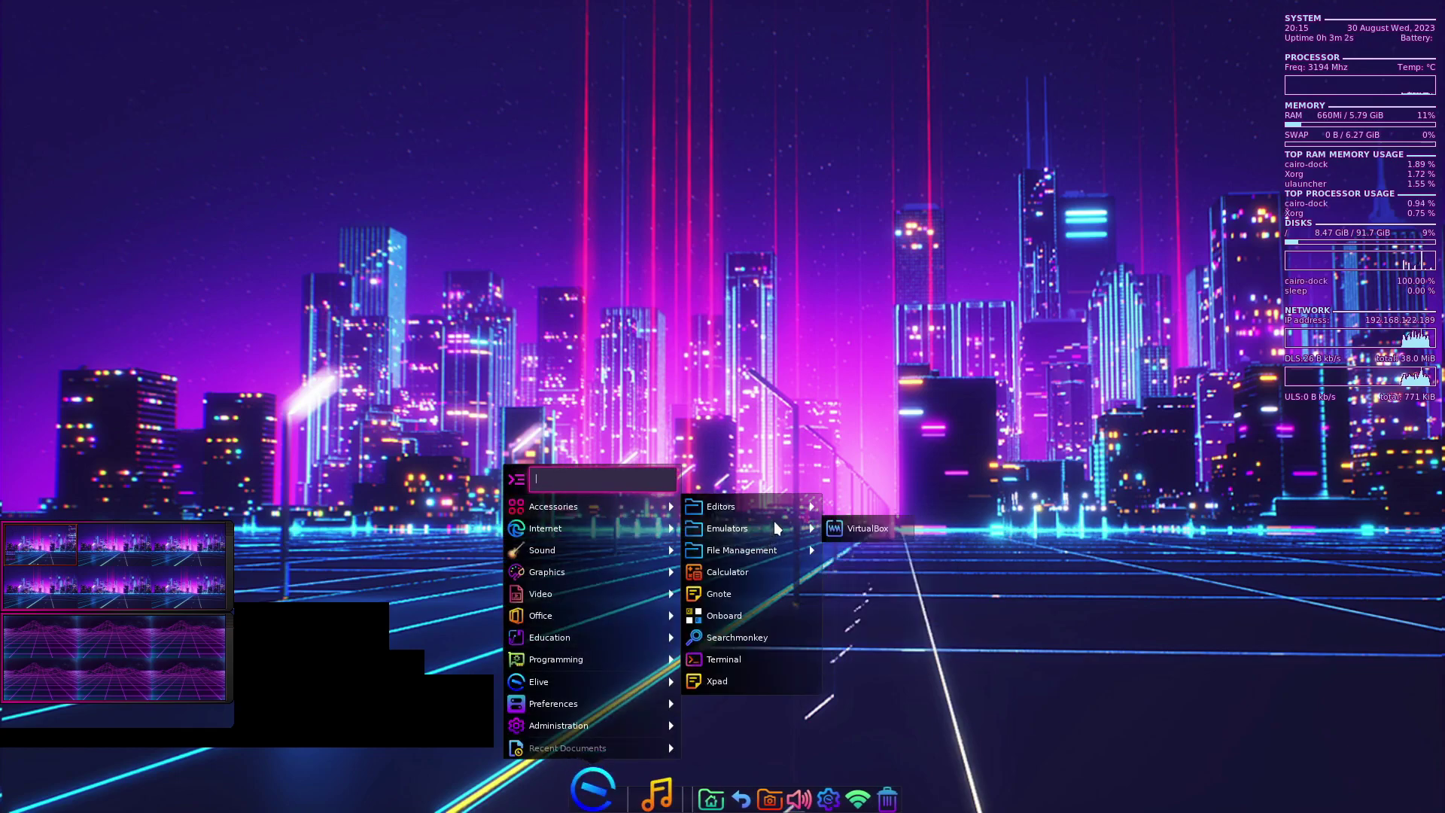
{"action": "left_click", "coordinate": [887, 505]}
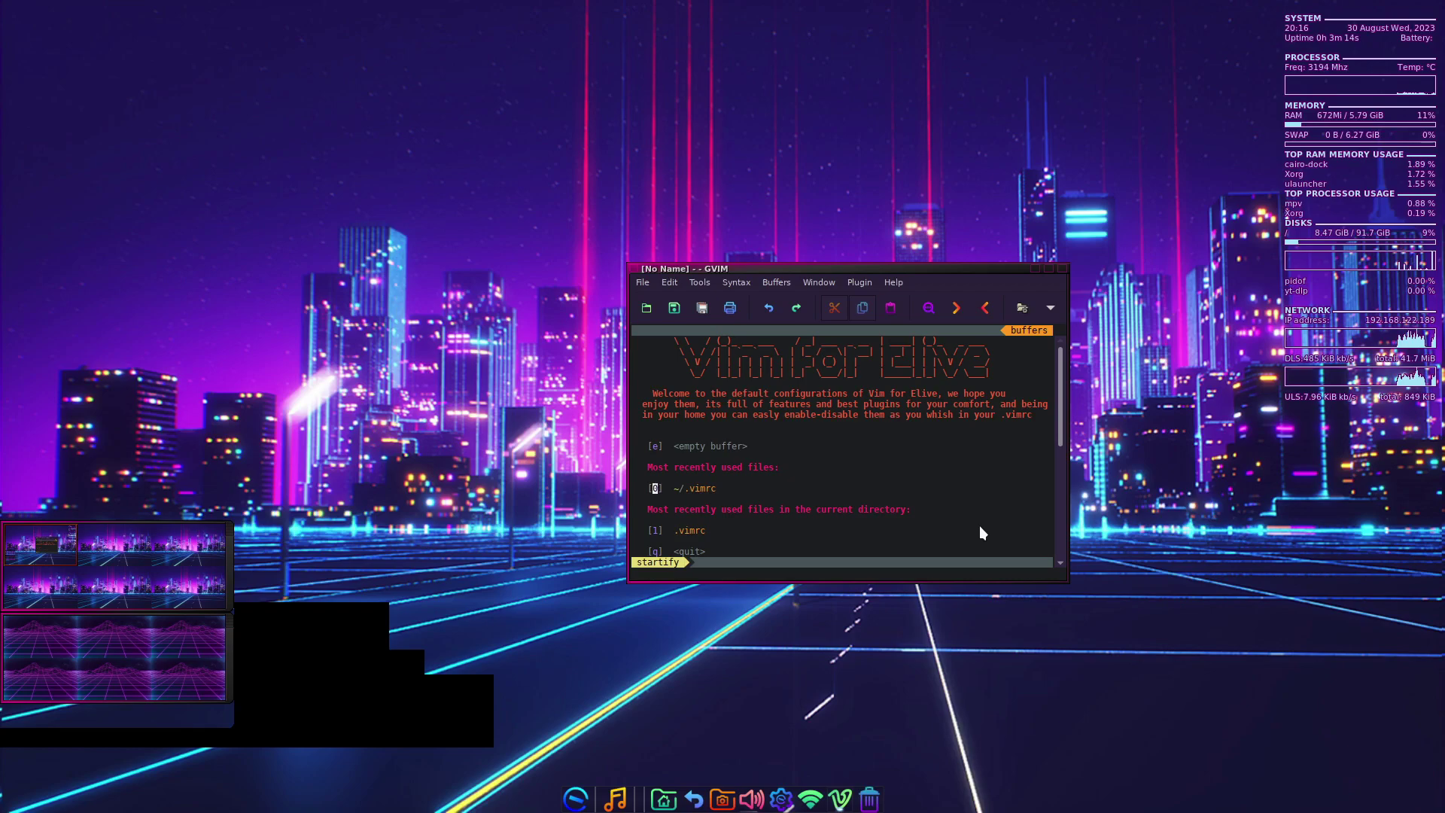
- Maximize GVim, type 'this is a test' into the new buffer, and quit with :wq
{"action": "left_click", "coordinate": [1050, 269]}
{"action": "key", "text": "j"}
{"action": "key", "text": "j"}
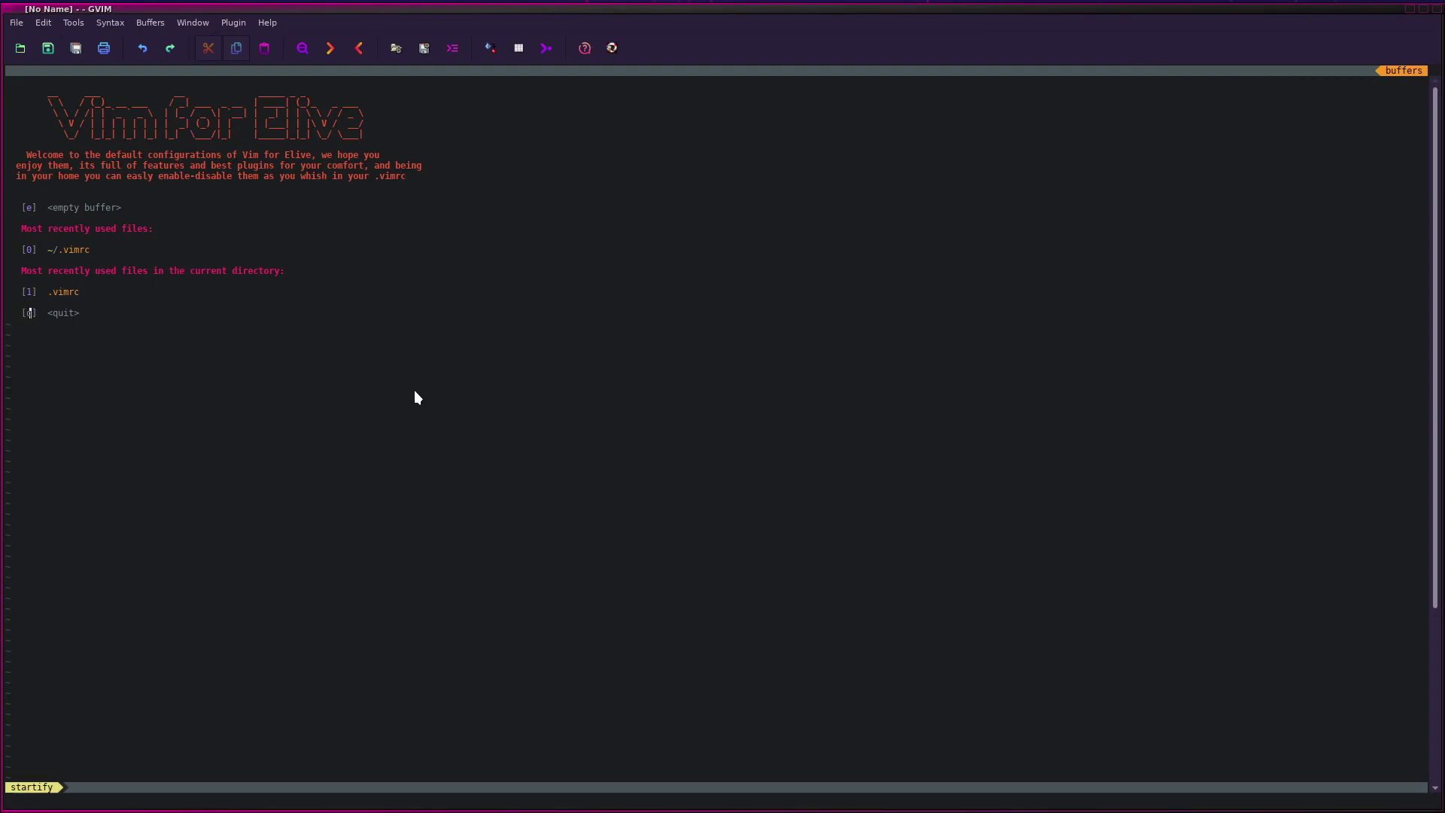
{"action": "type", "text": "i"}
{"action": "type", "text": "this is a"}
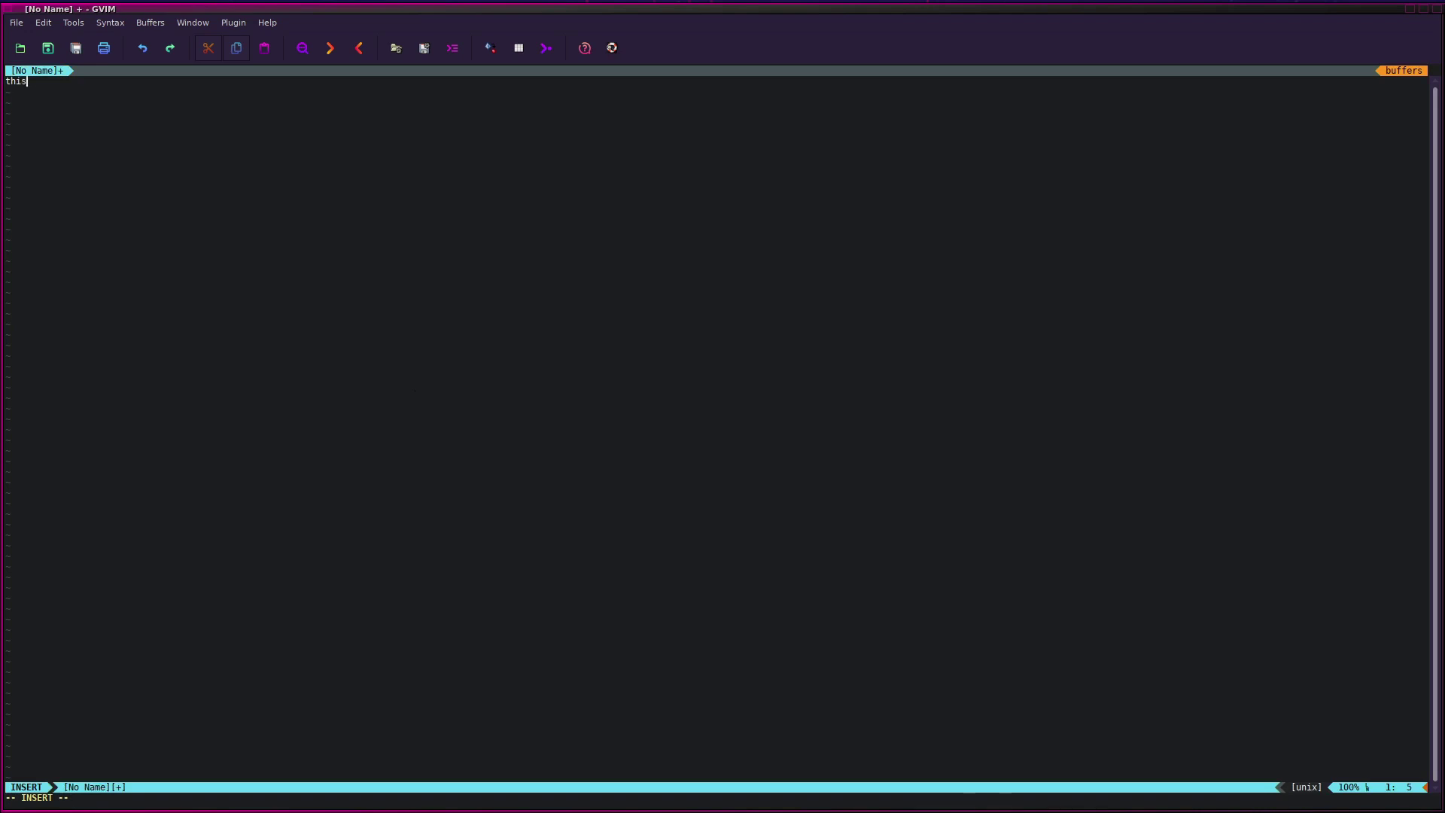
{"action": "key", "text": "Escape"}
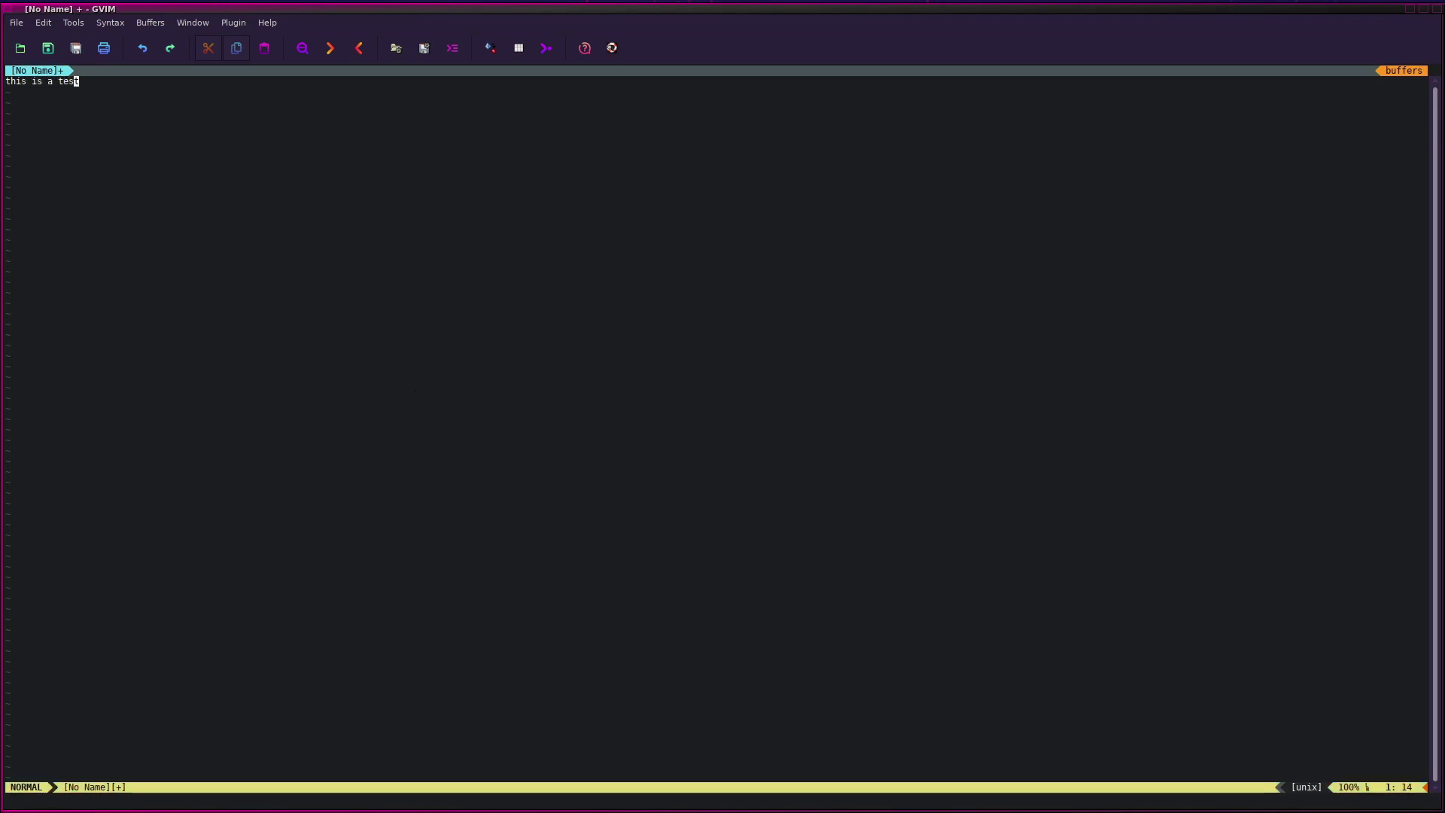
{"action": "type", "text": ":wwq"}
{"action": "key", "text": "Return"}
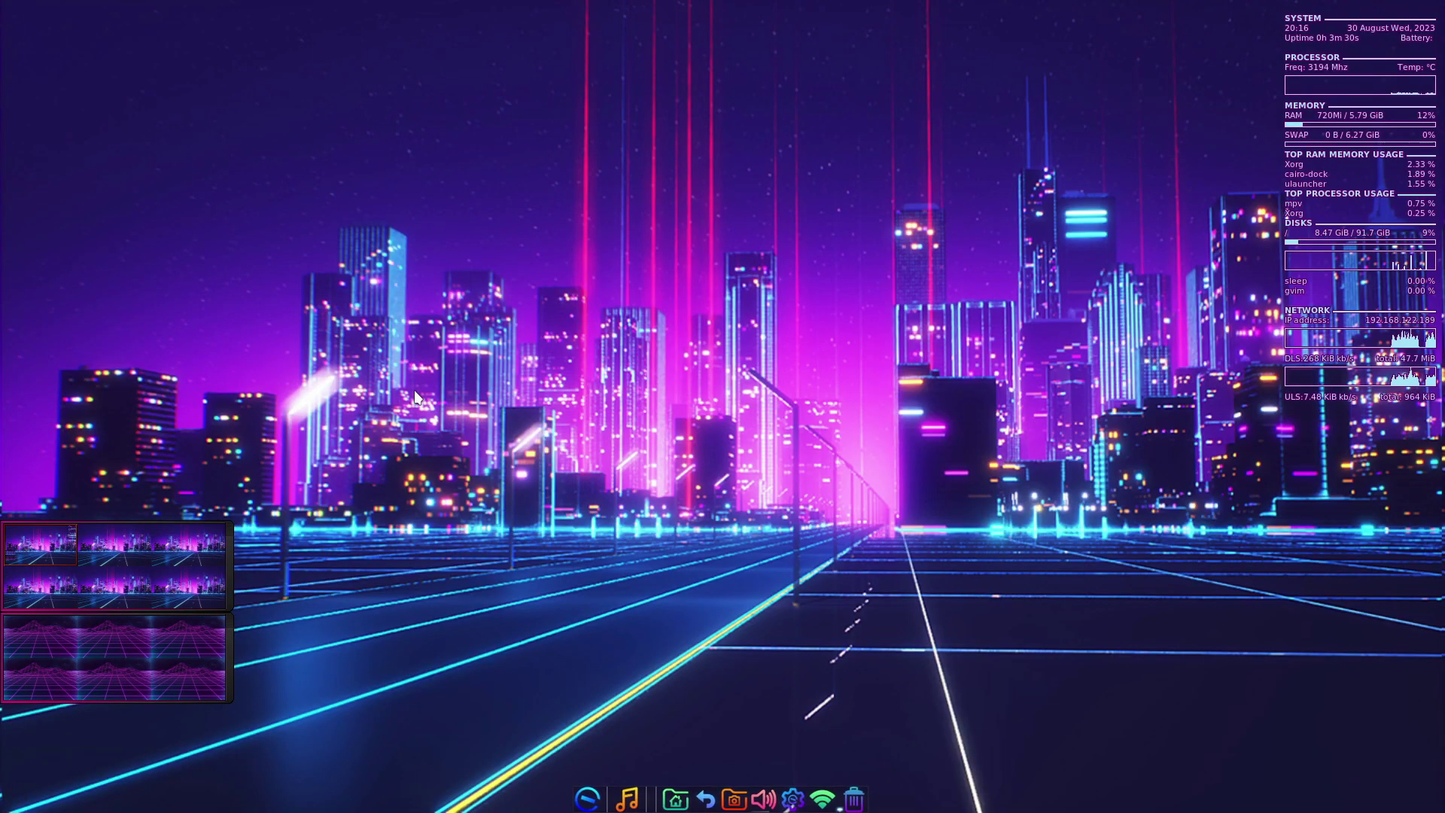
- Launch Unison, shift its profile selection dialog slightly, and quit without choosing a profile
{"action": "left_click", "coordinate": [585, 792]}
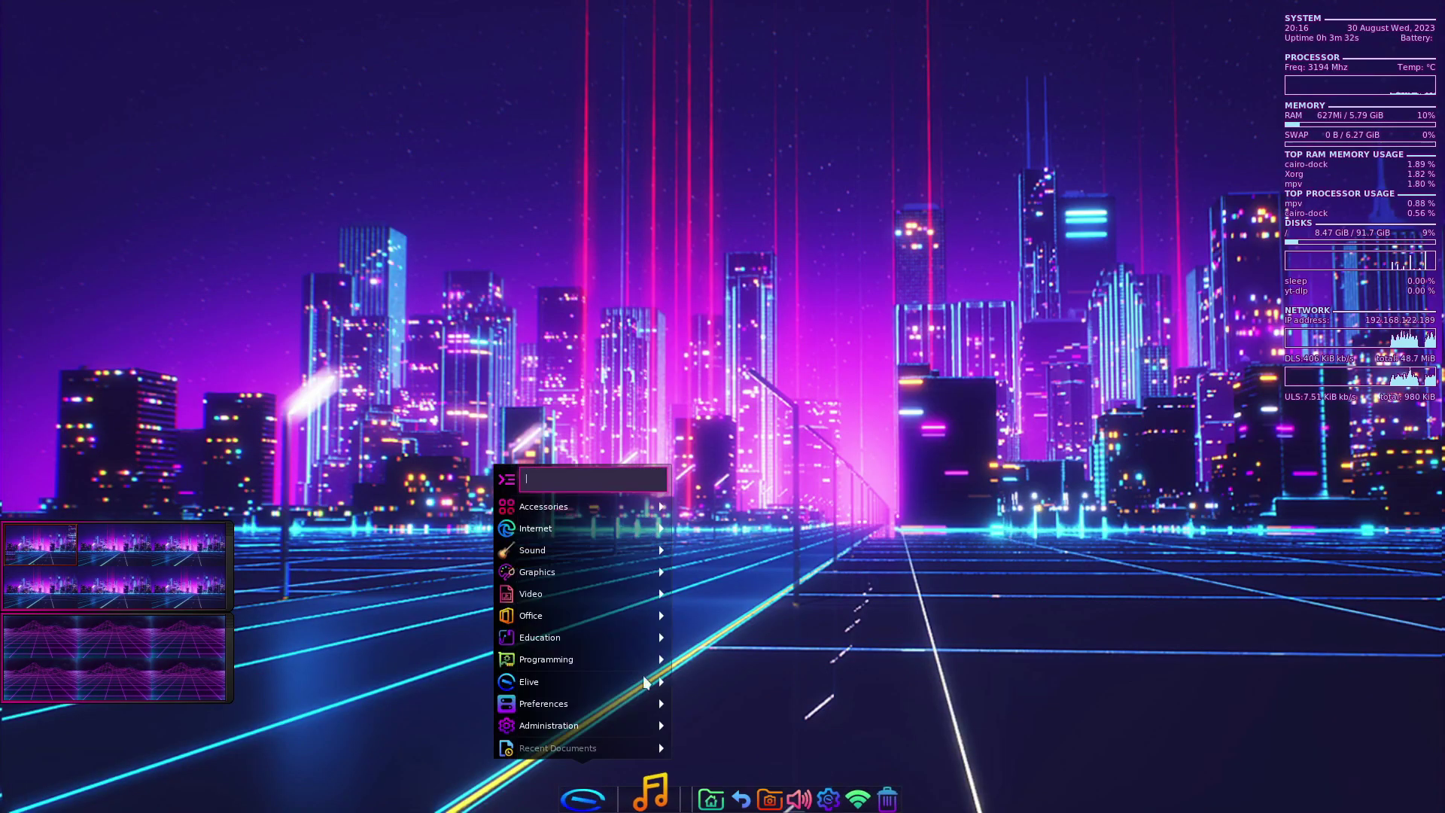
{"action": "mouse_move", "coordinate": [609, 507]}
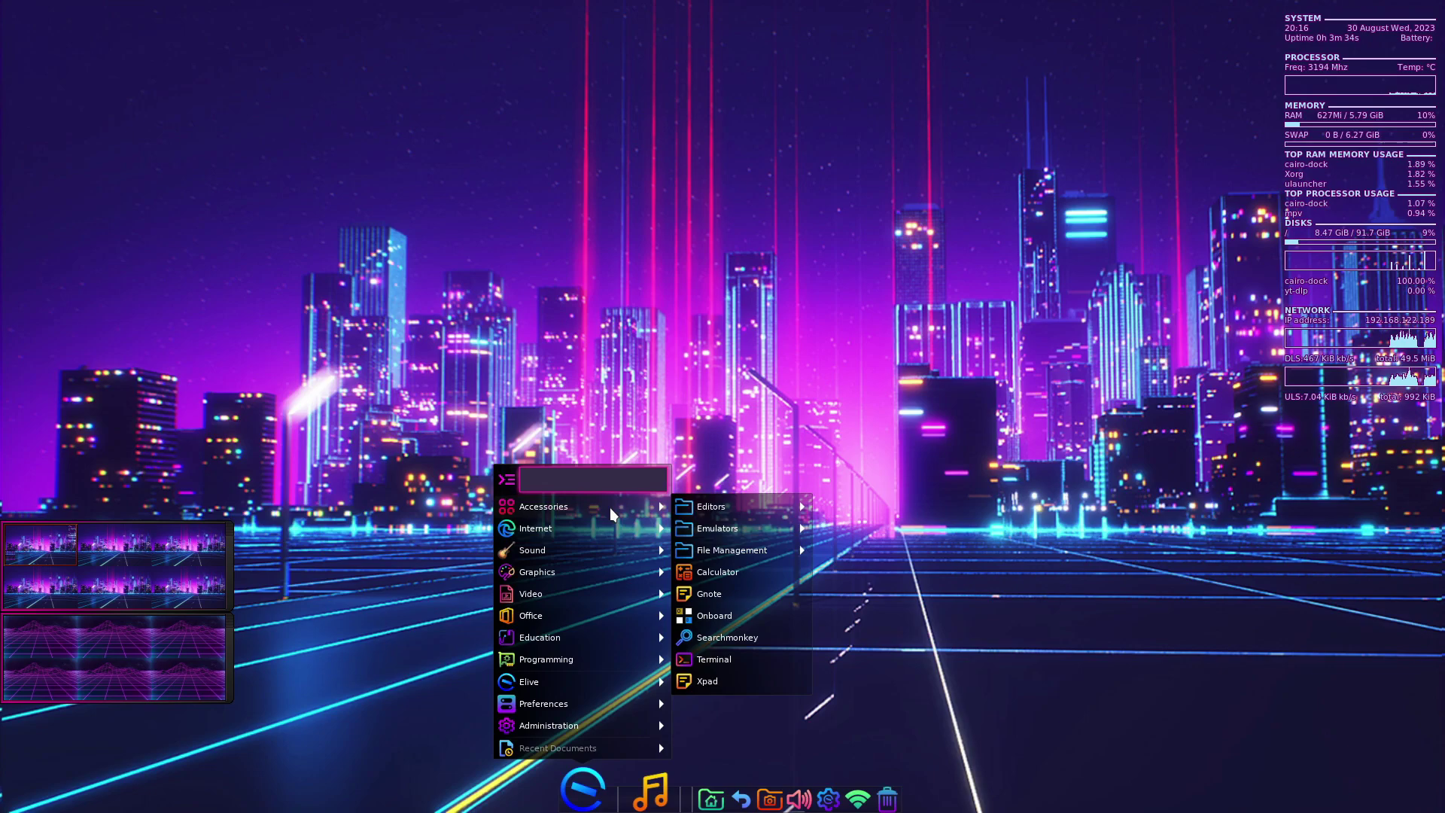
{"action": "mouse_move", "coordinate": [745, 550]}
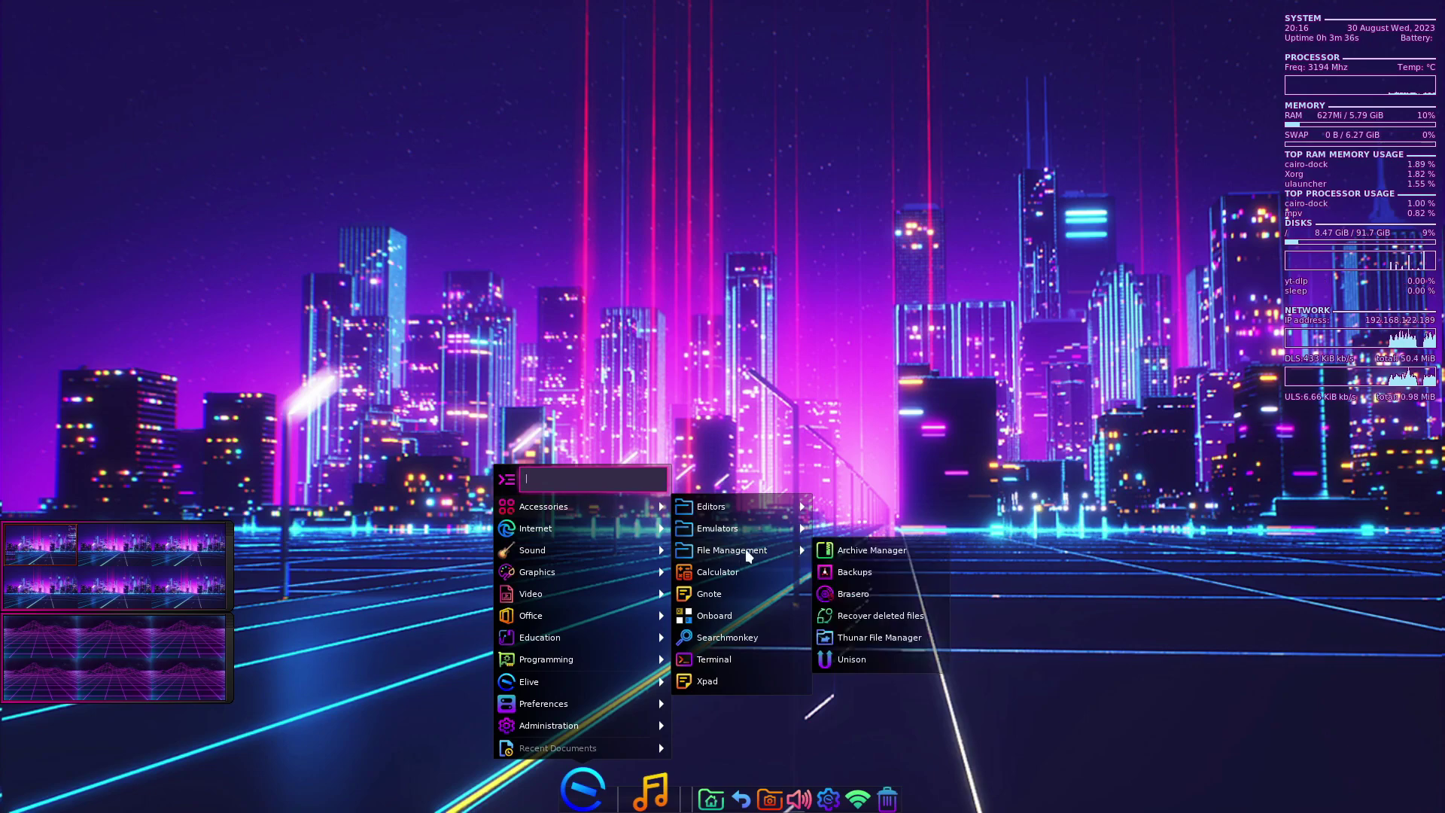
{"action": "left_click", "coordinate": [861, 657]}
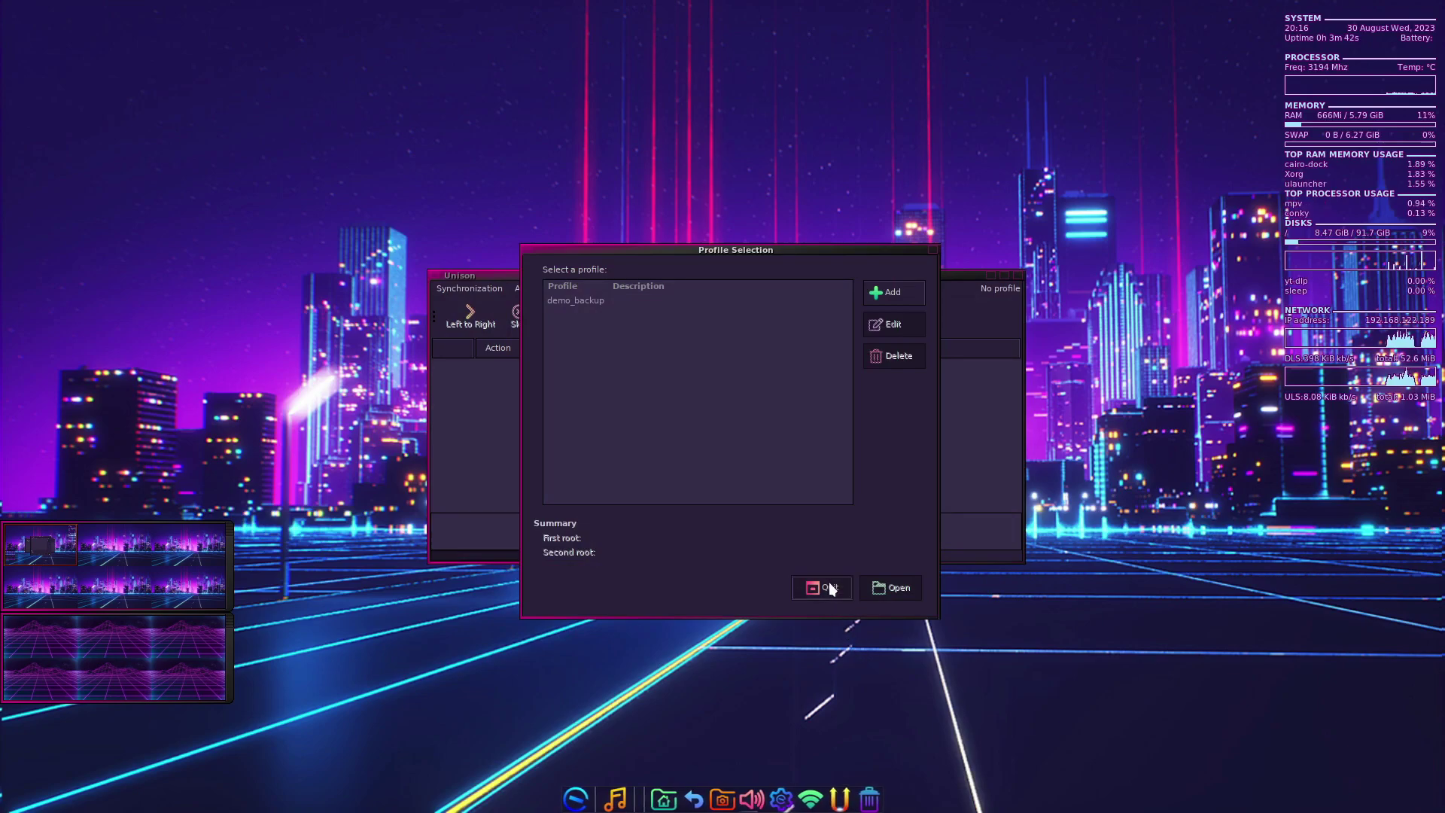
{"action": "left_click_drag", "start_coordinate": [668, 241], "coordinate": [587, 257]}
{"action": "left_click", "coordinate": [751, 598]}
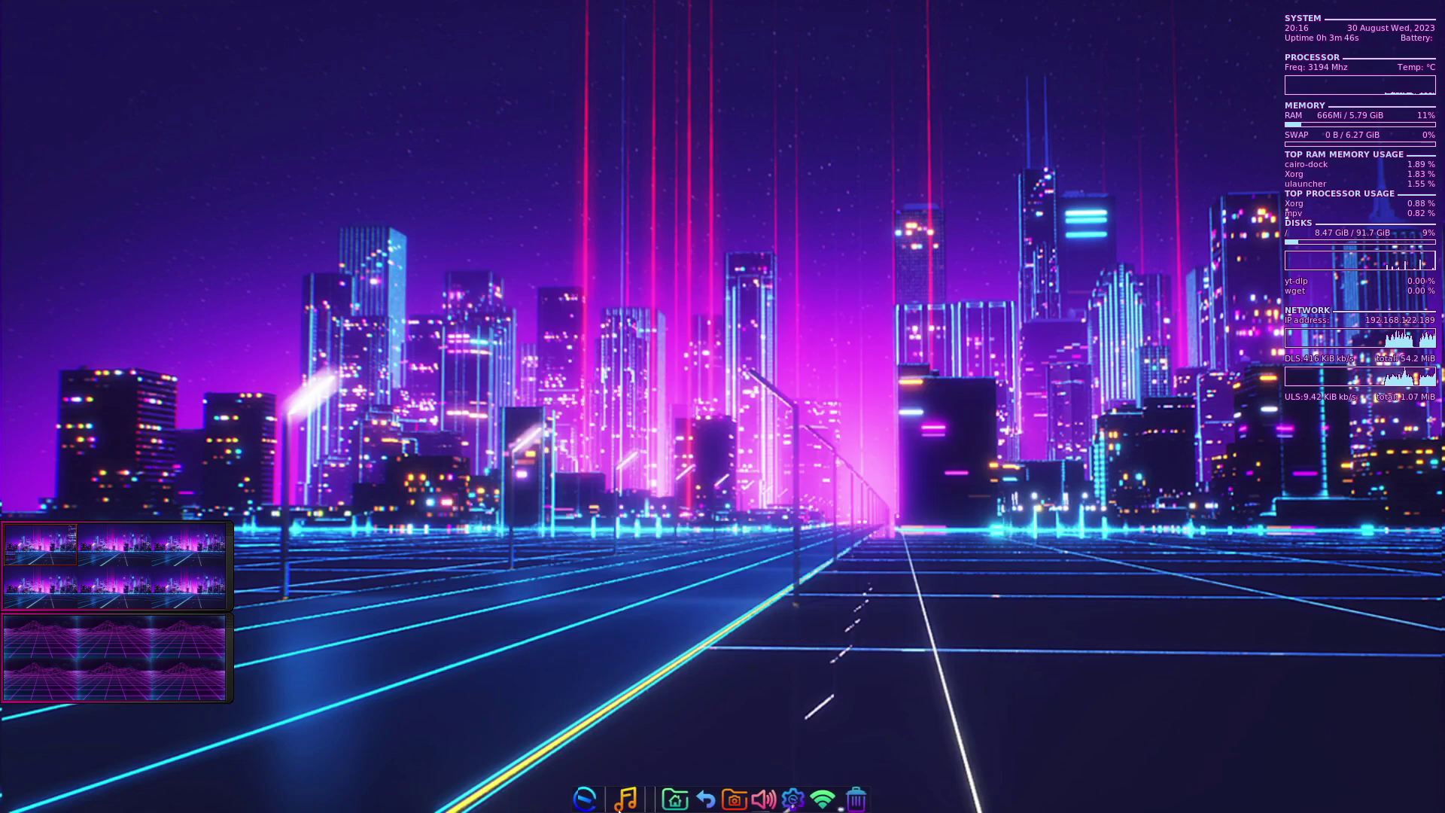
- Show the Internet programs submenu in the applications menu
{"action": "left_click", "coordinate": [589, 764]}
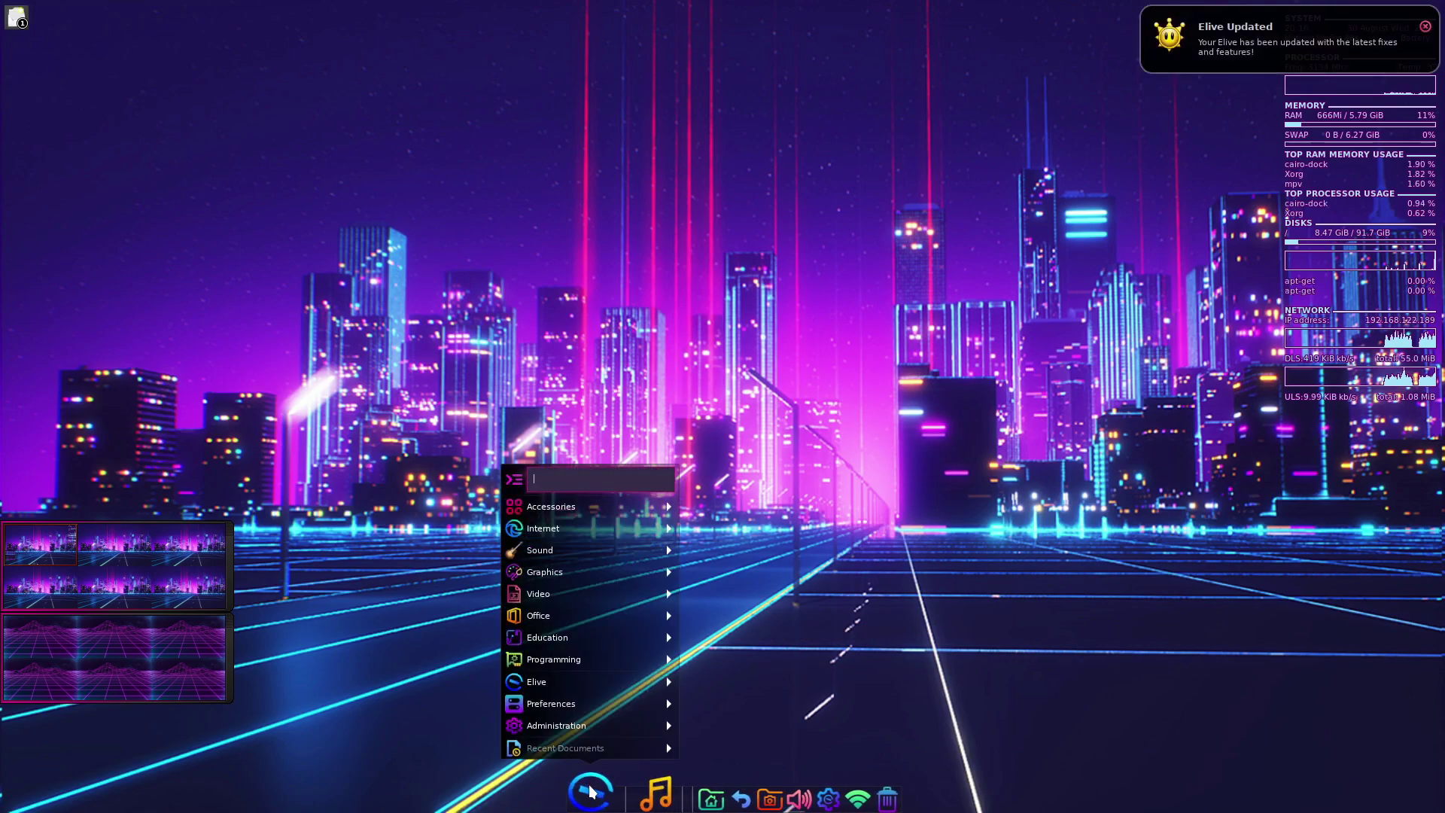
{"action": "mouse_move", "coordinate": [612, 527]}
{"action": "mouse_move", "coordinate": [775, 526]}
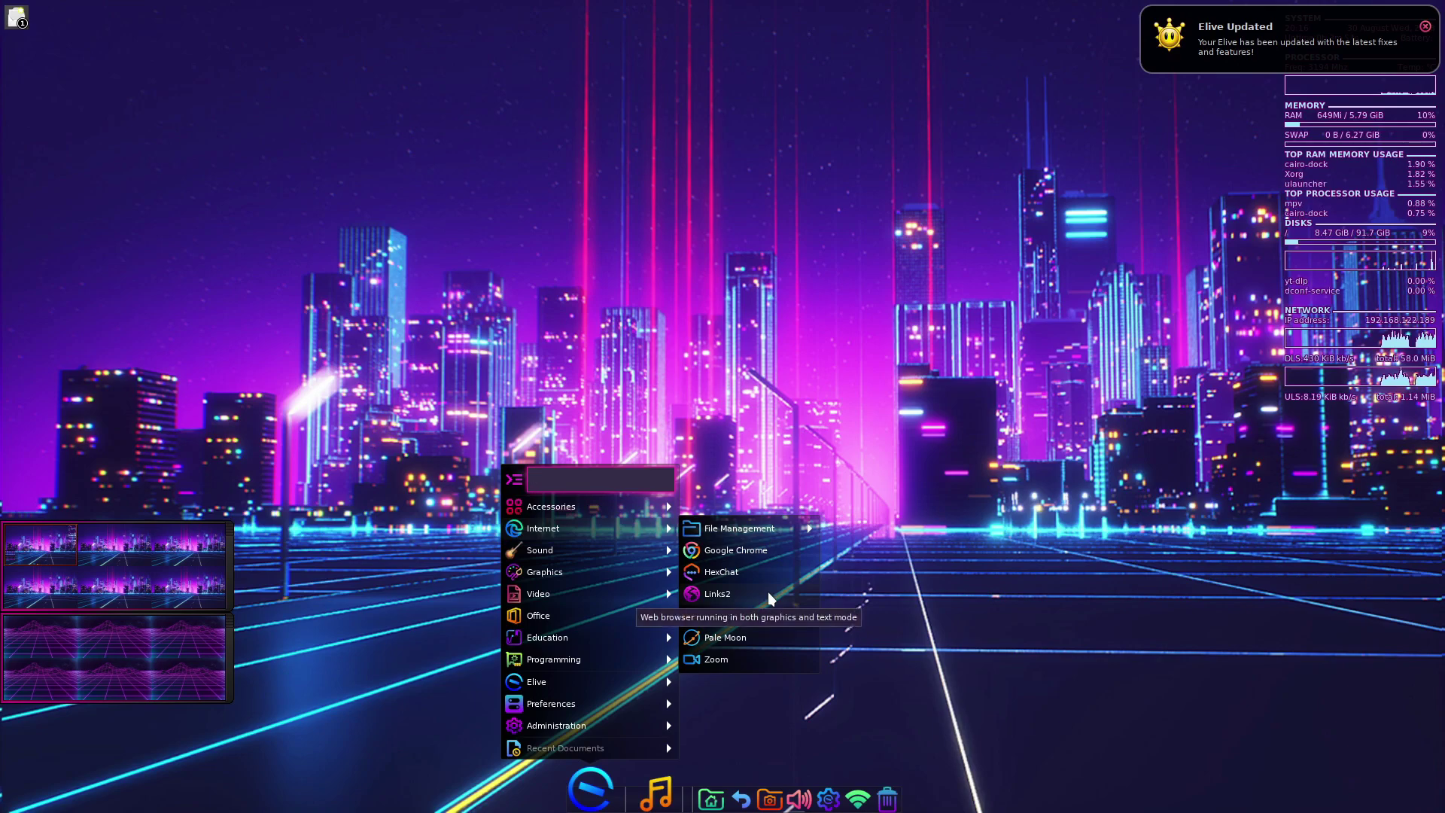
- Launch Pale Moon, dismiss the default-browser prompt, and quit it via File > Quit
{"action": "left_click", "coordinate": [757, 638]}
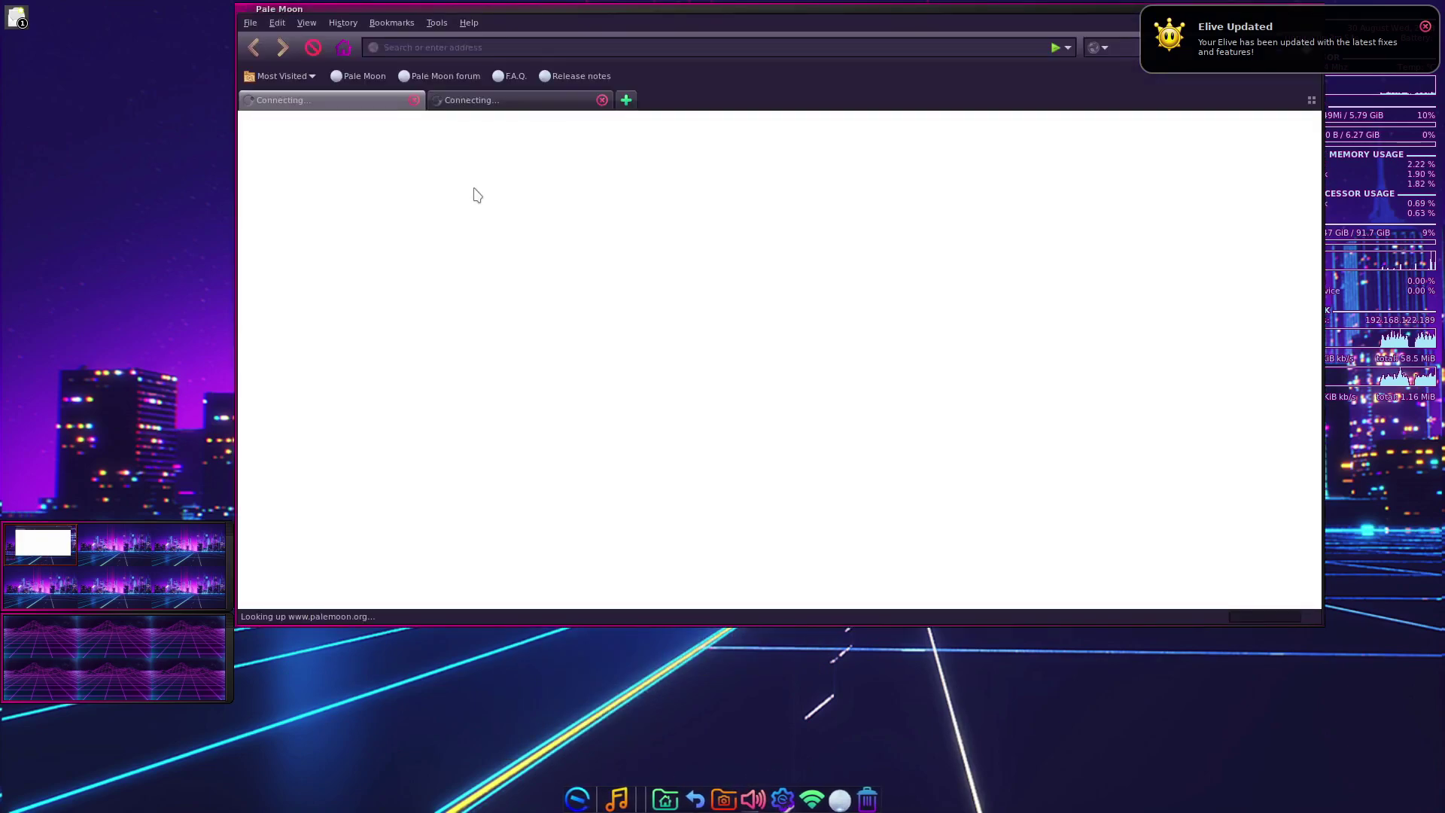
{"action": "left_click", "coordinate": [948, 345]}
{"action": "left_click", "coordinate": [250, 22]}
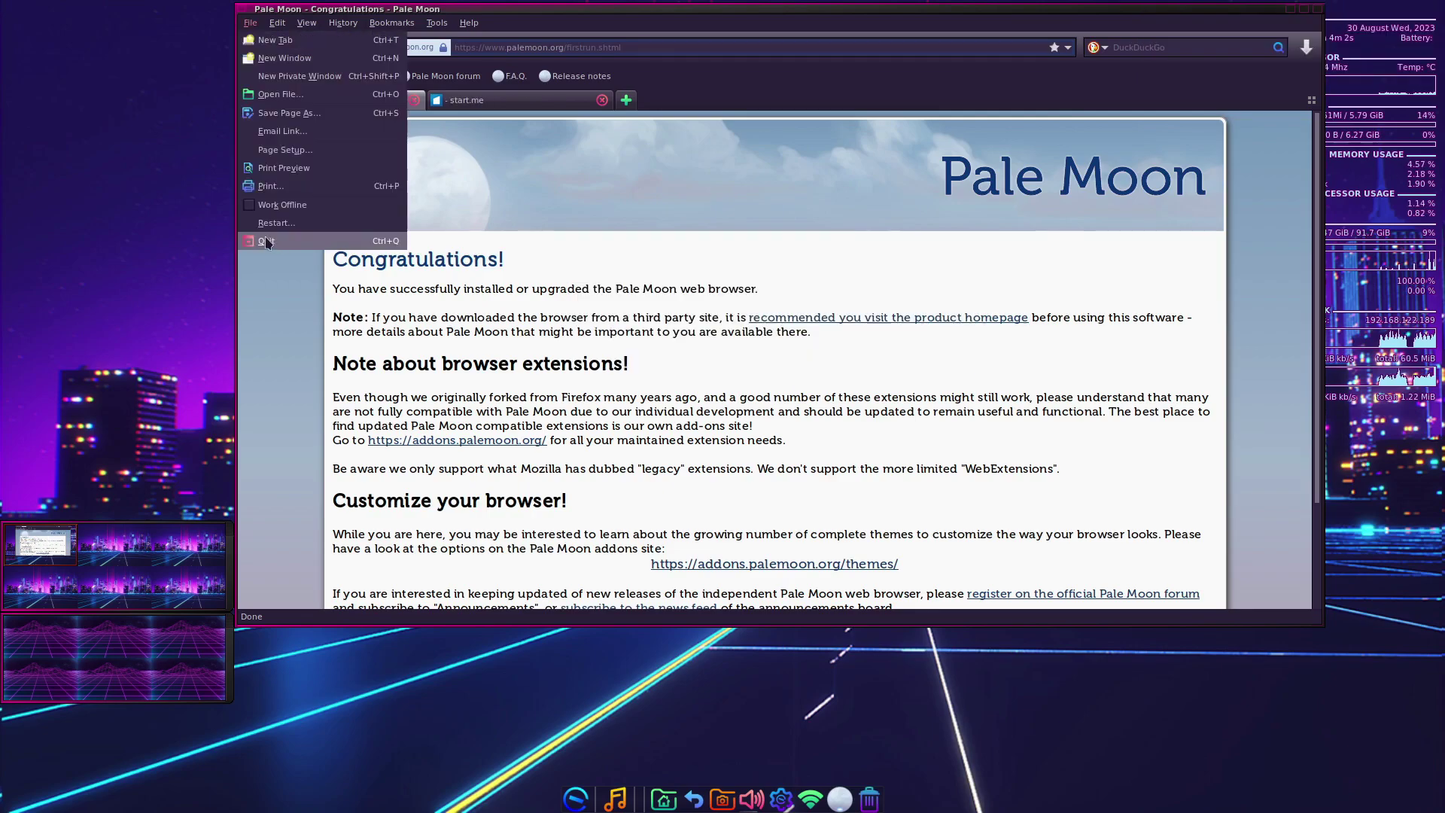
{"action": "left_click", "coordinate": [266, 240]}
- Launch the Music Youtube web app from Sound > Web Applications
{"action": "left_click", "coordinate": [596, 779]}
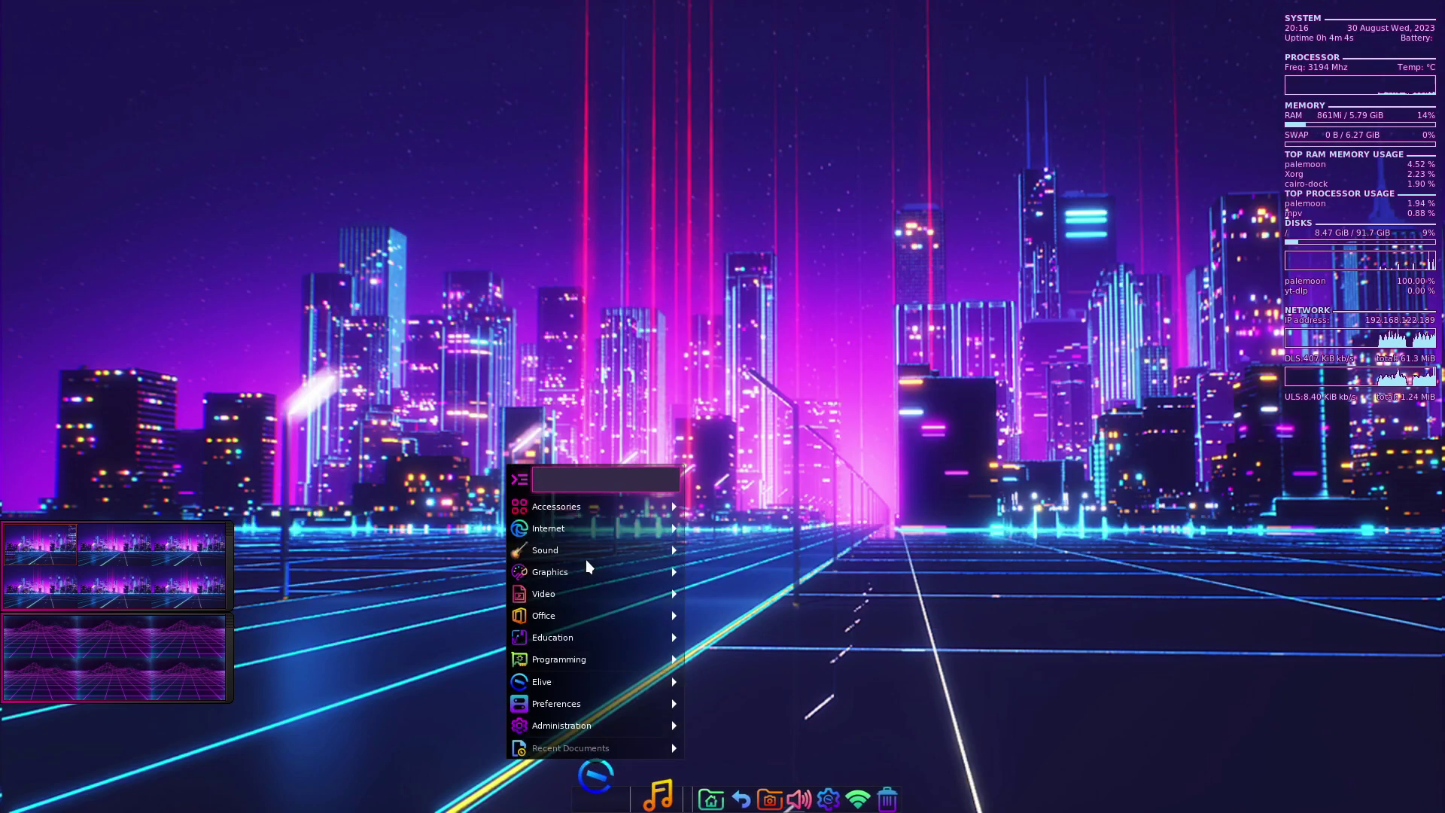
{"action": "mouse_move", "coordinate": [586, 560]}
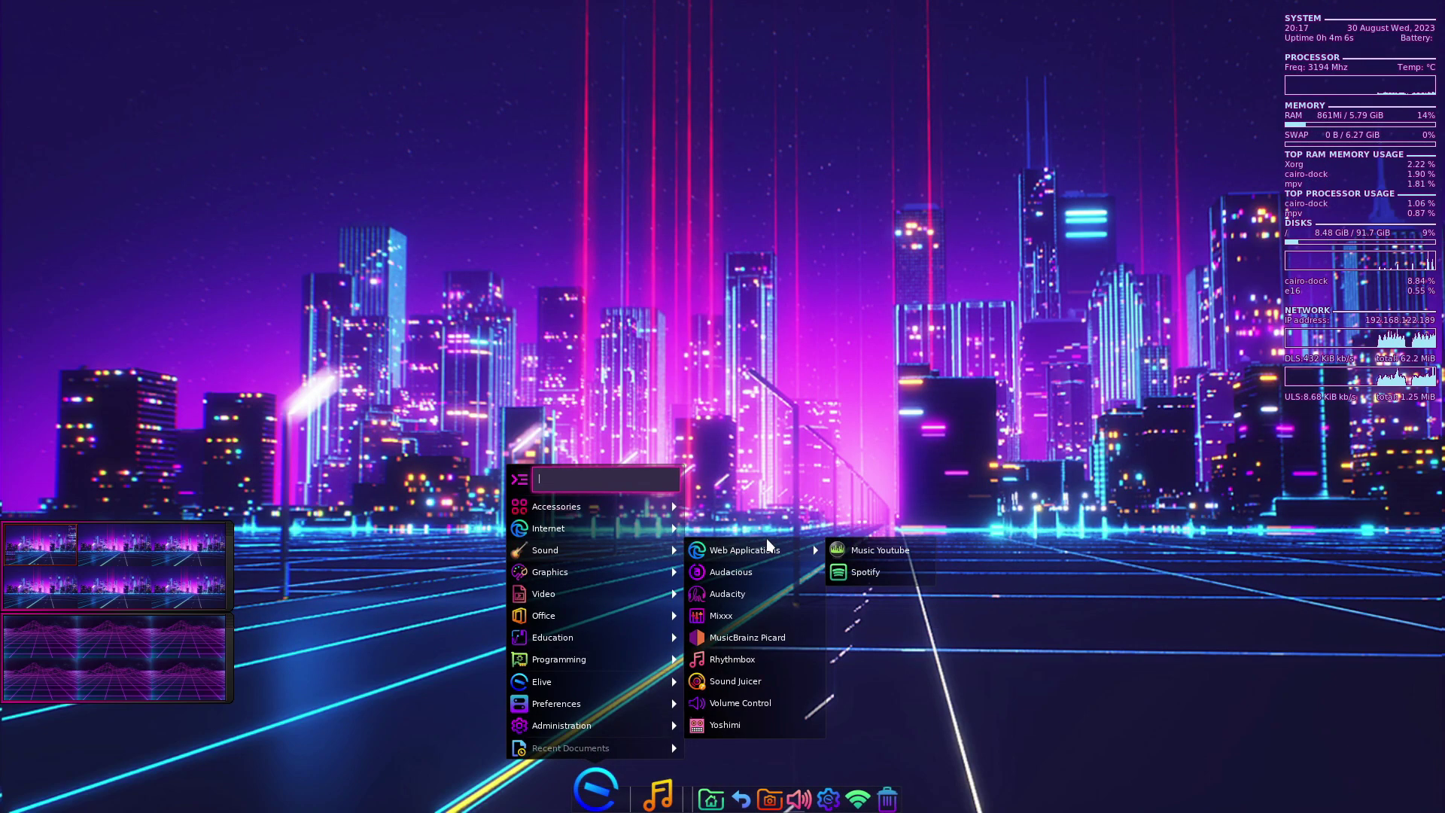
{"action": "left_click", "coordinate": [868, 549]}
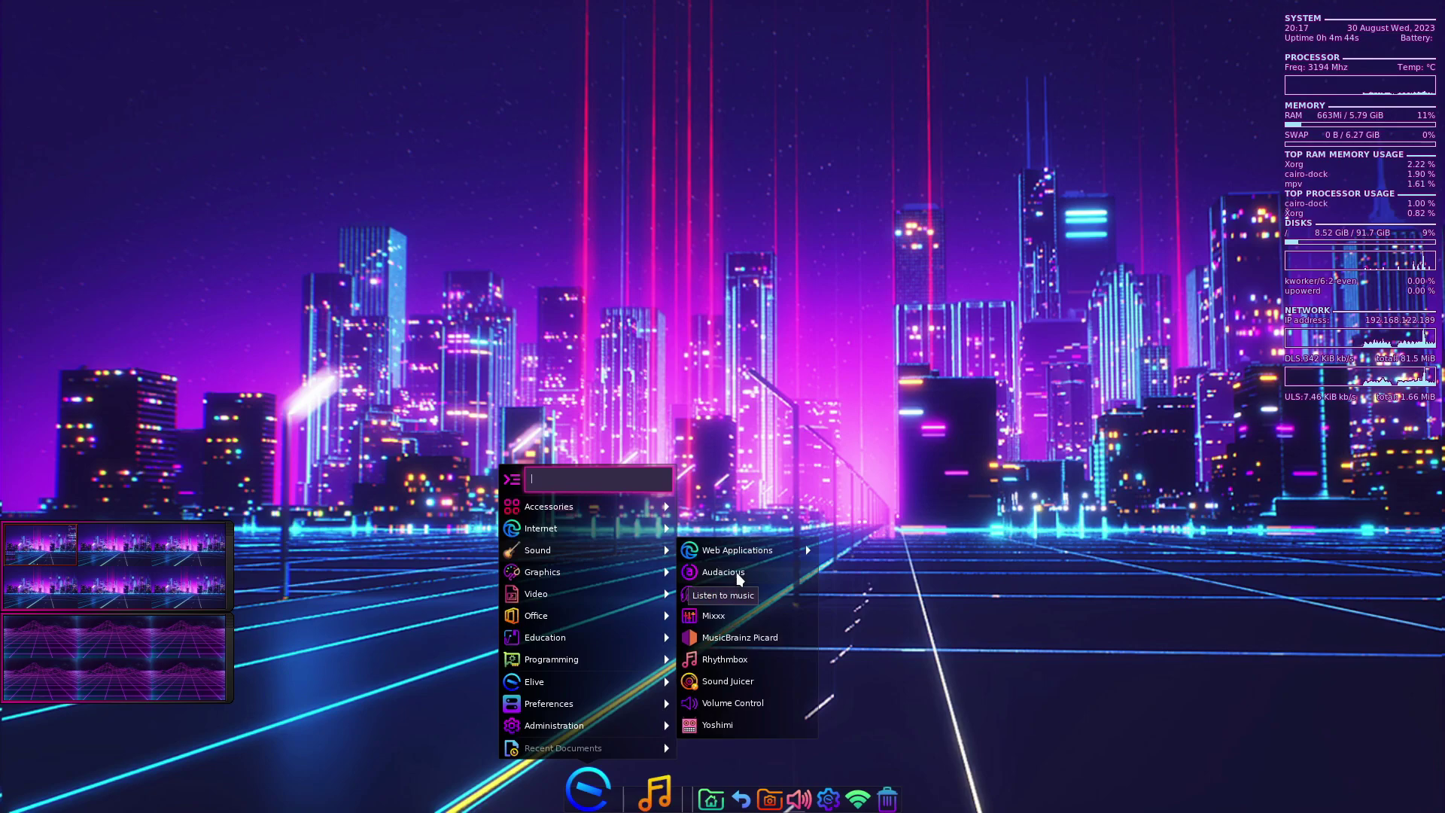
- Launch Audacious, drag its windows to the screen centre, then close the player
{"action": "left_click", "coordinate": [722, 572]}
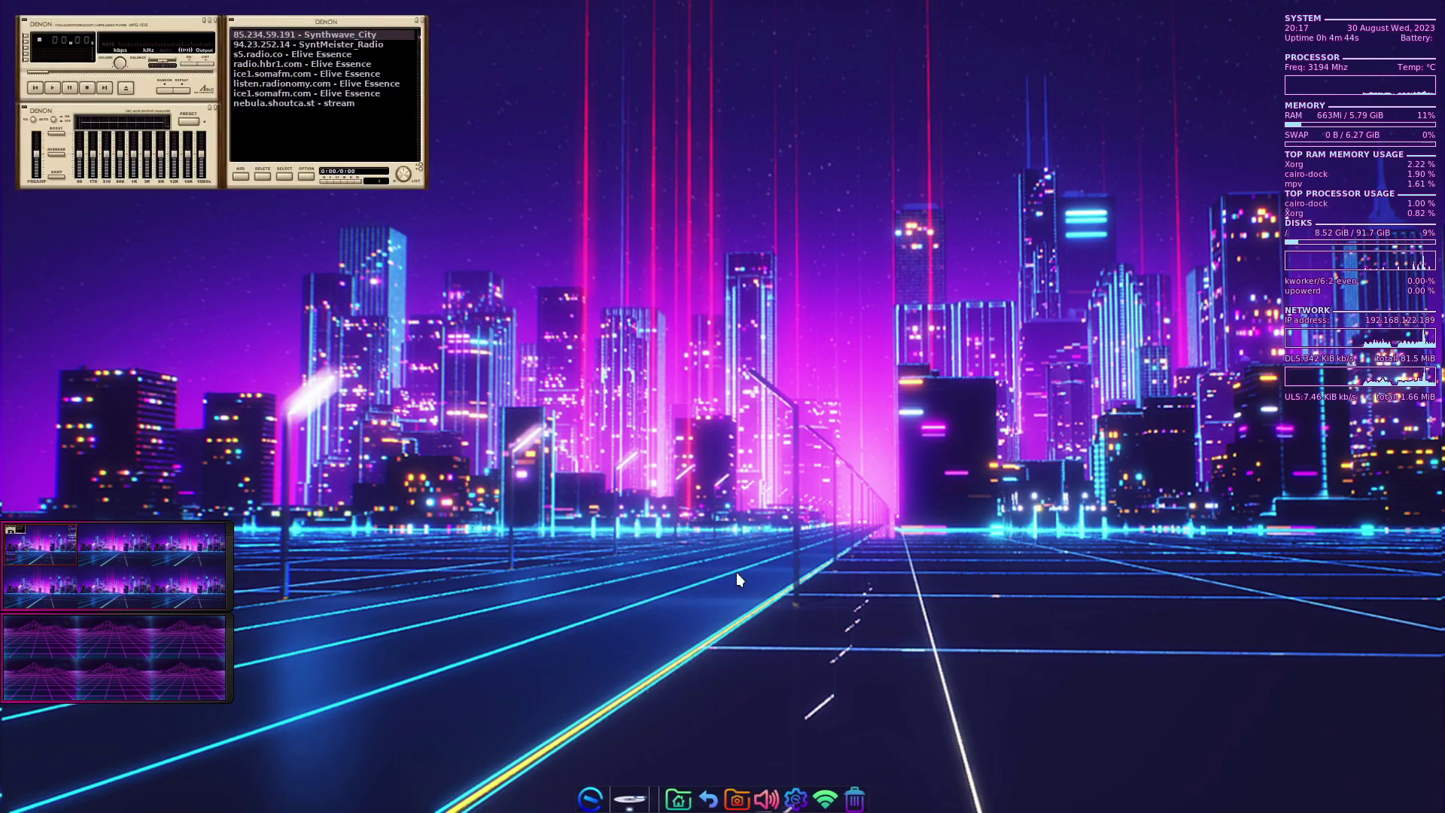
{"action": "left_click_drag", "start_coordinate": [109, 28], "coordinate": [531, 398]}
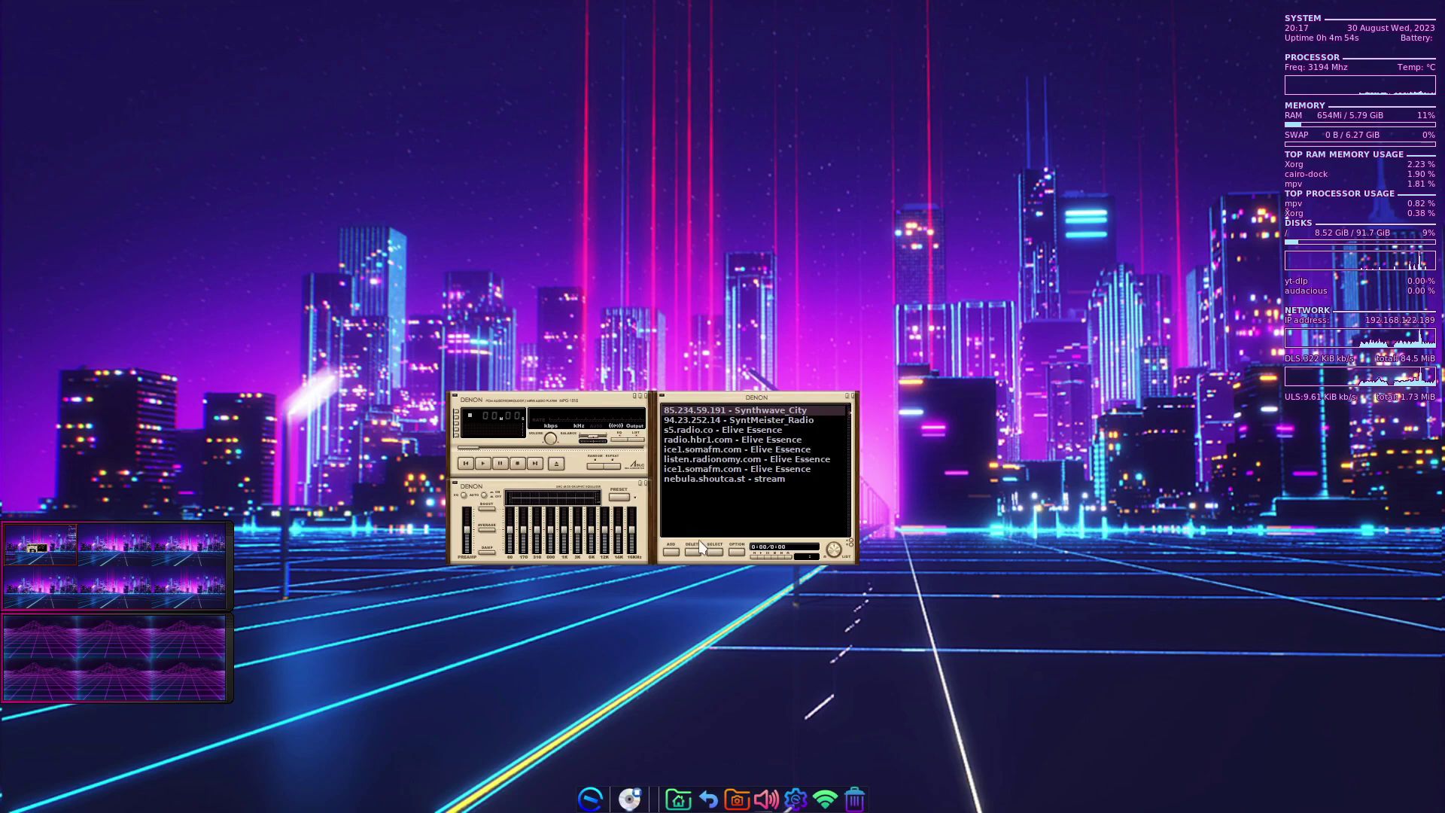
{"action": "left_click", "coordinate": [646, 397]}
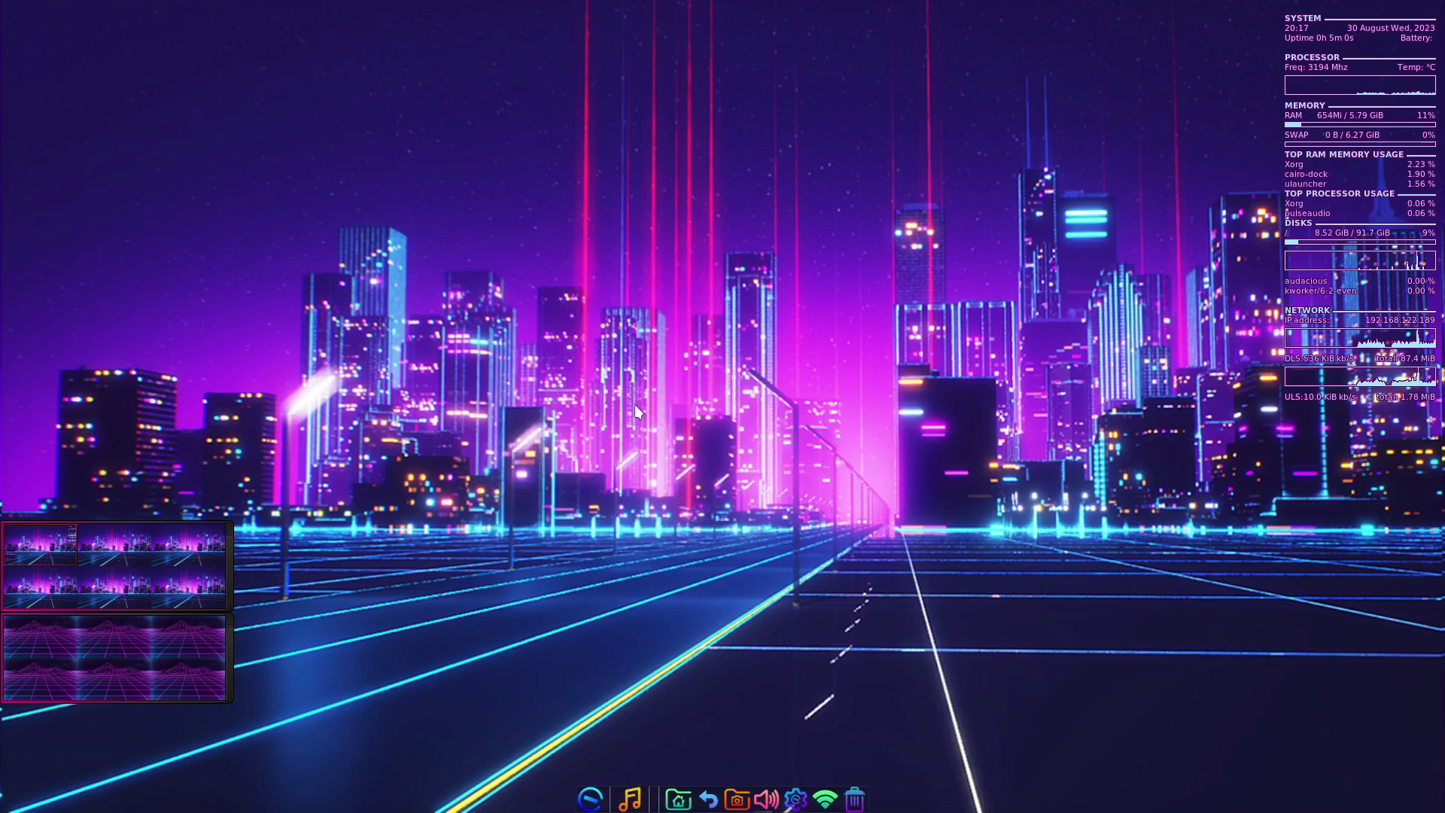
- Launch MyPaint from Graphics and check its version (2.0.1) in Help > About
{"action": "left_click", "coordinate": [590, 799]}
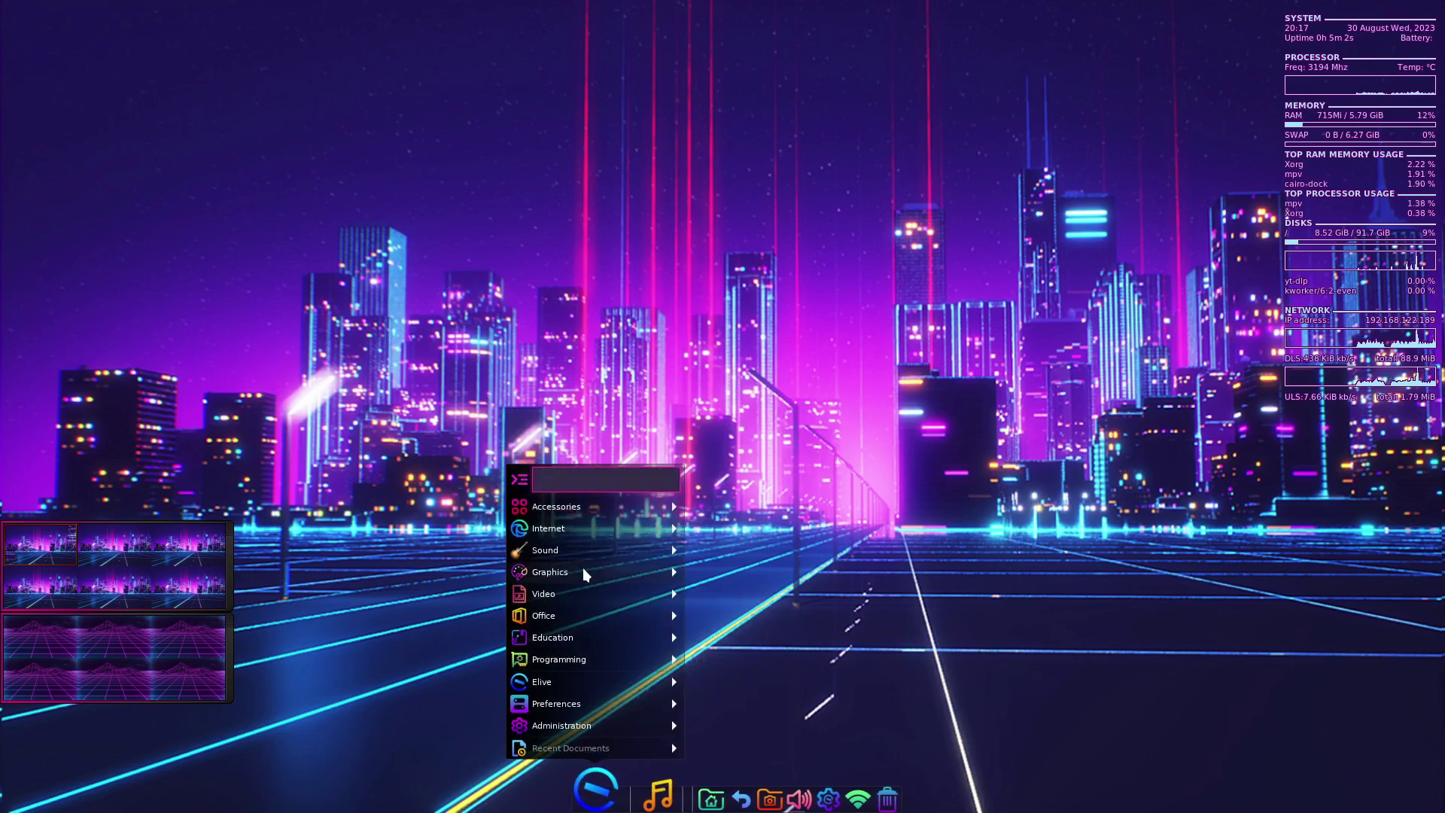
{"action": "mouse_move", "coordinate": [583, 568]}
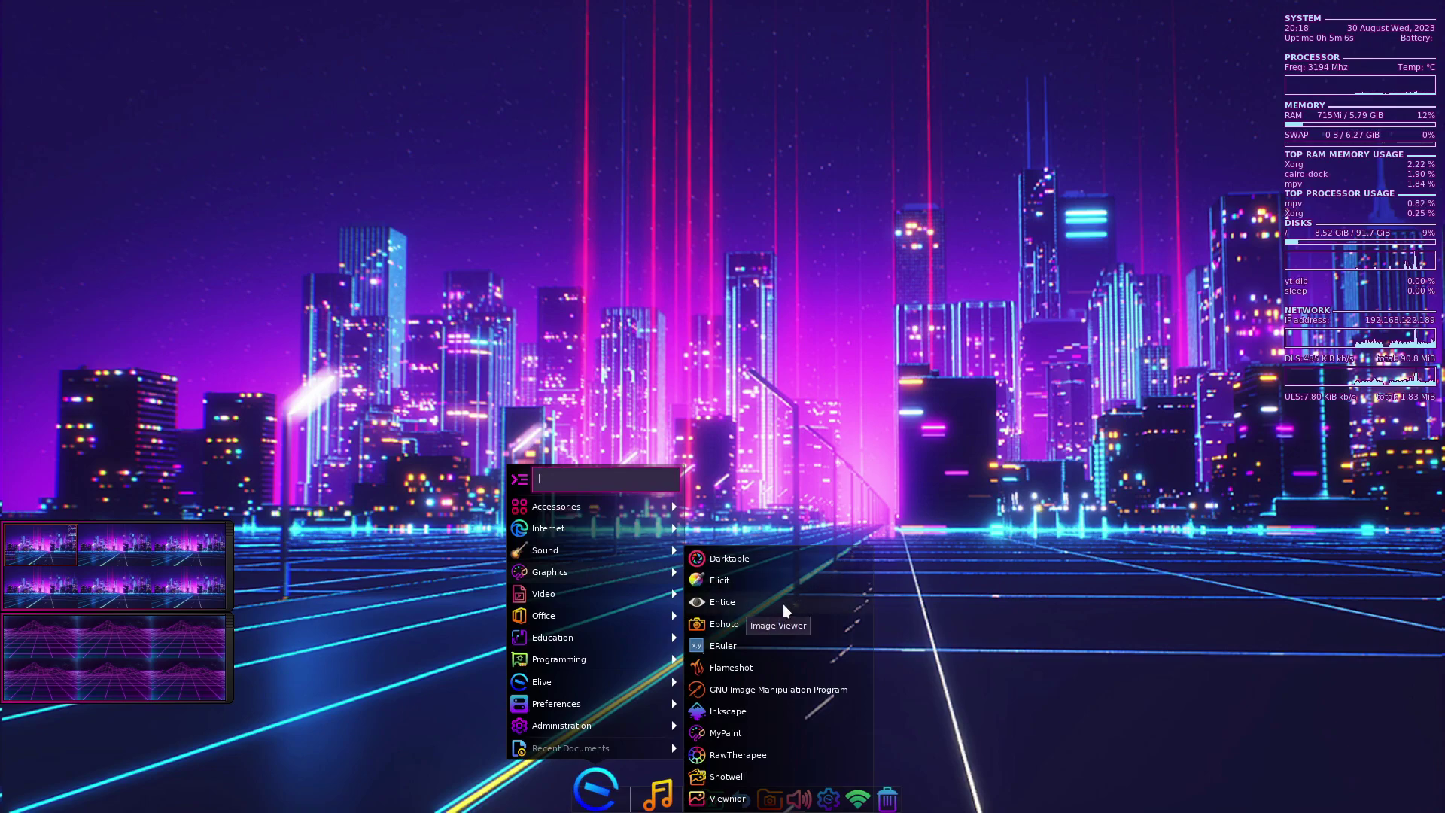
{"action": "left_click", "coordinate": [766, 729]}
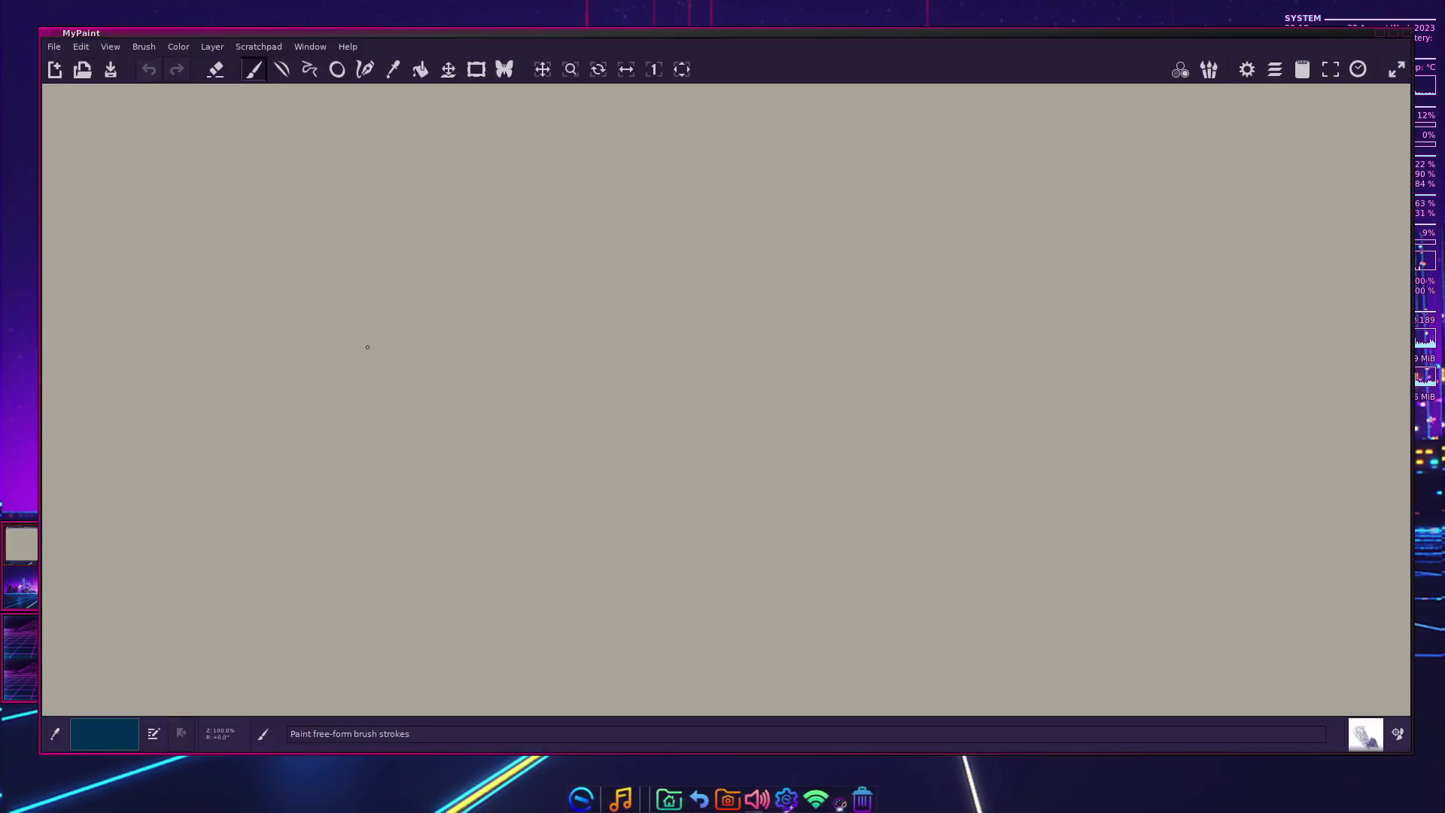
{"action": "left_click", "coordinate": [347, 46]}
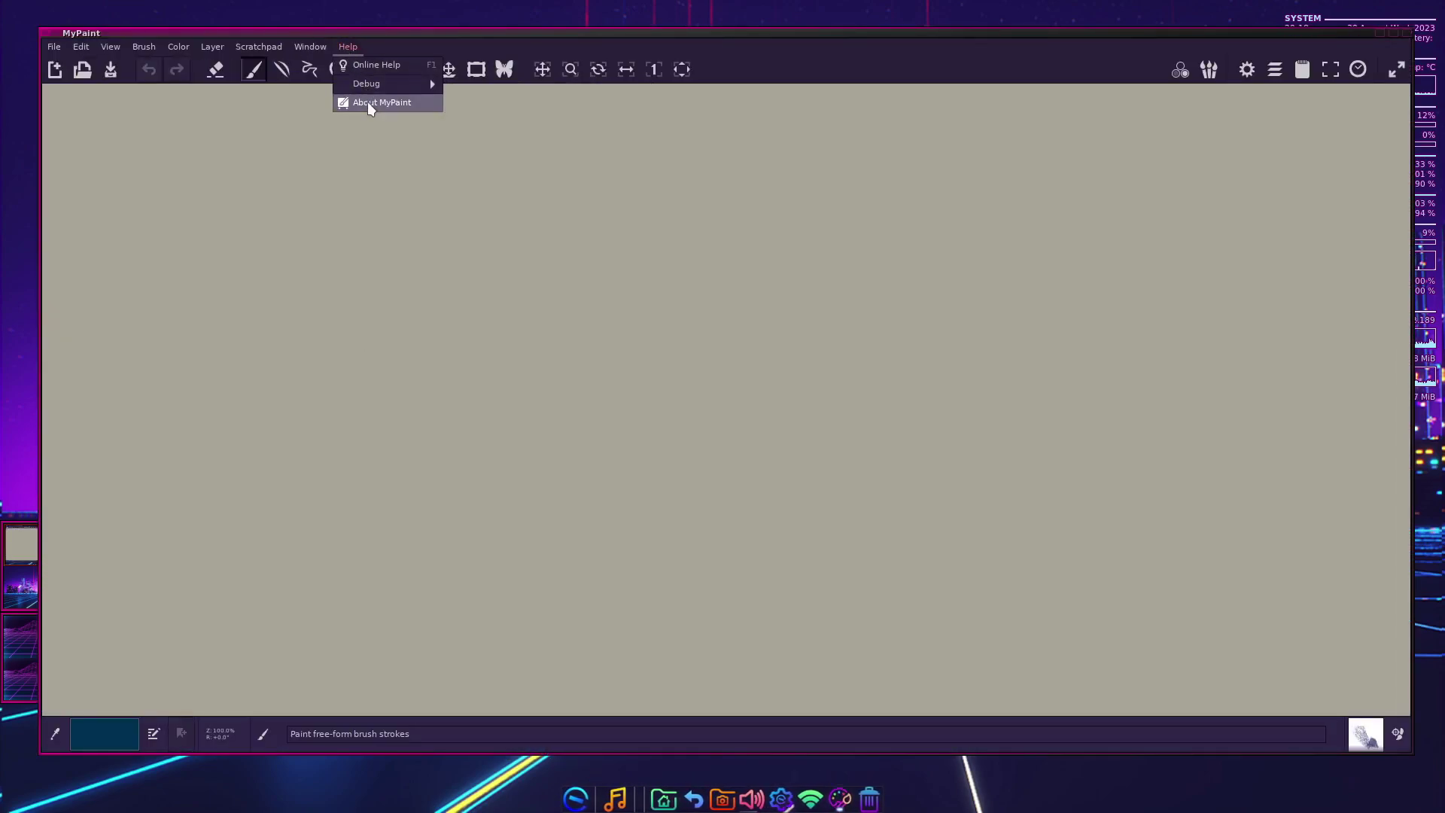
{"action": "left_click", "coordinate": [368, 102]}
{"action": "left_click", "coordinate": [832, 503]}
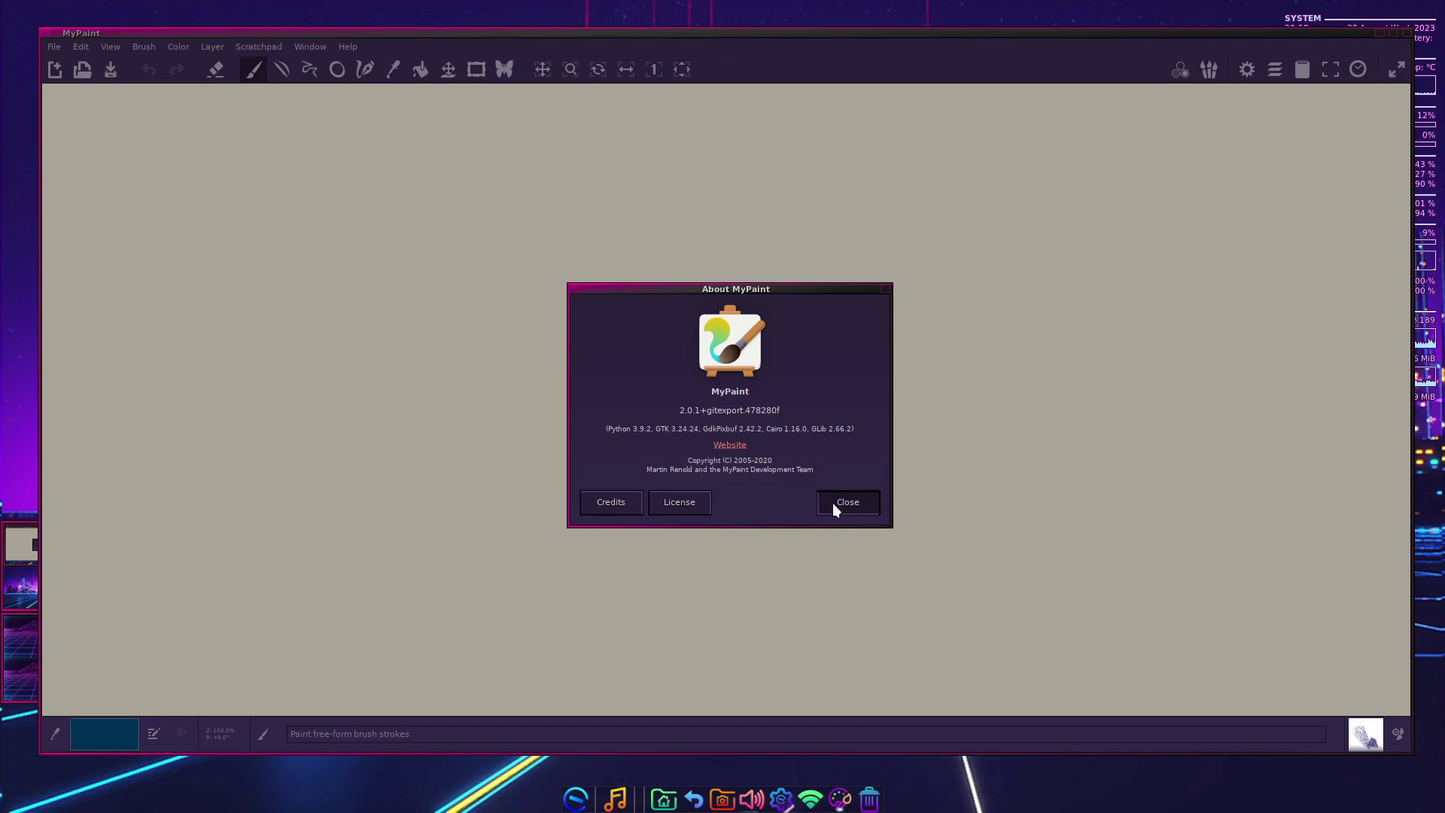
- Paint a looping blue stroke across the canvas, then quit MyPaint without saving
{"action": "mouse_move", "coordinate": [213, 188]}
{"action": "left_mouse_down"}
{"action": "mouse_move", "coordinate": [462, 422]}
{"action": "mouse_move", "coordinate": [1279, 344]}
{"action": "left_mouse_up"}
{"action": "left_click", "coordinate": [47, 46]}
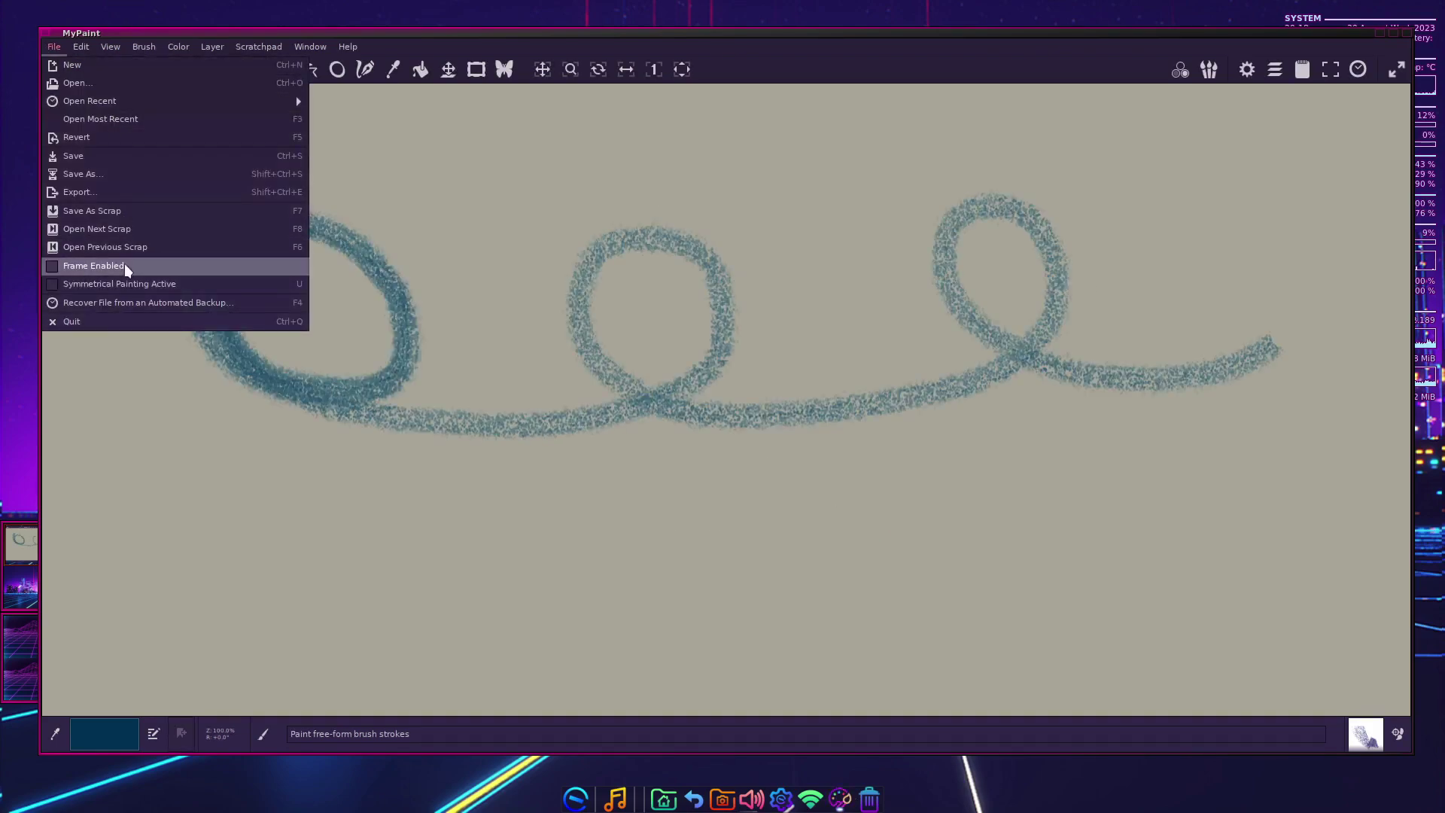
{"action": "left_click", "coordinate": [113, 317]}
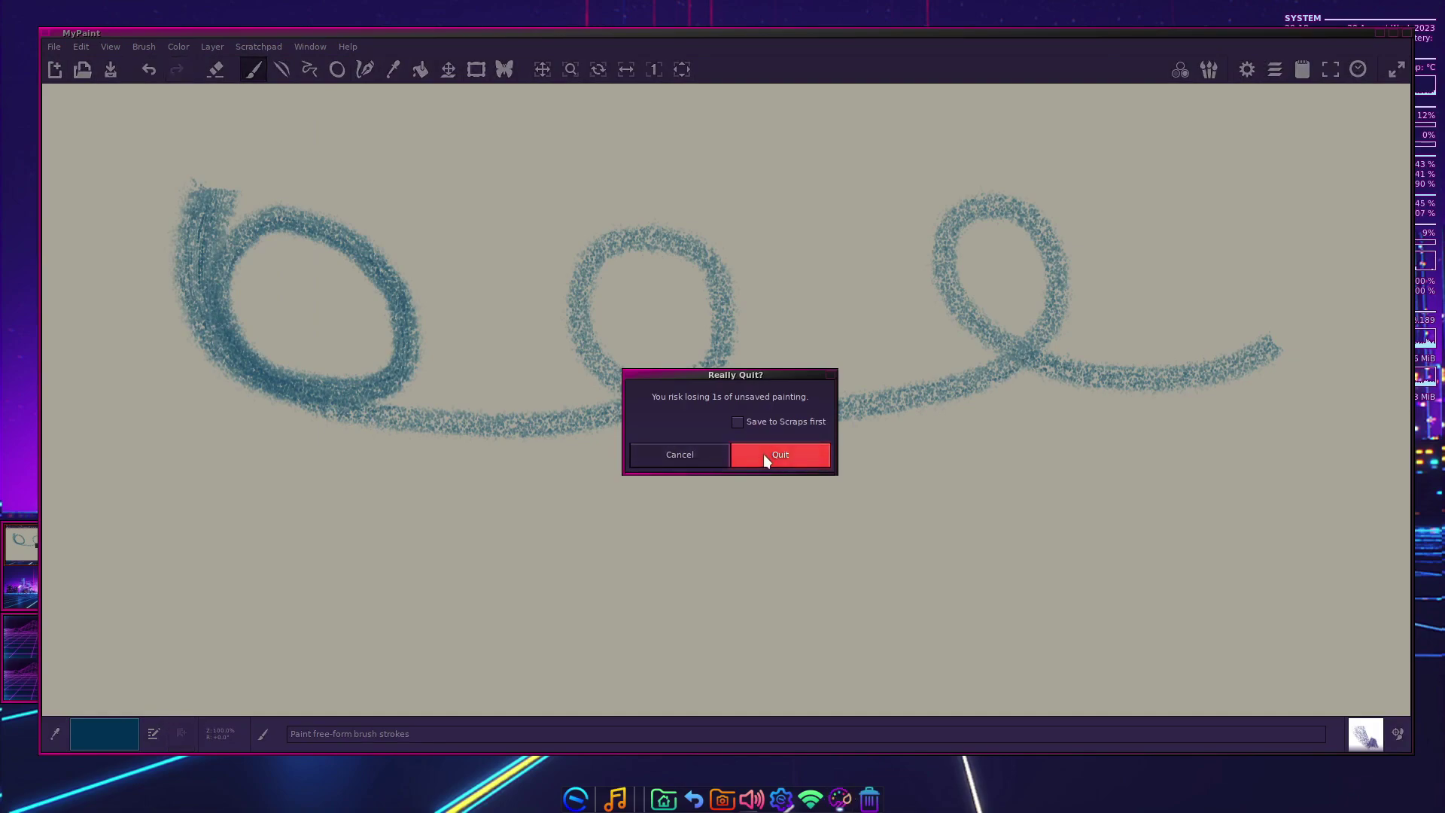
{"action": "left_click", "coordinate": [764, 454]}
{"action": "left_click", "coordinate": [575, 797]}
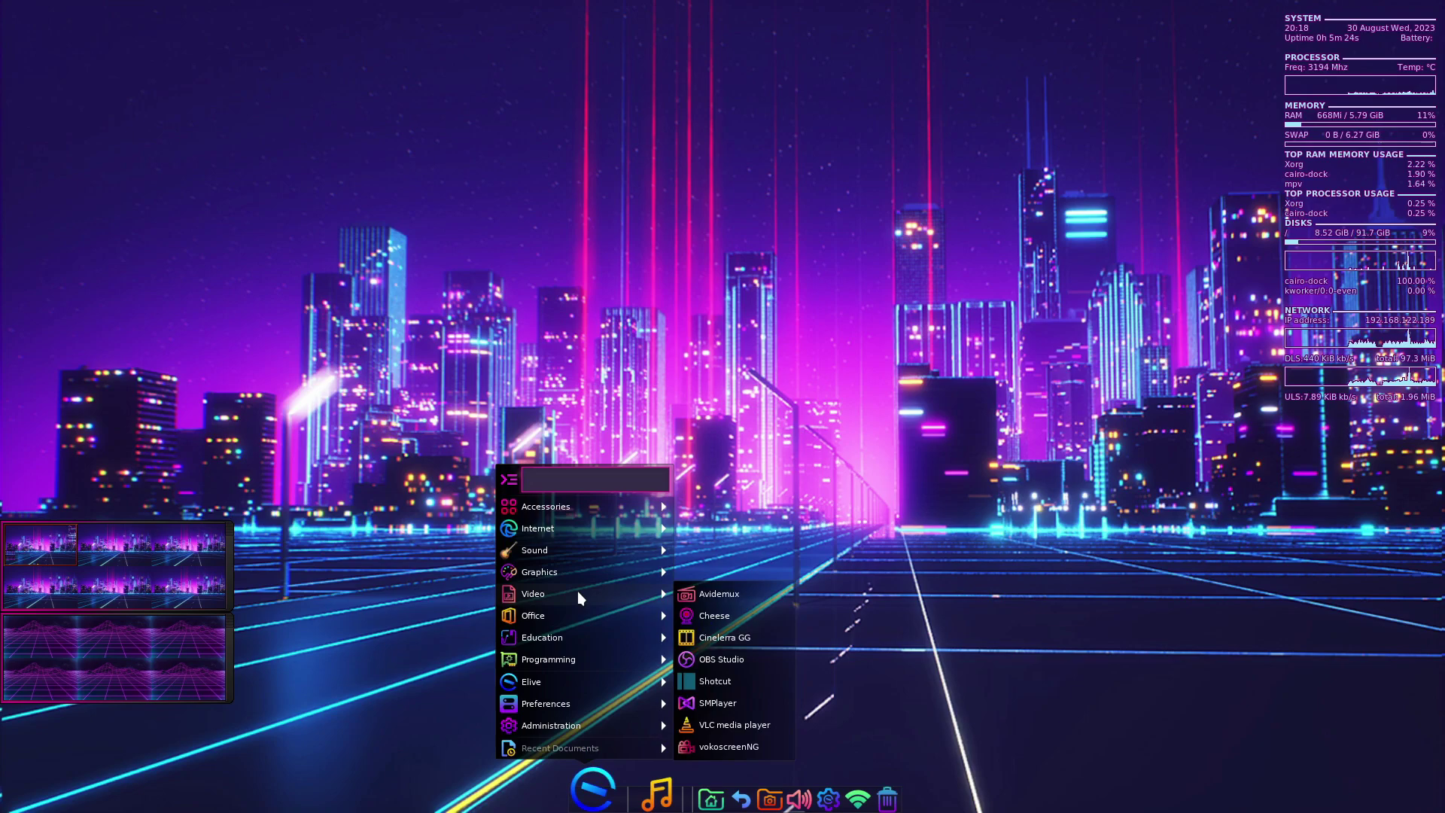
- Launch Cinelerra GG, dismiss its tip, and close the Compositor, Viewer, Program and Resources windows
{"action": "left_click", "coordinate": [747, 638]}
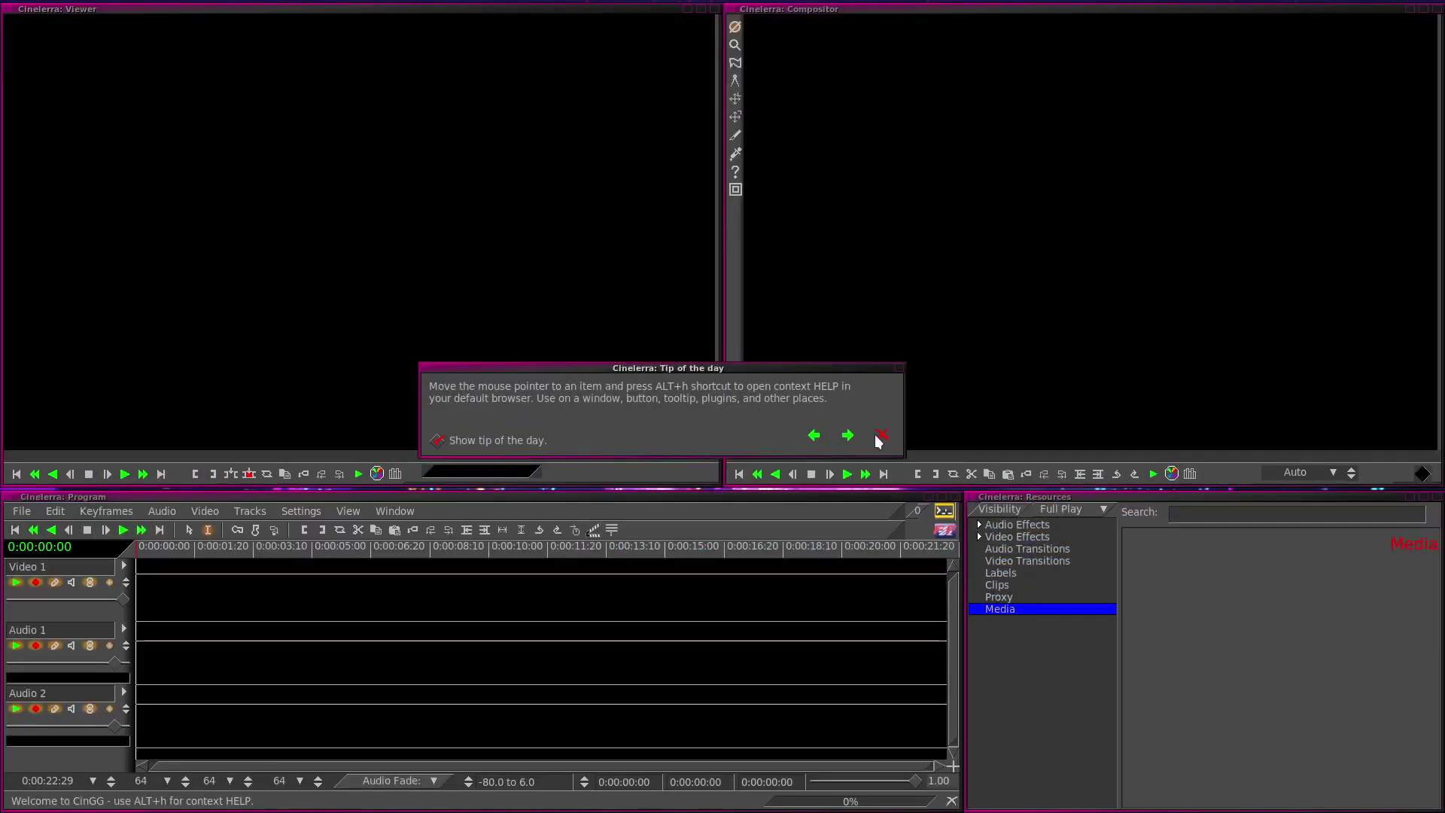
{"action": "left_click", "coordinate": [880, 436]}
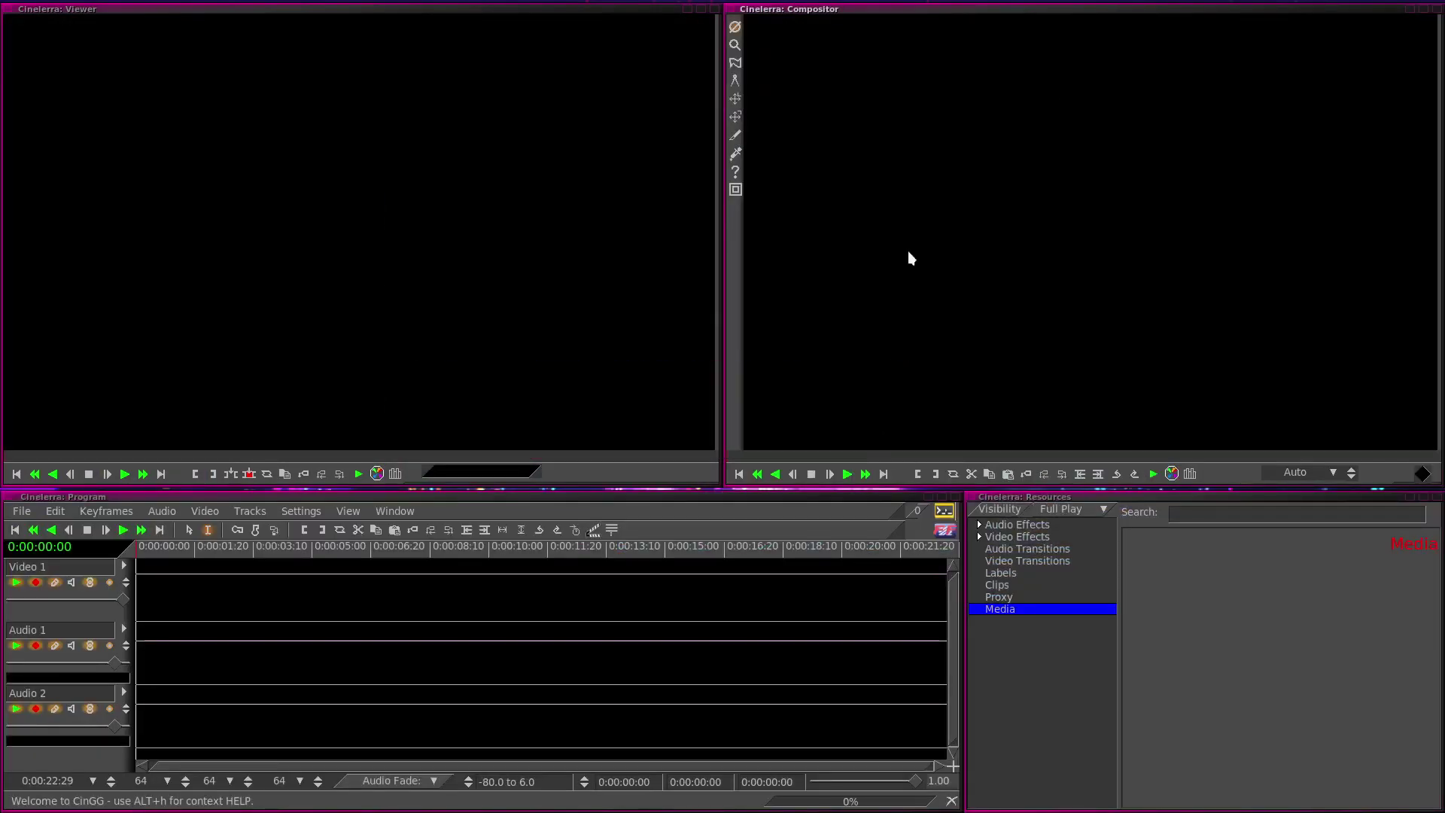
{"action": "left_click", "coordinate": [1436, 10]}
{"action": "left_click", "coordinate": [715, 8]}
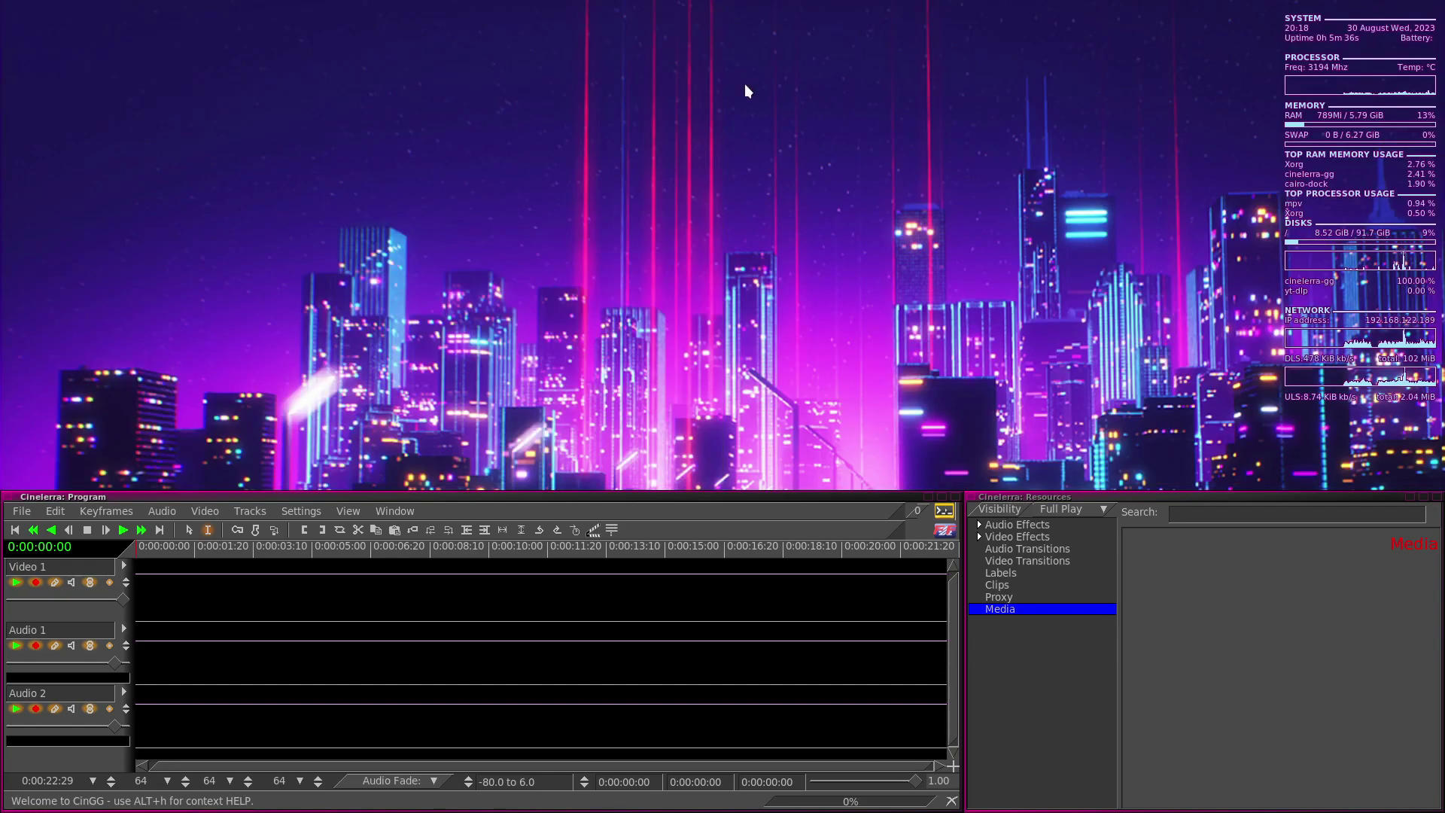
{"action": "left_click", "coordinate": [954, 497]}
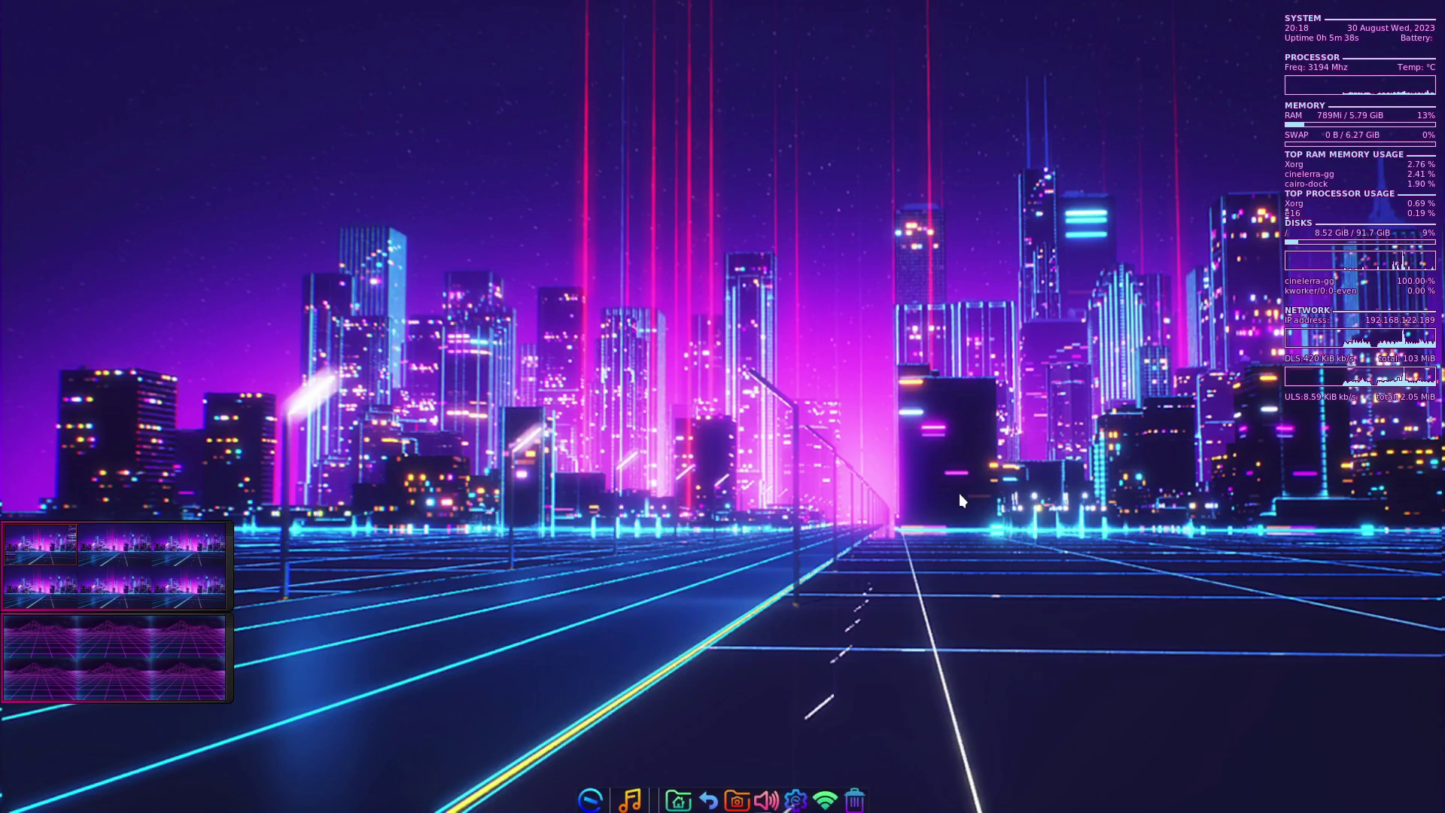
- Launch LibreOffice Writer from the Office menu and turn off Show tips on startup
{"action": "left_click", "coordinate": [600, 807]}
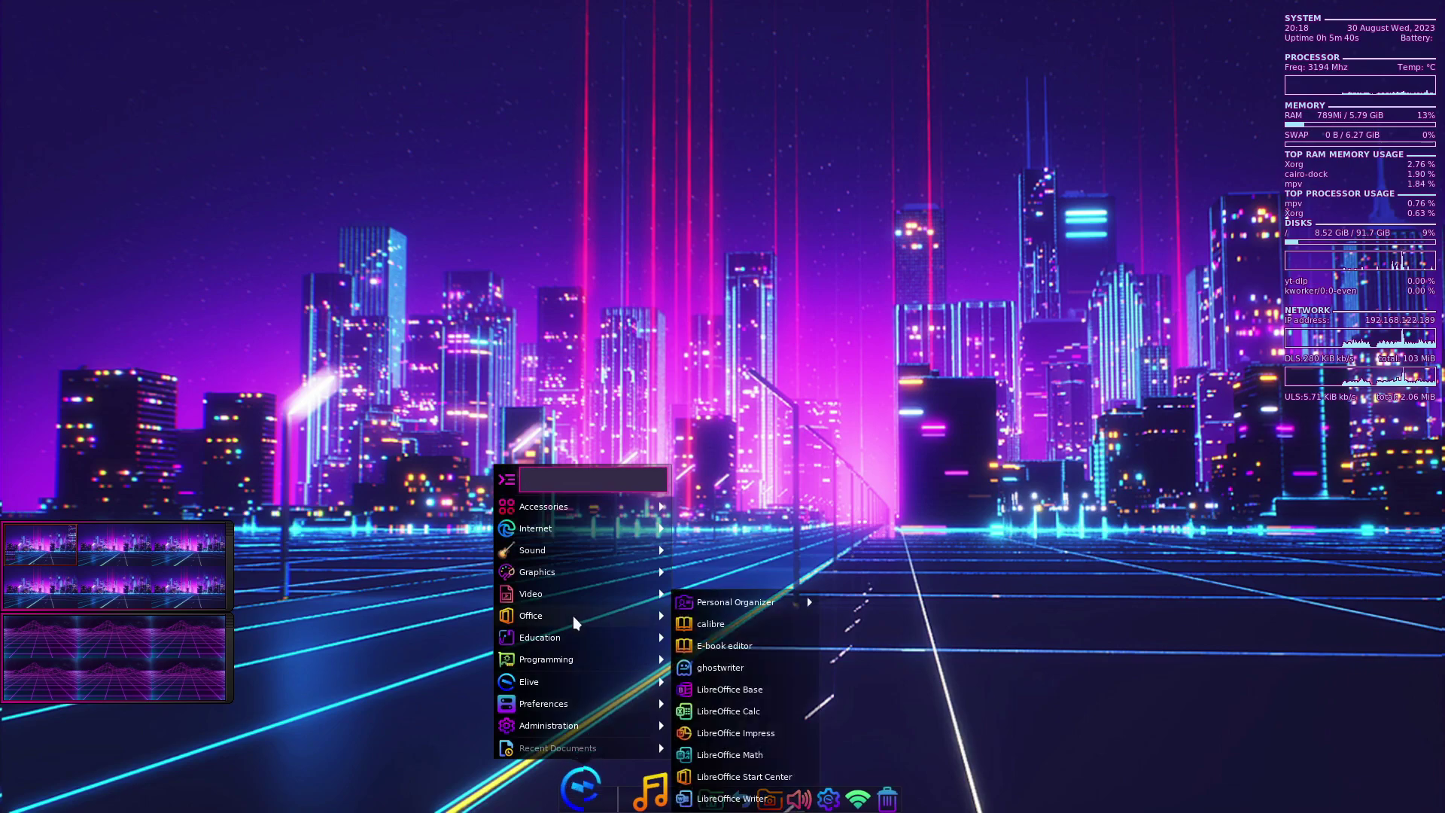
{"action": "mouse_move", "coordinate": [778, 595]}
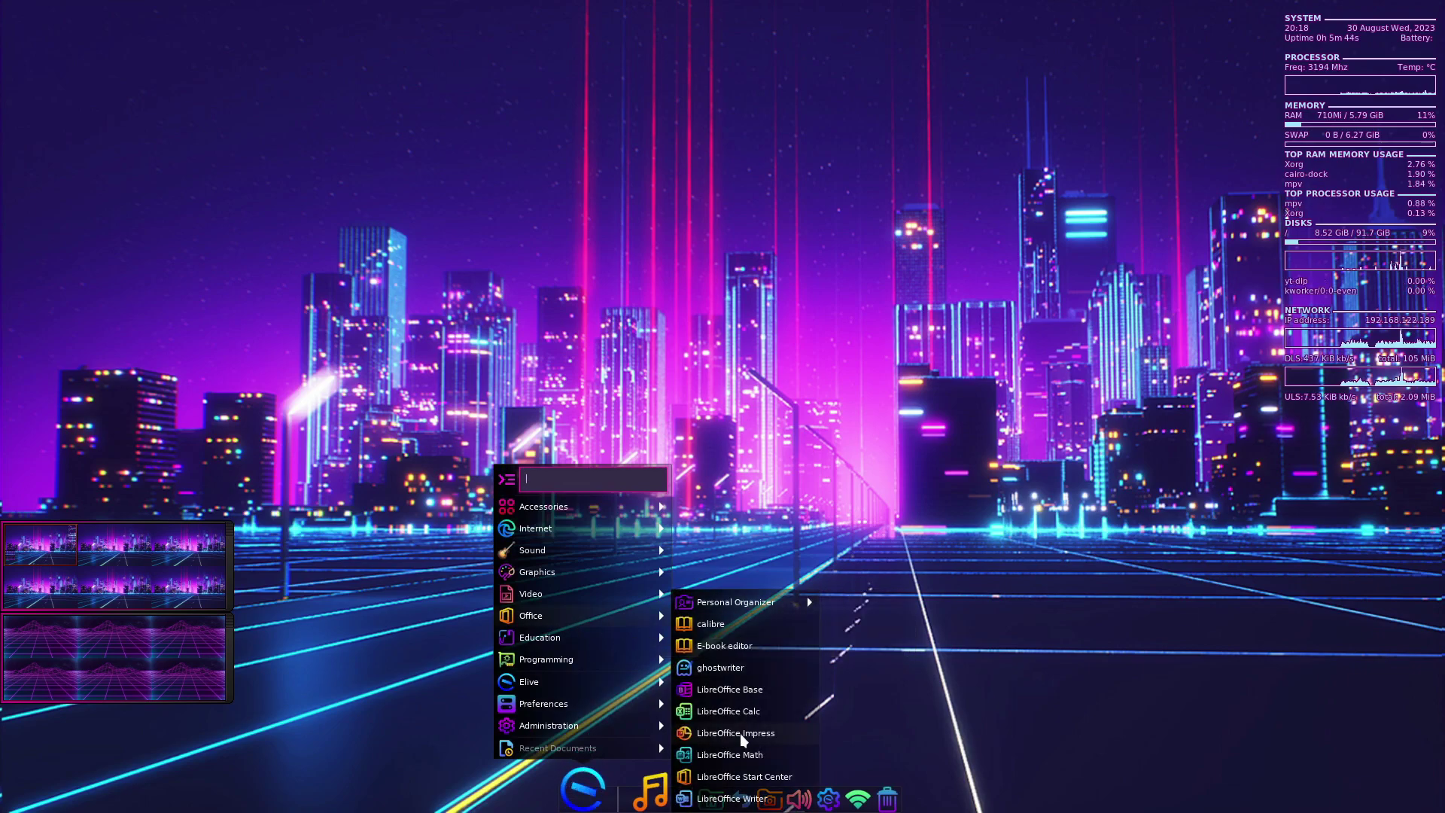
{"action": "left_click", "coordinate": [733, 800]}
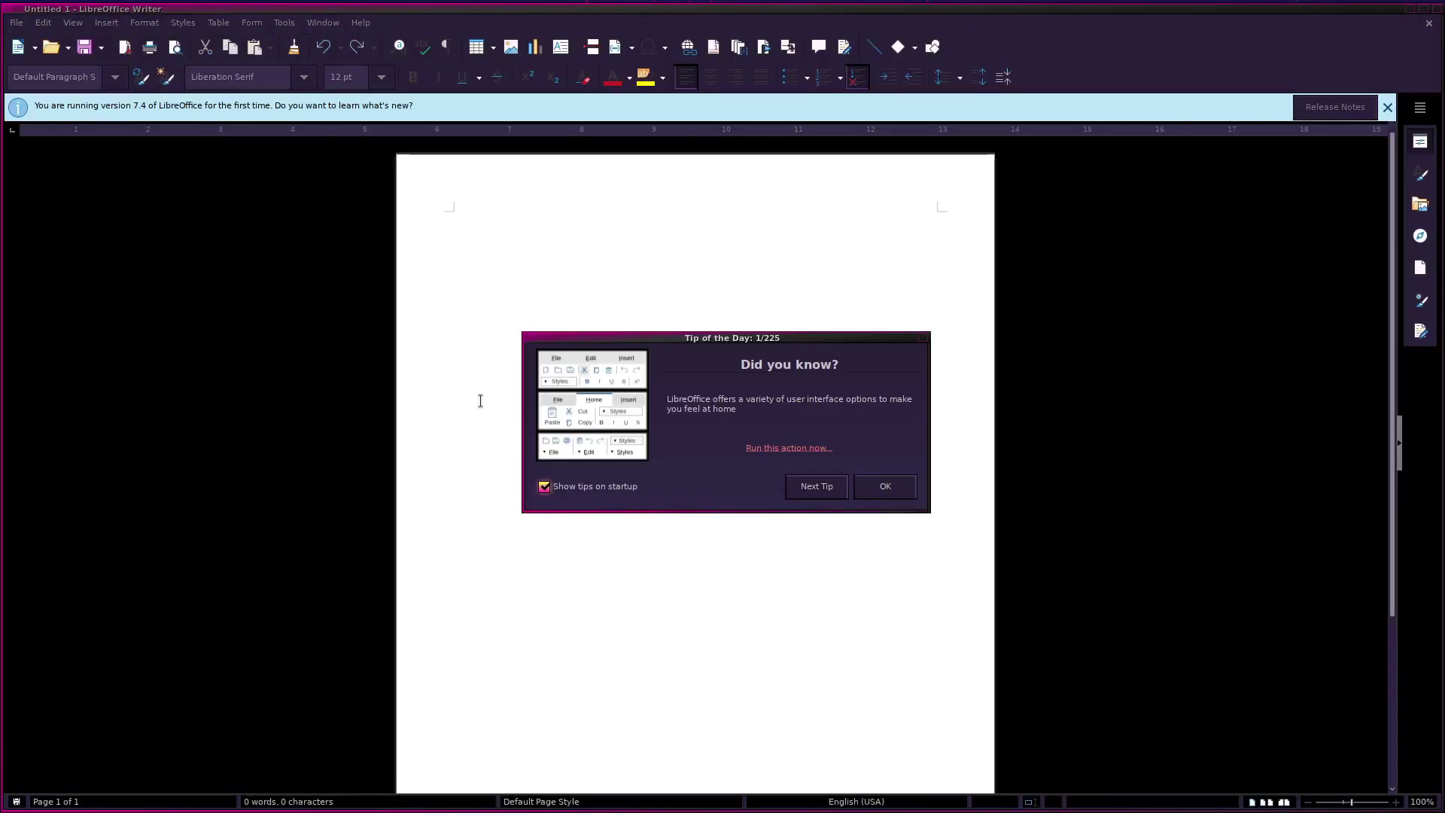
{"action": "left_click", "coordinate": [592, 483]}
{"action": "left_click", "coordinate": [901, 491]}
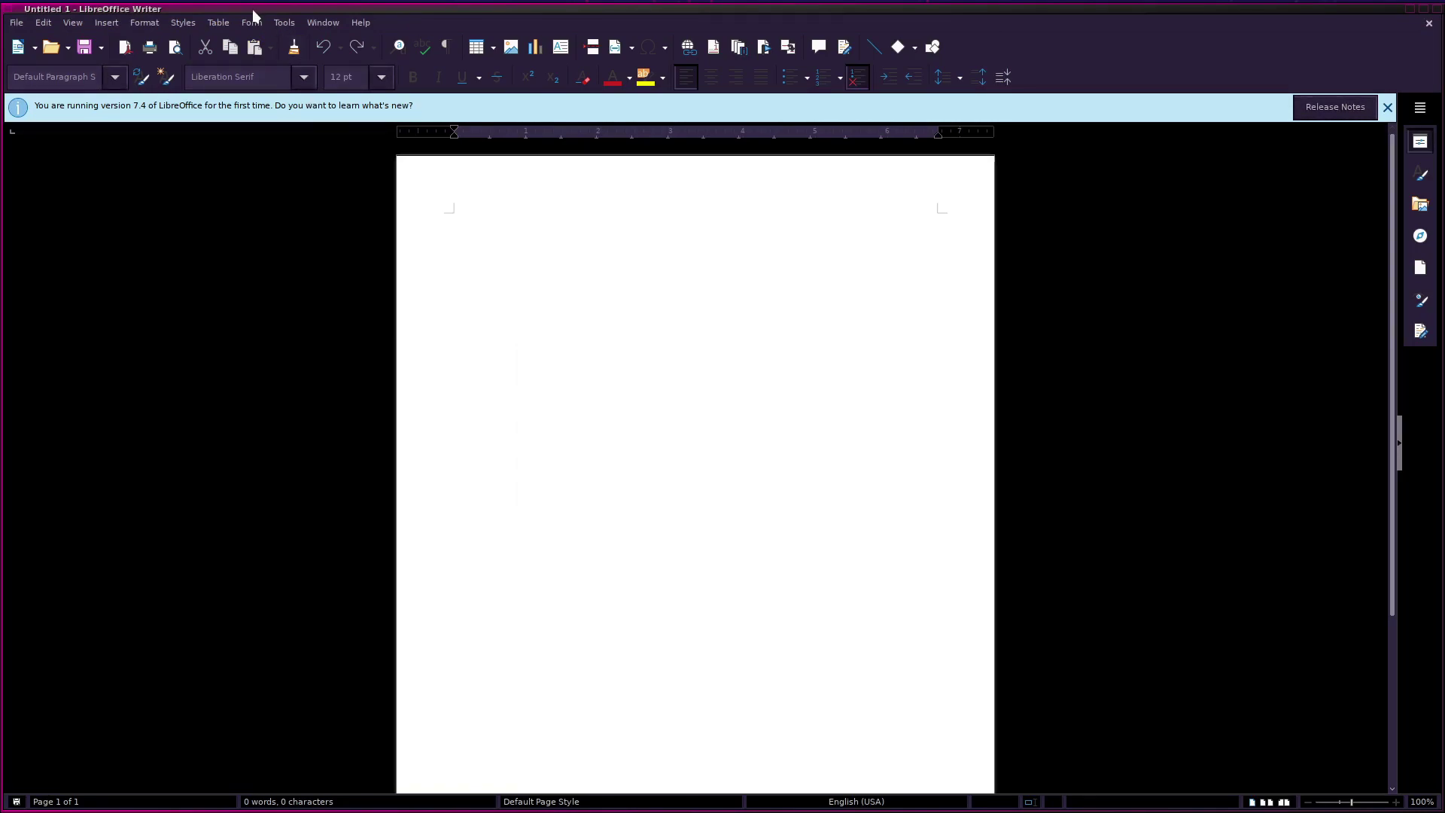
- Check the LibreOffice version (7.4.5.1) in Help > About, then exit LibreOffice
{"action": "left_click", "coordinate": [361, 23]}
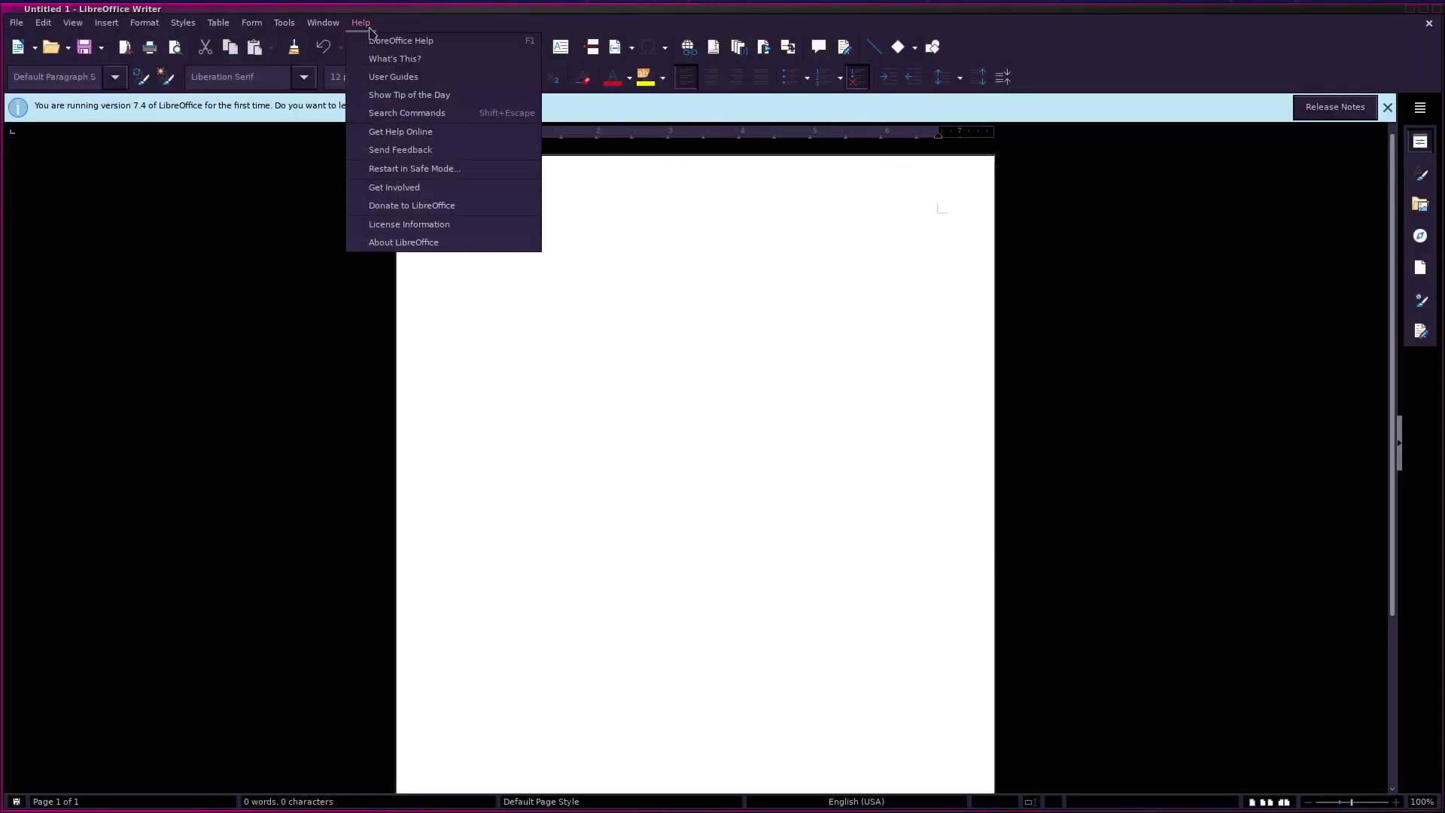
{"action": "left_click", "coordinate": [442, 244]}
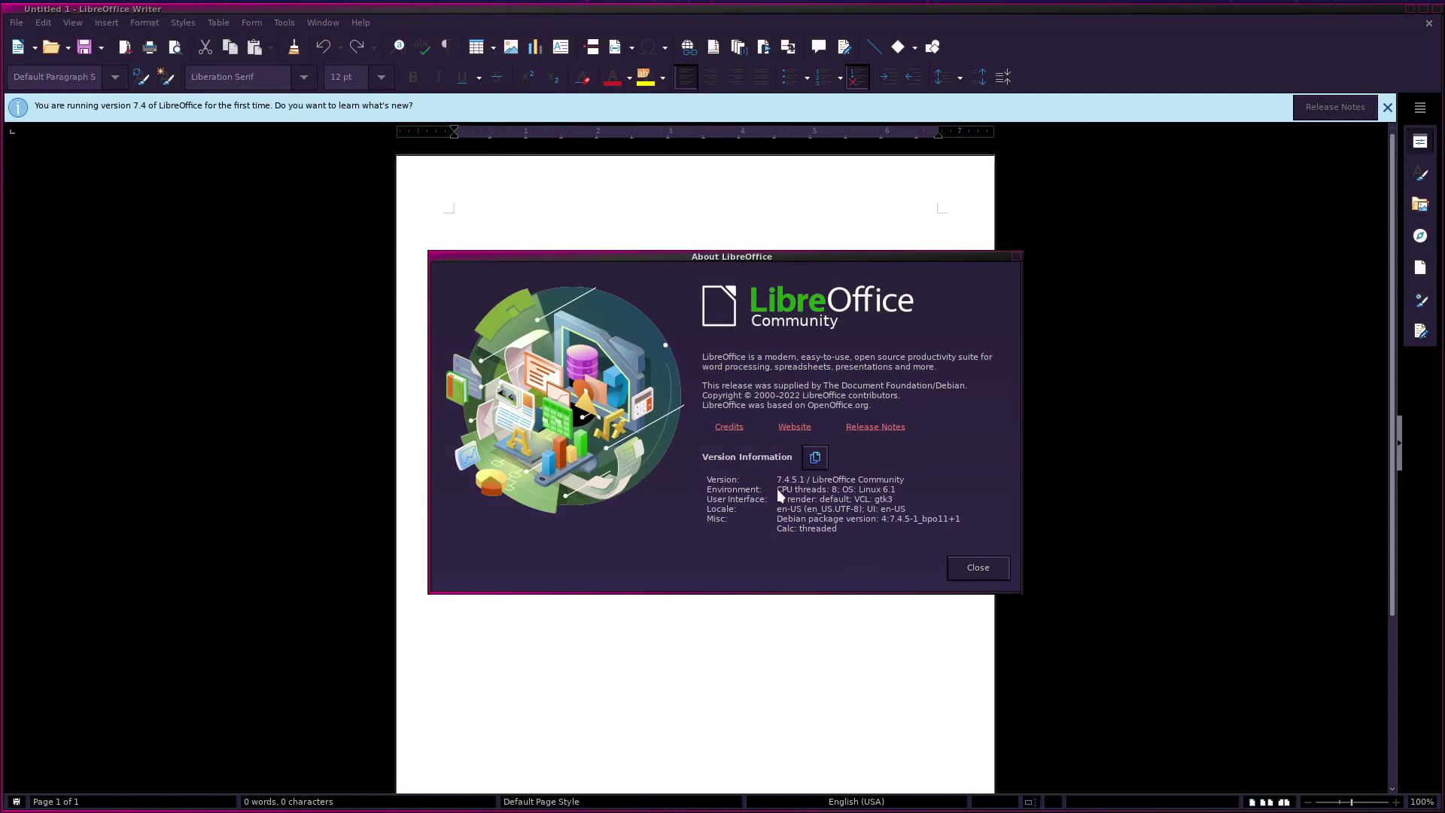
{"action": "left_click", "coordinate": [971, 568]}
{"action": "left_click", "coordinate": [16, 22]}
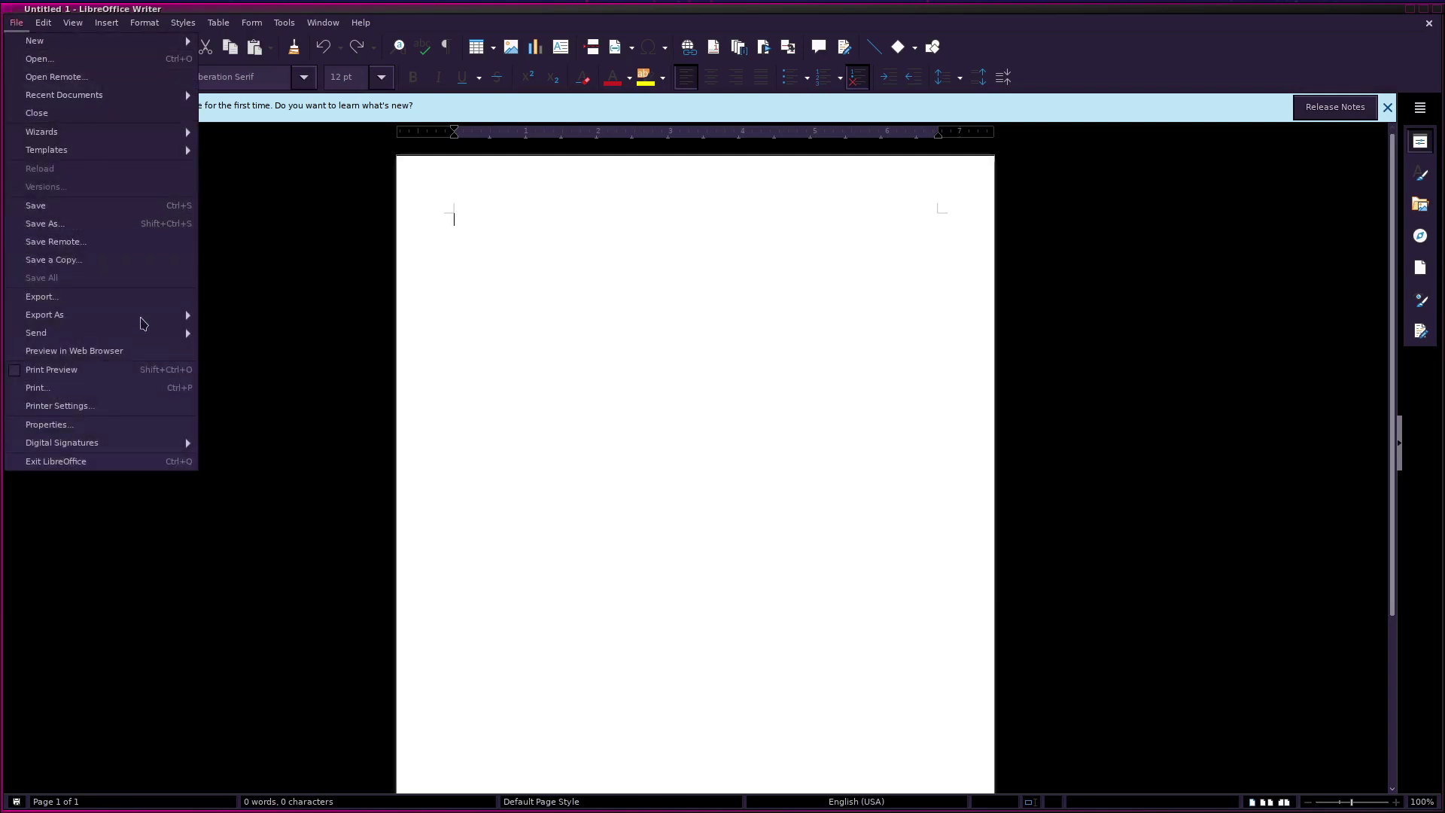
{"action": "left_click", "coordinate": [91, 462]}
- Launch Elive Center from the Elive submenu of the dock's applications menu
{"action": "left_click", "coordinate": [581, 768]}
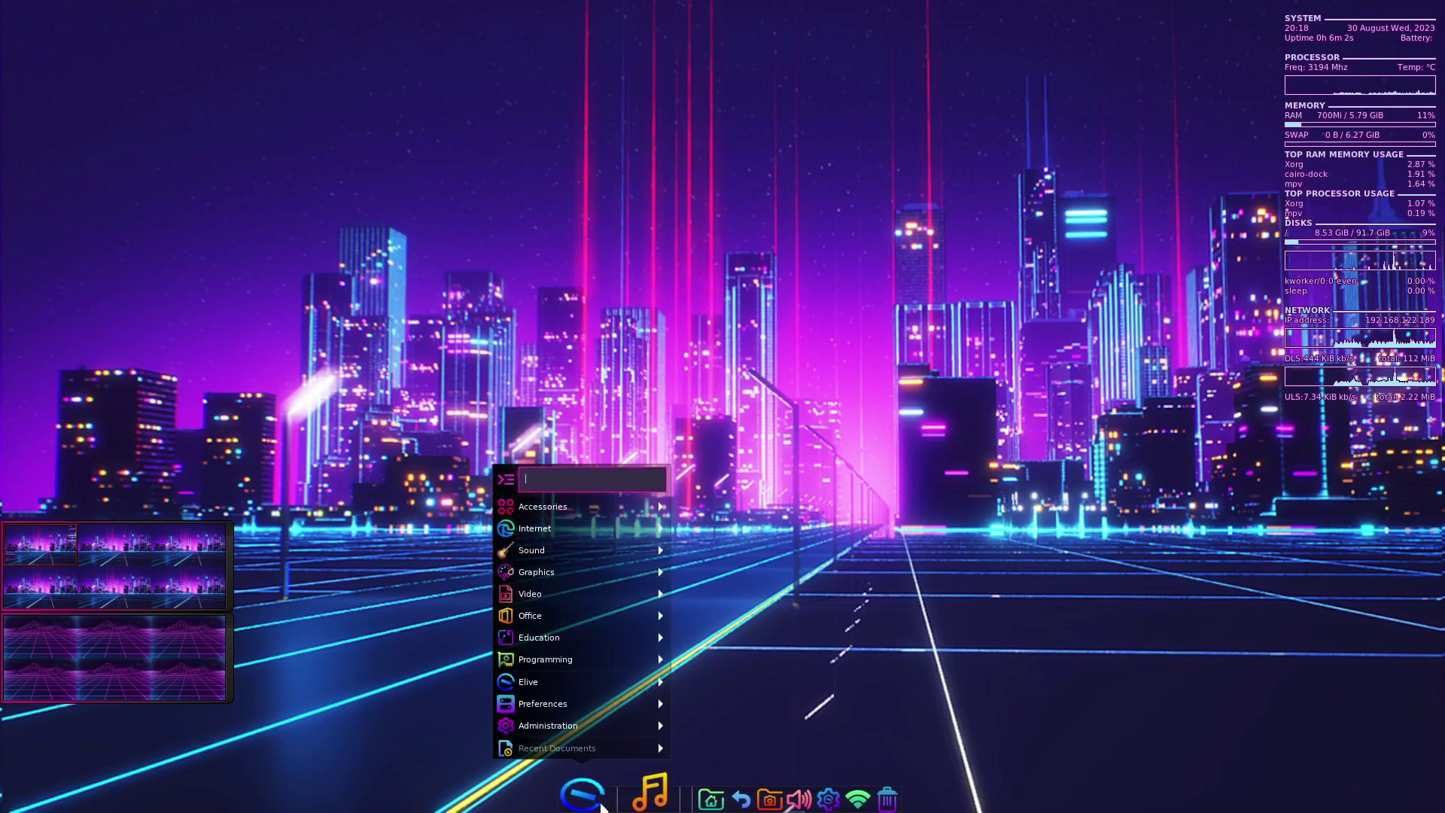
{"action": "mouse_move", "coordinate": [603, 638]}
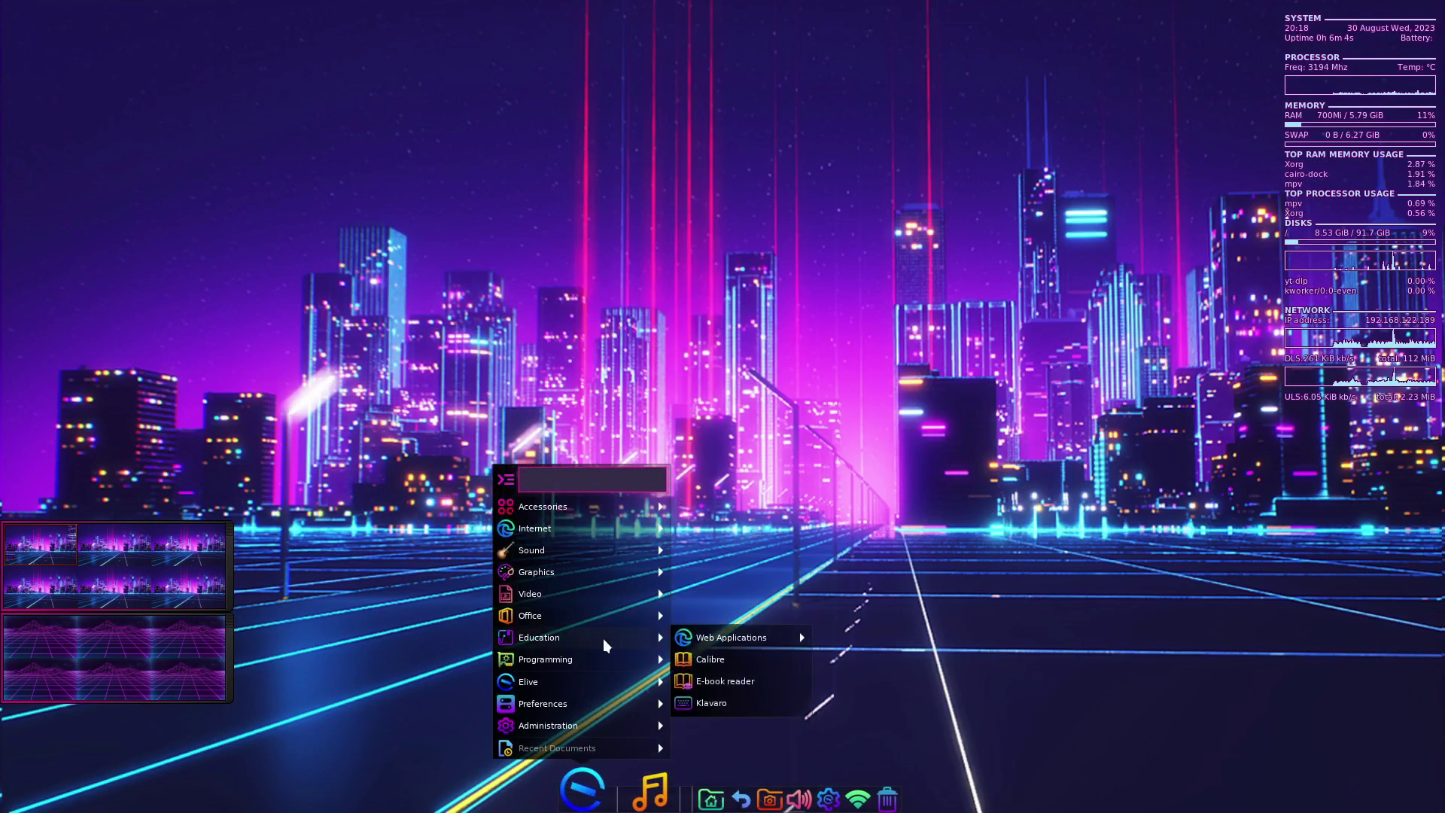
{"action": "mouse_move", "coordinate": [762, 647]}
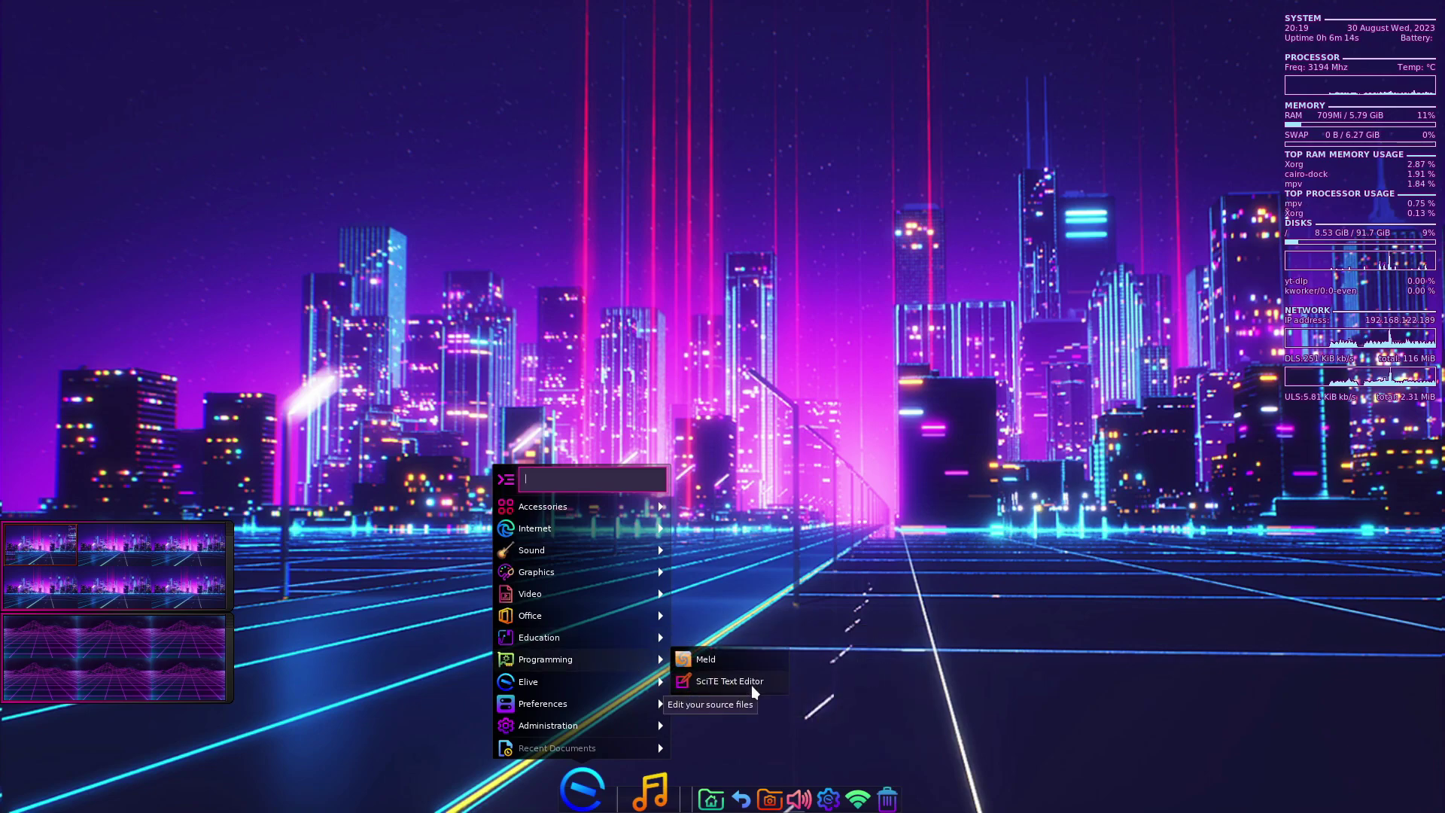
{"action": "mouse_move", "coordinate": [802, 677]}
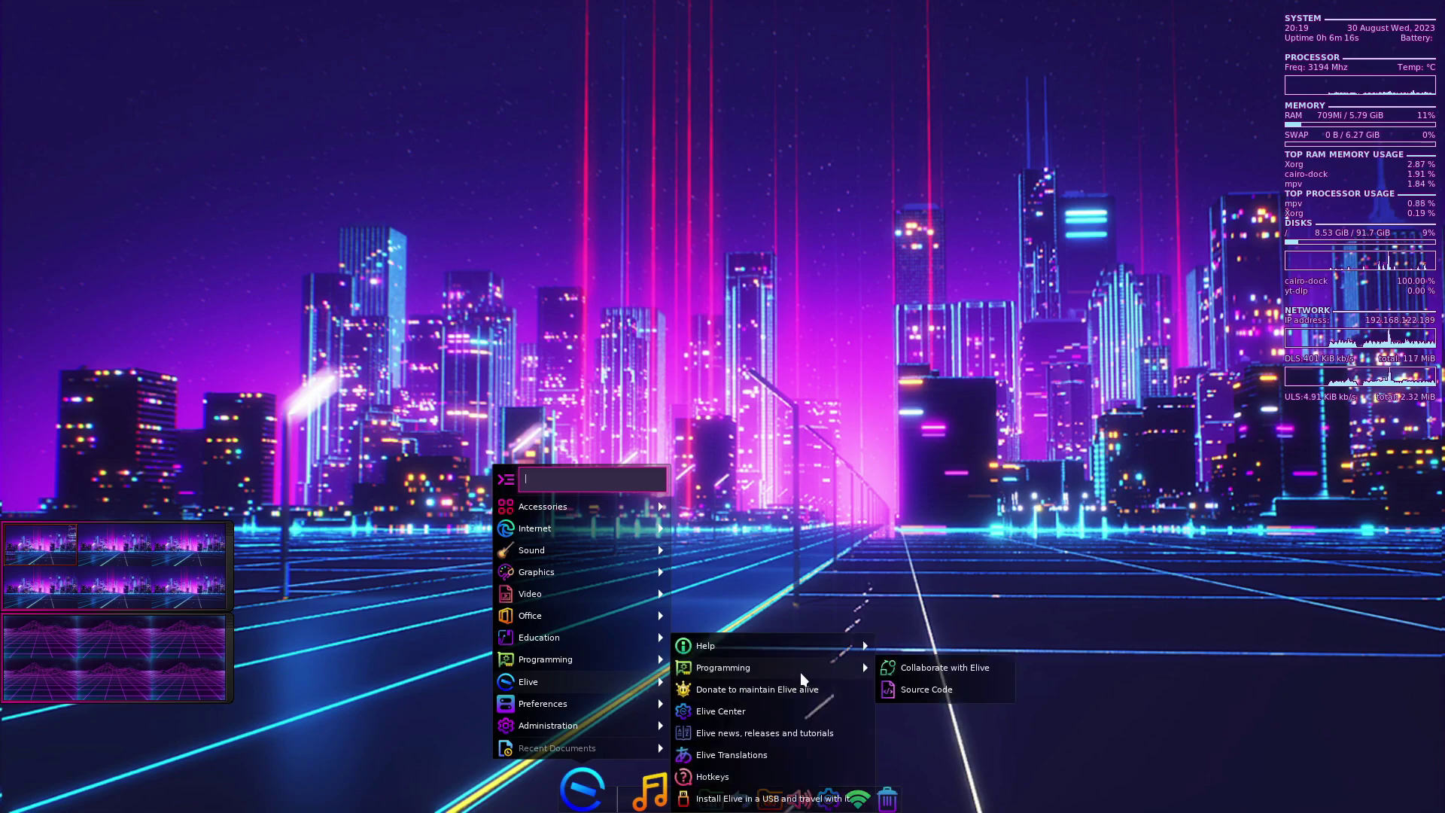
{"action": "left_click", "coordinate": [769, 710]}
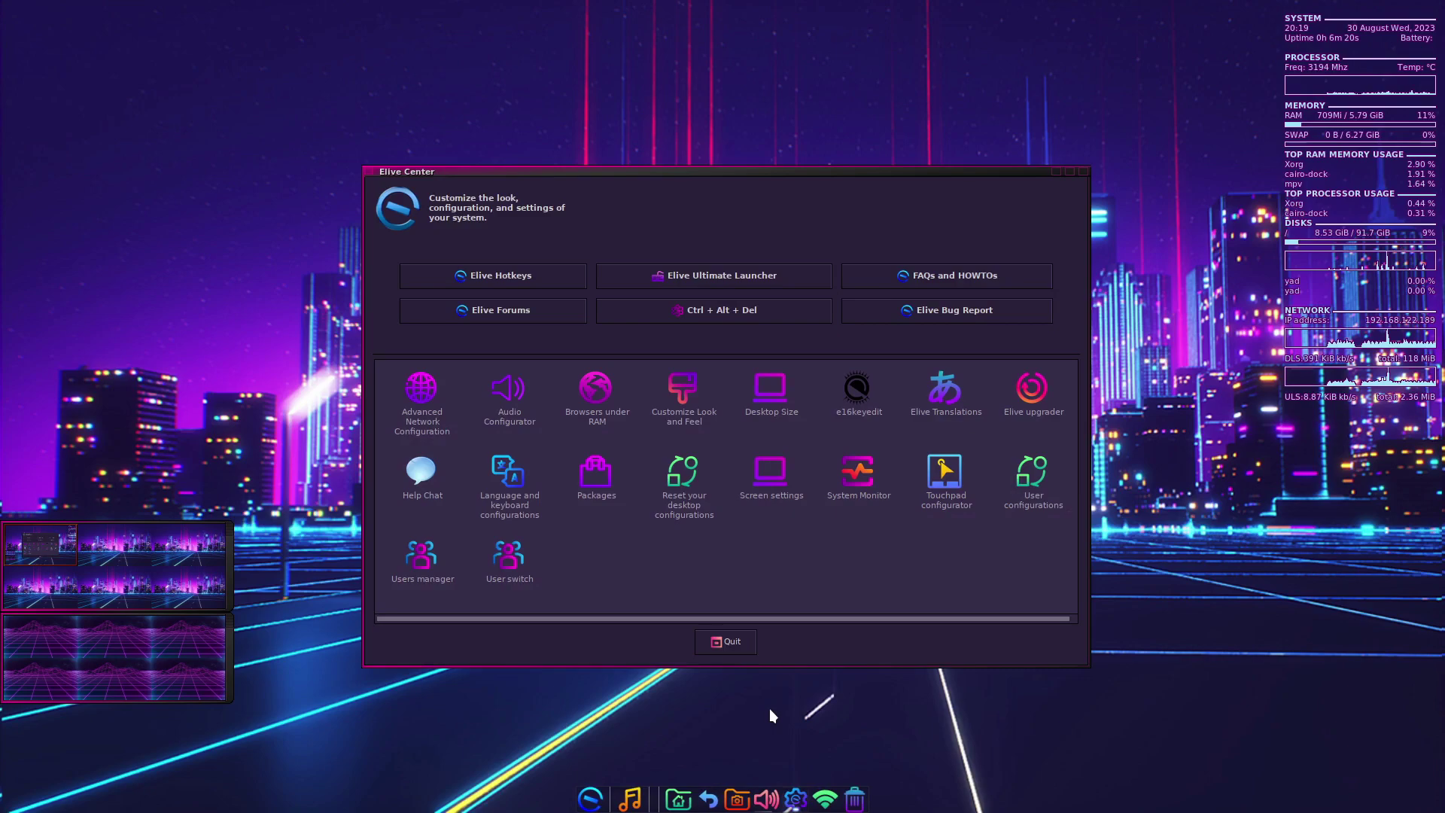
- Open the Elive Ultimate Launcher and glance at its preferences before closing them
{"action": "left_click", "coordinate": [679, 282]}
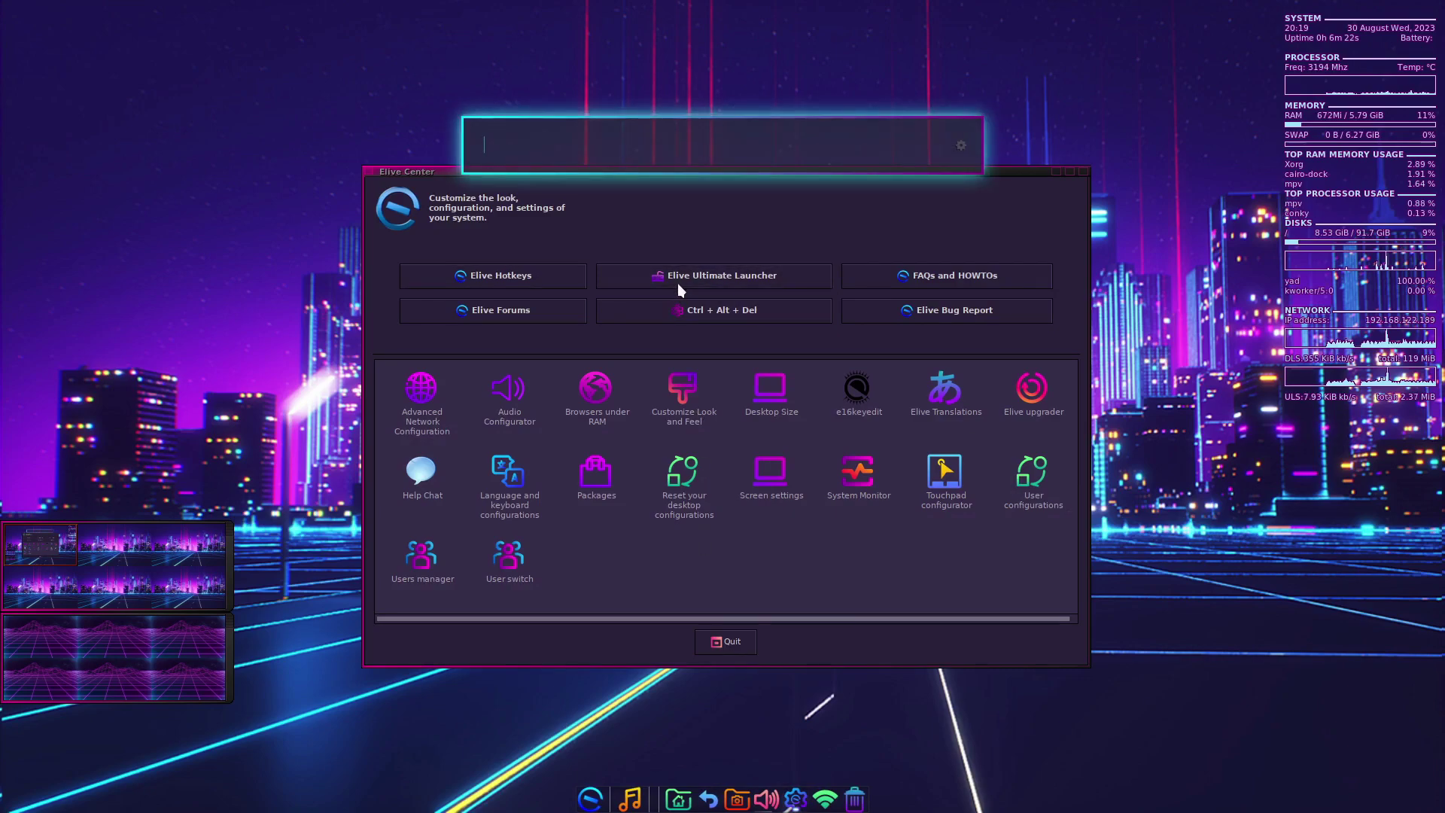
{"action": "left_click", "coordinate": [962, 143]}
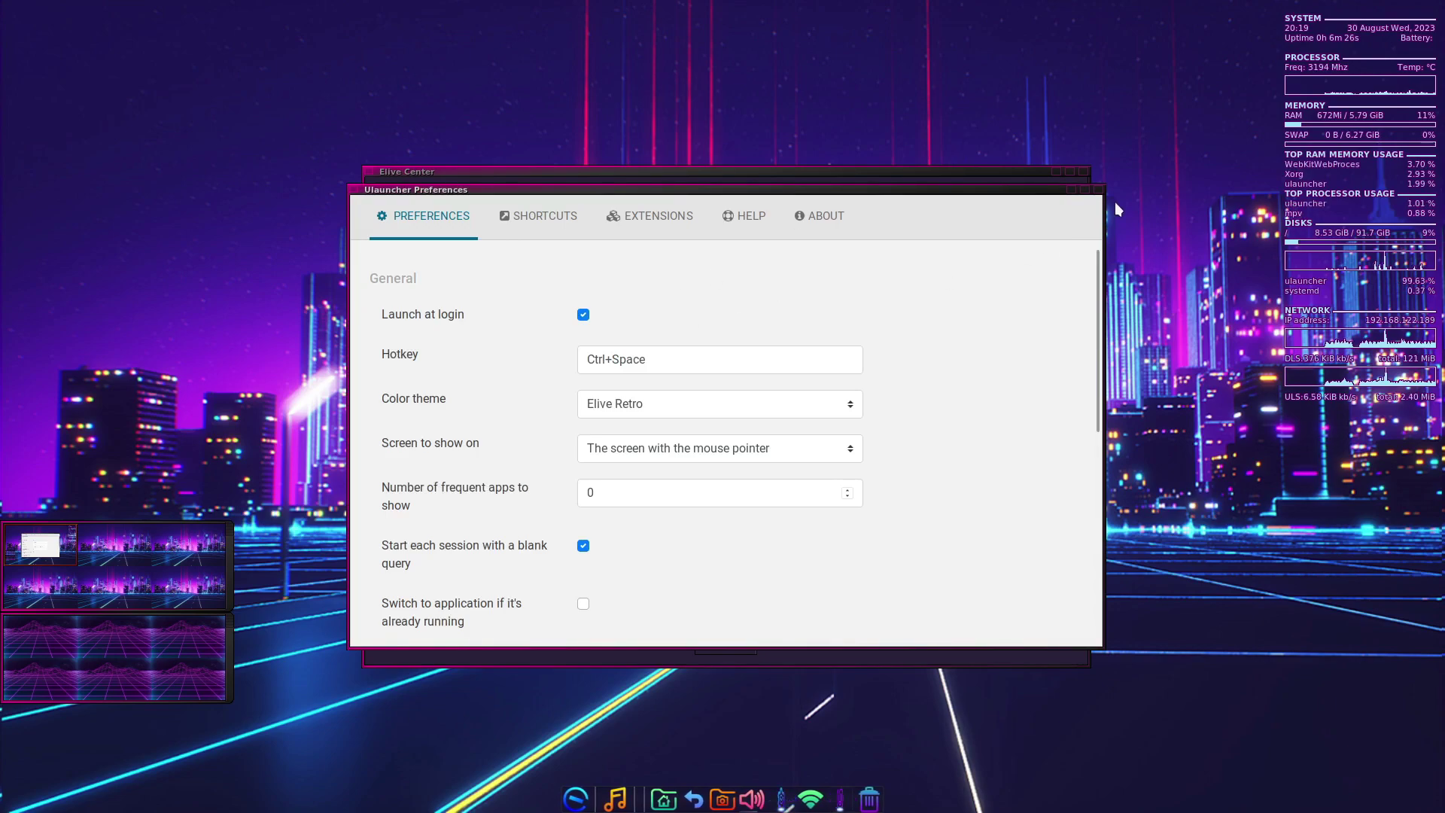
{"action": "left_click", "coordinate": [1098, 190]}
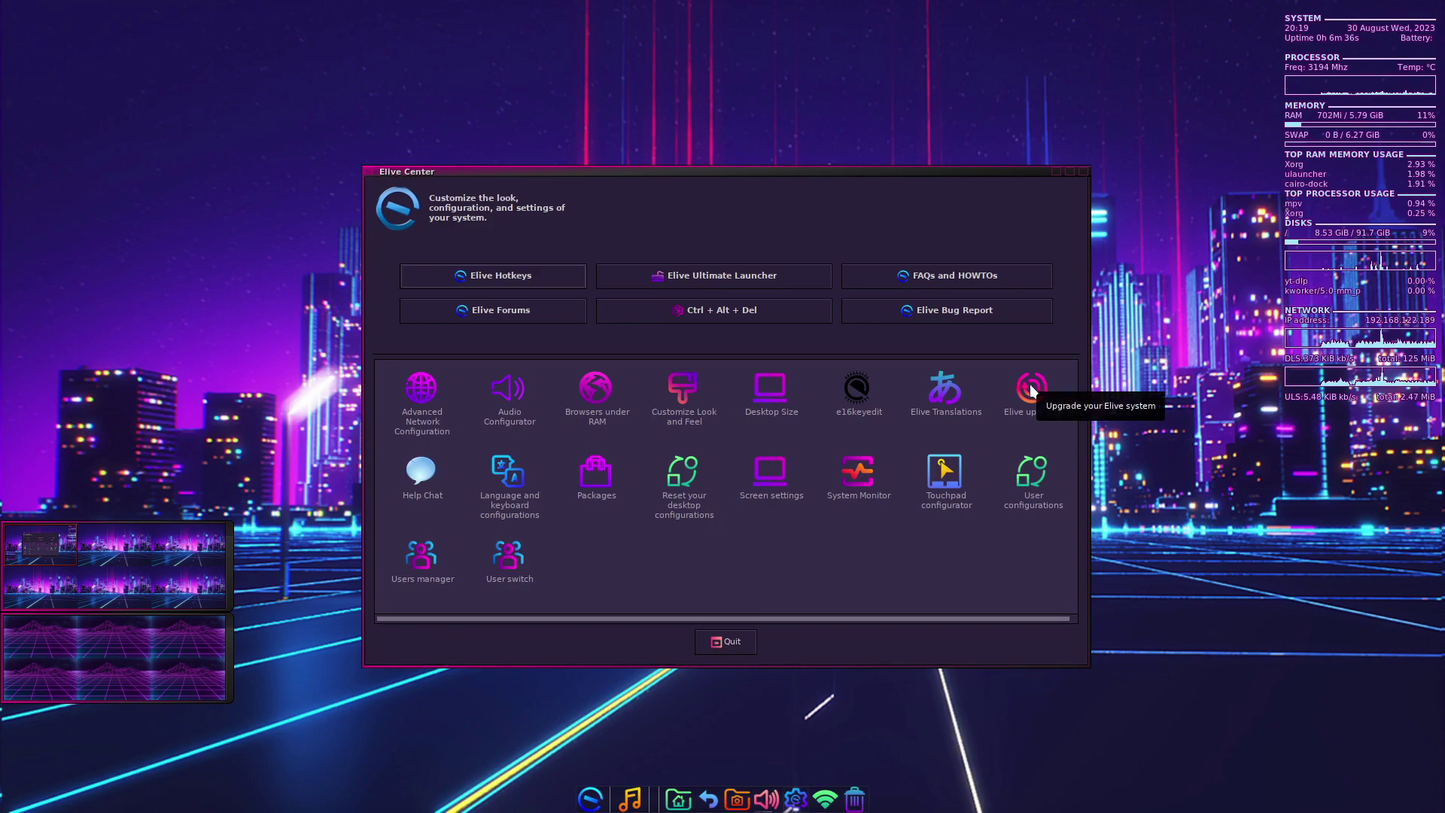
- Browse Customize Look and Feel's colors, icons, cursors, fonts and other tabs, then quit Elive Center
{"action": "left_click", "coordinate": [686, 391]}
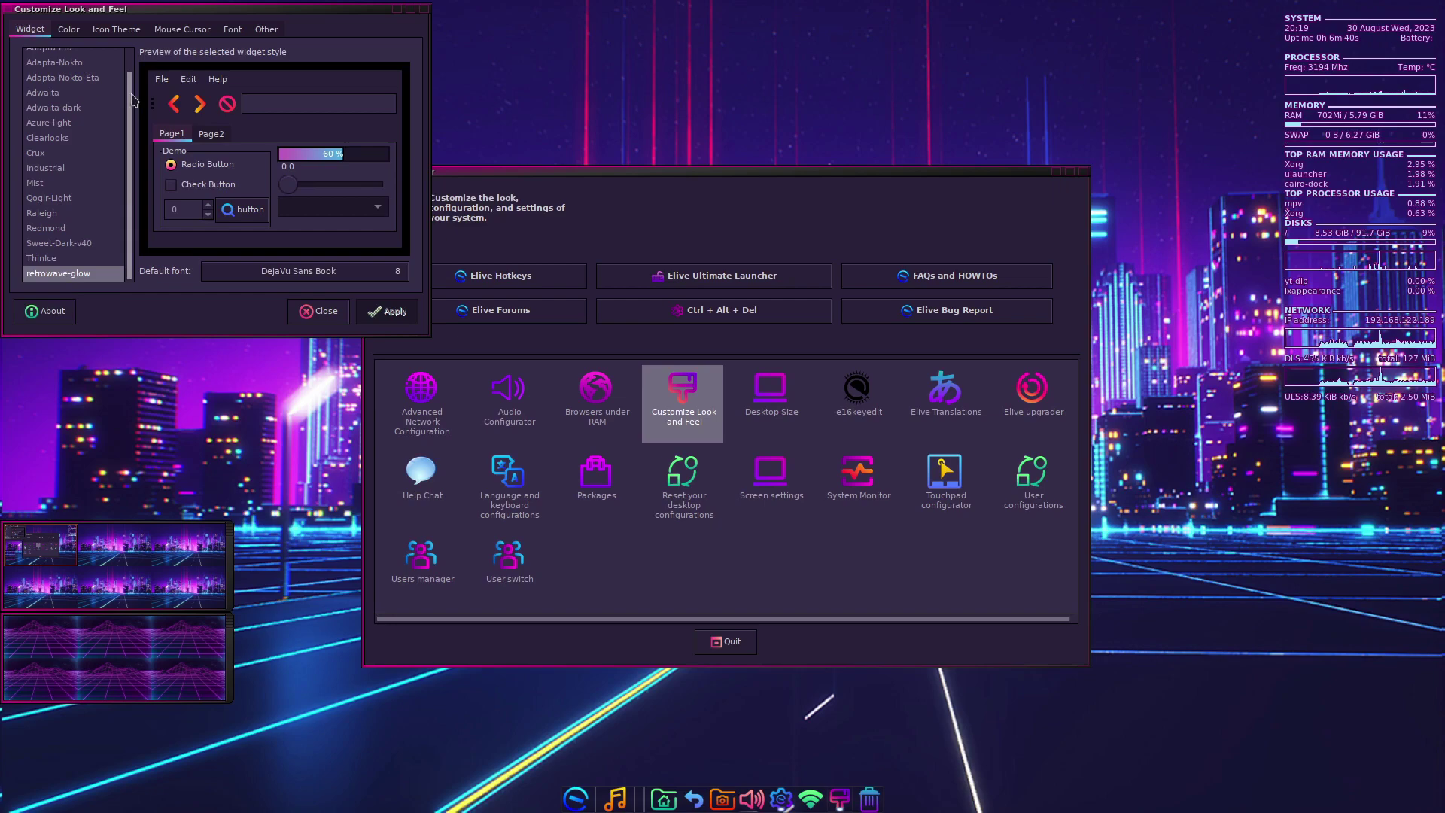
{"action": "left_click", "coordinate": [75, 33]}
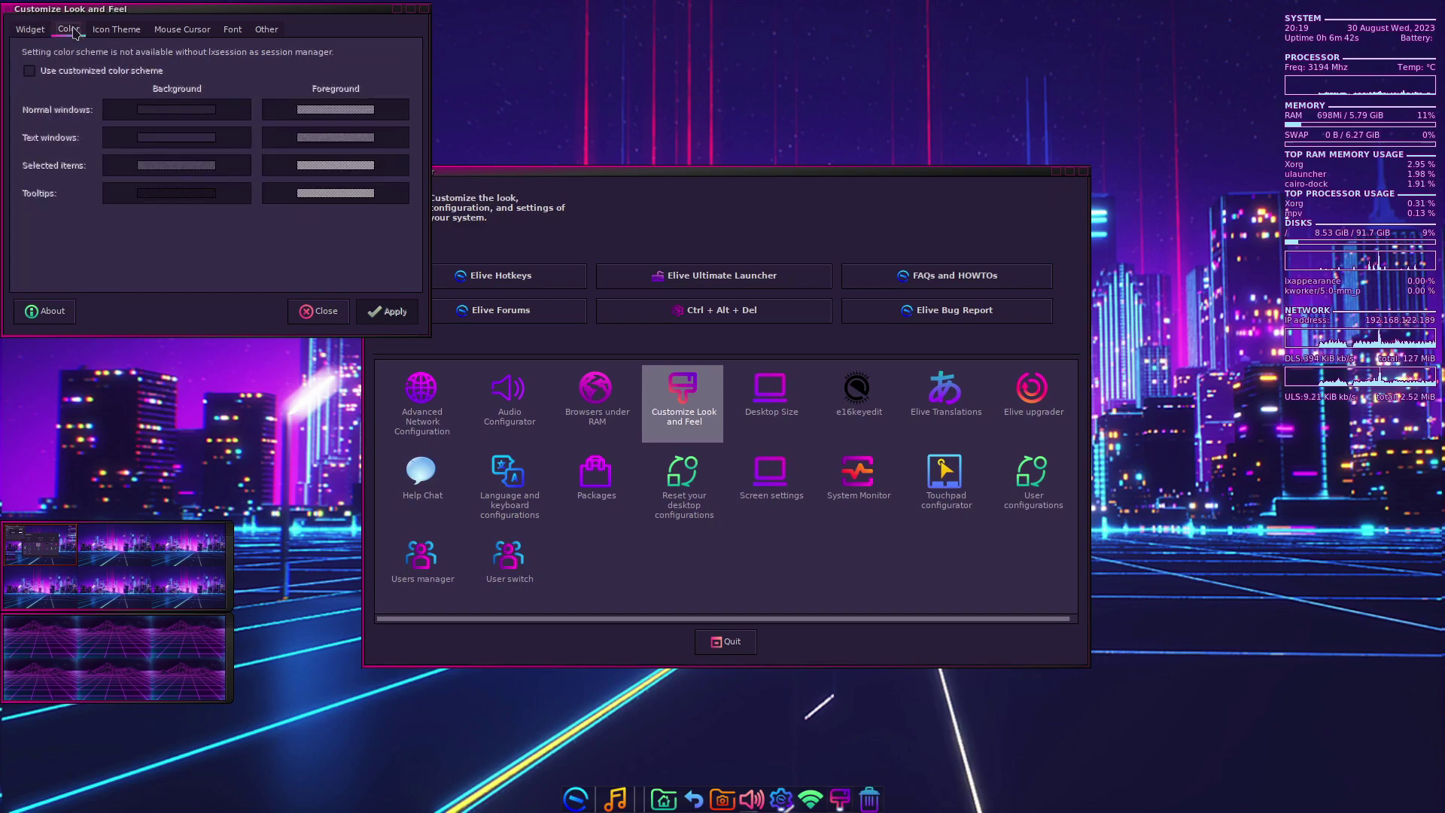
{"action": "left_click", "coordinate": [113, 30]}
{"action": "left_click", "coordinate": [180, 32]}
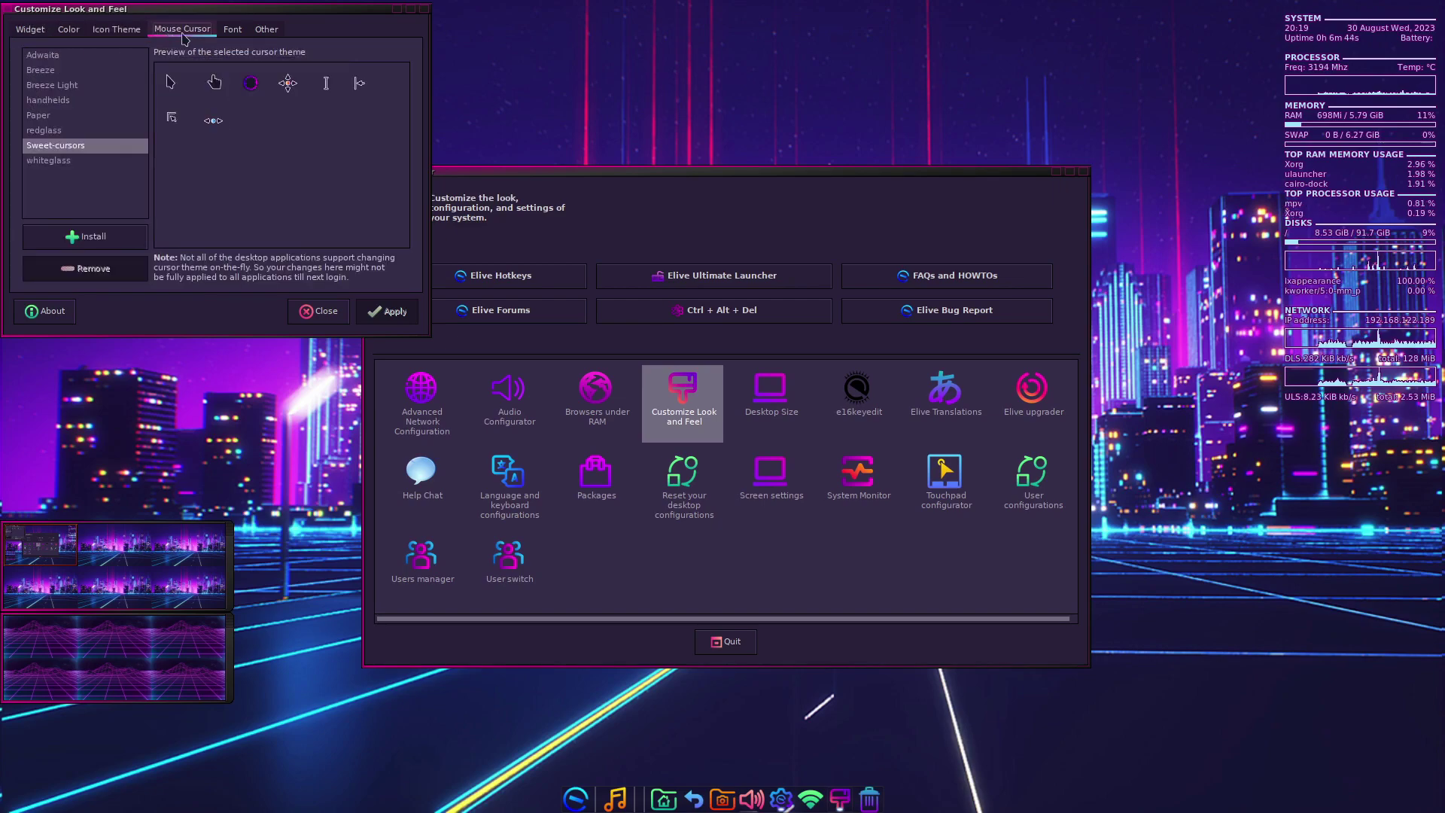
{"action": "left_click", "coordinate": [232, 30]}
{"action": "left_click", "coordinate": [266, 30]}
{"action": "left_click", "coordinate": [318, 311]}
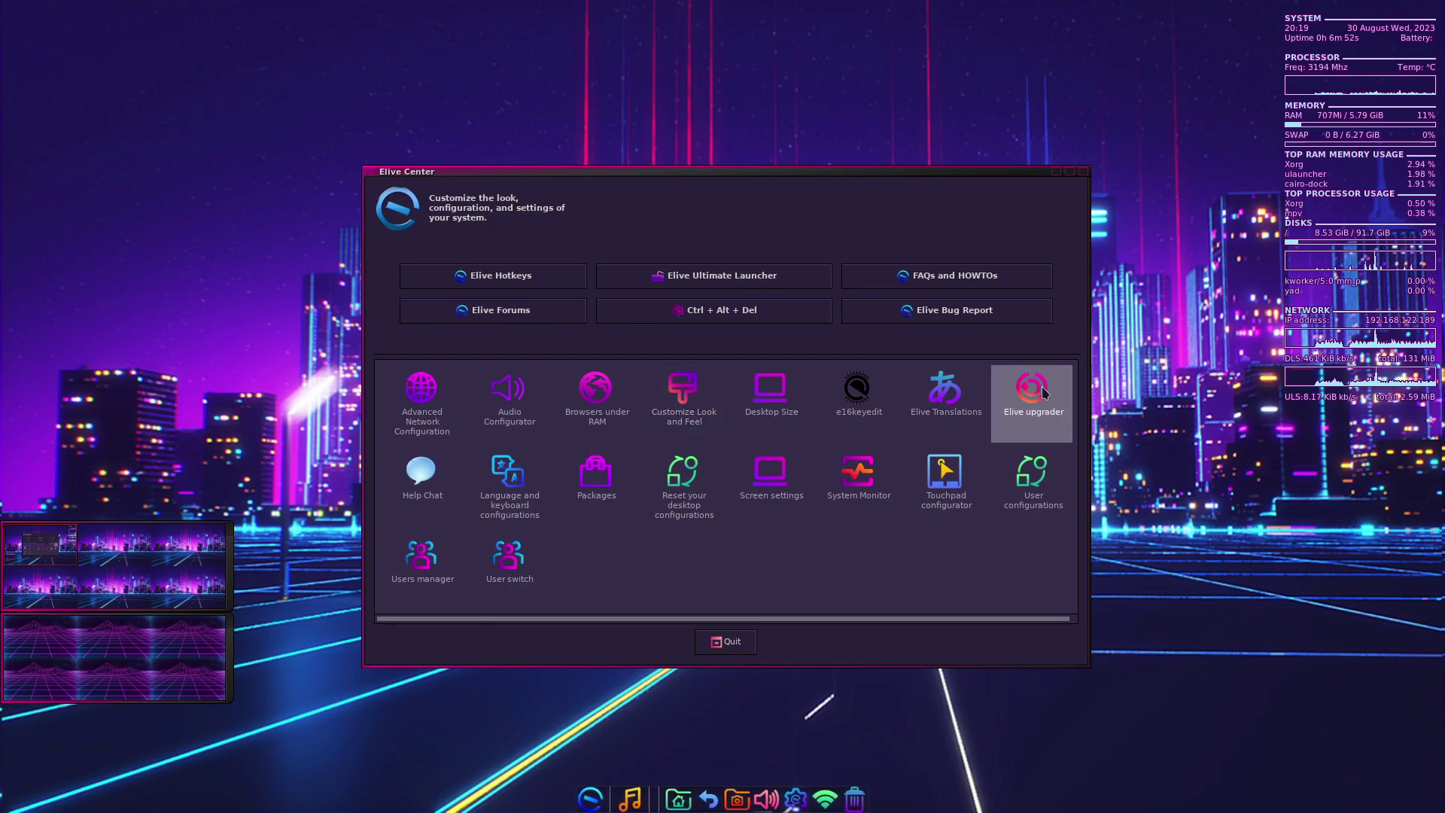
{"action": "left_click", "coordinate": [734, 641]}
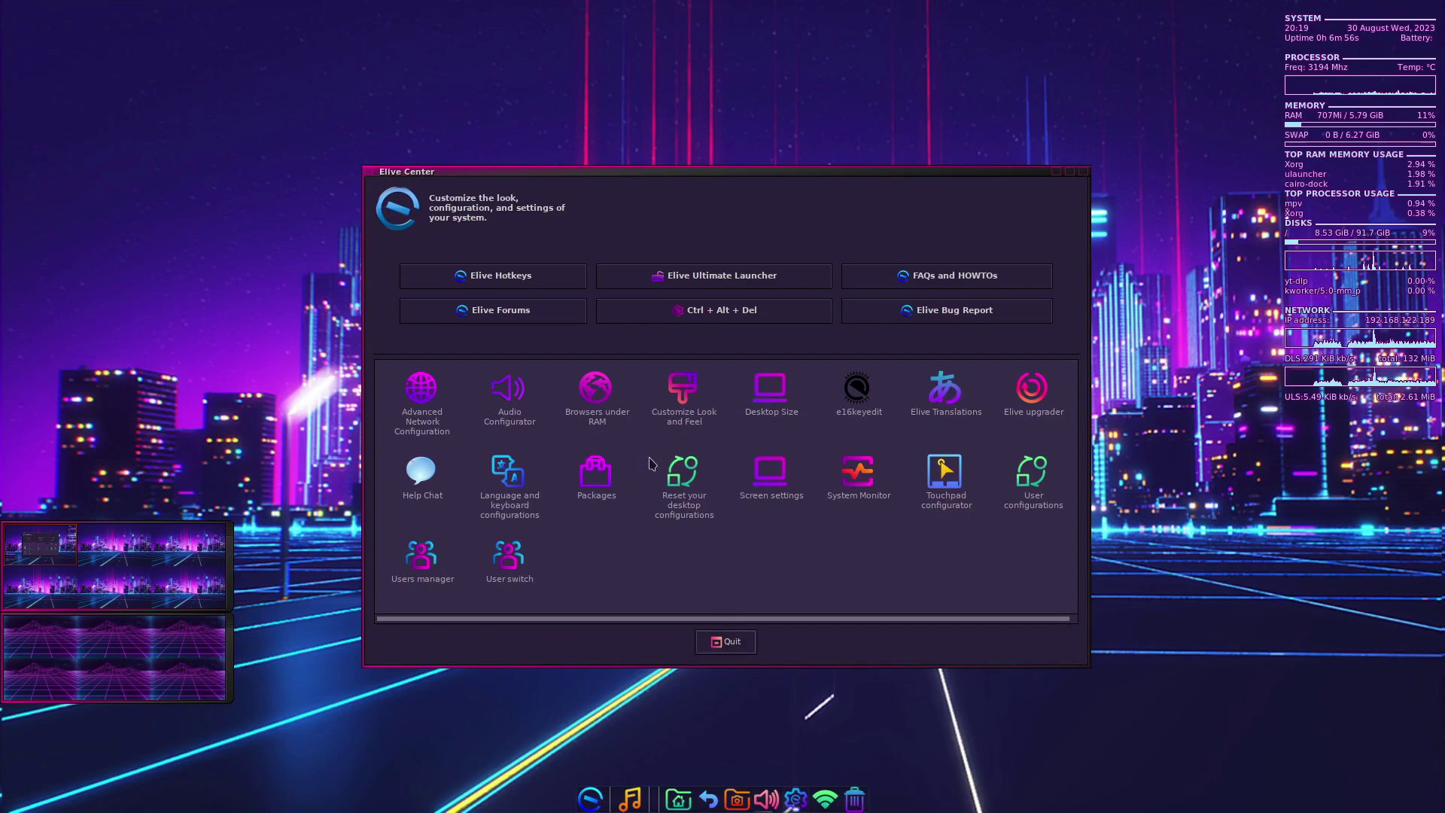
{"action": "left_click", "coordinate": [715, 641]}
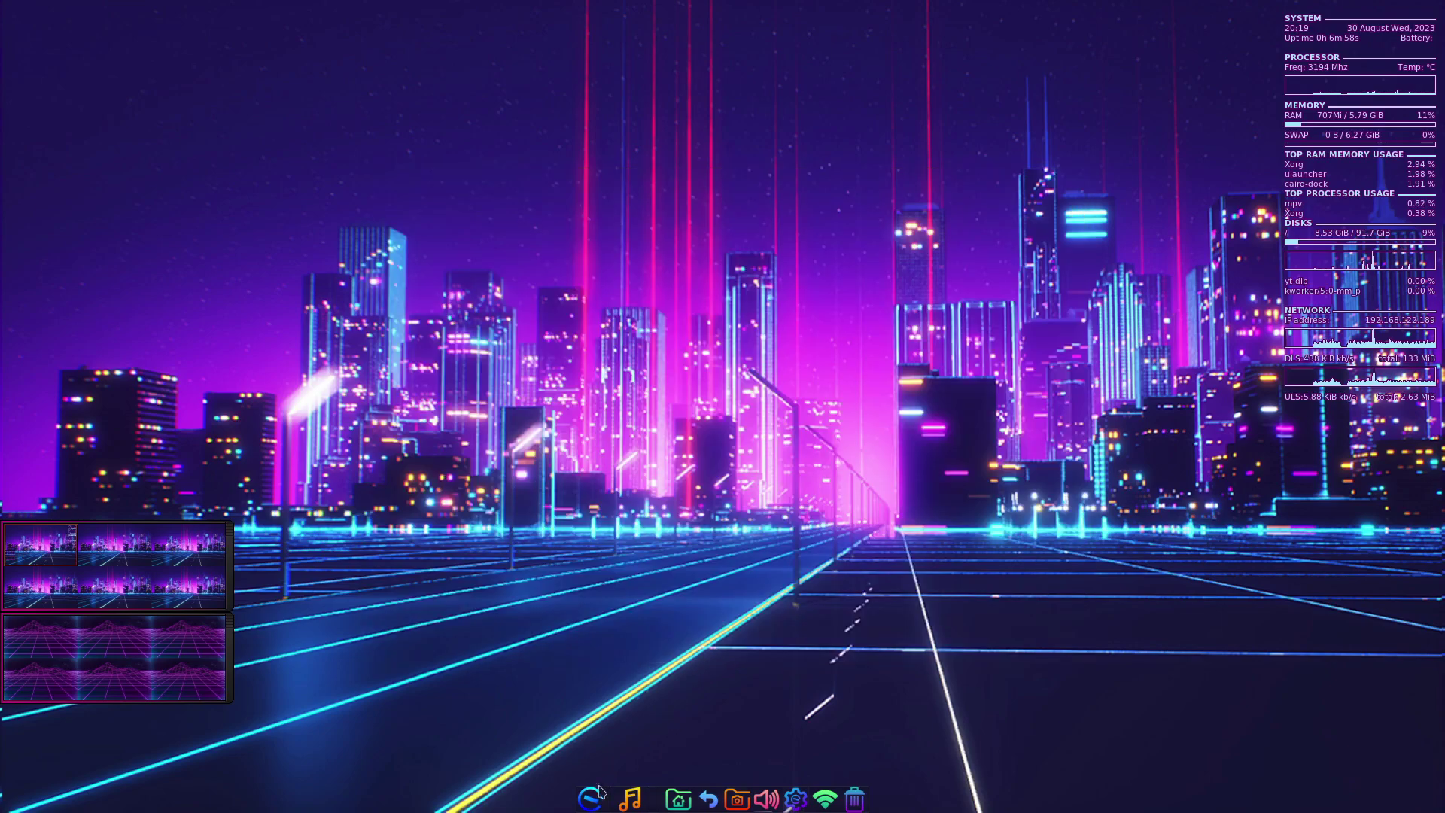
{"action": "left_click", "coordinate": [590, 799]}
{"action": "mouse_move", "coordinate": [535, 681]}
{"action": "left_click", "coordinate": [788, 735]}
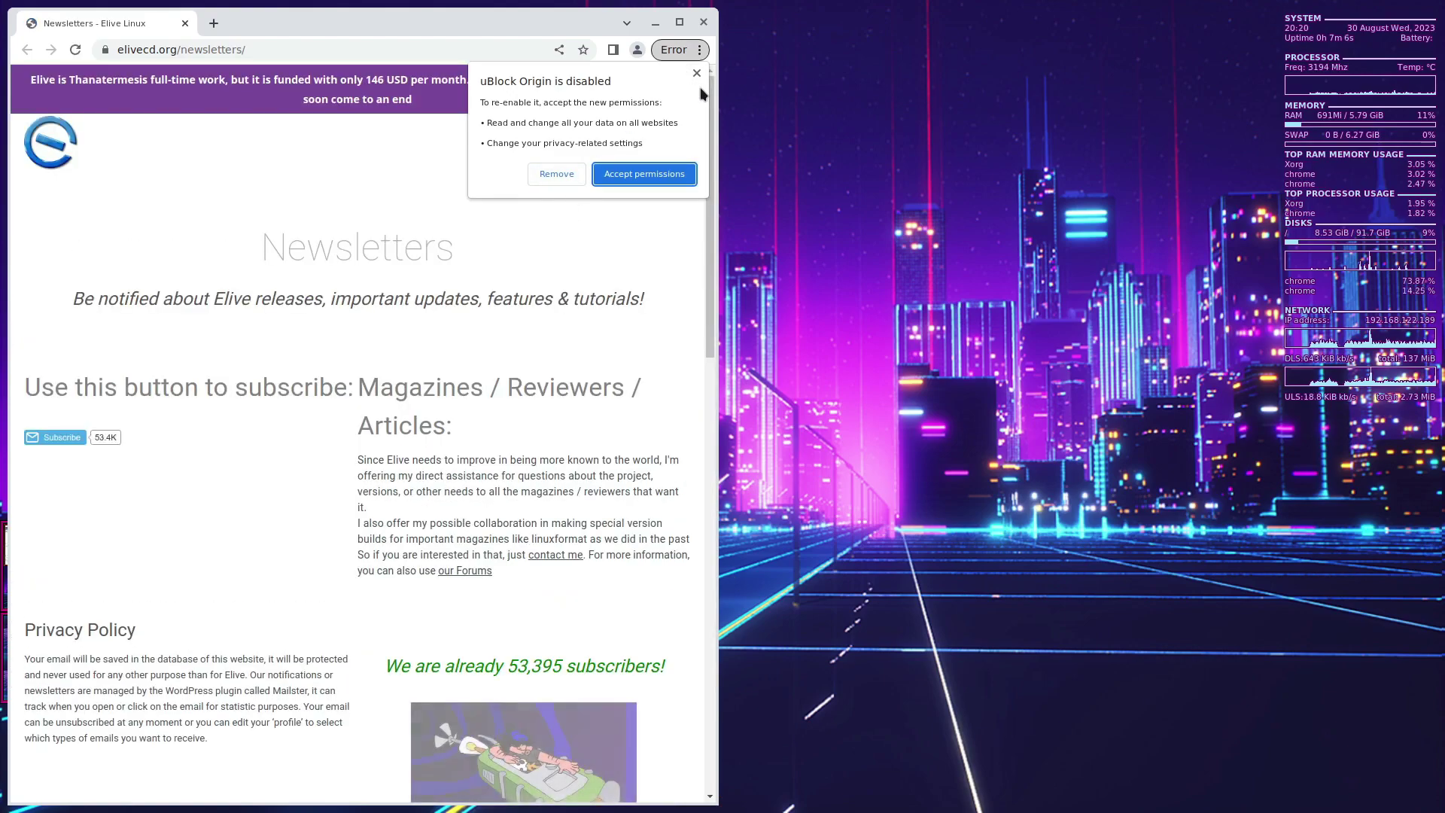
{"action": "left_click", "coordinate": [583, 358]}
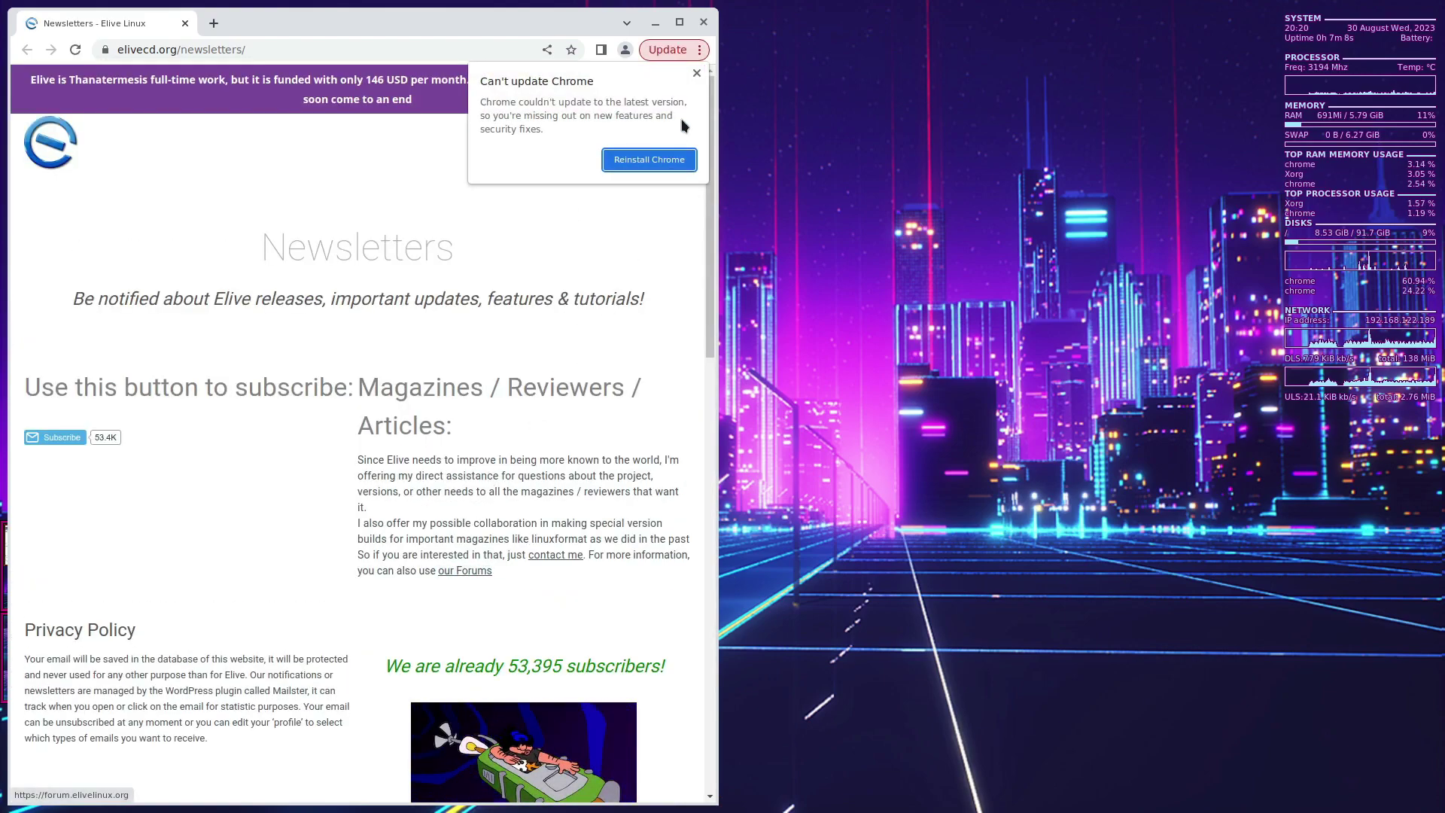
{"action": "scroll", "coordinate": [216, 539], "scroll_direction": "down", "scroll_amount": 15}
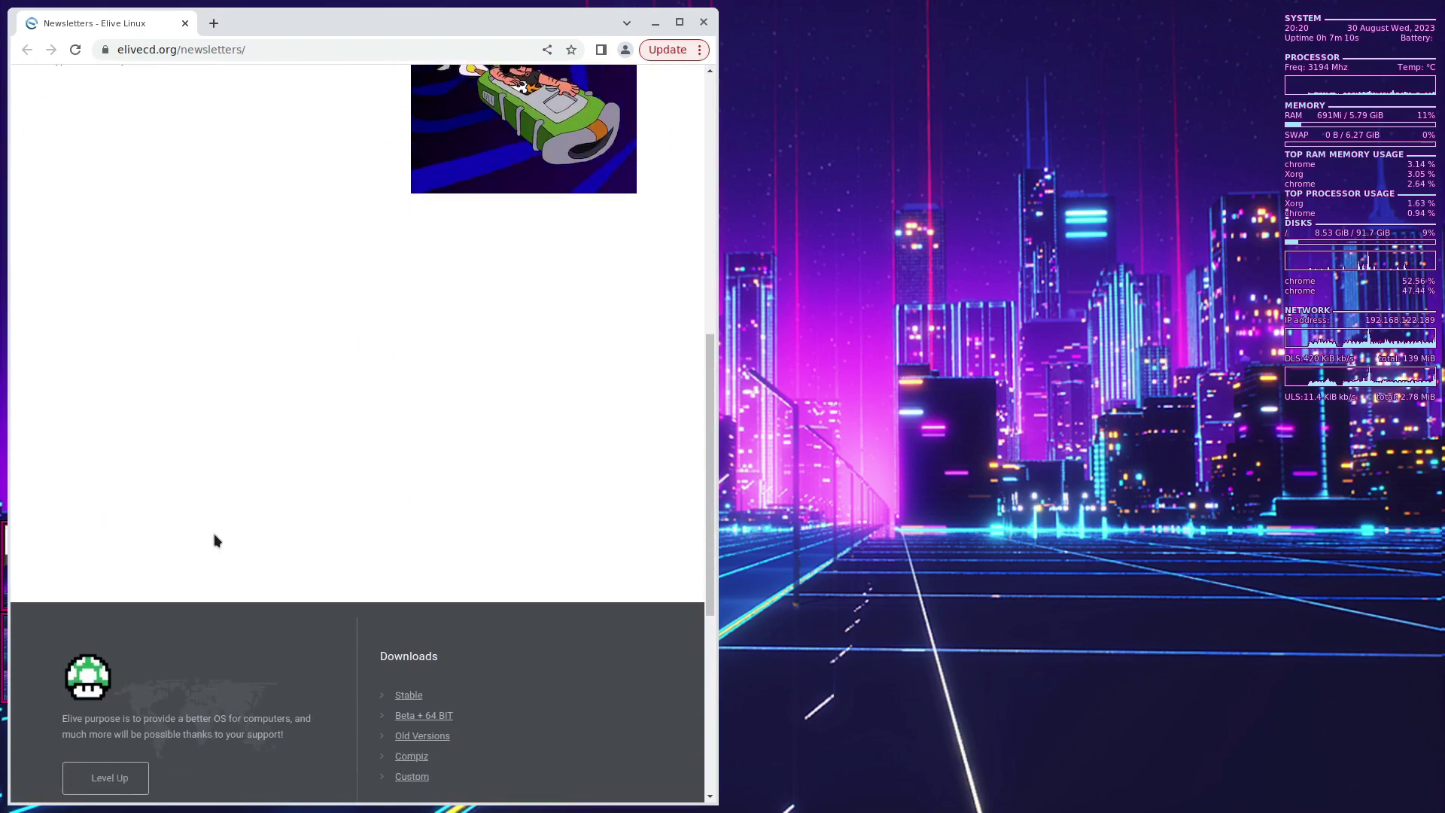
{"action": "scroll", "coordinate": [215, 542], "scroll_direction": "up", "scroll_amount": 15}
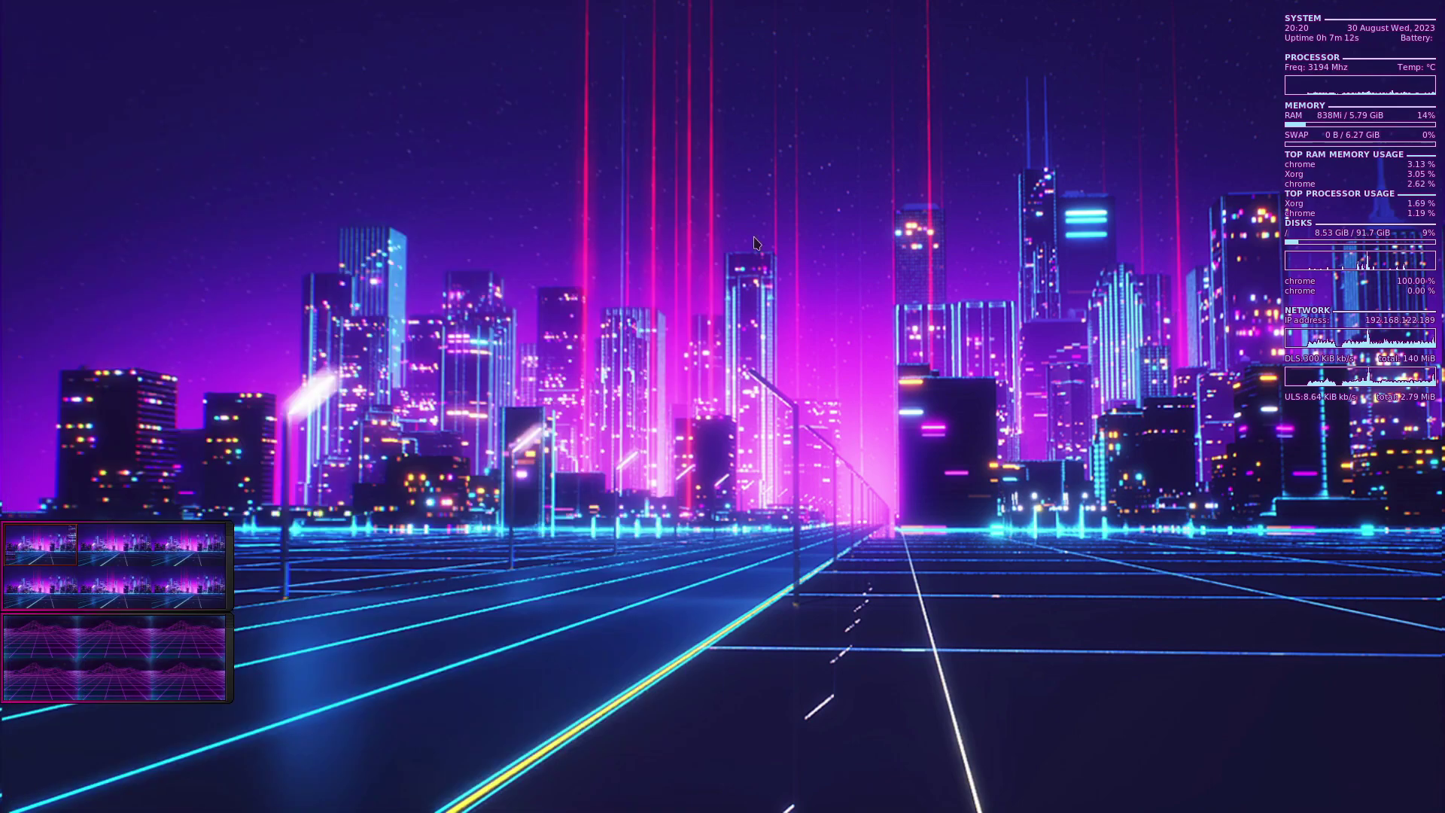
{"action": "mouse_move", "coordinate": [547, 810]}
{"action": "left_click", "coordinate": [590, 795]}
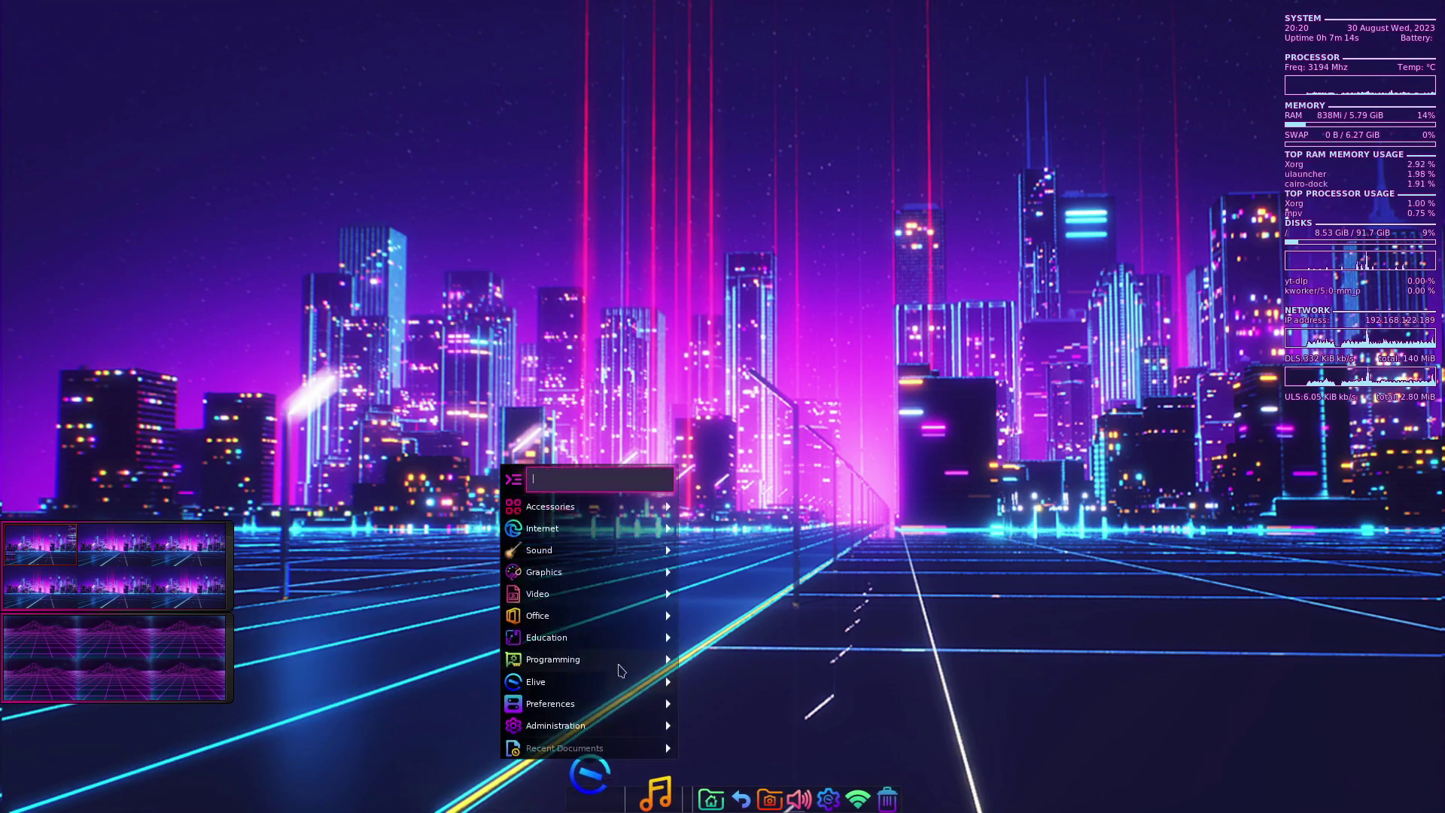
{"action": "mouse_move", "coordinate": [572, 681]}
{"action": "mouse_move", "coordinate": [792, 654]}
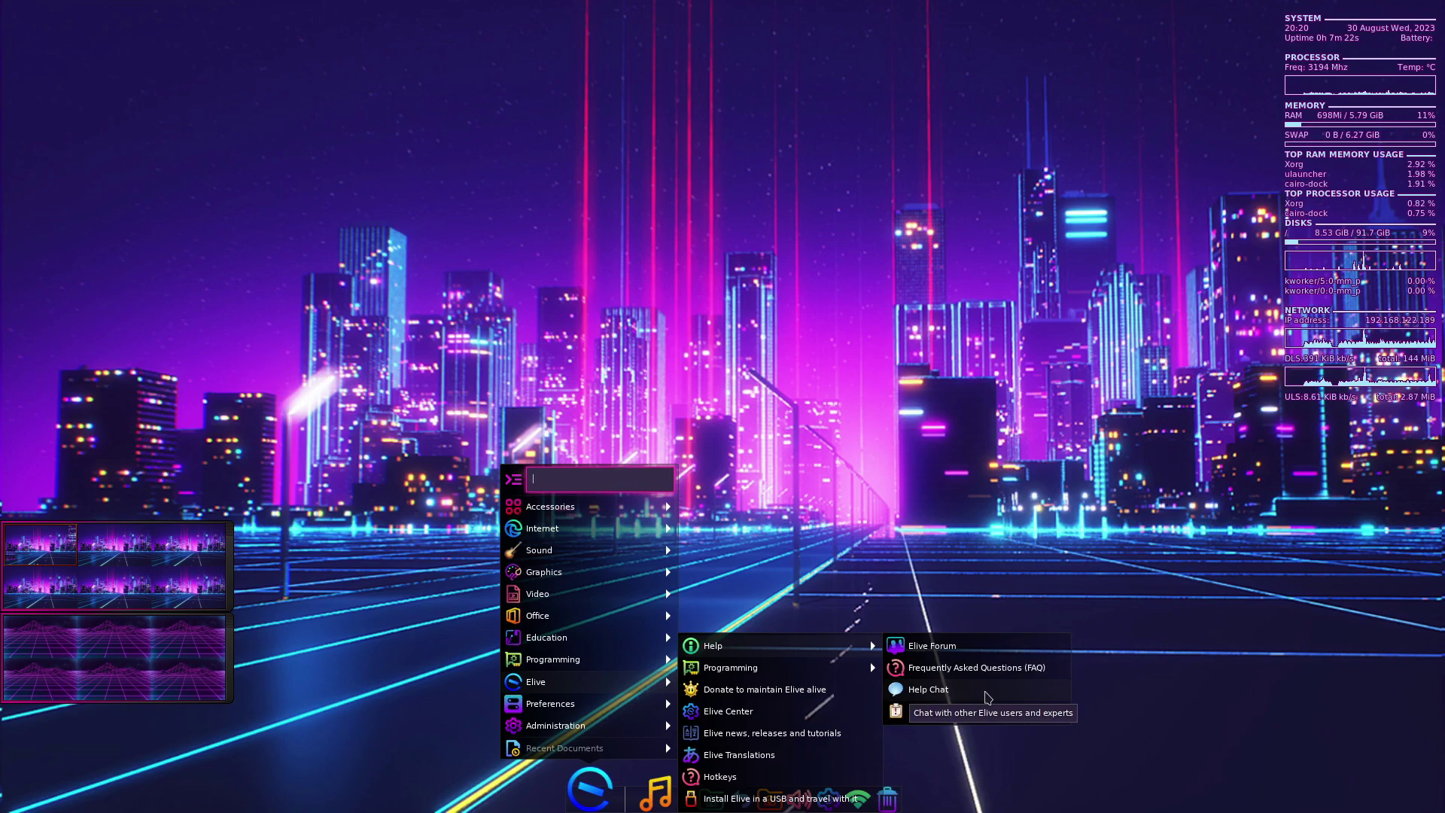
{"action": "left_click", "coordinate": [987, 695]}
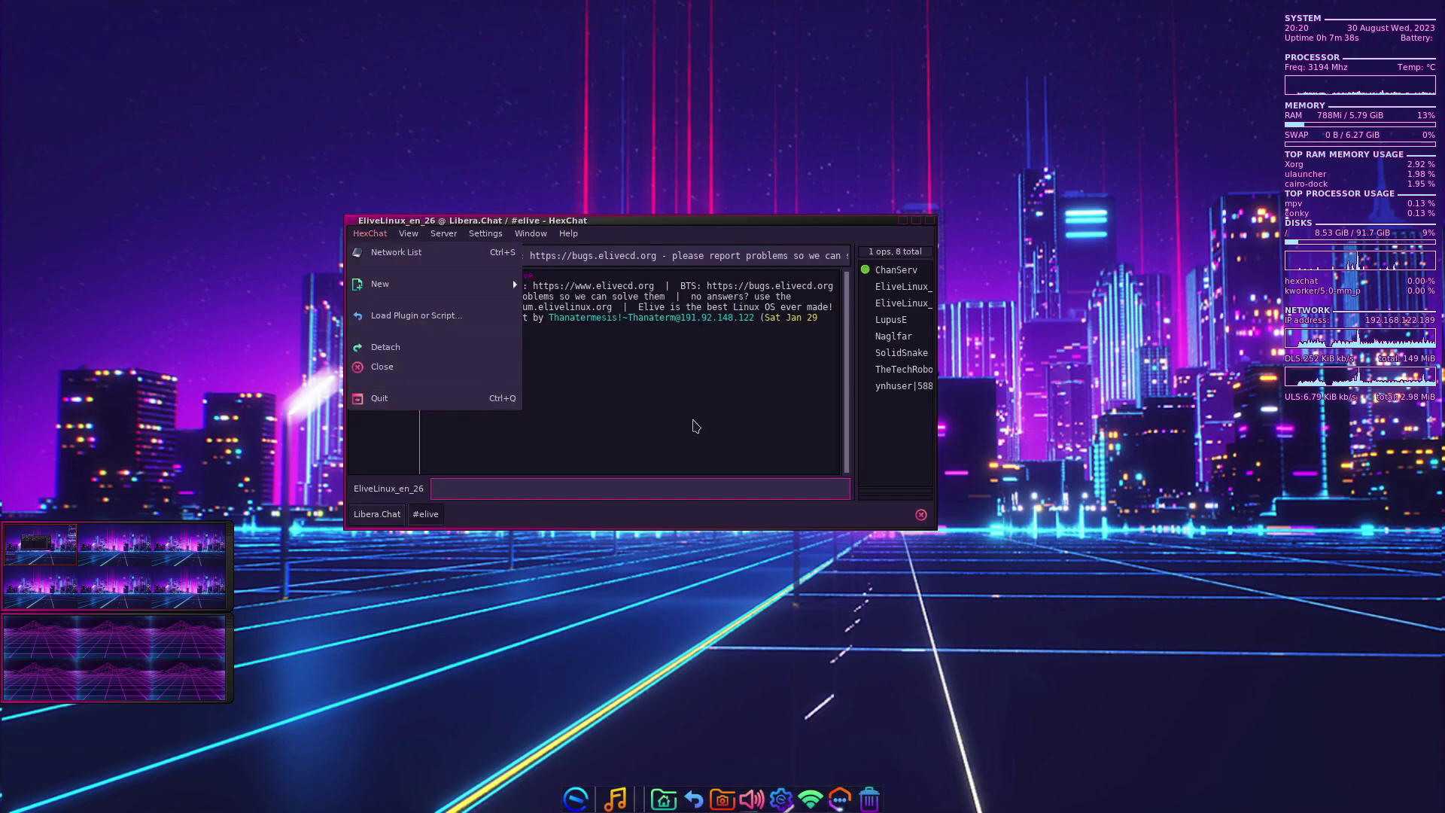
{"action": "left_click", "coordinate": [693, 422]}
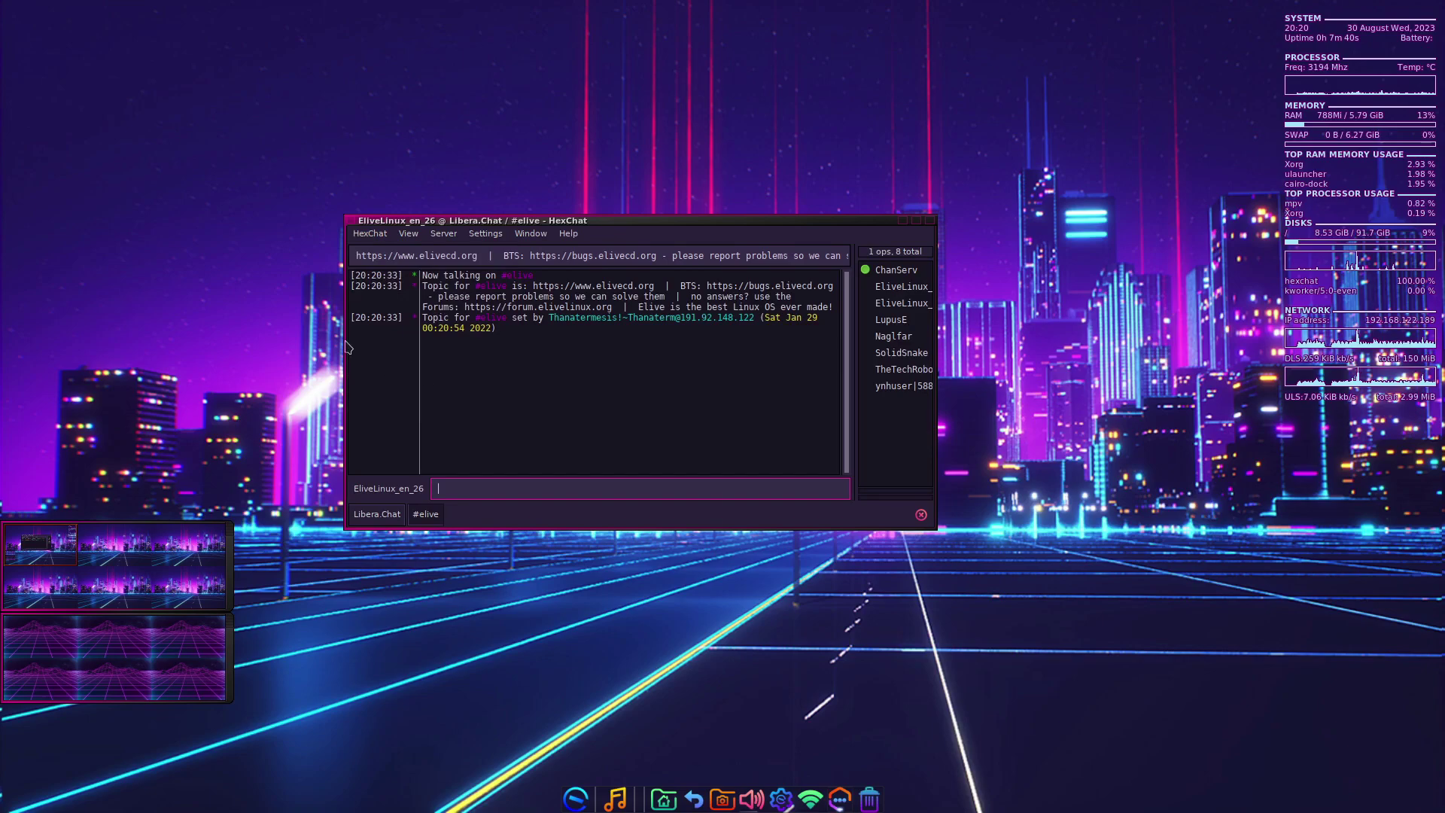
{"action": "left_click", "coordinate": [368, 235]}
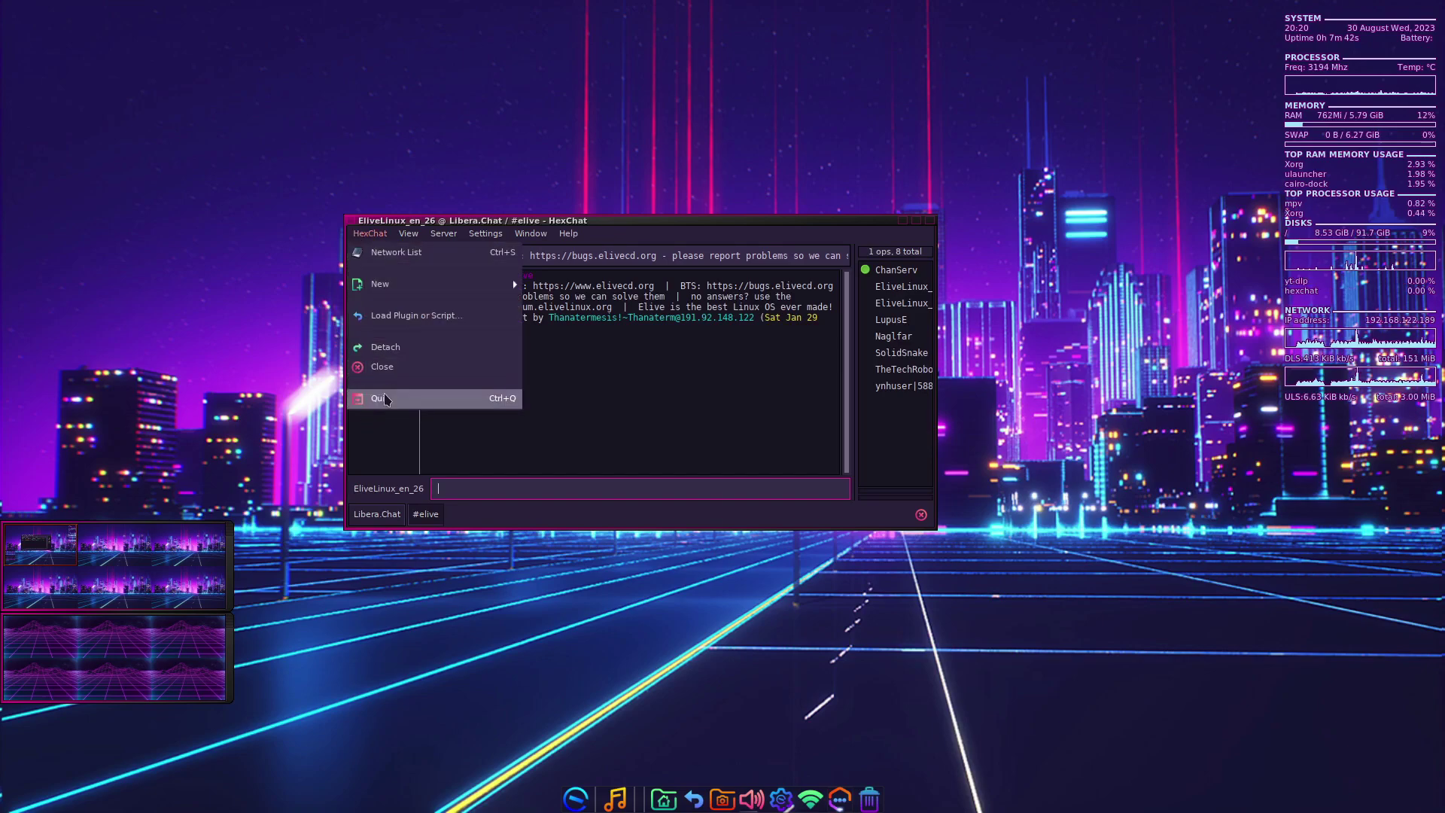
{"action": "left_click", "coordinate": [367, 399]}
{"action": "left_click", "coordinate": [578, 797]}
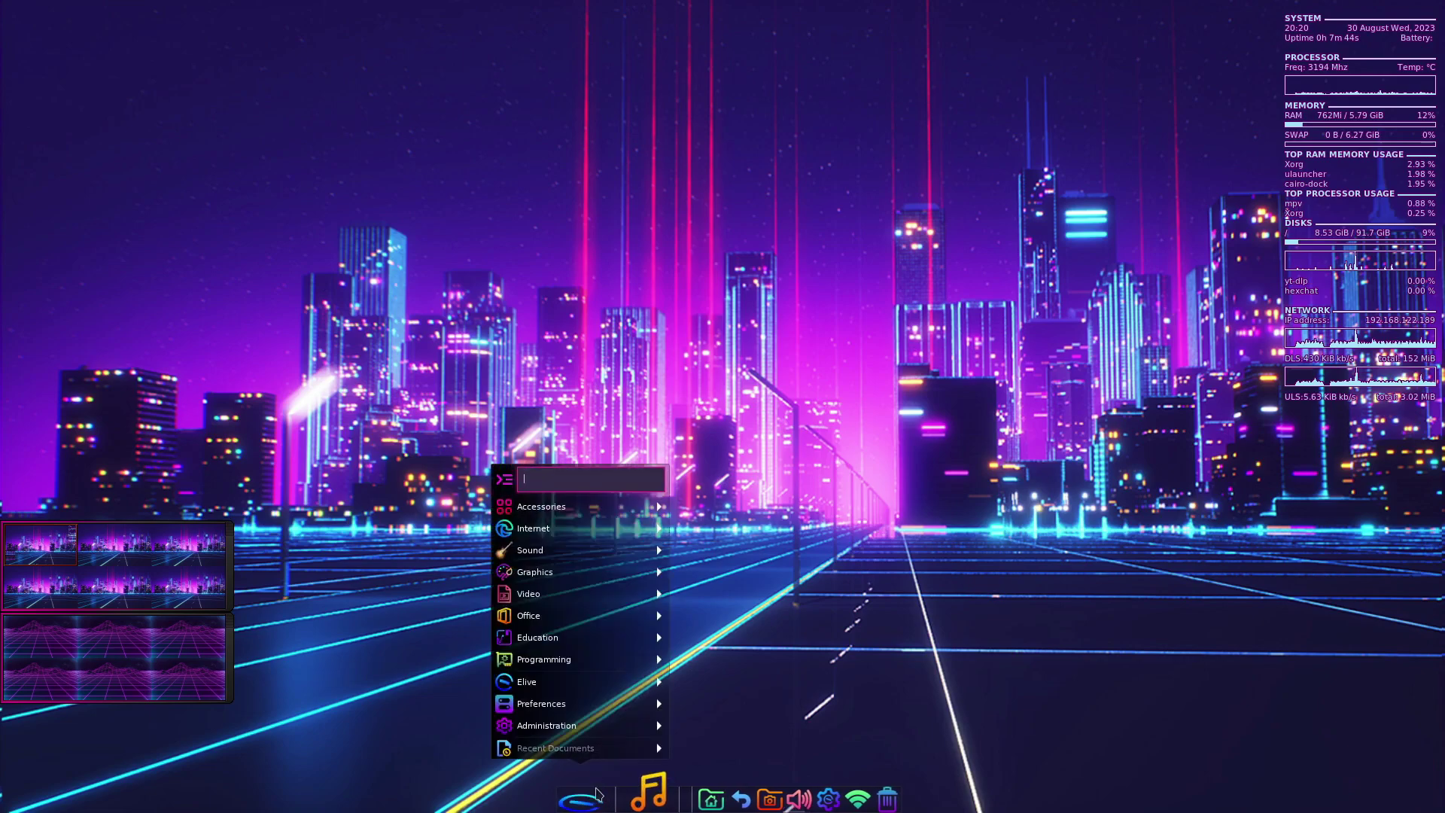
{"action": "mouse_move", "coordinate": [578, 711]}
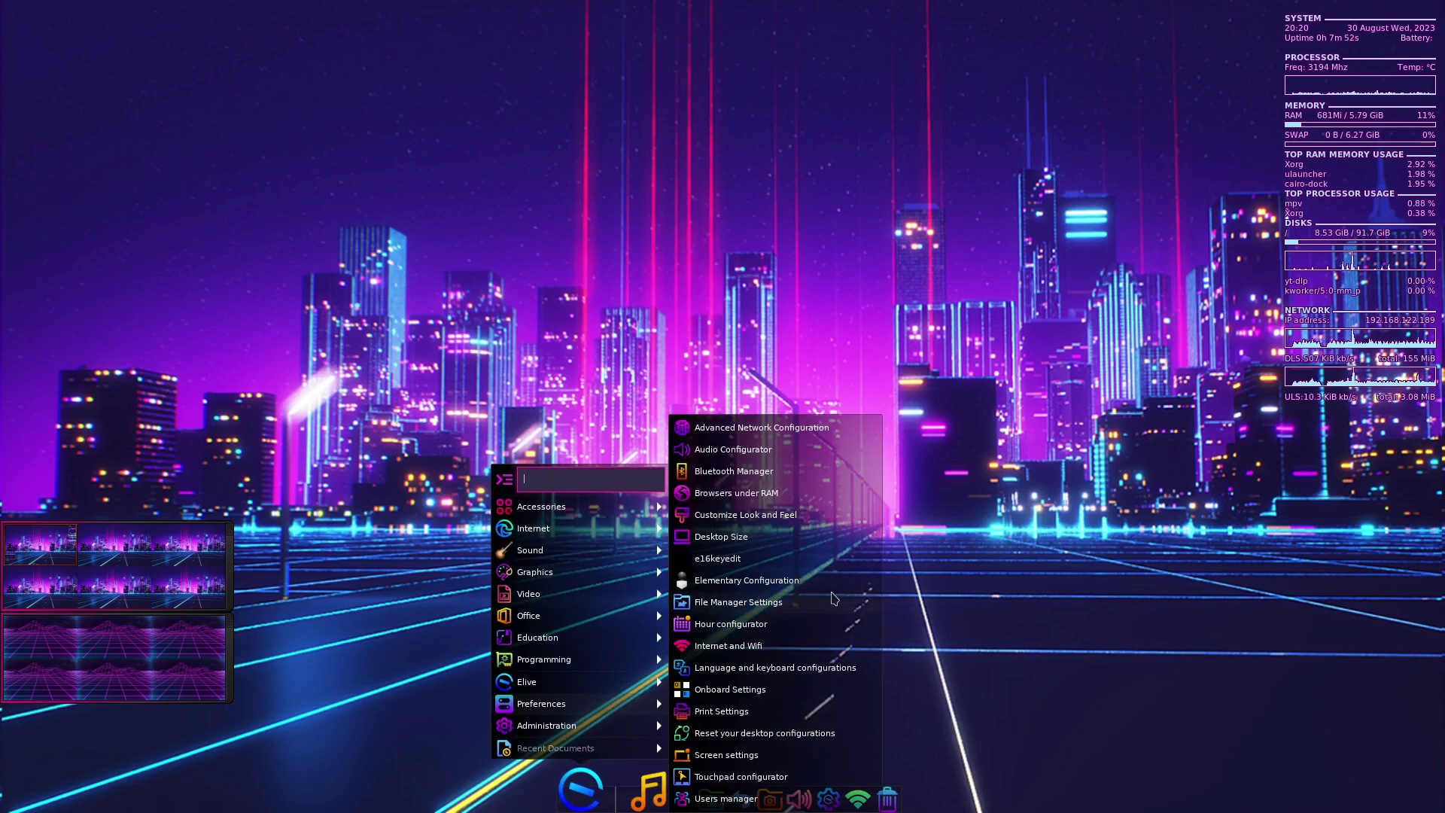
{"action": "left_click", "coordinate": [784, 584]}
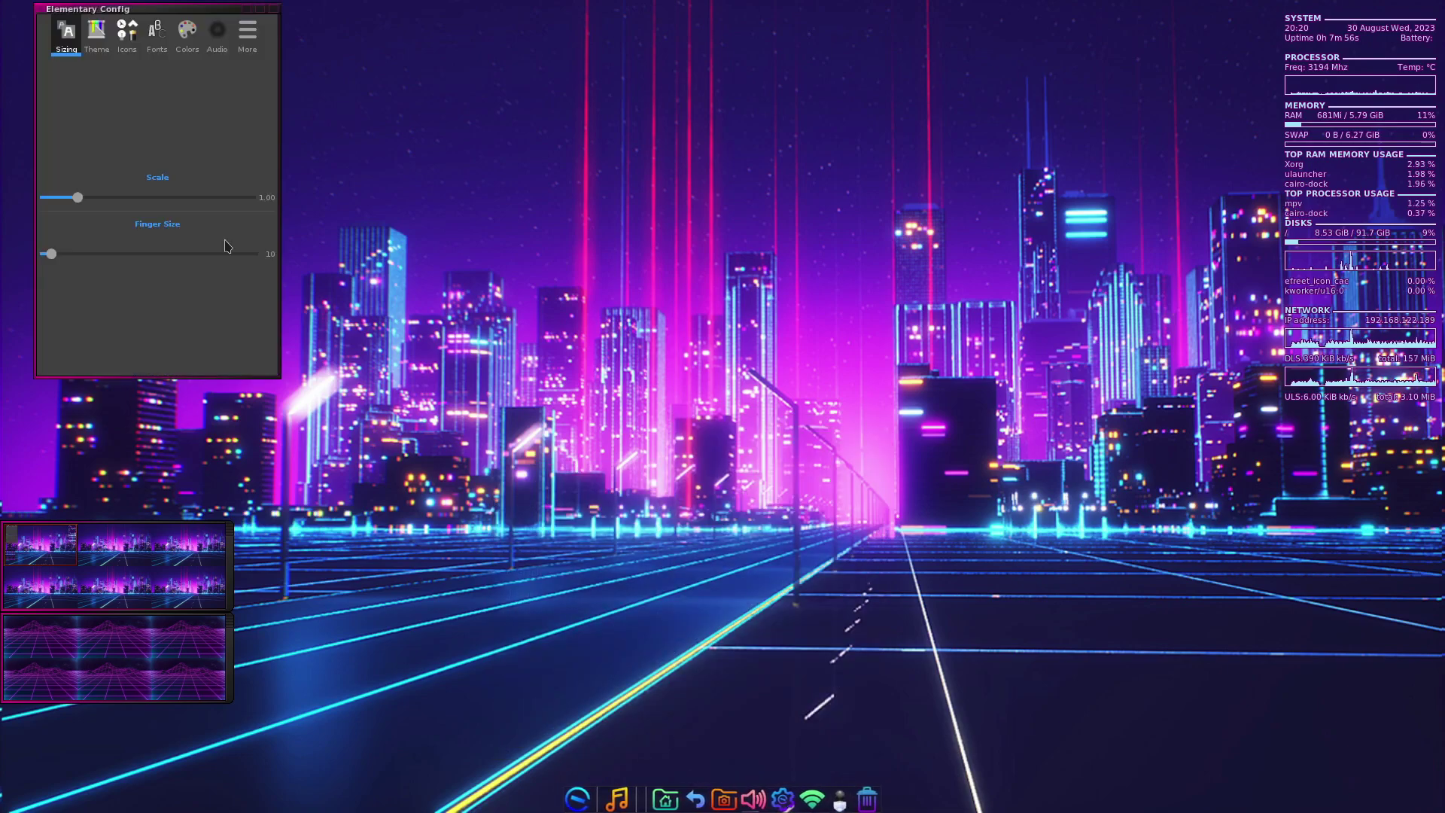
{"action": "left_click", "coordinate": [97, 34]}
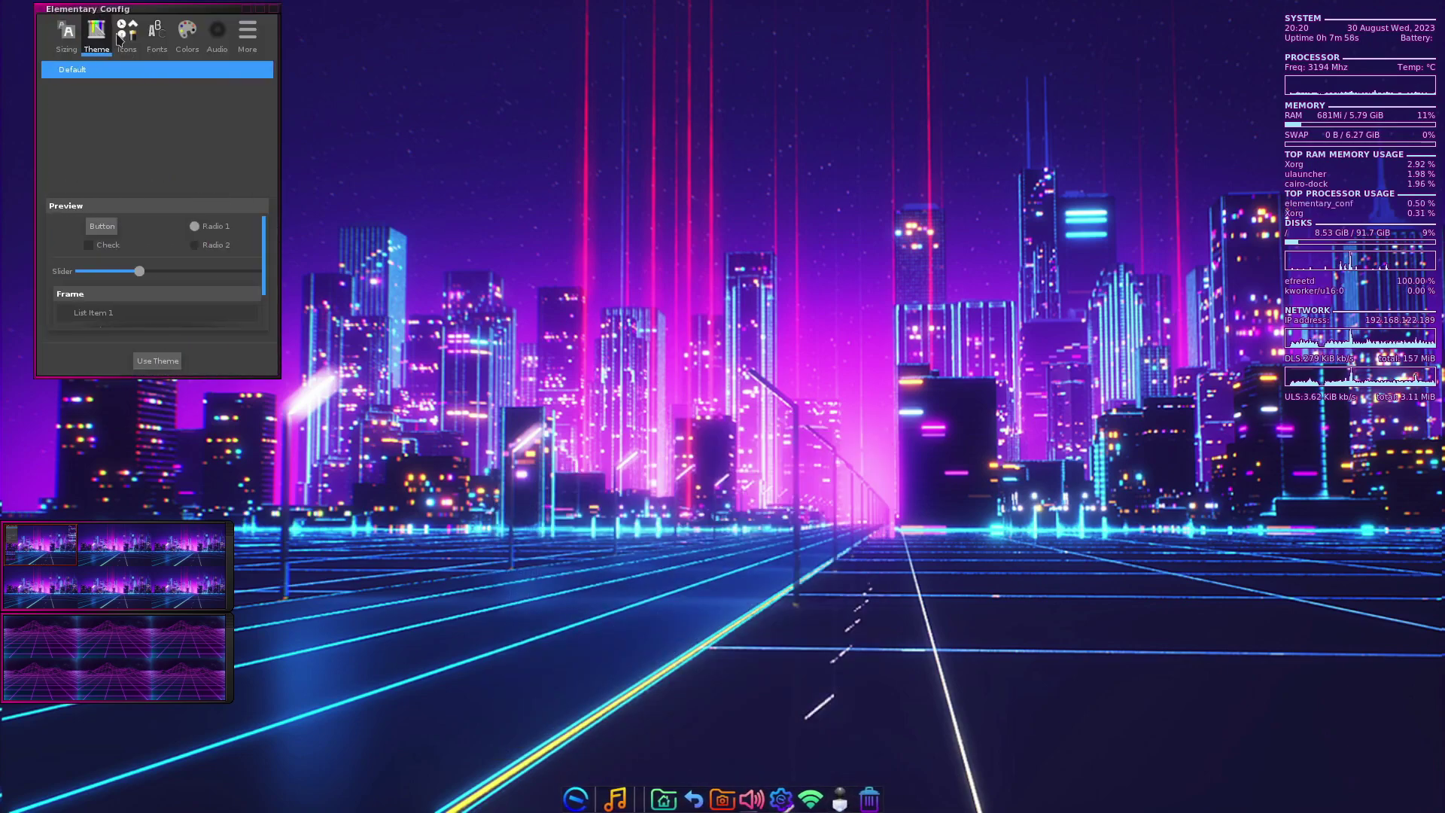
{"action": "left_click", "coordinate": [126, 33]}
{"action": "left_click", "coordinate": [155, 37]}
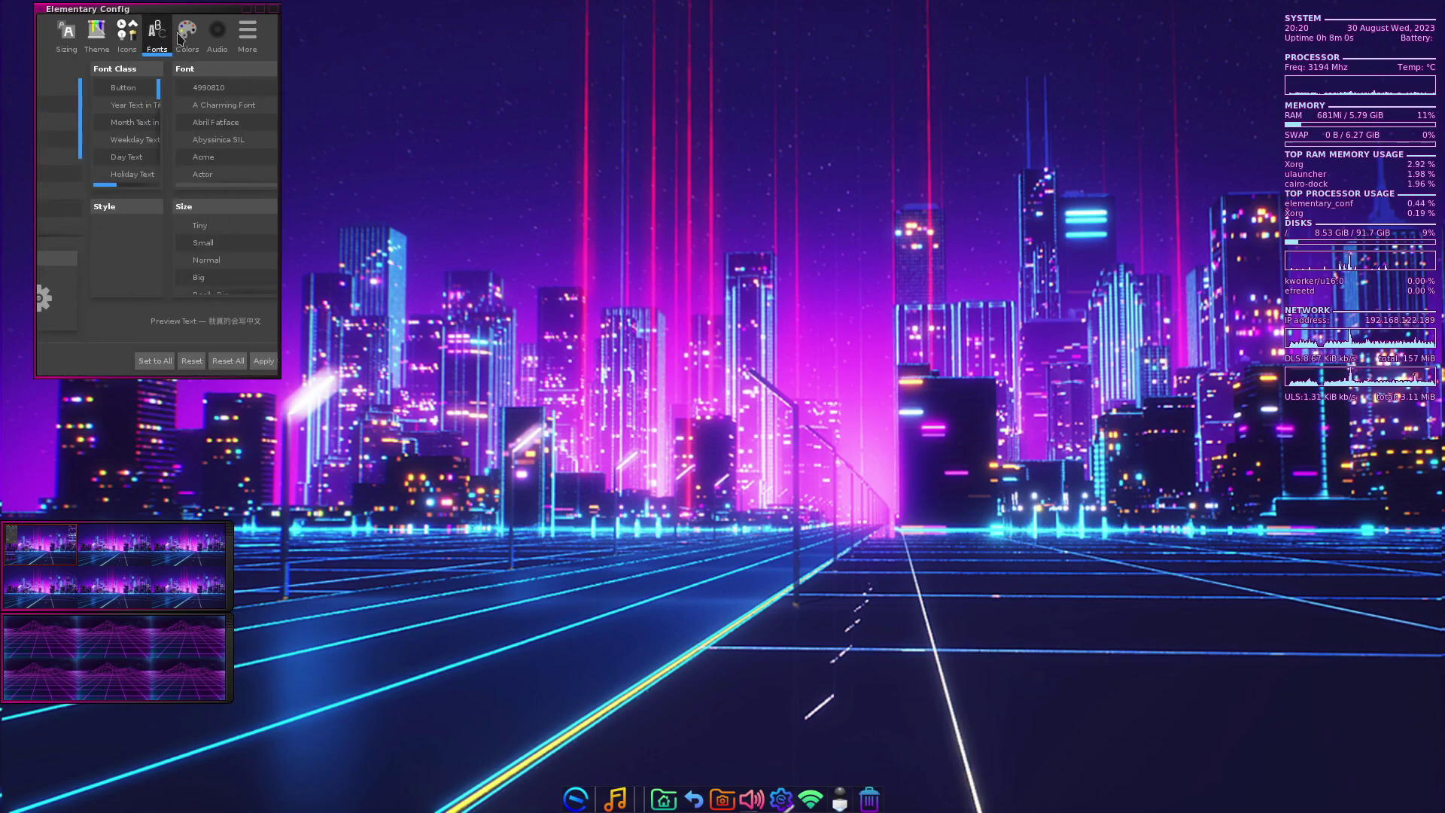
{"action": "left_click", "coordinate": [276, 12]}
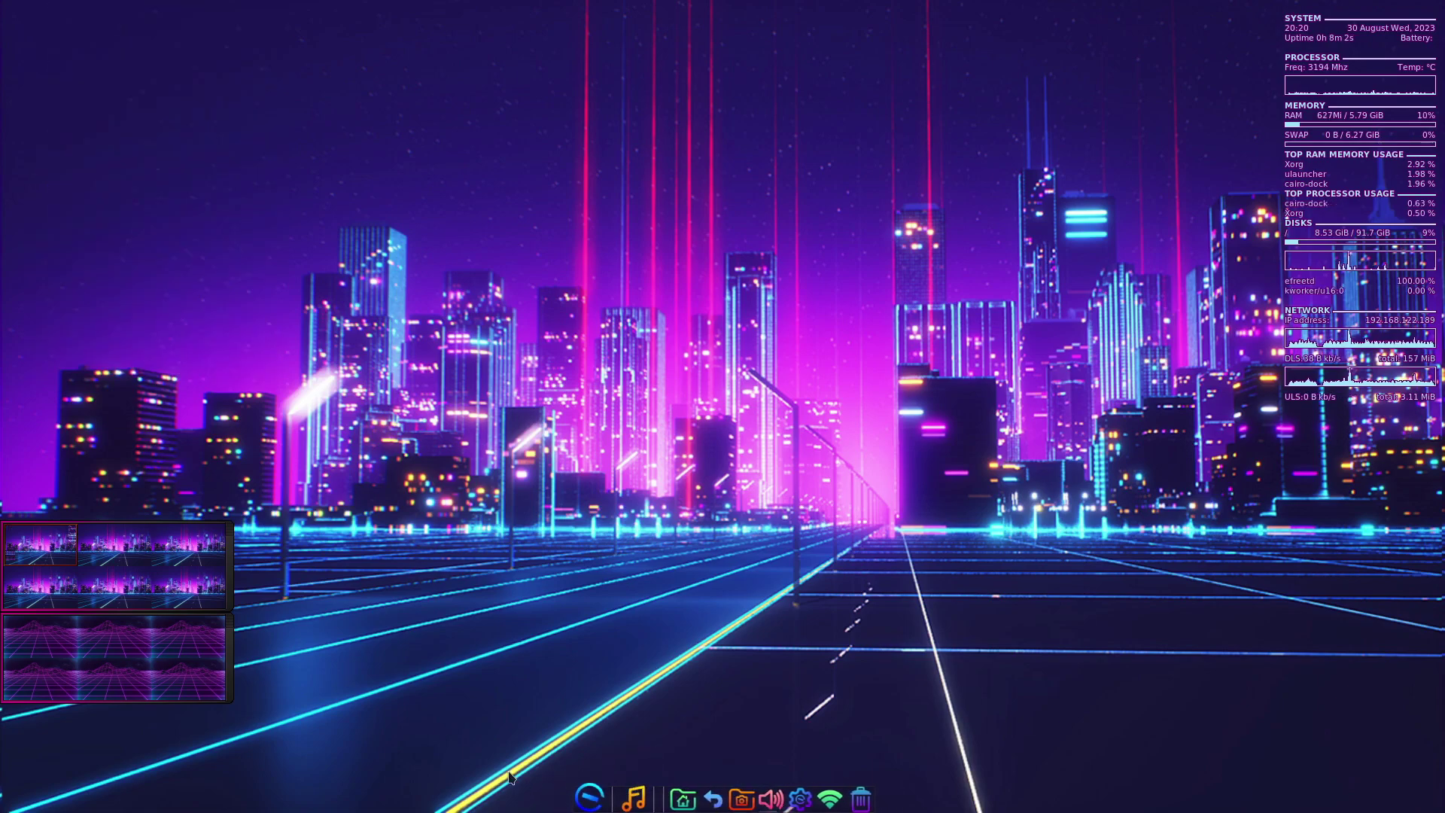
- Launch Evisum Process Explorer from Administration, close it, and reopen the Administration menu
{"action": "left_click", "coordinate": [599, 788]}
{"action": "mouse_move", "coordinate": [605, 711]}
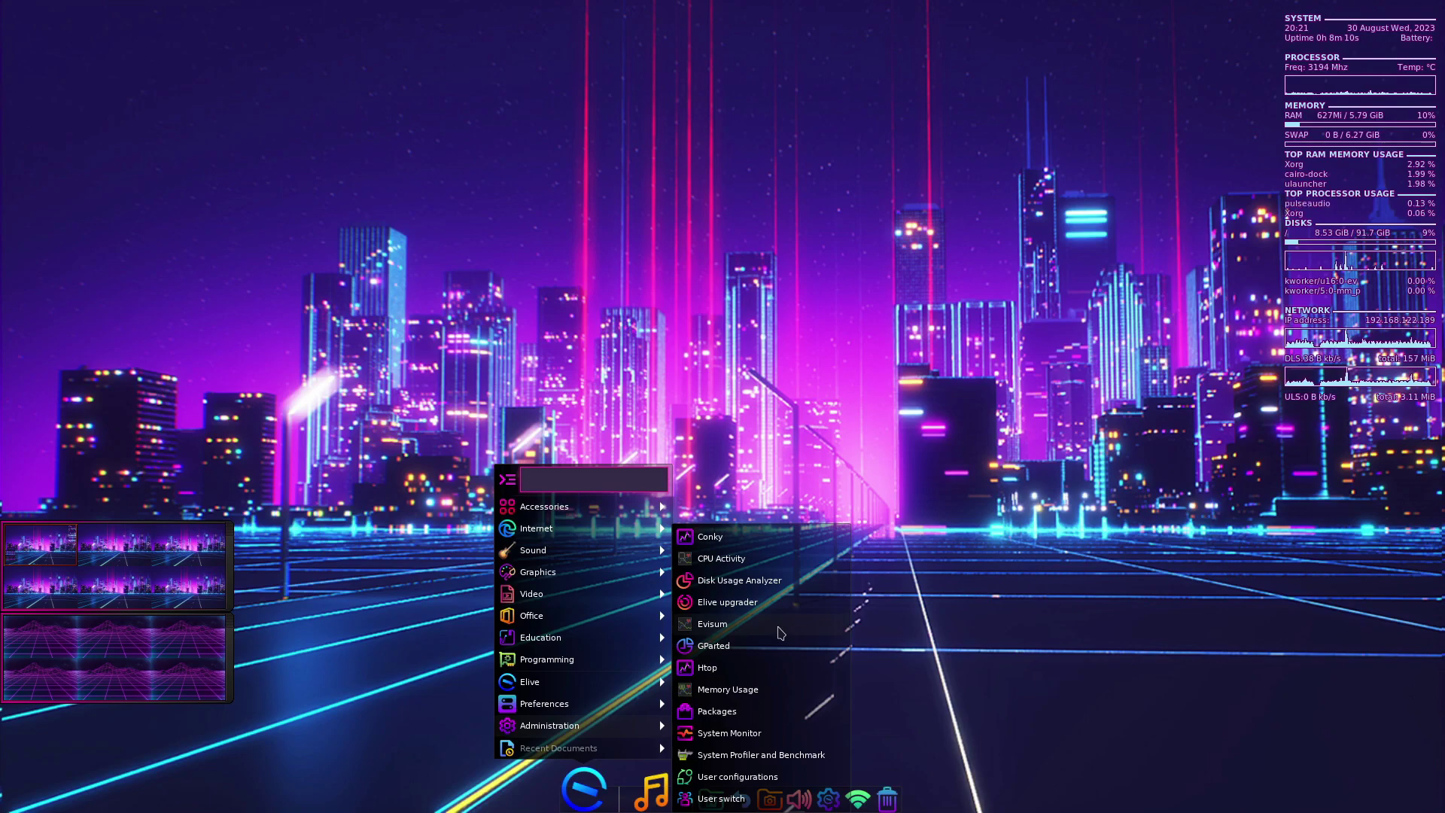
{"action": "left_click", "coordinate": [779, 629]}
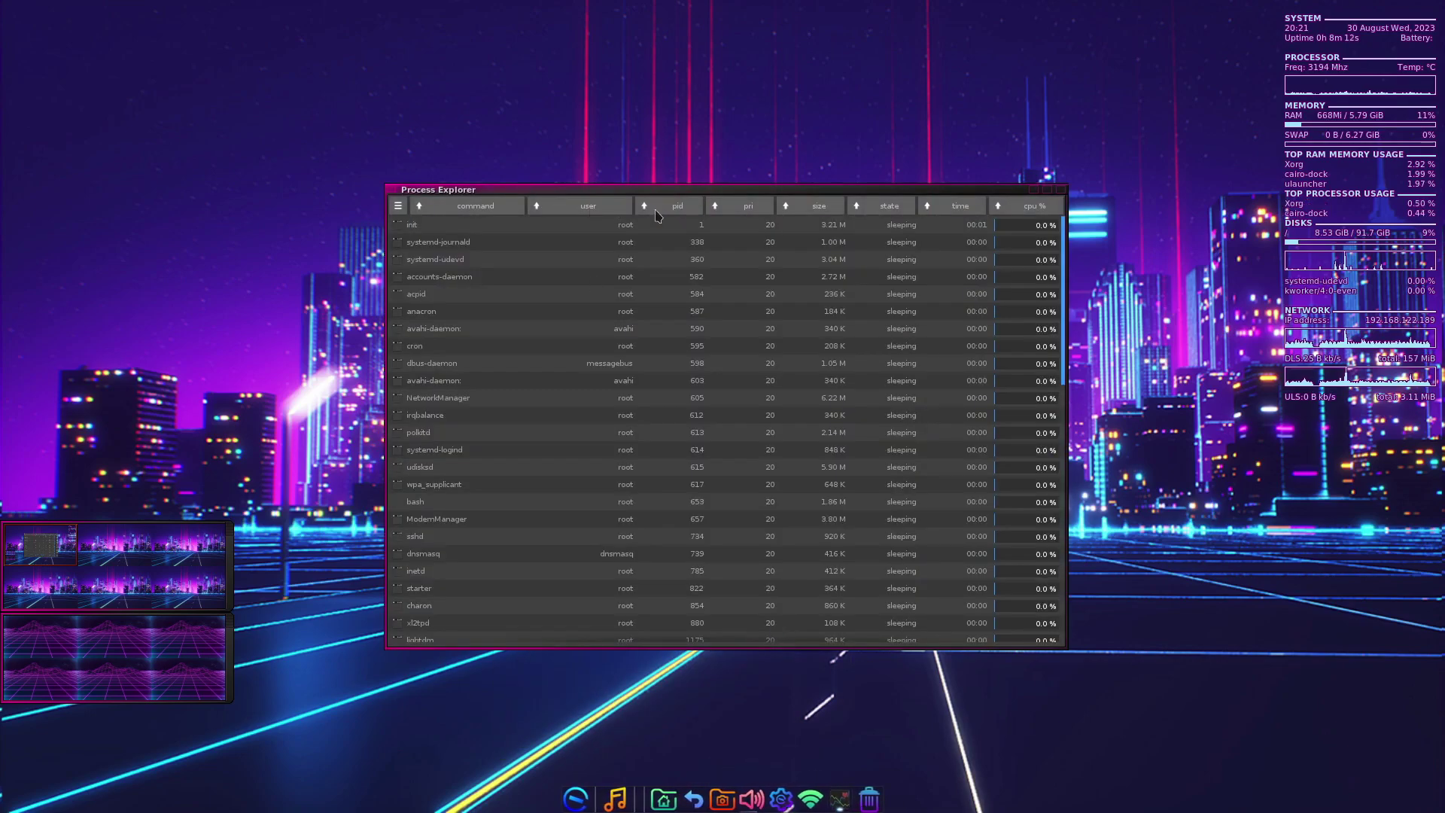
{"action": "left_click", "coordinate": [1060, 190]}
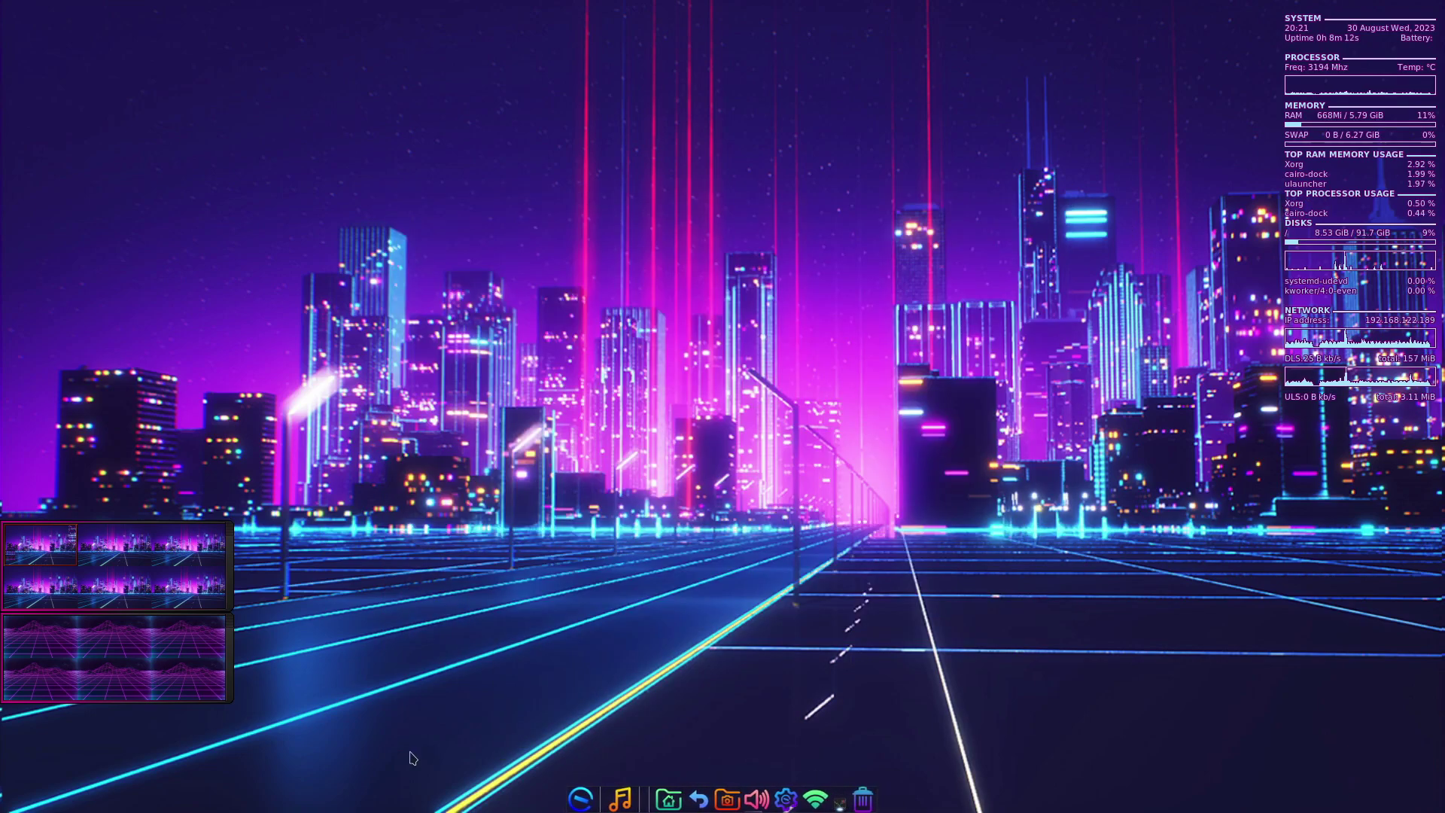
{"action": "left_click", "coordinate": [589, 796]}
{"action": "mouse_move", "coordinate": [611, 728]}
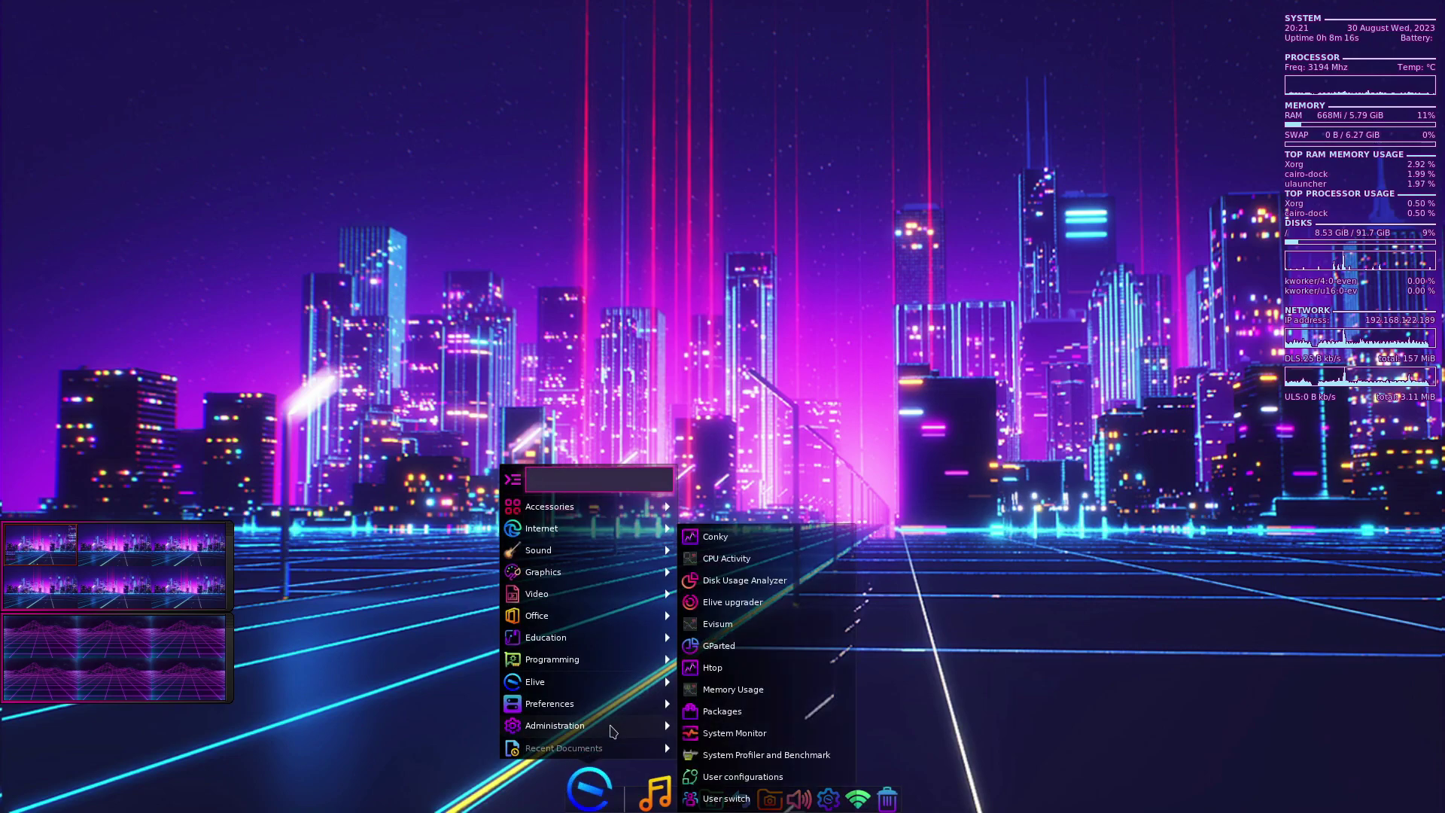
- Open GNOME Packages, browse Games, Legacy and Internet, and search for brave
{"action": "left_click", "coordinate": [721, 711]}
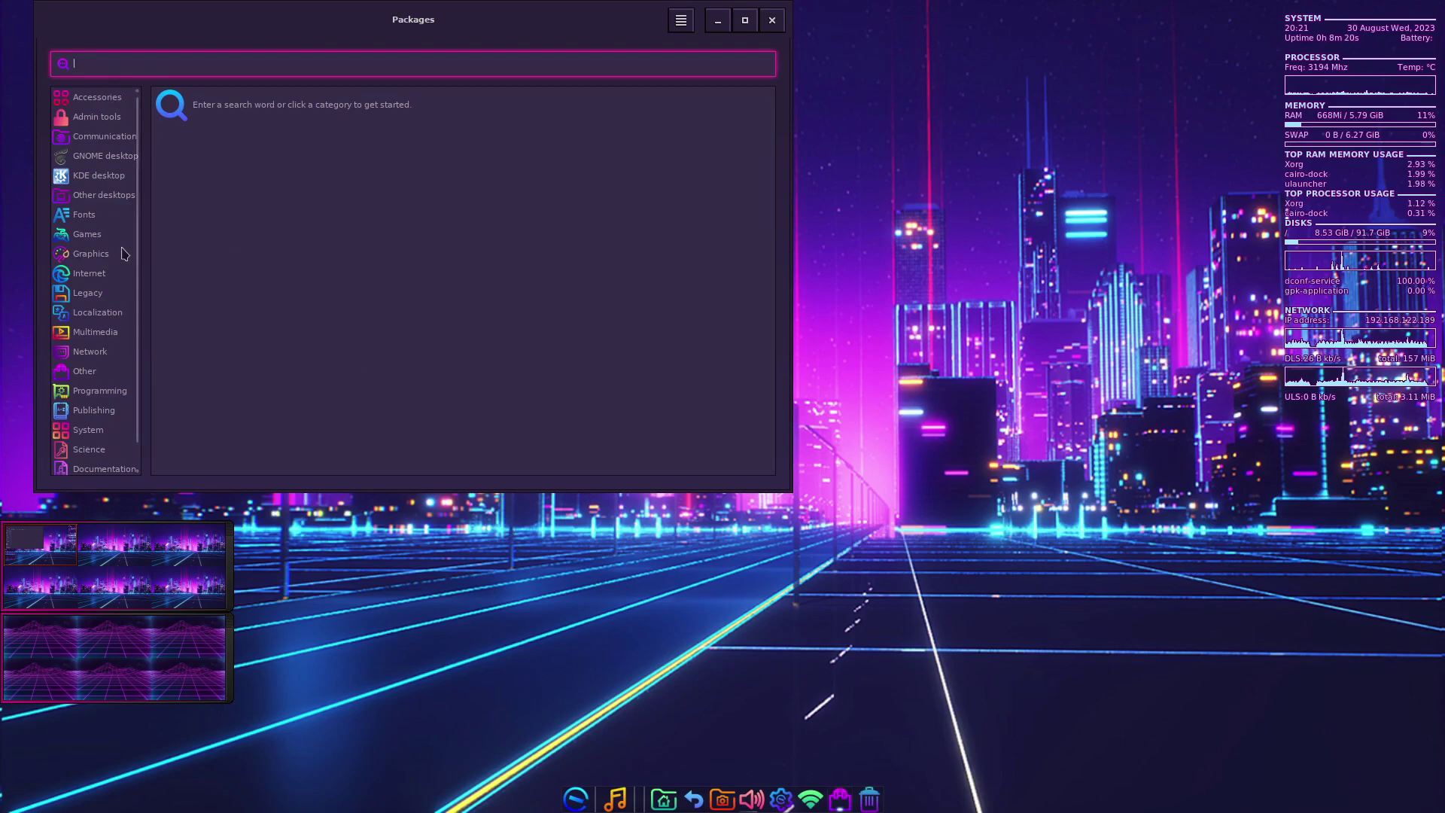
{"action": "left_click", "coordinate": [88, 236]}
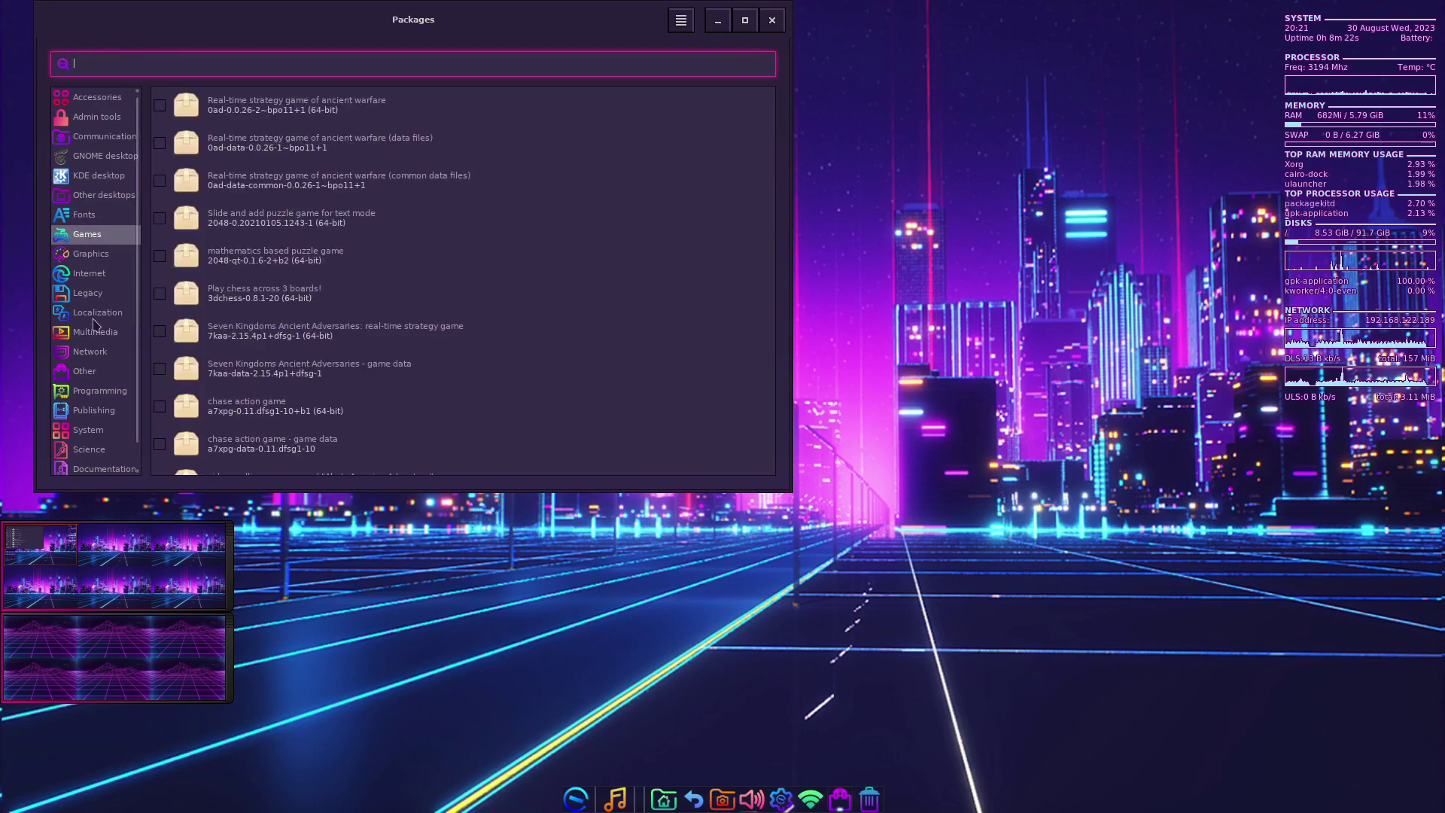
{"action": "left_click", "coordinate": [85, 293]}
{"action": "left_click", "coordinate": [85, 280]}
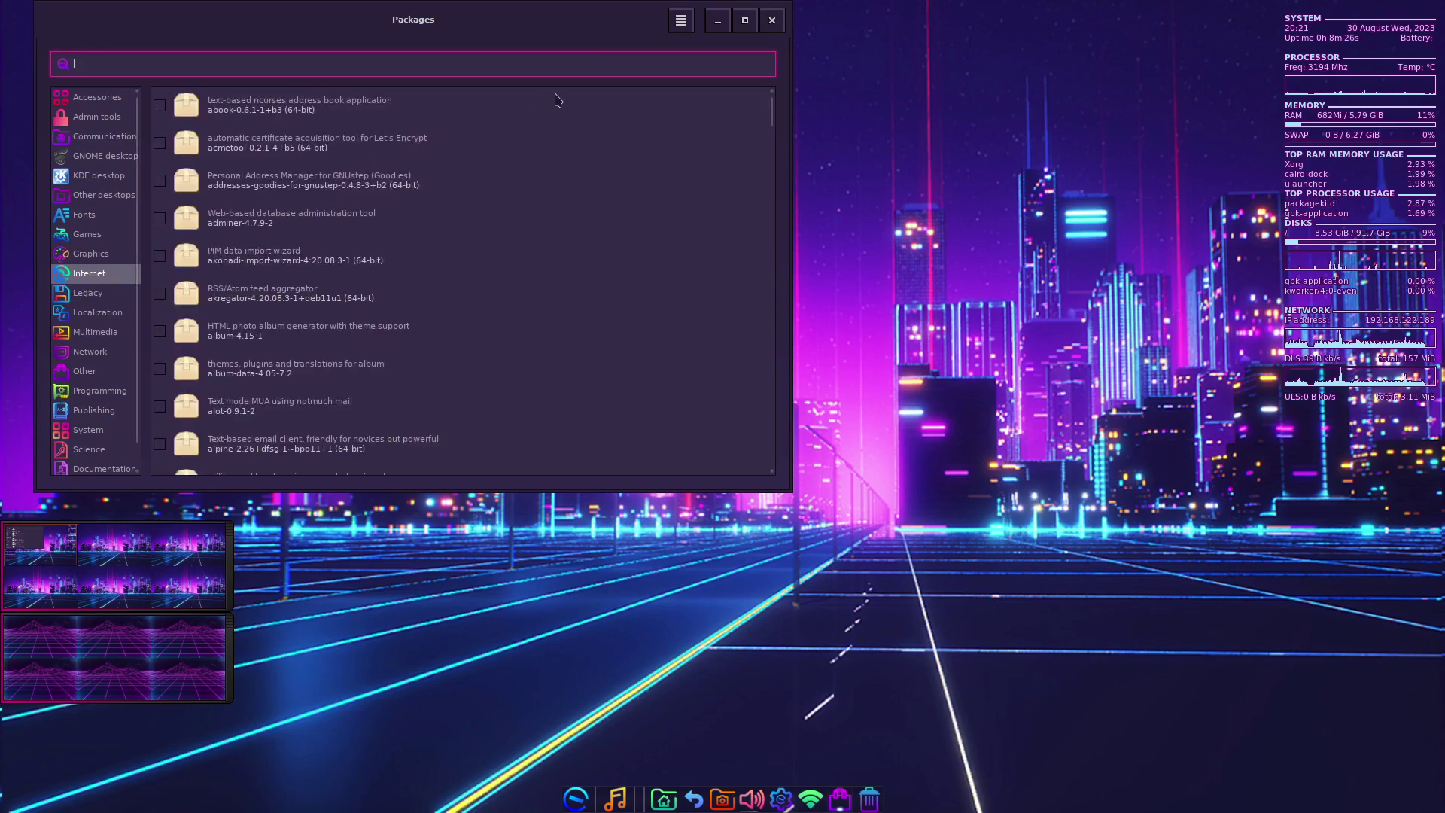
{"action": "type", "text": "viv"}
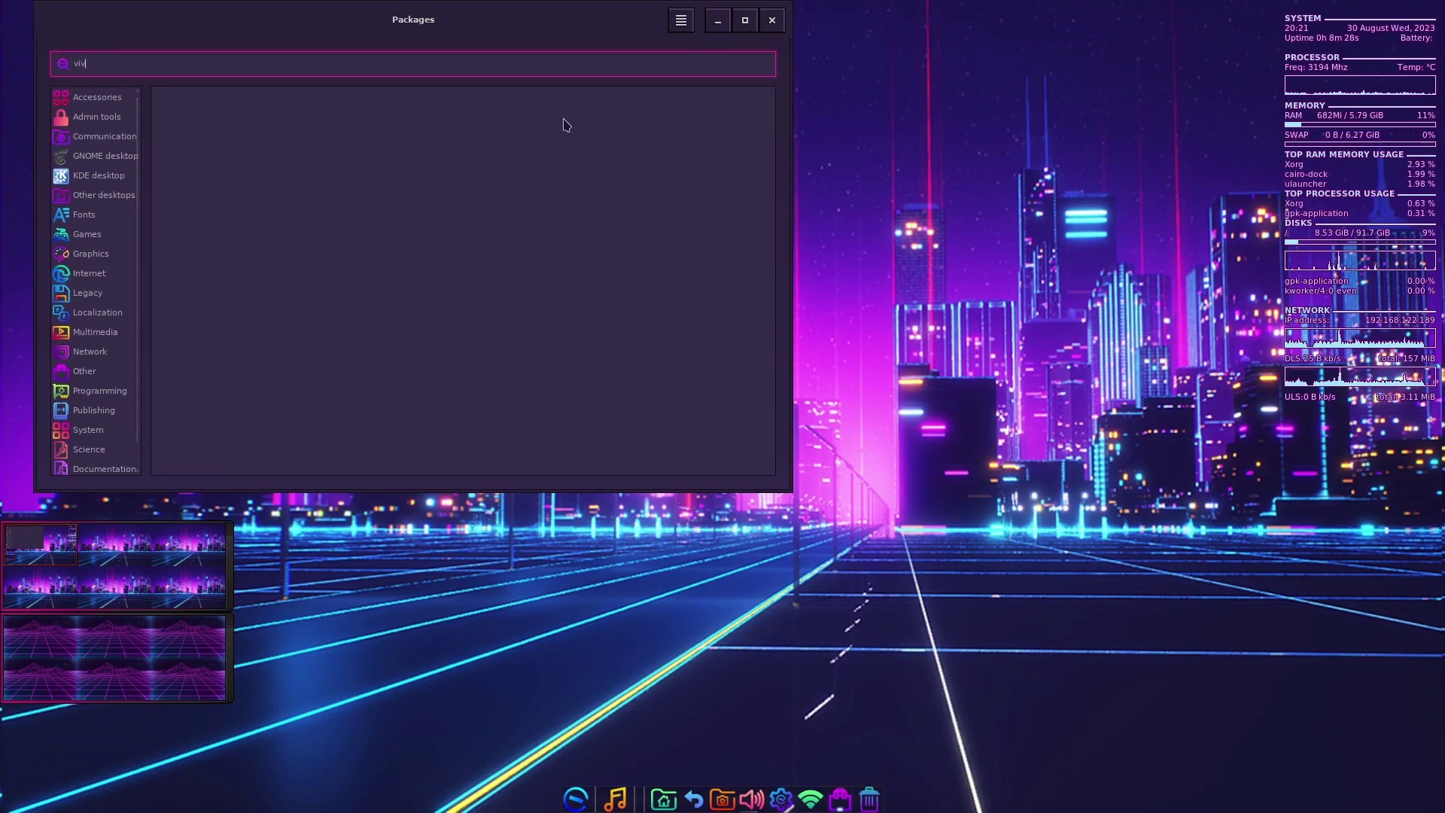
{"action": "type", "text": "ave"}
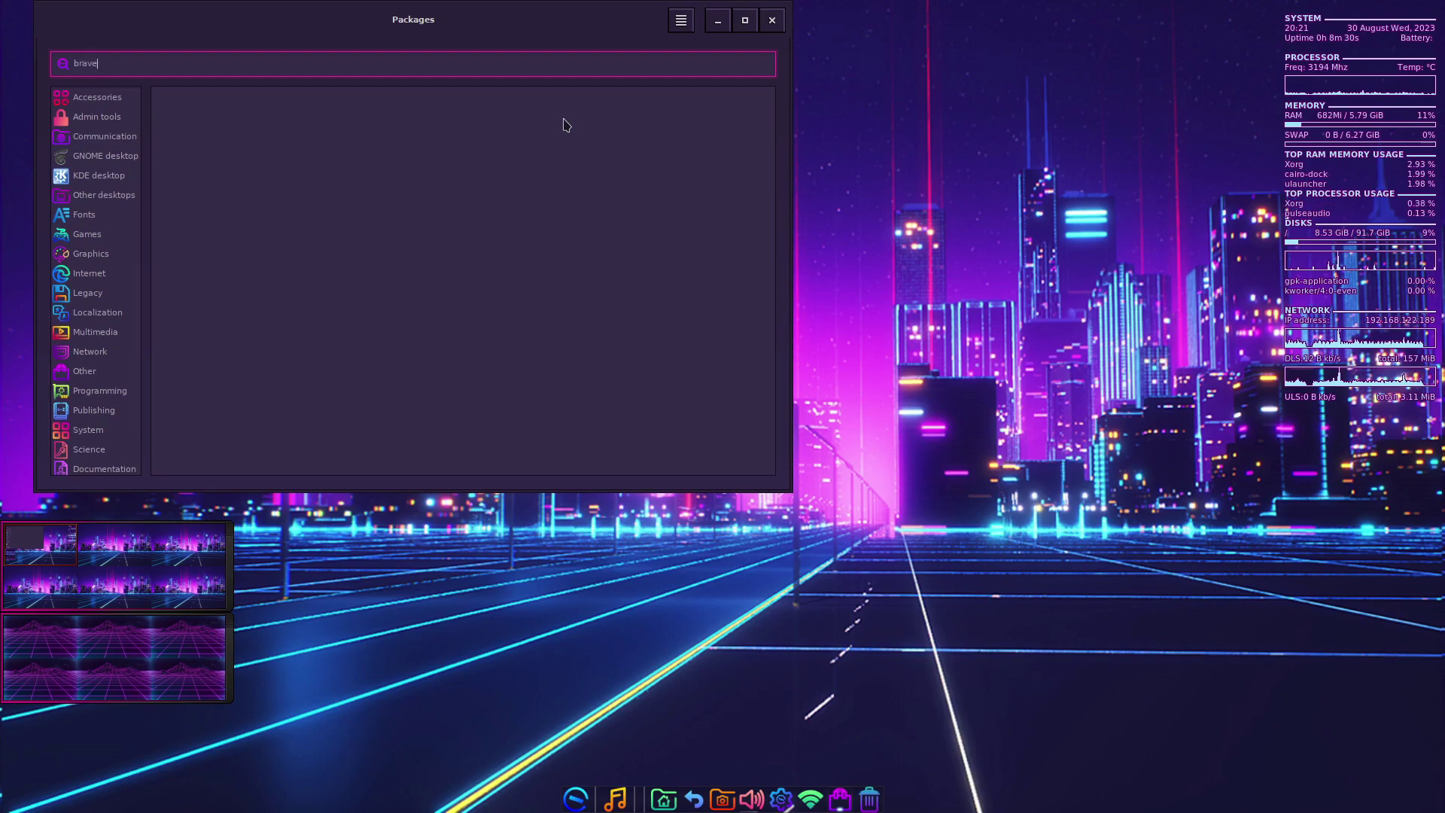
{"action": "key", "text": "Return"}
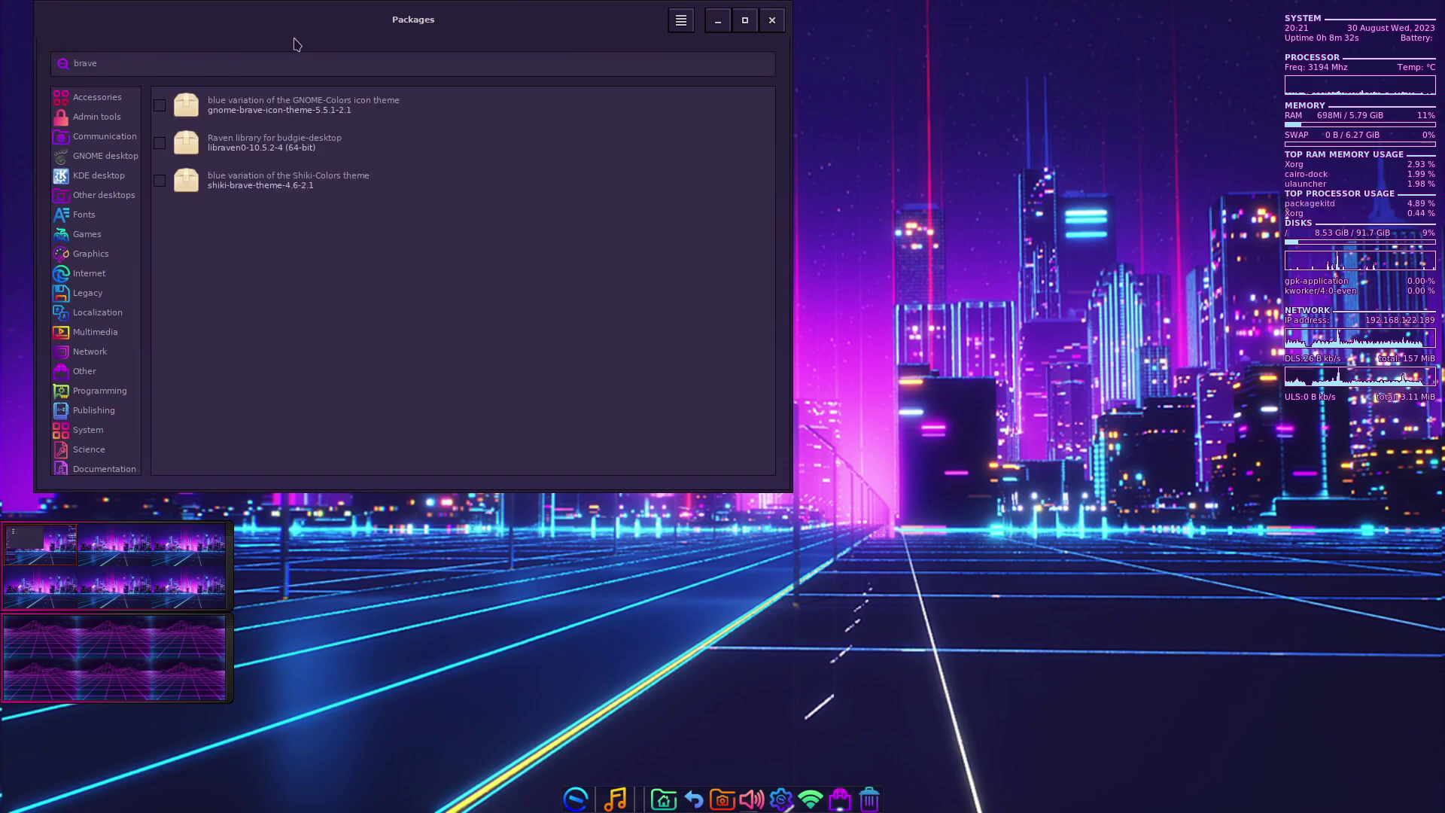
- Center the Packages window and view its About information
{"action": "left_click_drag", "start_coordinate": [294, 27], "coordinate": [718, 68]}
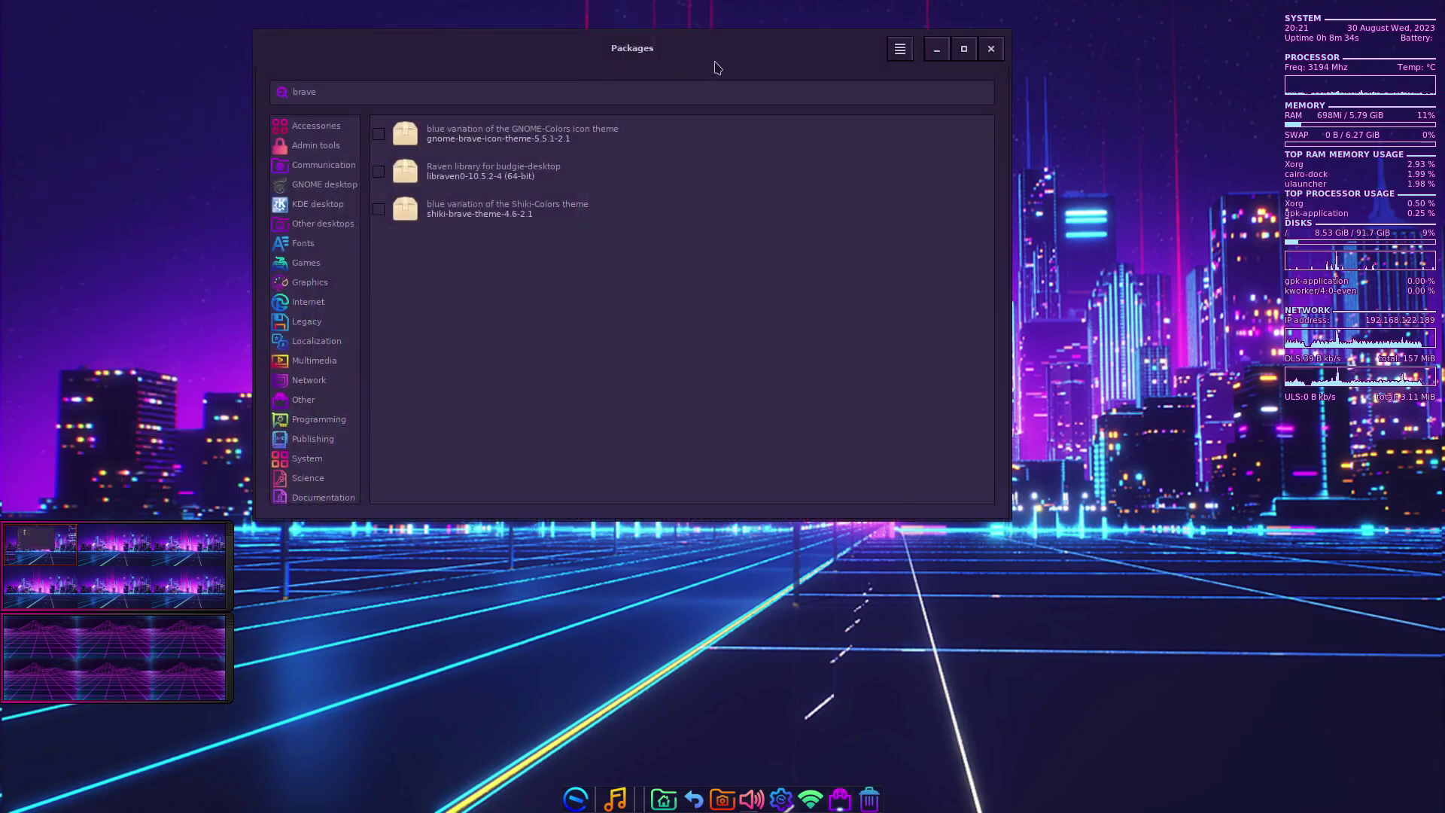
{"action": "left_click", "coordinate": [901, 50]}
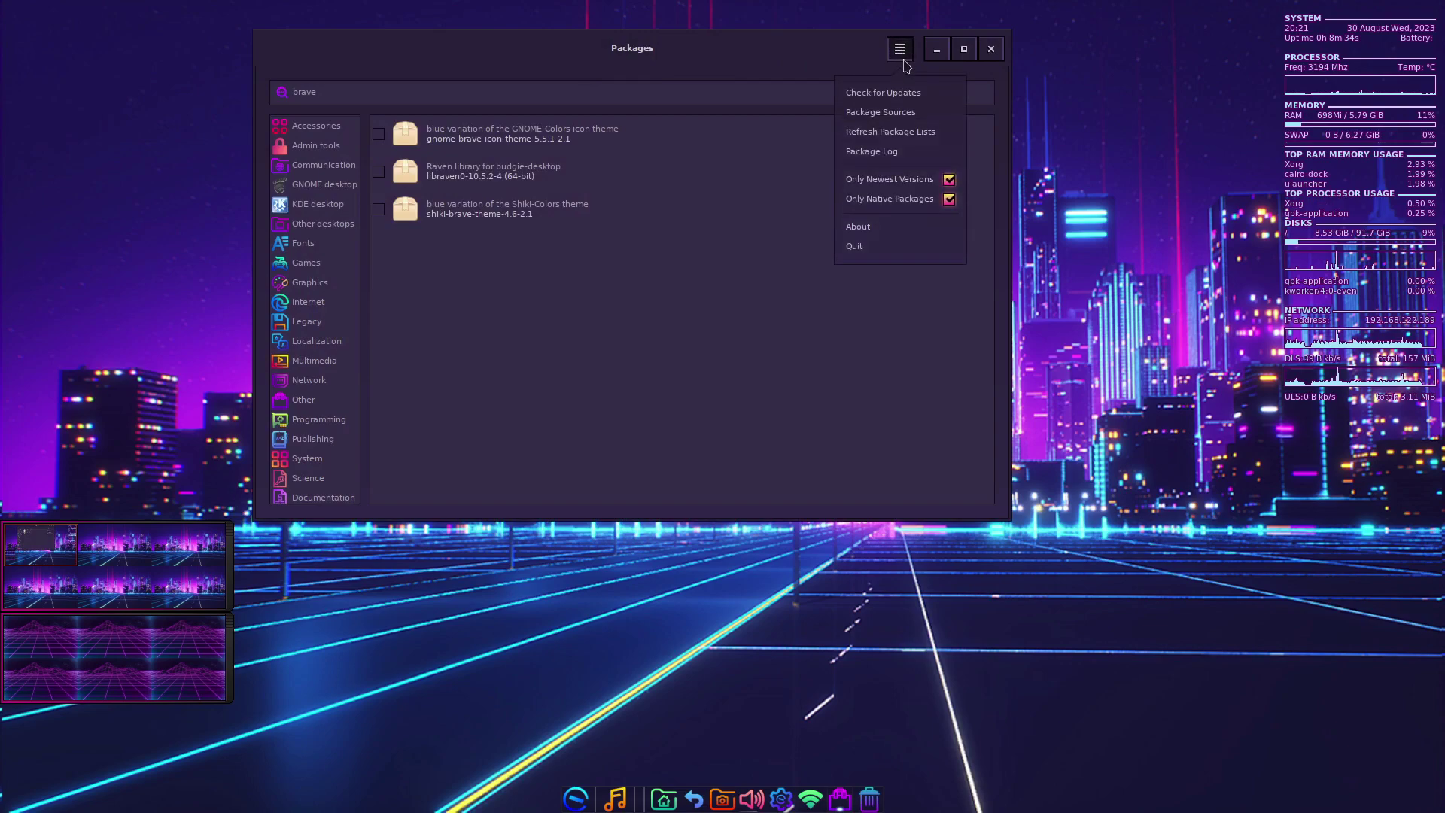
{"action": "left_click", "coordinate": [857, 227]}
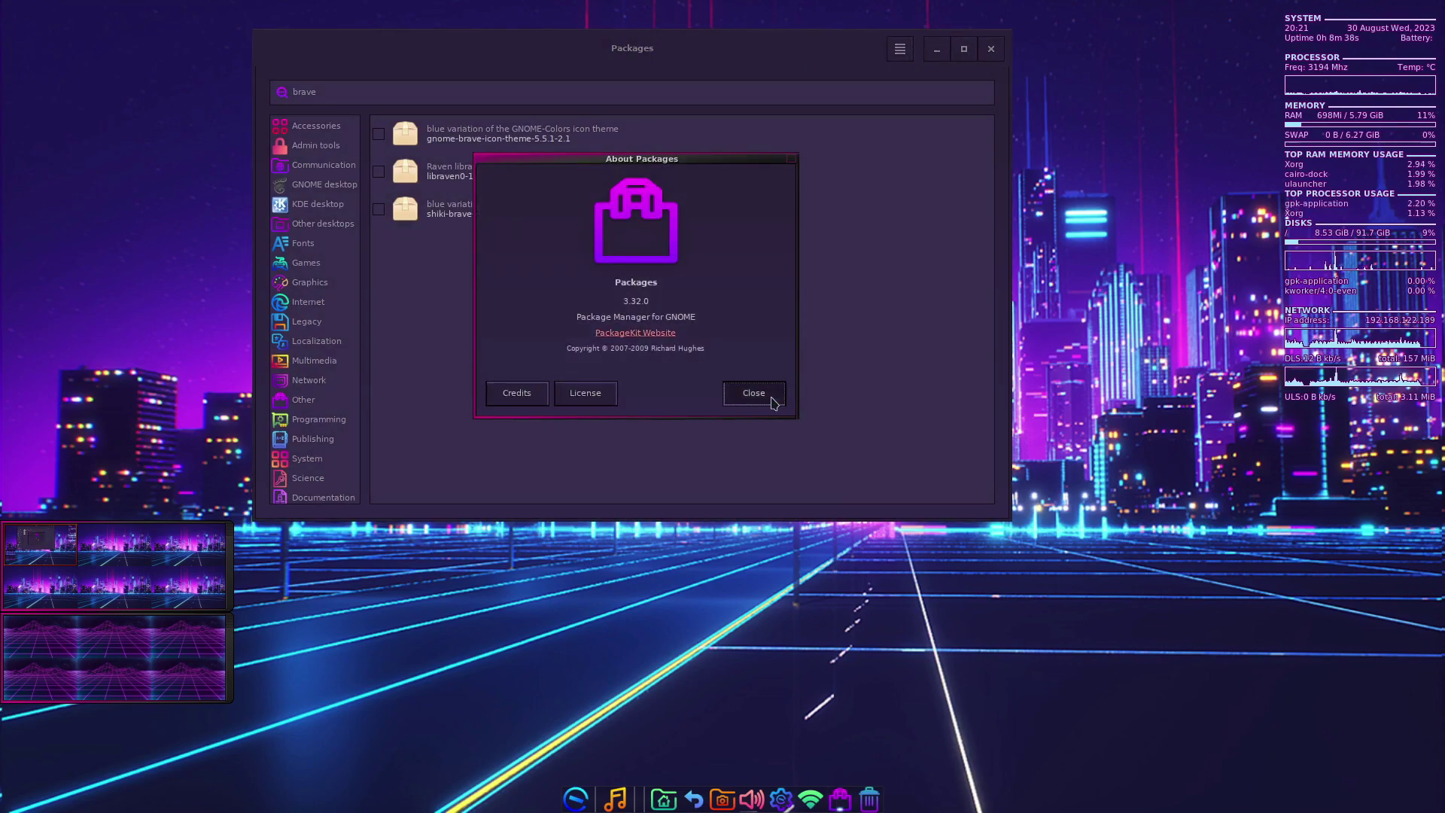
{"action": "left_click", "coordinate": [753, 395]}
- Browse the System, Network, Accessories, GNOME, KDE and Internet package categories
{"action": "left_click", "coordinate": [316, 459]}
{"action": "left_click", "coordinate": [331, 381]}
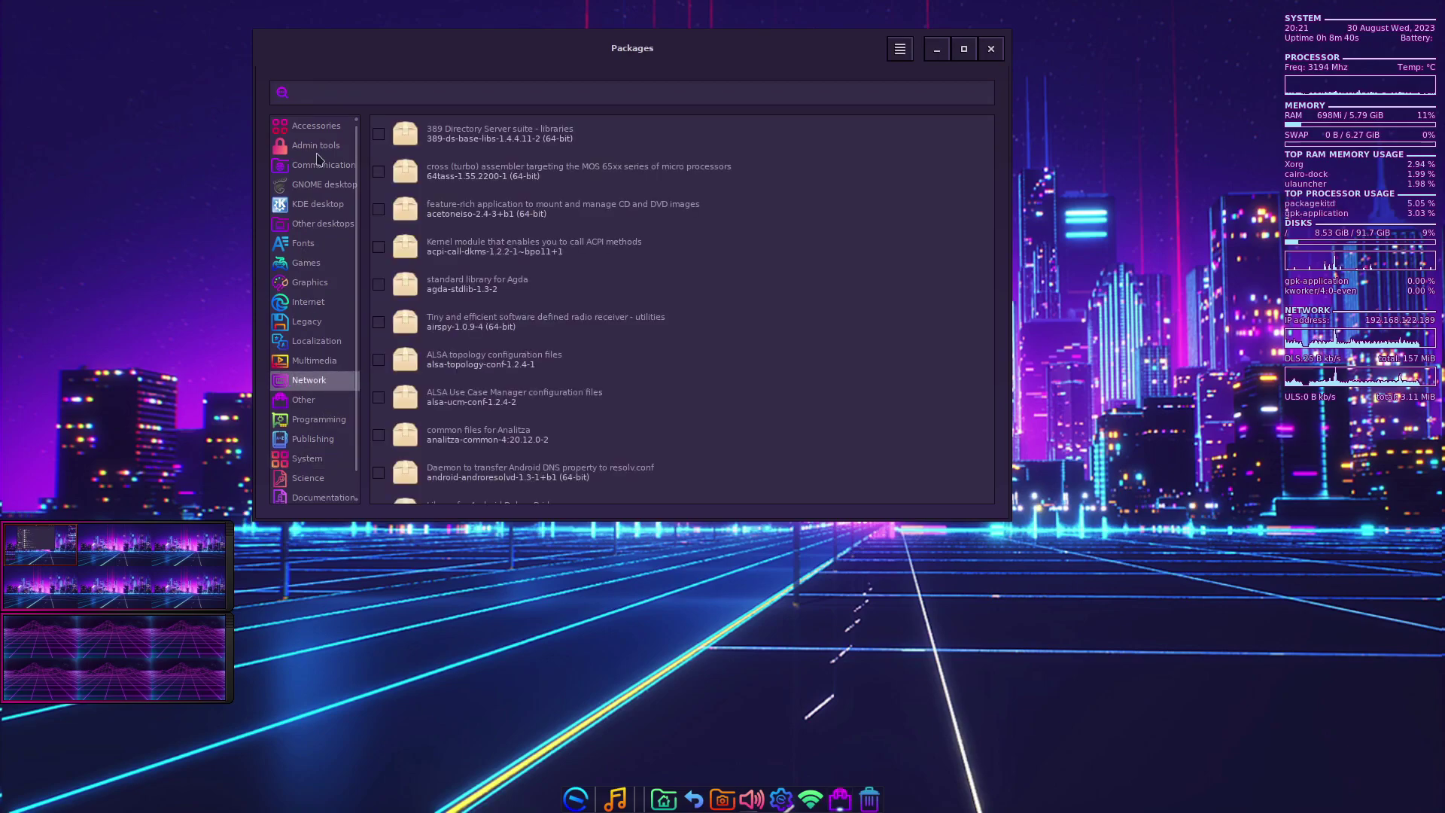
{"action": "left_click", "coordinate": [305, 135]}
{"action": "left_click", "coordinate": [305, 189]}
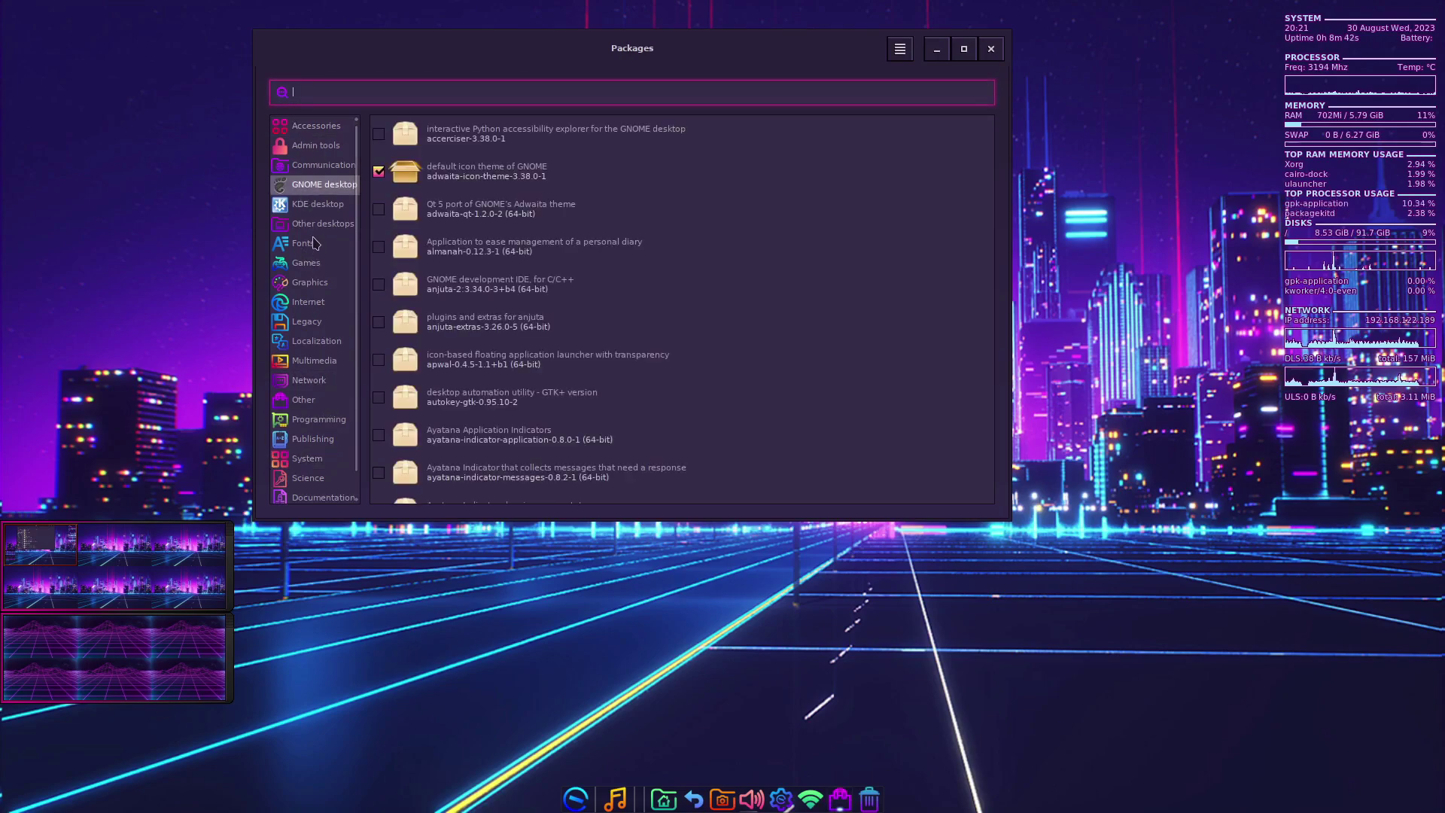
{"action": "left_click", "coordinate": [319, 207]}
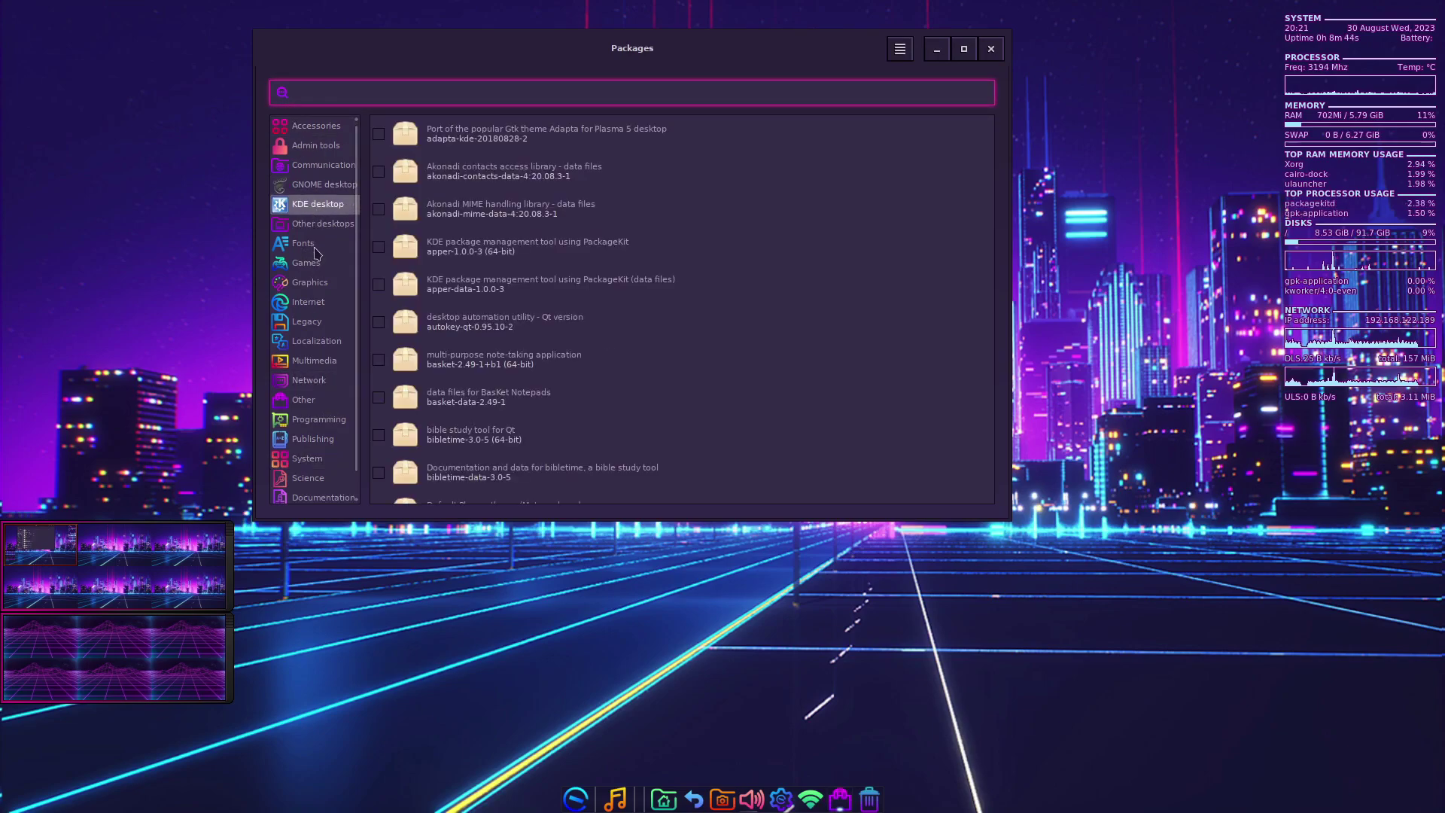
{"action": "scroll", "coordinate": [432, 344], "scroll_direction": "down", "scroll_amount": 10}
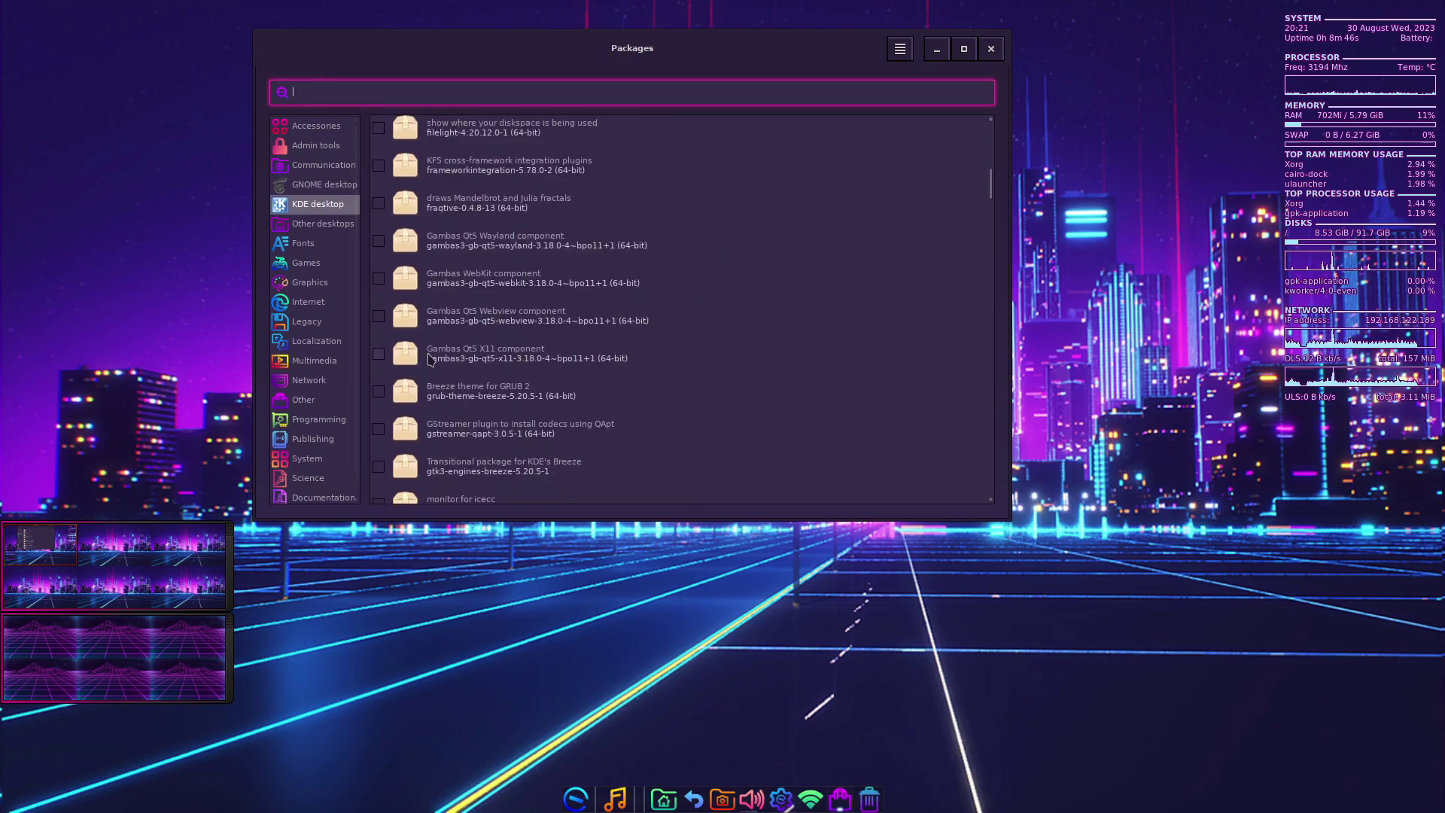
{"action": "left_click", "coordinate": [327, 304]}
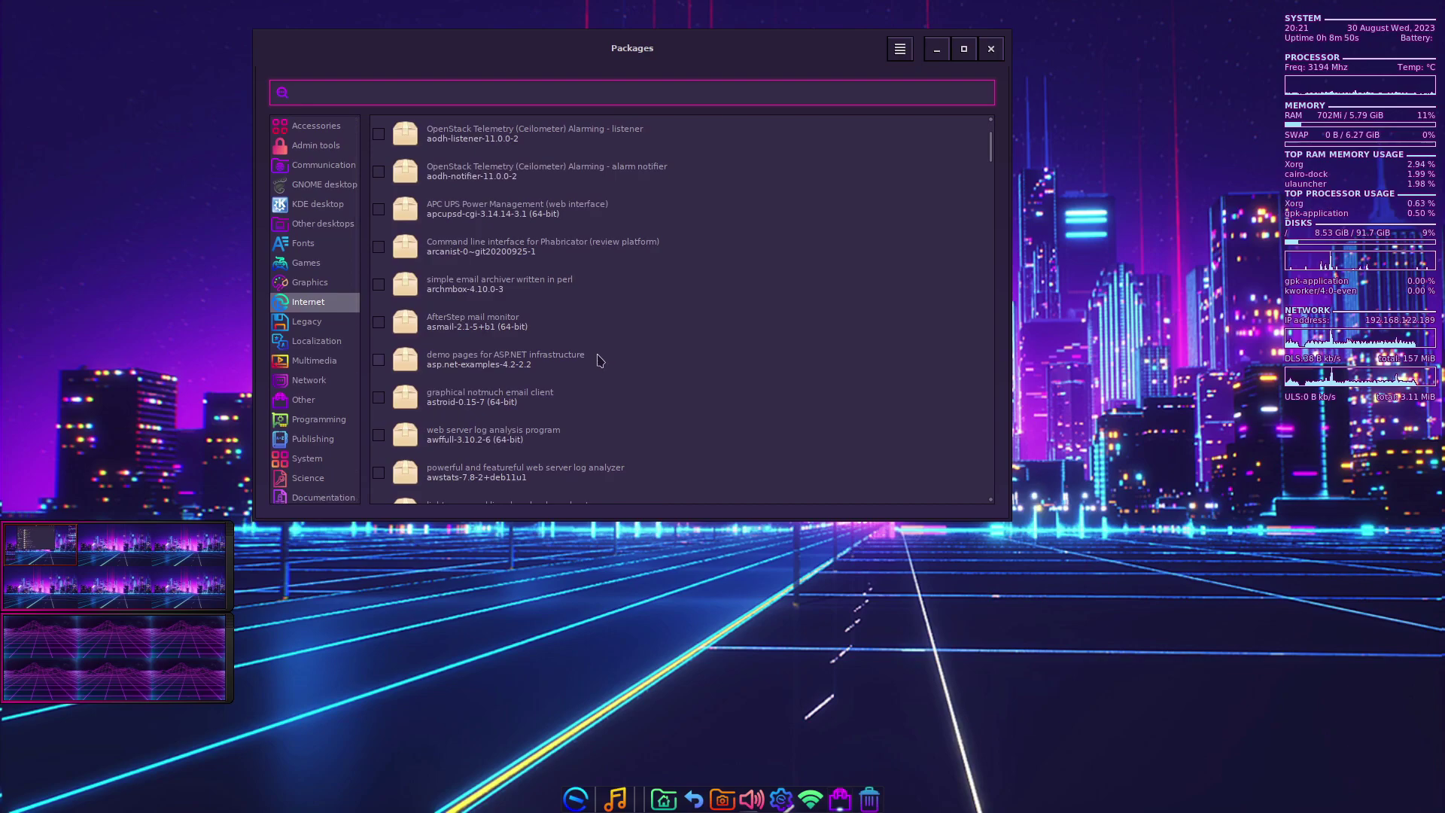
- Search for 'librewolf', find no results, and close Packages
{"action": "type", "text": "librewolf"}
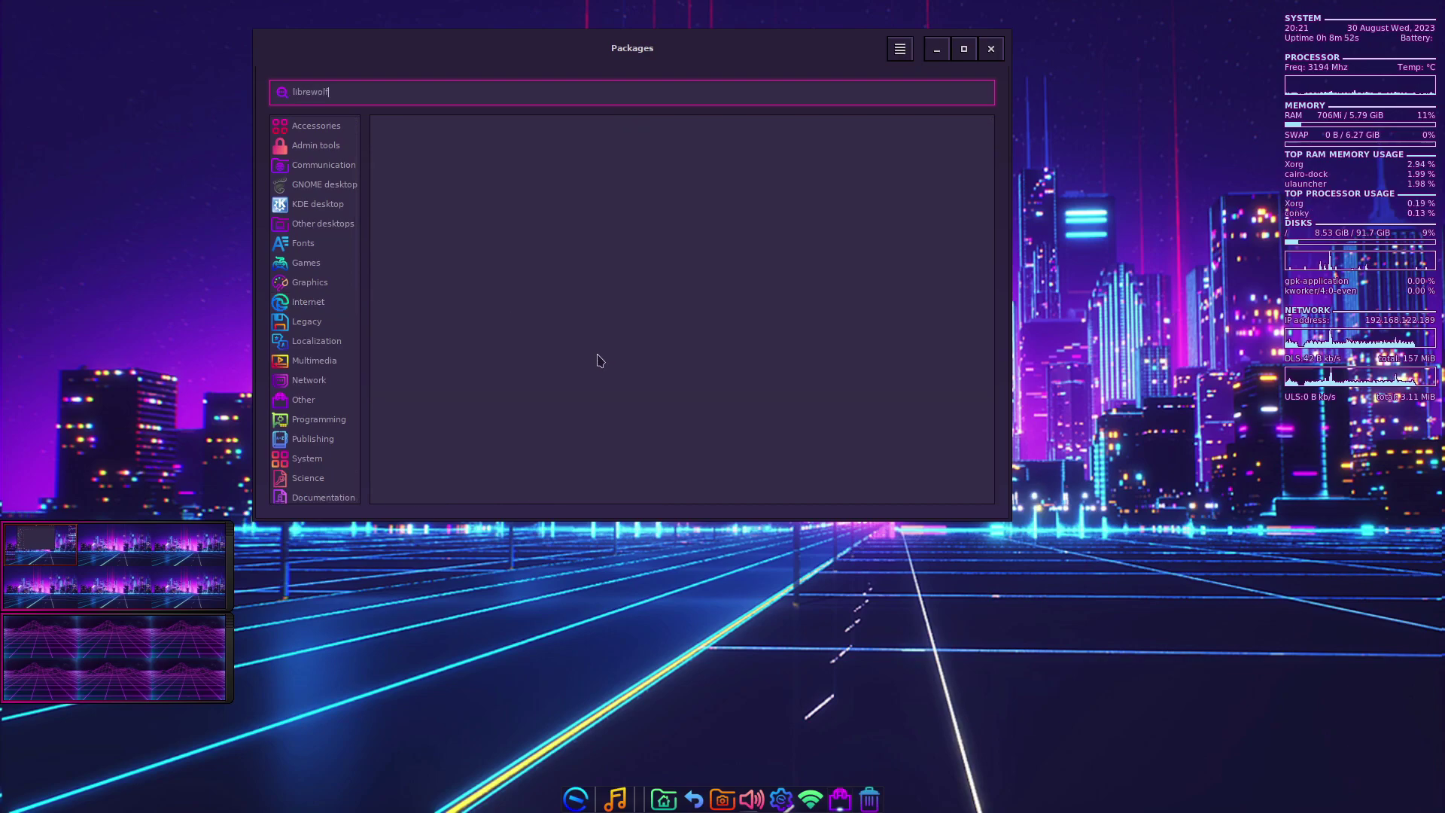
{"action": "key", "text": "Return"}
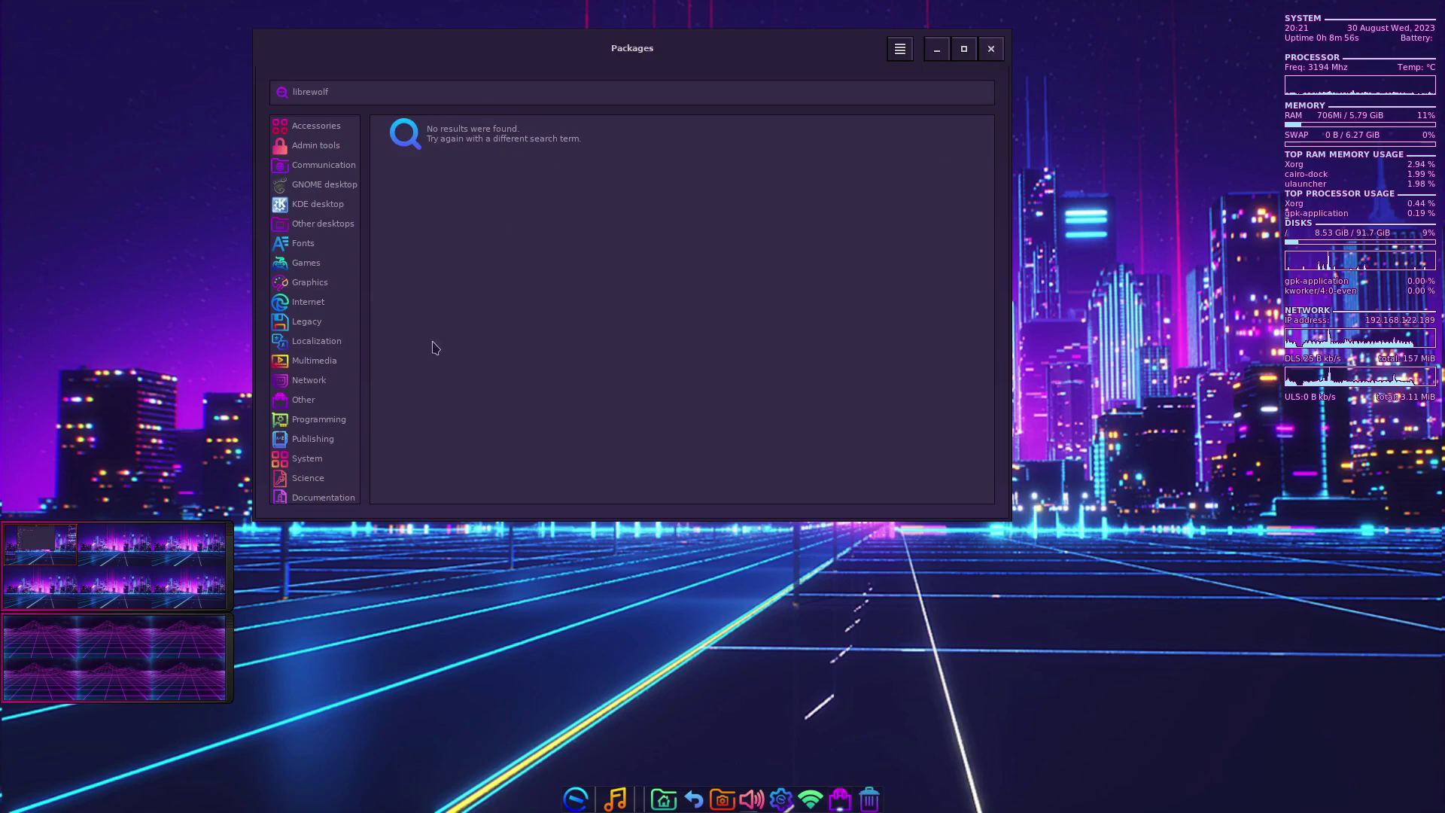
{"action": "scroll", "coordinate": [316, 339], "scroll_direction": "down", "scroll_amount": 1}
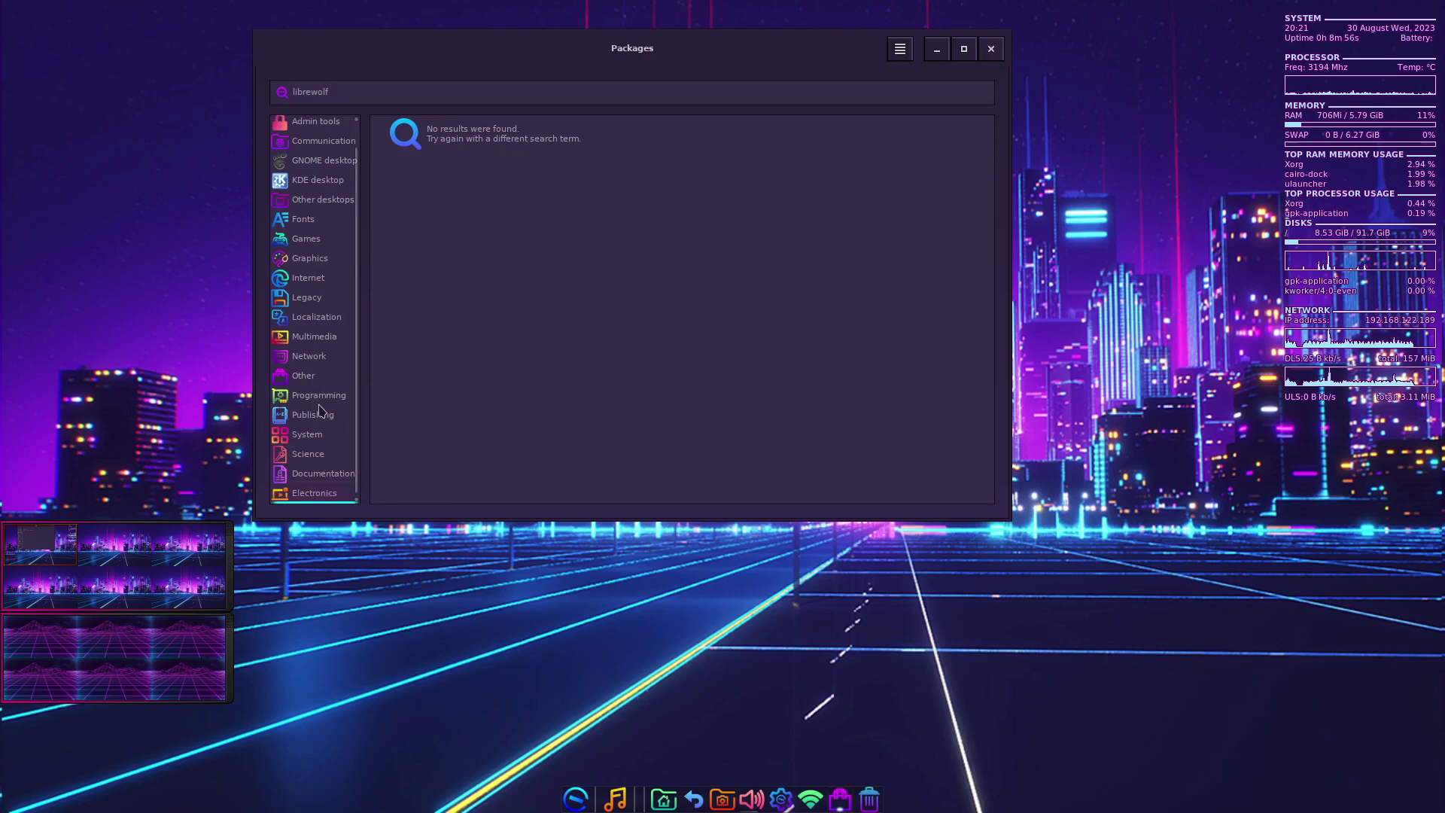
{"action": "left_click", "coordinate": [990, 48]}
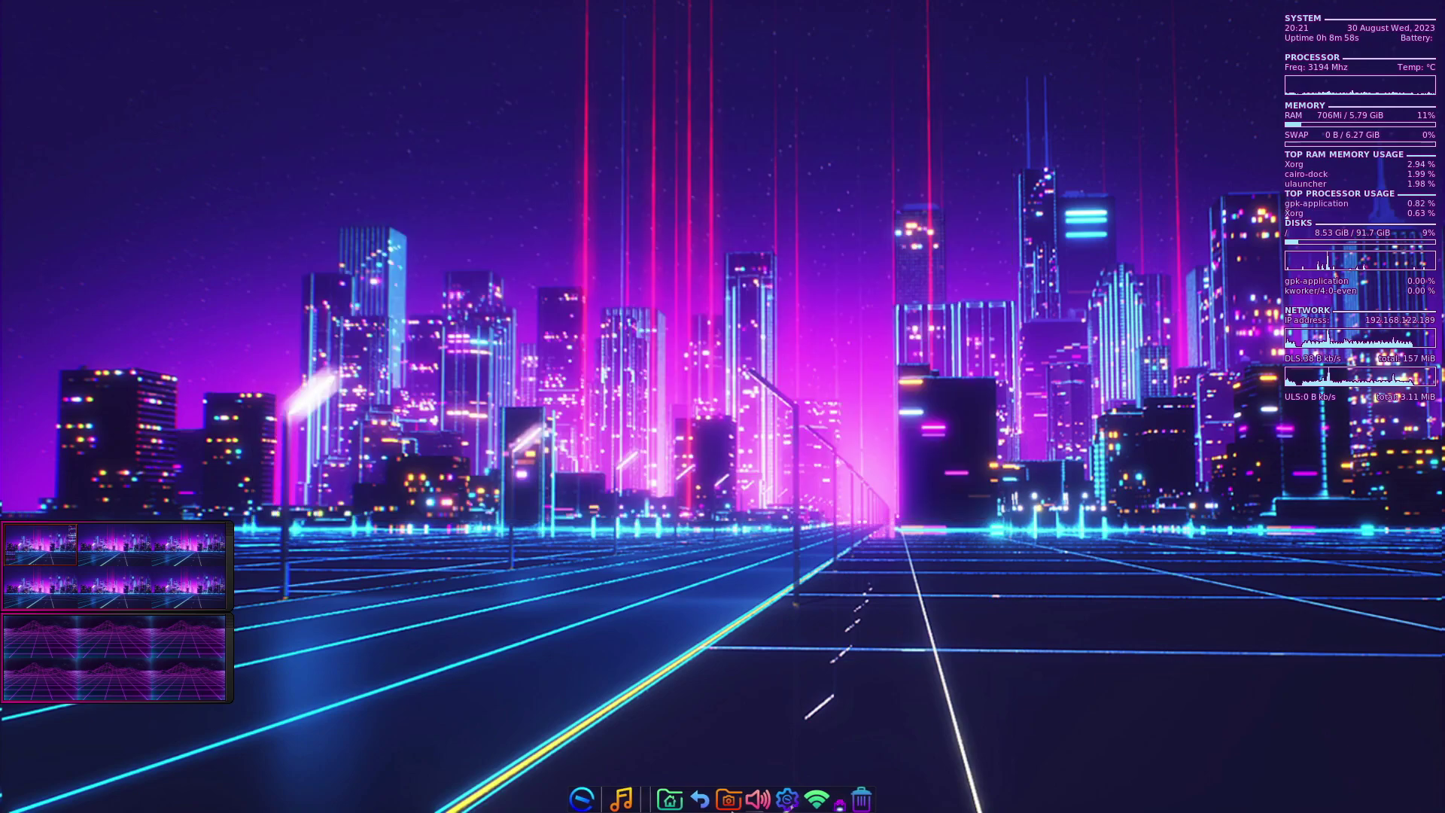
- Launch Terminal by searching 'term' in the applications menu and drag it to the screen centre
{"action": "left_click", "coordinate": [591, 796]}
{"action": "mouse_move", "coordinate": [594, 725]}
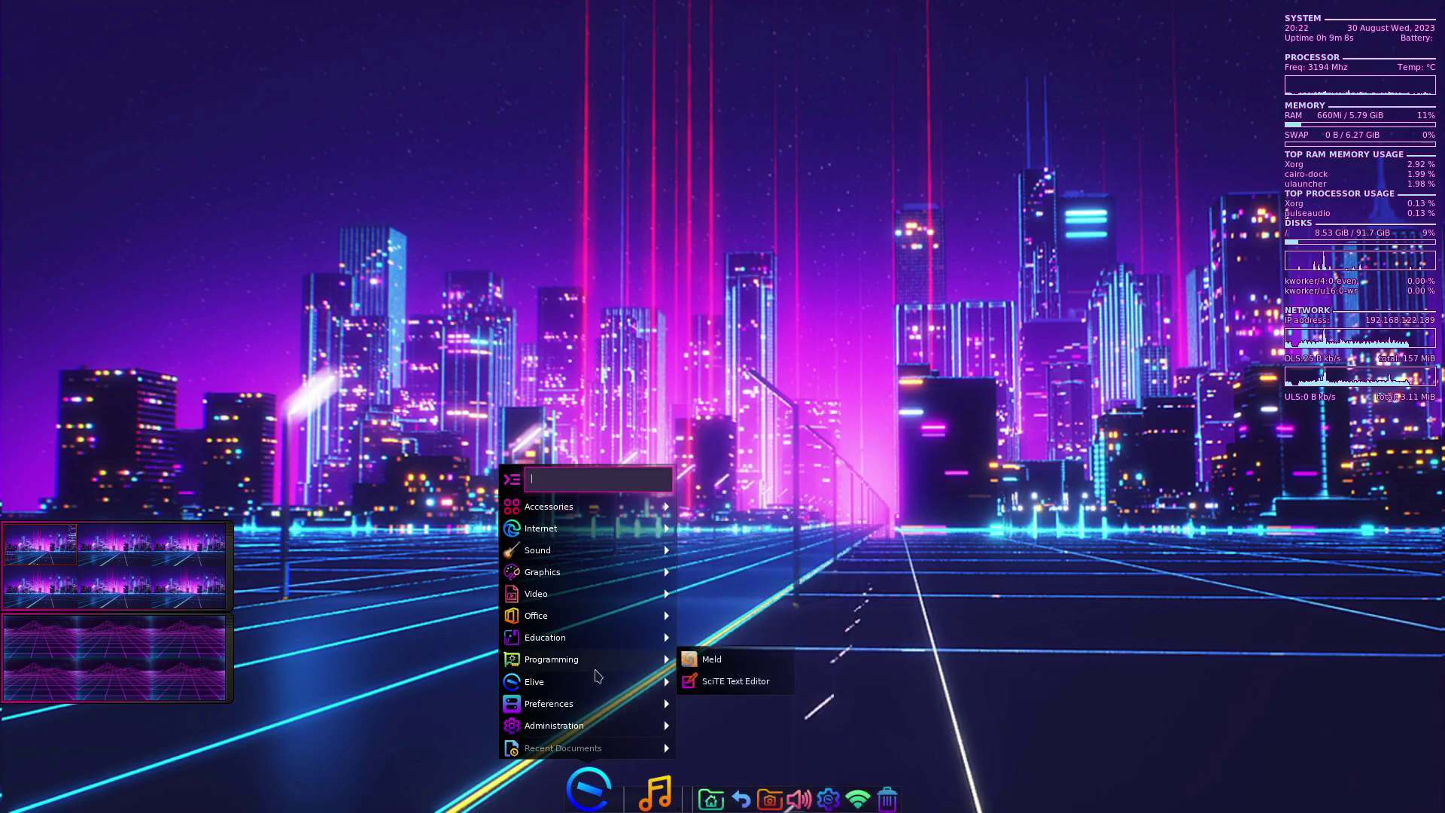
{"action": "mouse_move", "coordinate": [602, 643]}
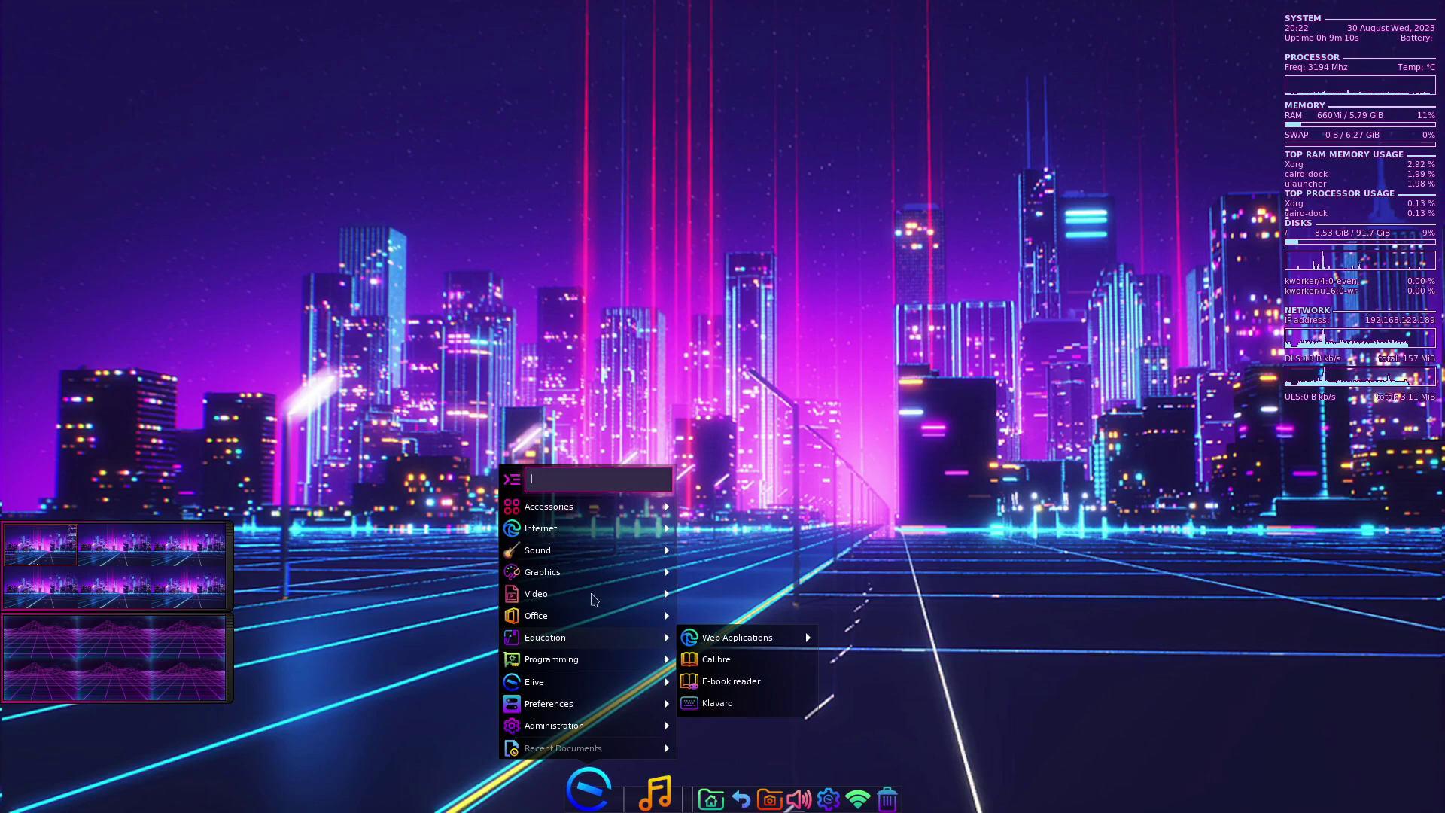
{"action": "key", "text": "Escape"}
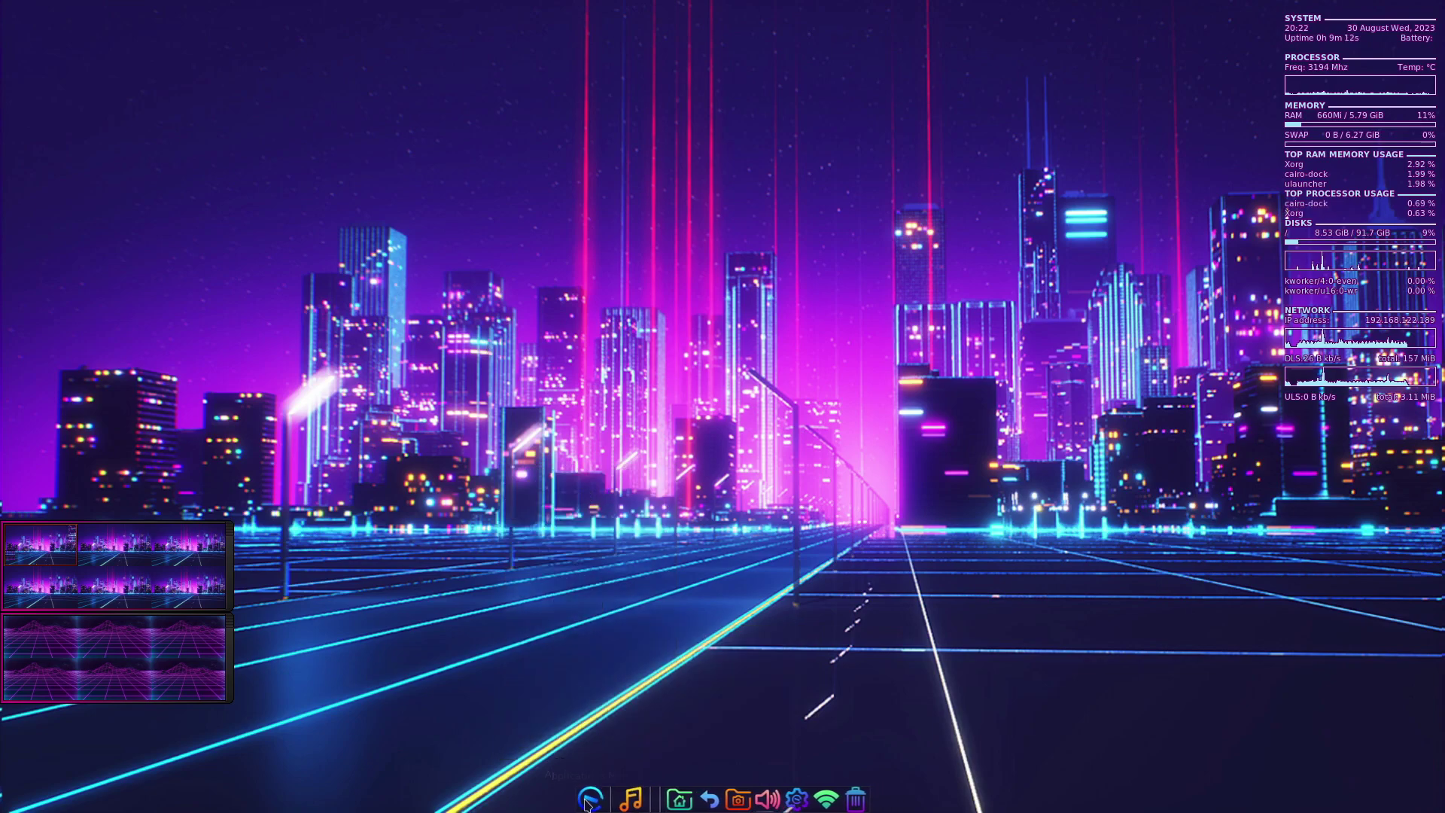
{"action": "left_click", "coordinate": [587, 798]}
{"action": "type", "text": "t"}
{"action": "key", "text": "BackSpace"}
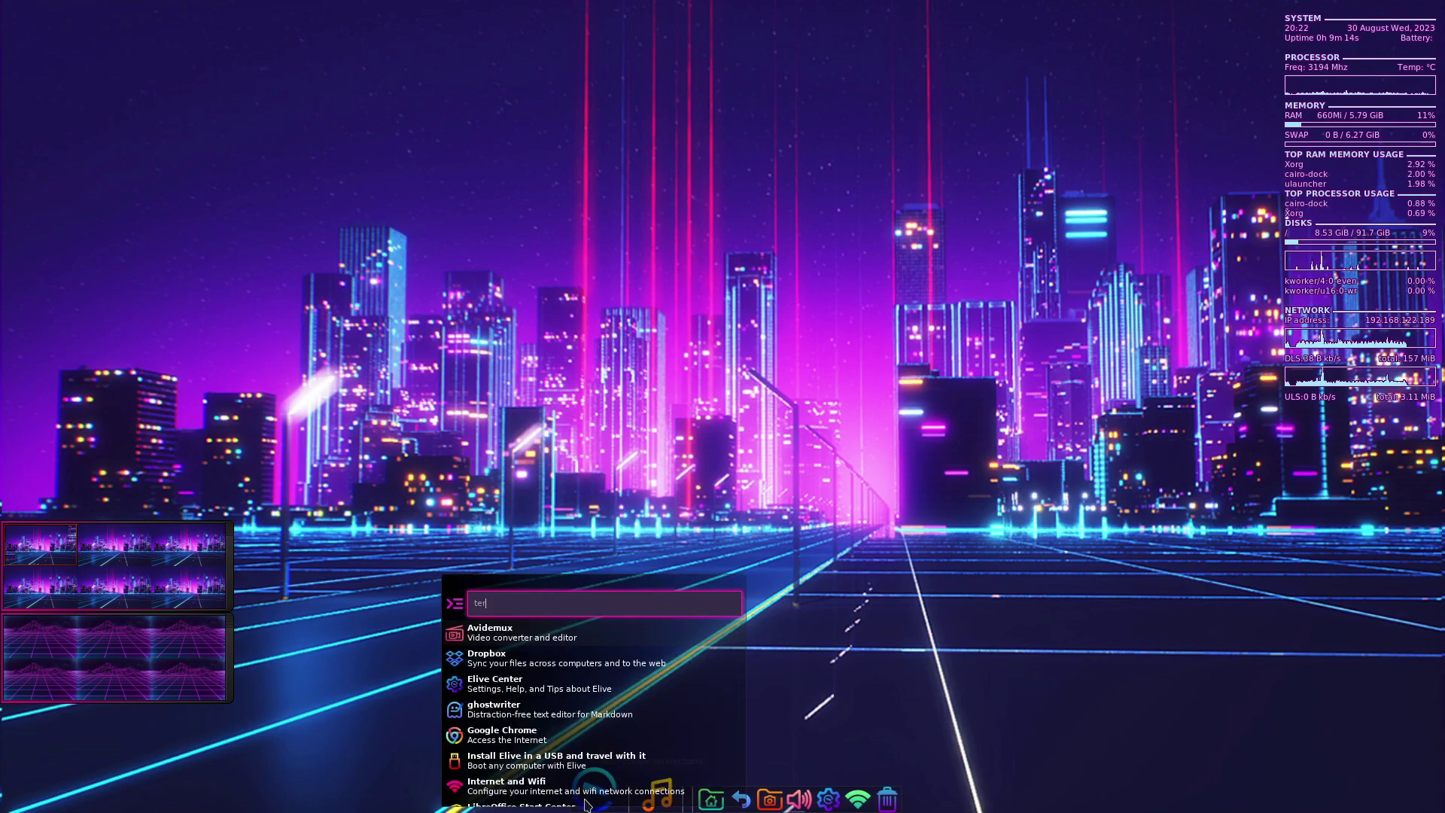
{"action": "scroll", "coordinate": [586, 803], "scroll_direction": "down", "scroll_amount": 3}
{"action": "type", "text": "term"}
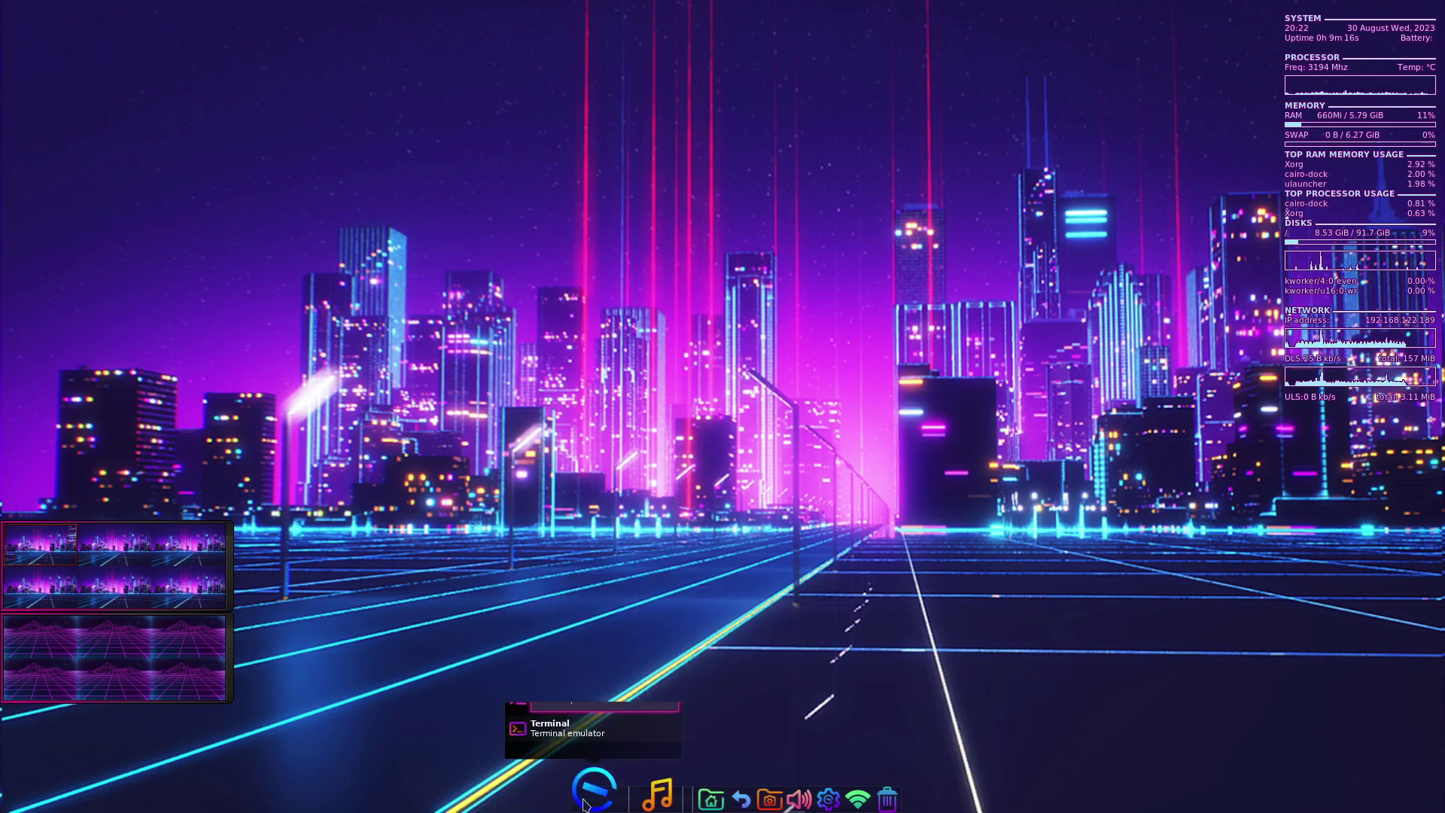
{"action": "key", "text": "Return"}
{"action": "left_click_drag", "start_coordinate": [285, 11], "coordinate": [640, 226]}
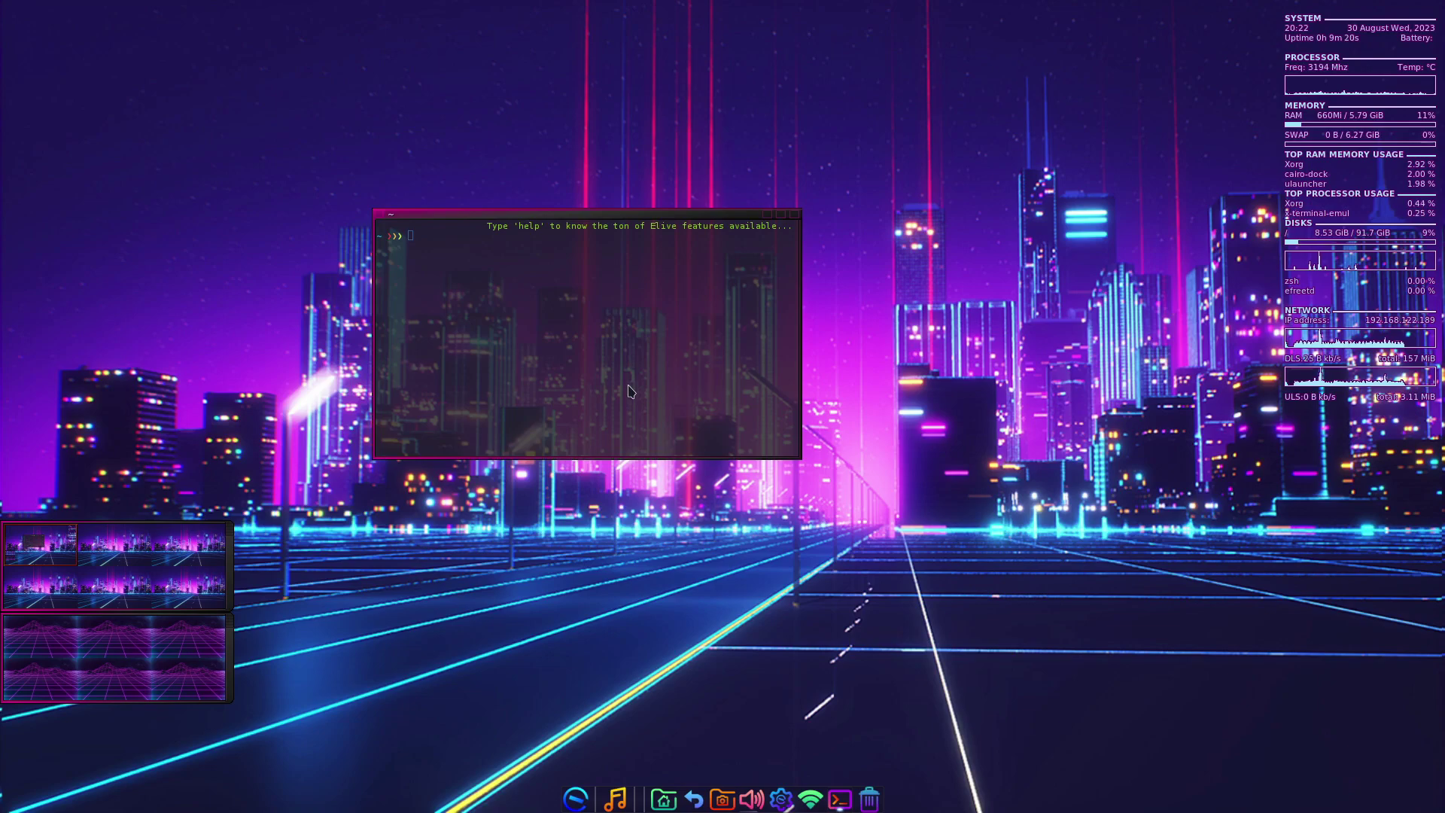
- Run the Elive help prompt, then refresh package lists with 'sudo apt update'
{"action": "key", "text": "Return"}
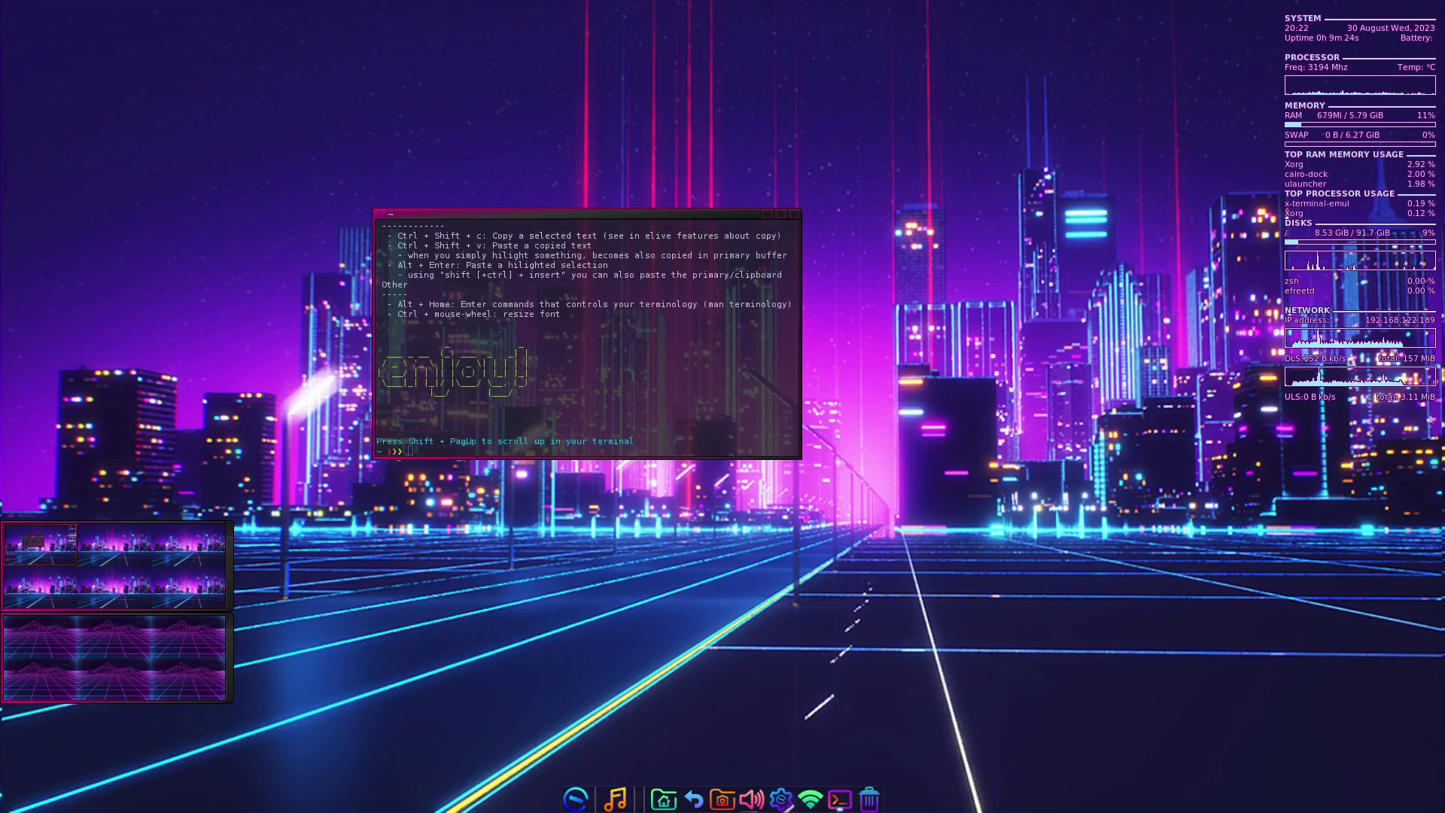
{"action": "key", "text": "Return"}
{"action": "key", "text": "Return"}
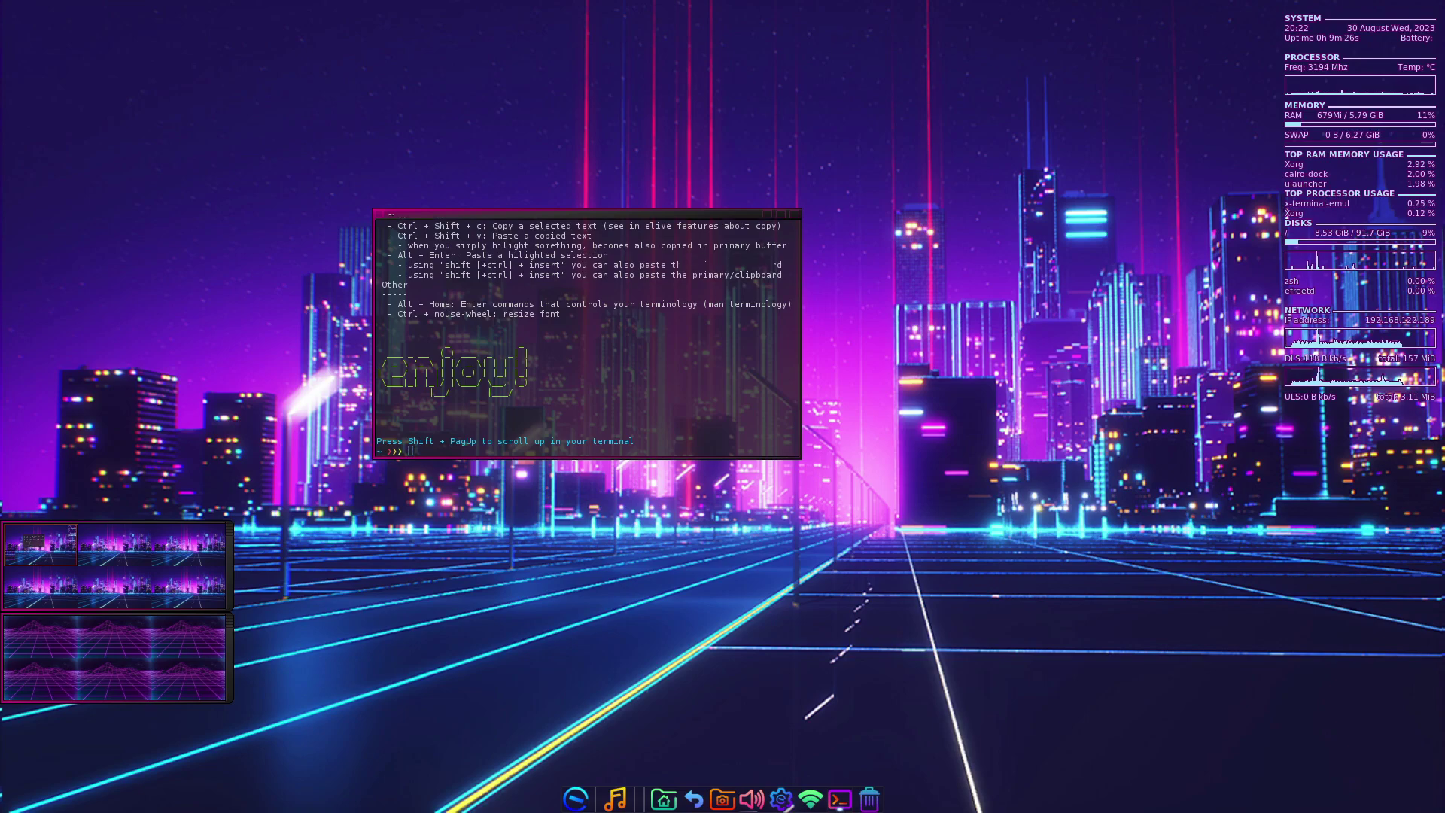
{"action": "type", "text": "sudo apt"}
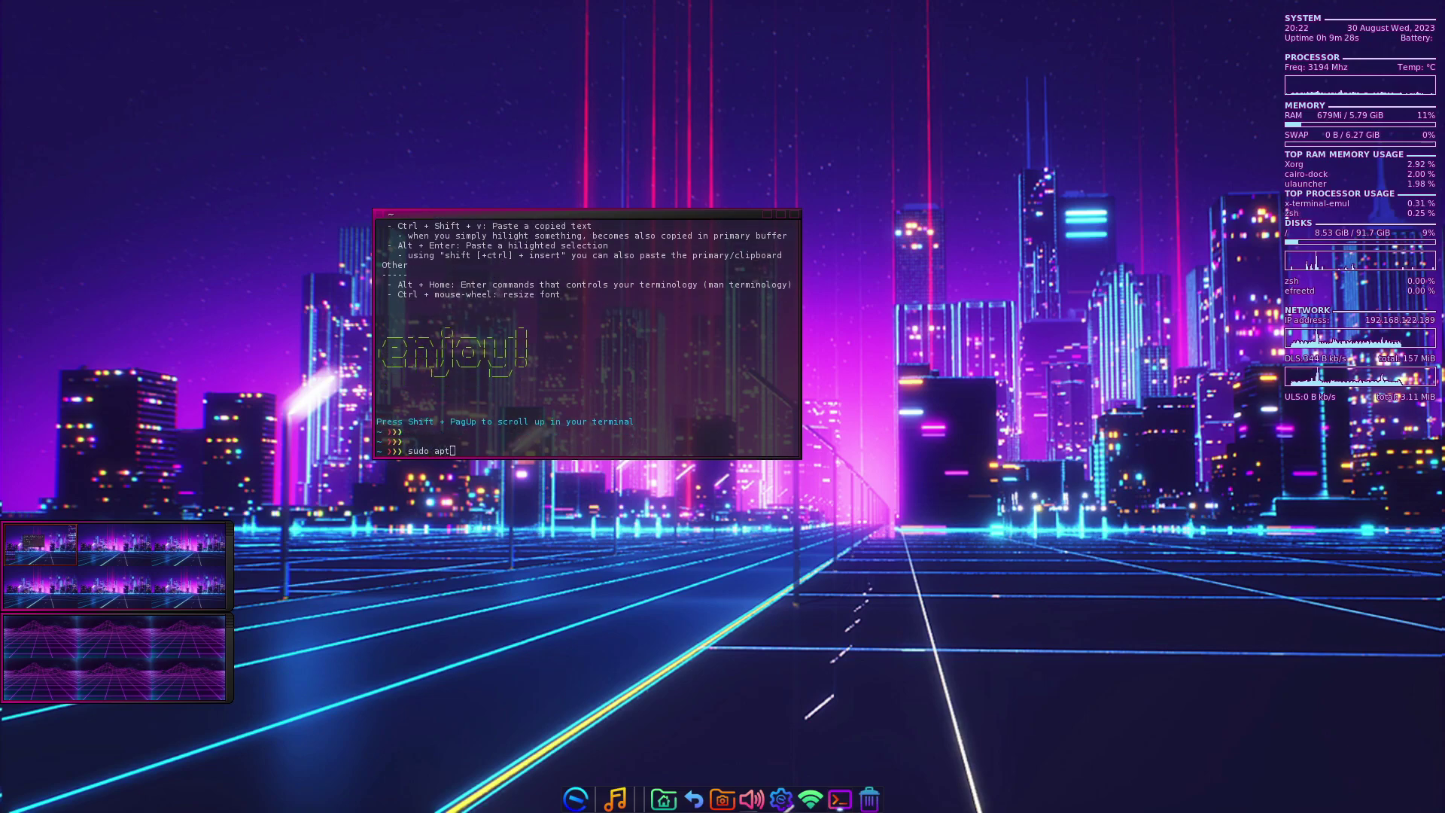
{"action": "type", "text": " u"}
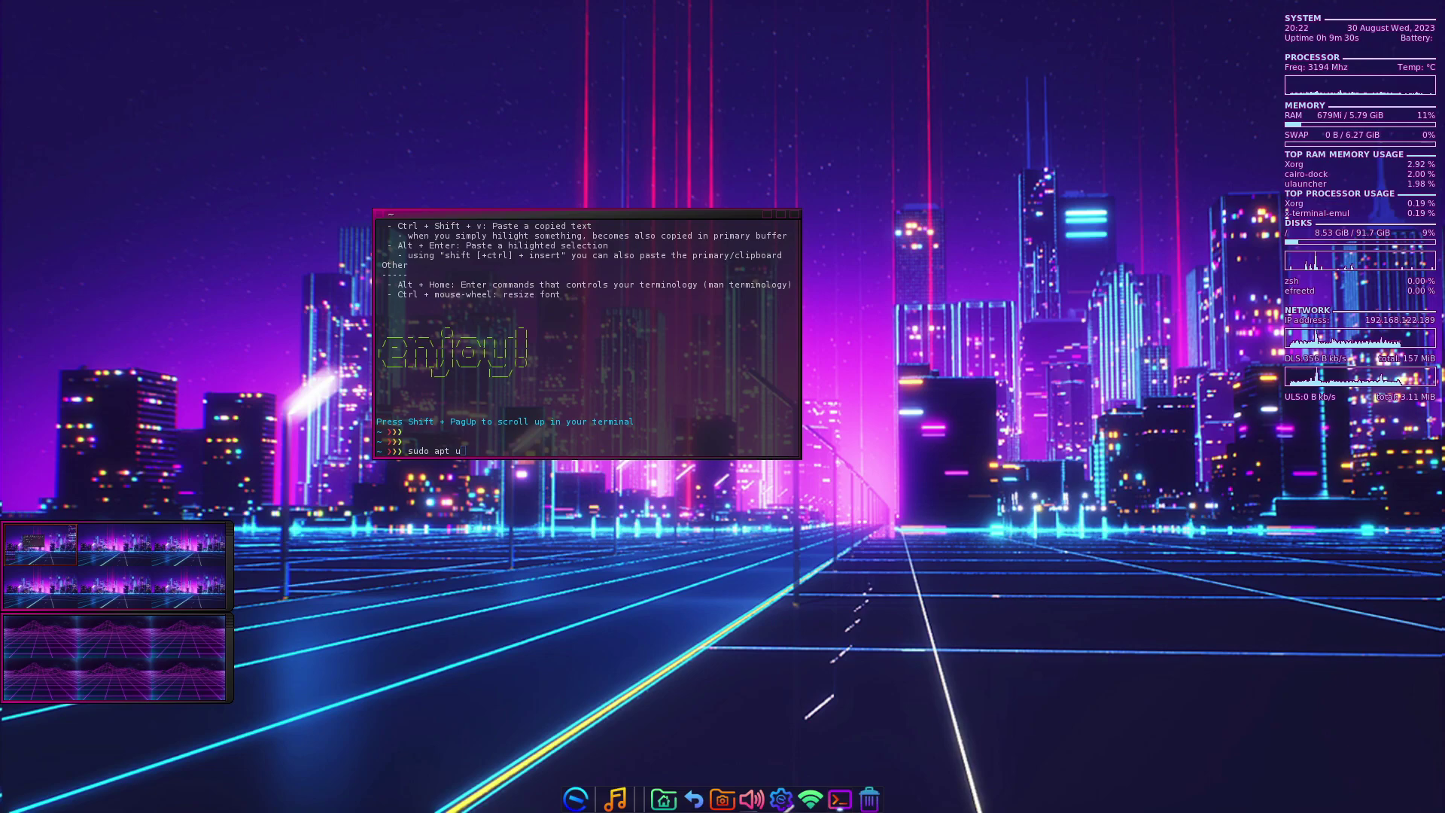
{"action": "type", "text": "pdate"}
{"action": "key", "text": "Return"}
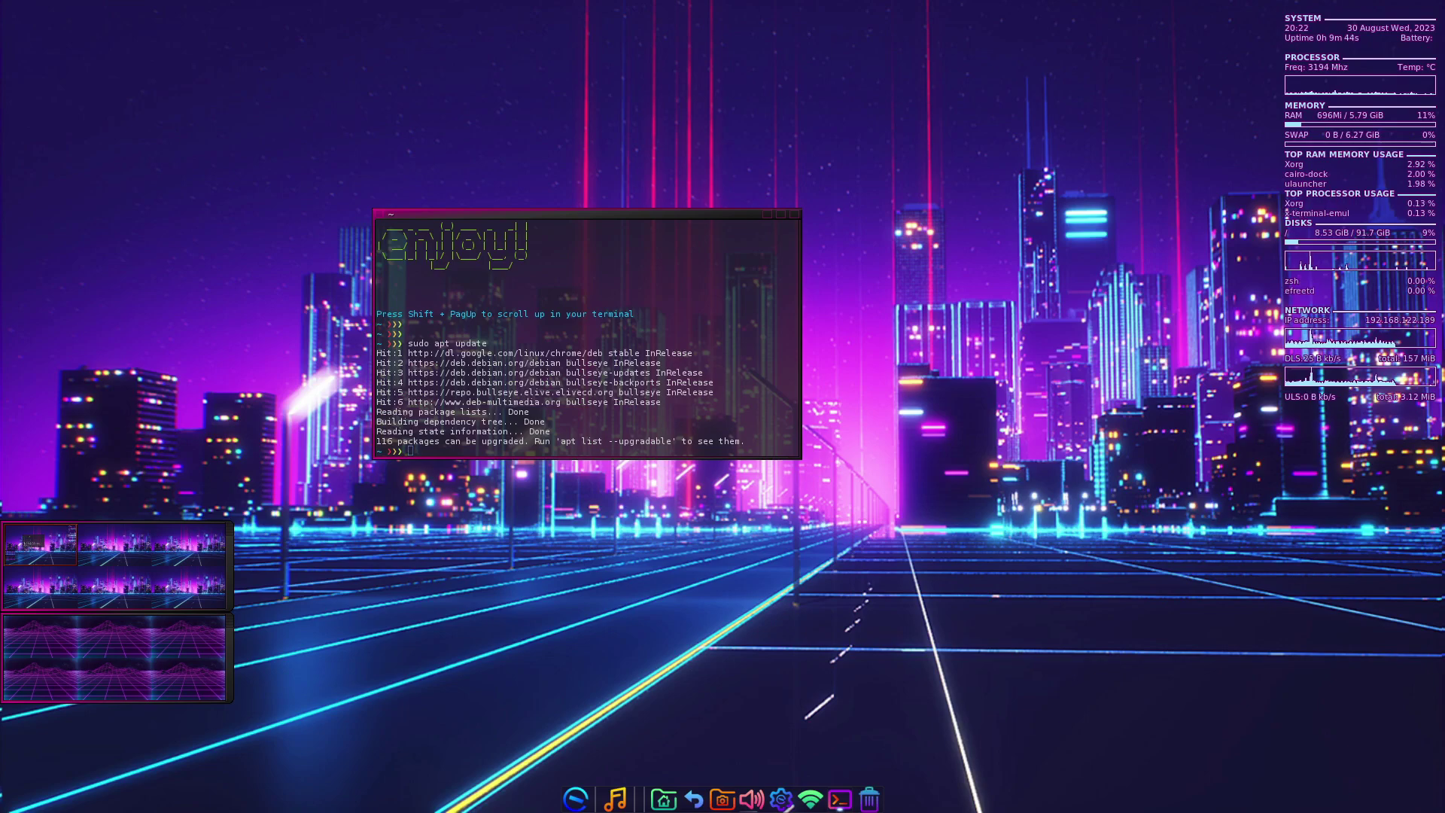
- Install synaptic with 'sudo apt install synaptic', confirming with y
{"action": "type", "text": "sudo apt insta"}
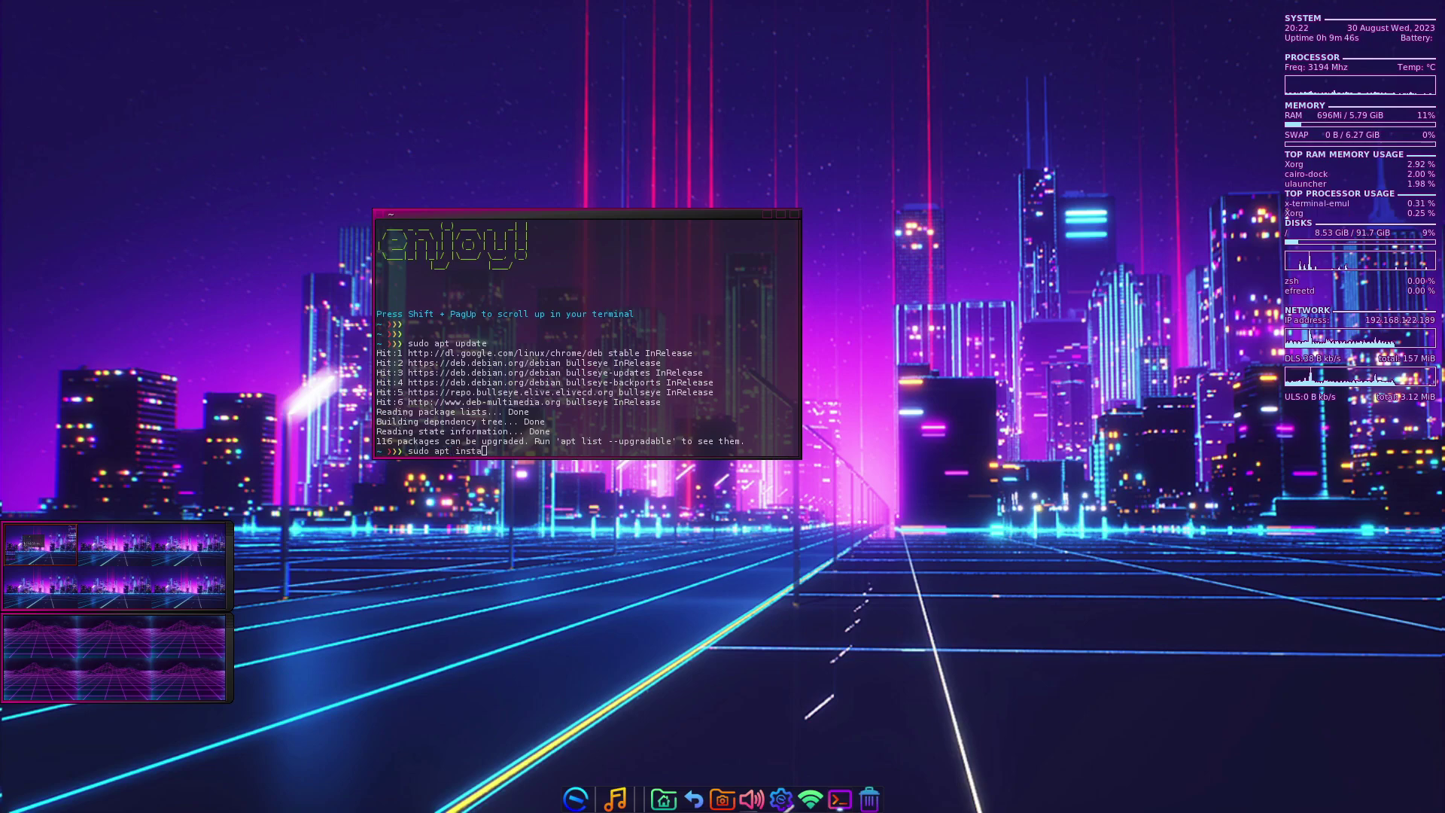
{"action": "type", "text": "ll synaptic"}
{"action": "key", "text": "Return"}
{"action": "type", "text": "y"}
{"action": "key", "text": "Return"}
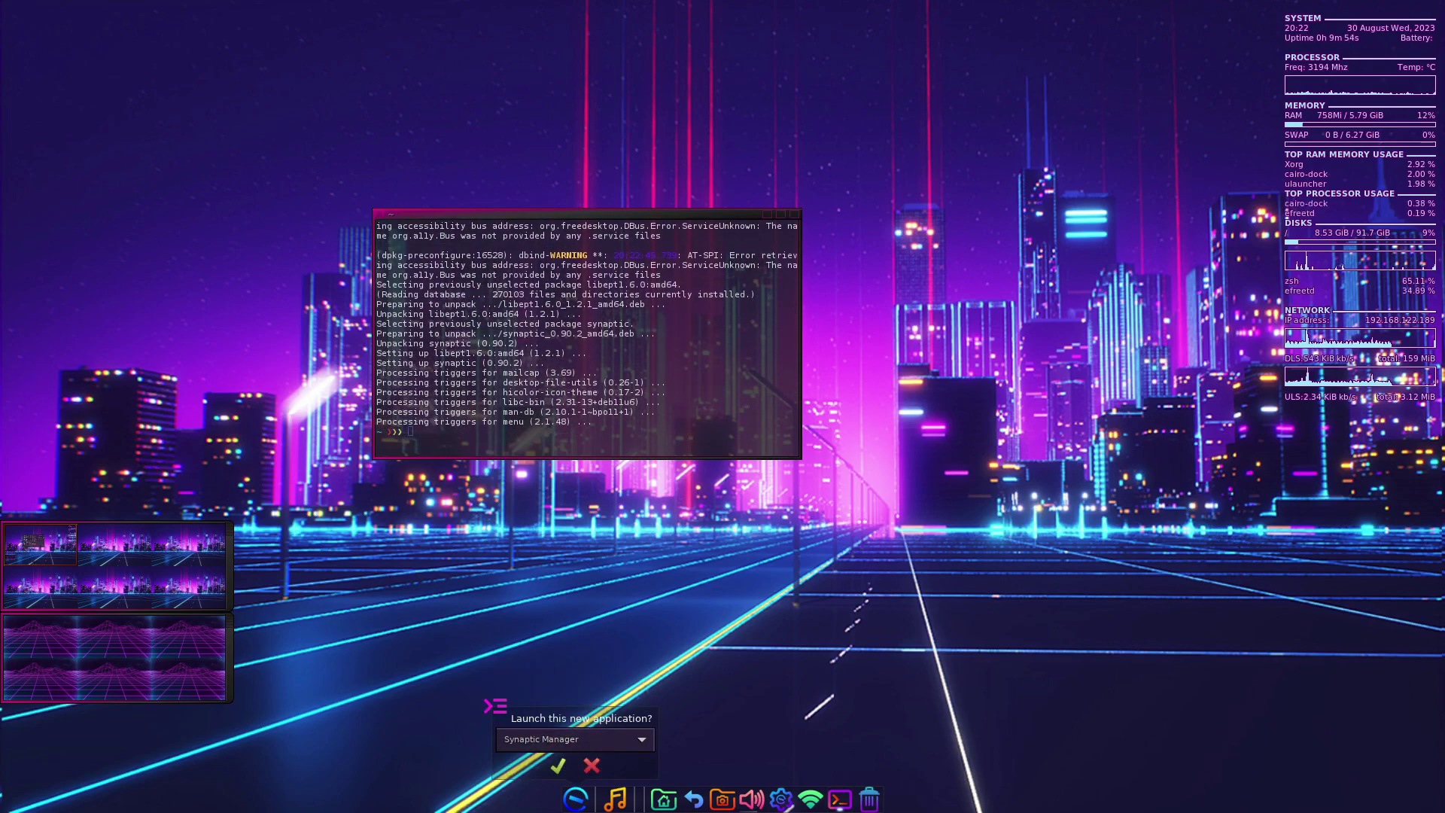
- Launch the newly installed Synaptic, authenticating with the administrator password, and dismiss the introduction
{"action": "left_click", "coordinate": [558, 765]}
{"action": "type", "text": "••••"}
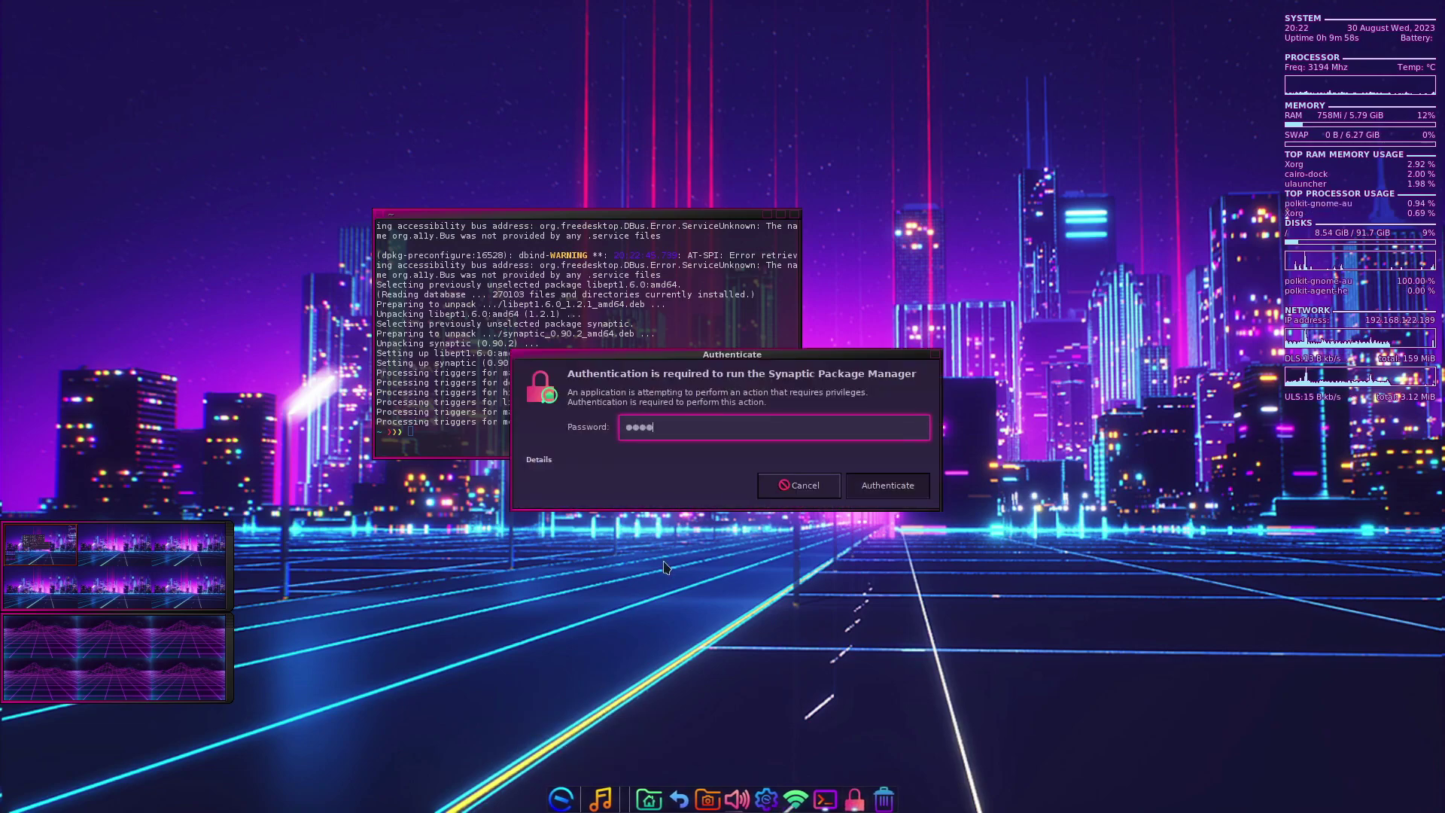
{"action": "key", "text": "Return"}
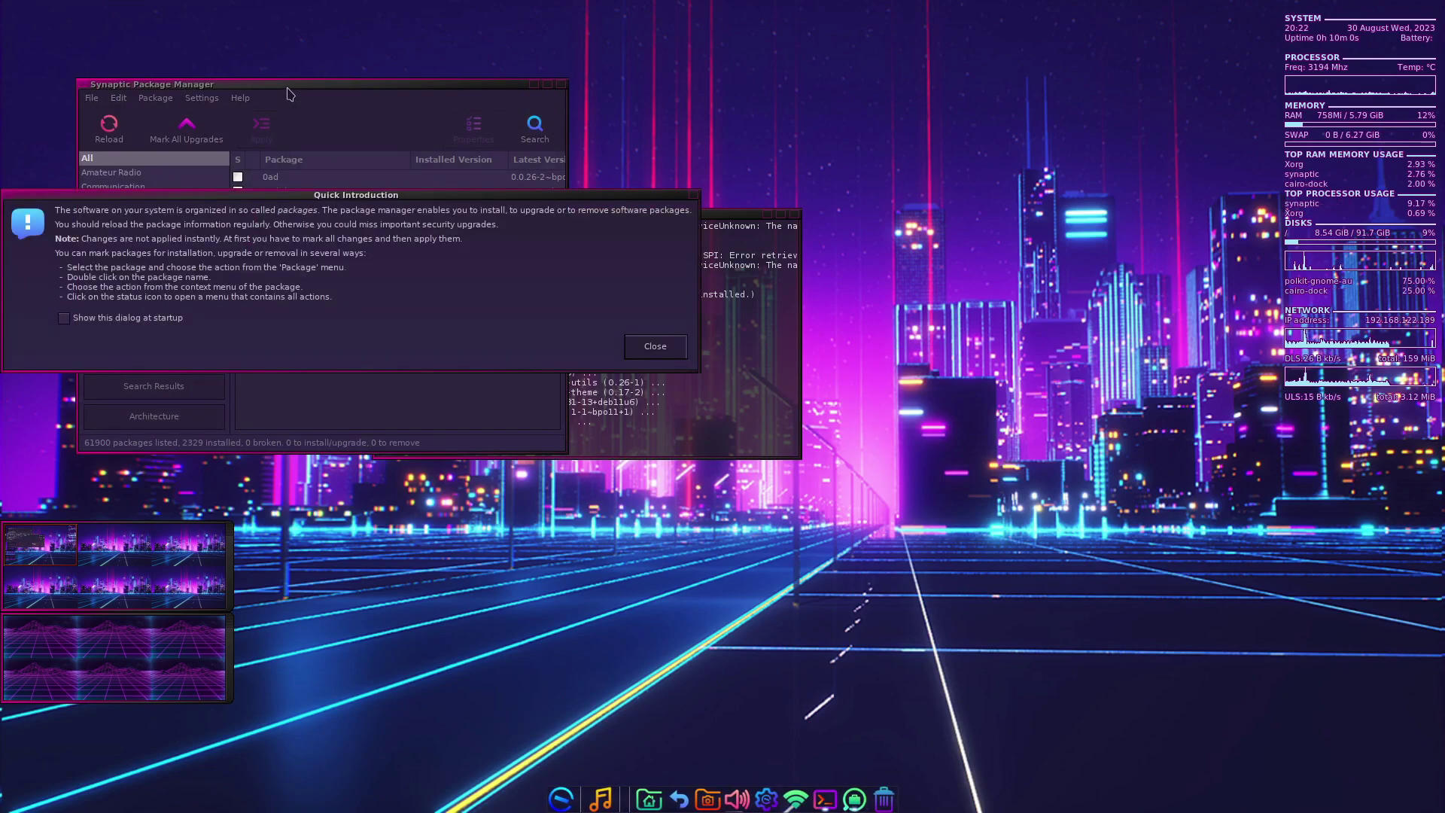
{"action": "key", "text": "Return"}
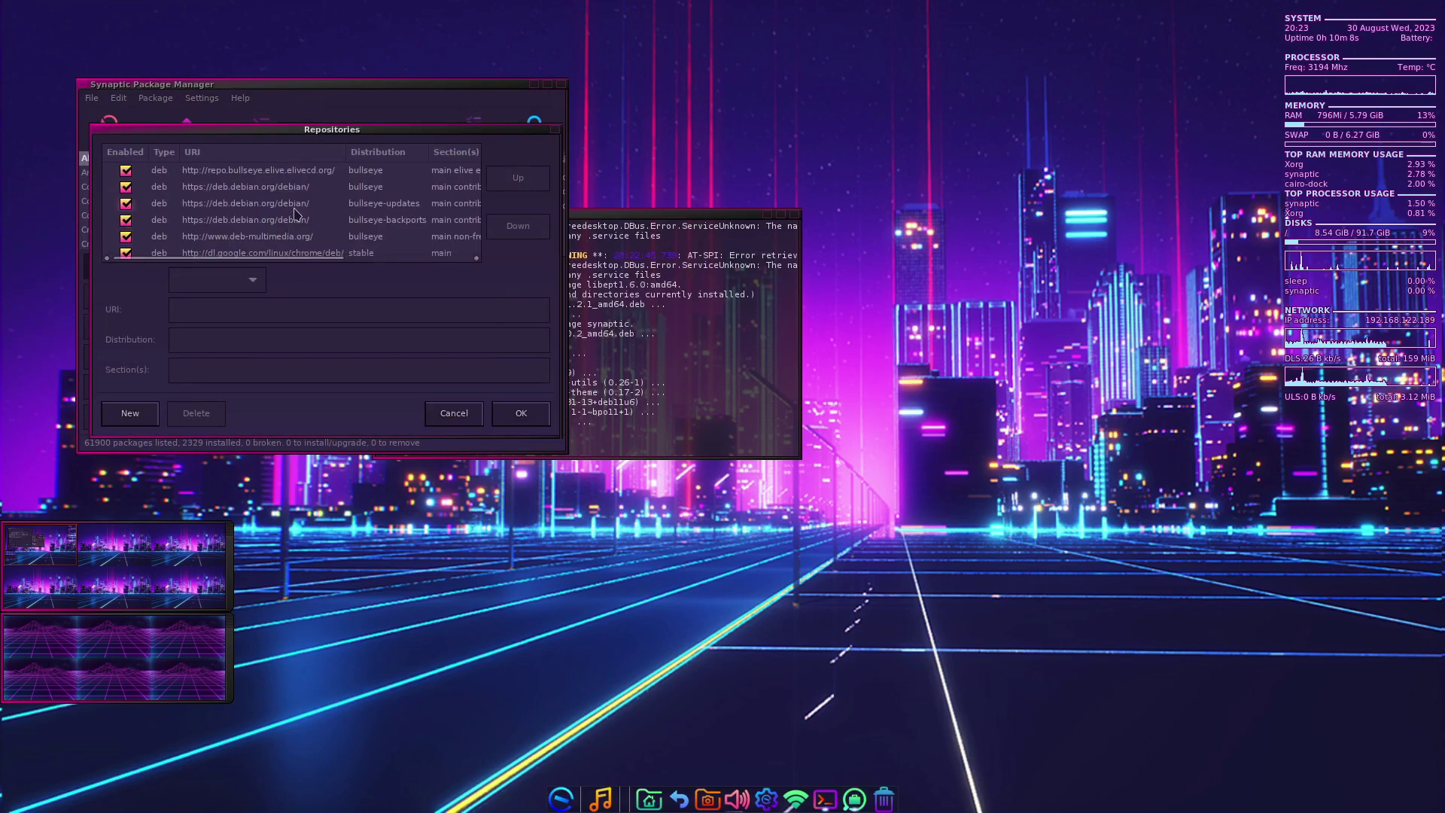
- Review the repository list without changes and move Synaptic in front of the terminal
{"action": "scroll", "coordinate": [312, 256], "scroll_direction": "right", "scroll_amount": 2}
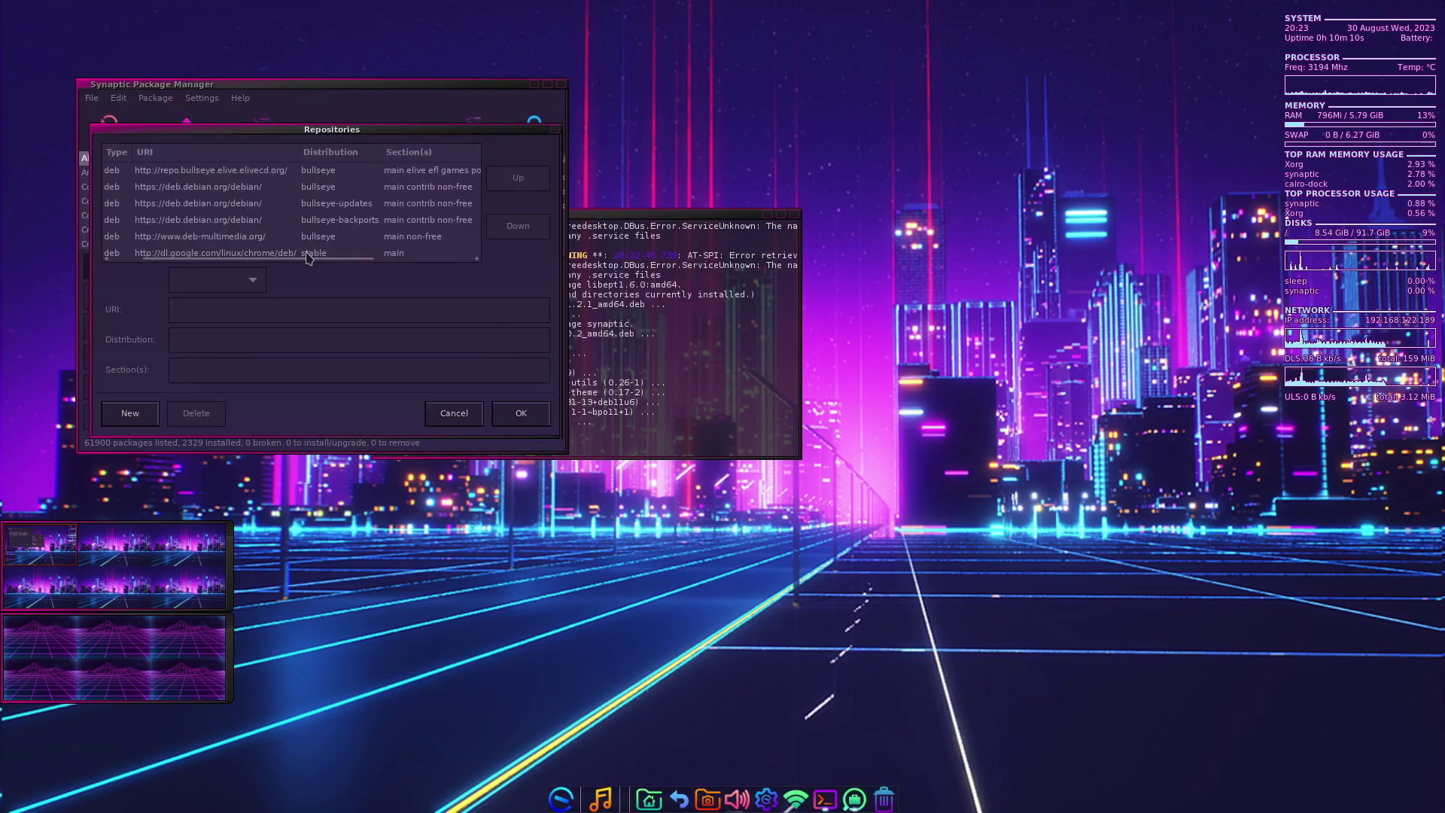
{"action": "scroll", "coordinate": [307, 257], "scroll_direction": "left", "scroll_amount": 2}
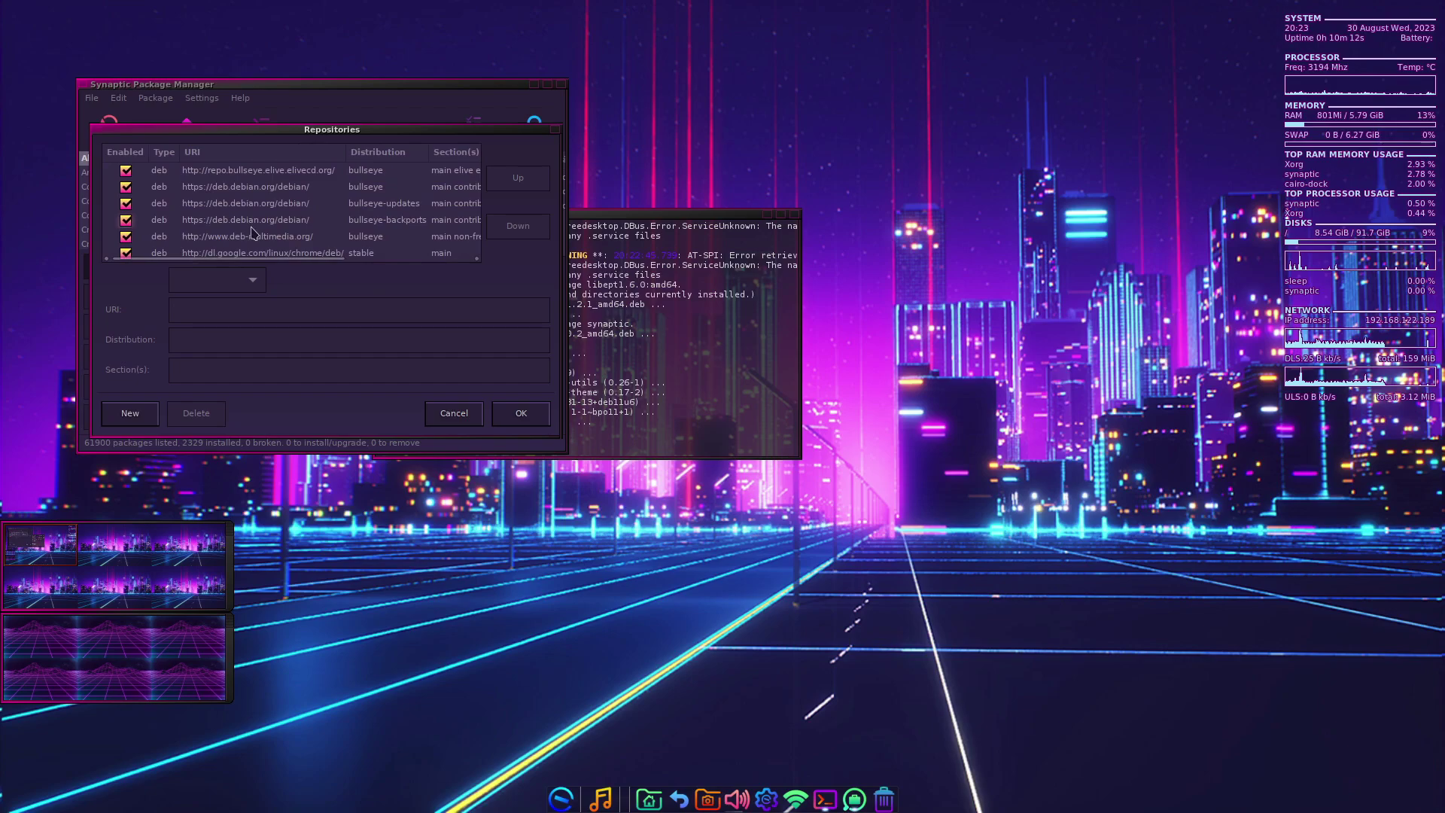
{"action": "left_click", "coordinate": [451, 412]}
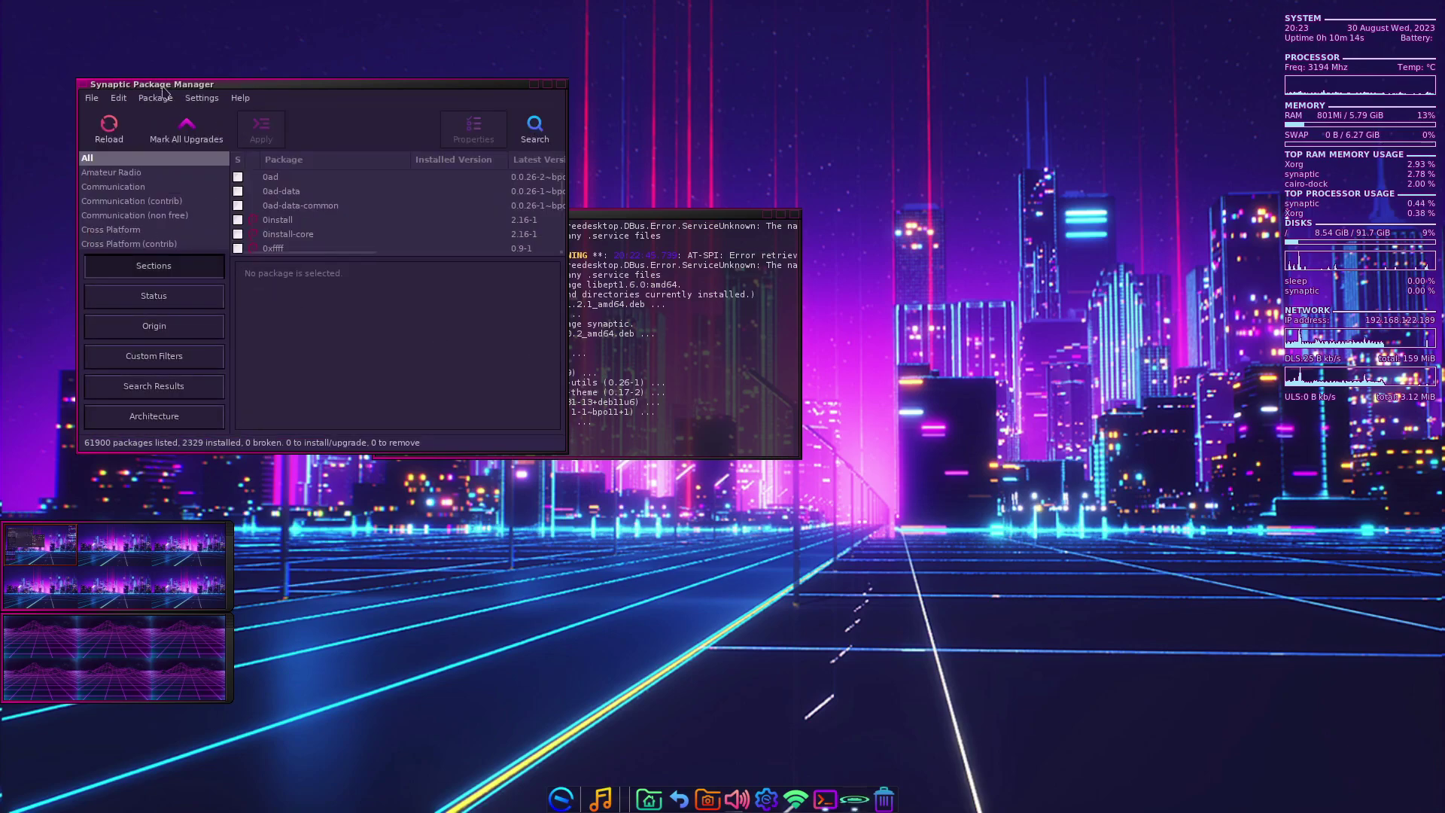
{"action": "left_click", "coordinate": [207, 100]}
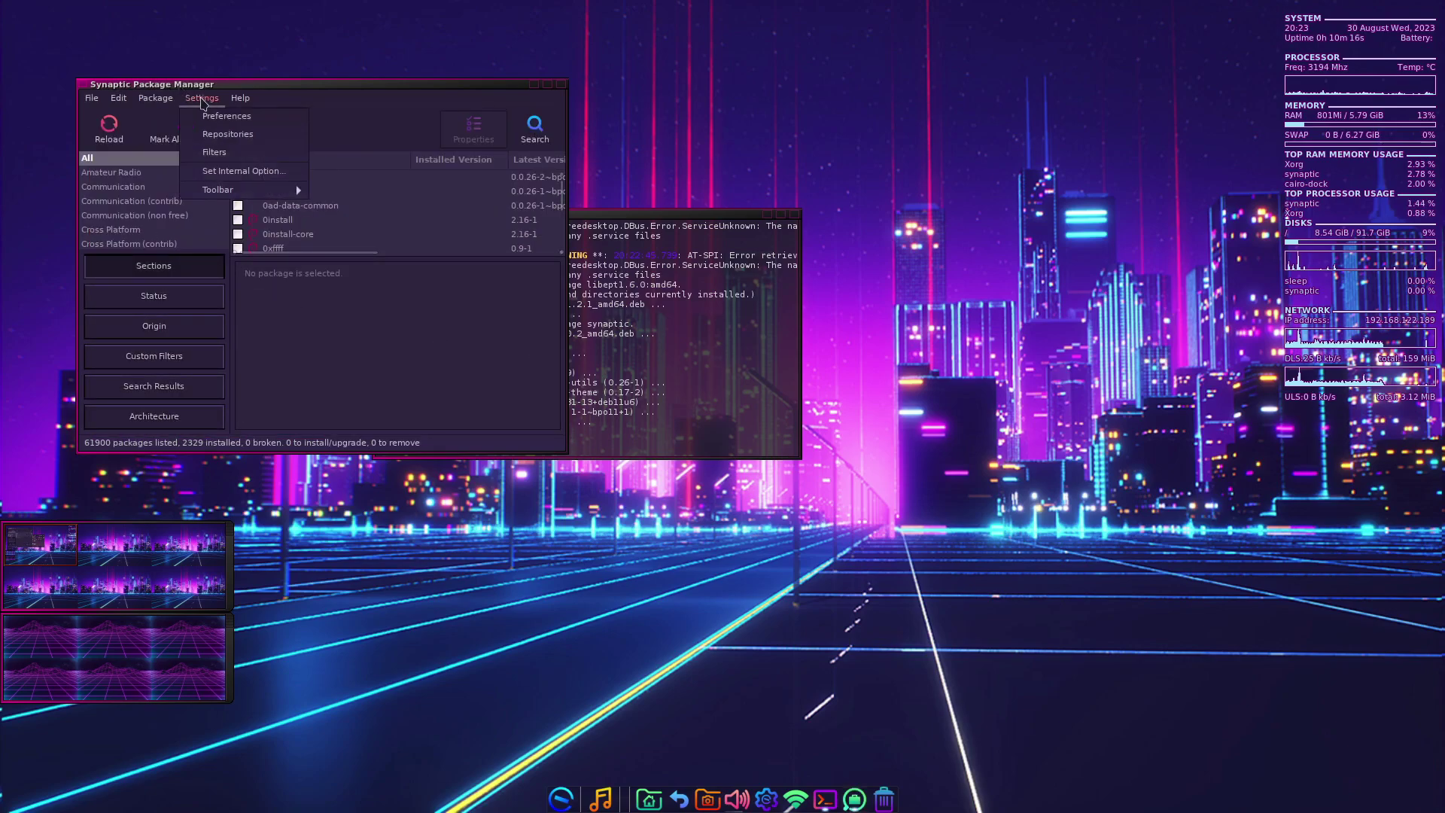
{"action": "left_click", "coordinate": [203, 101]}
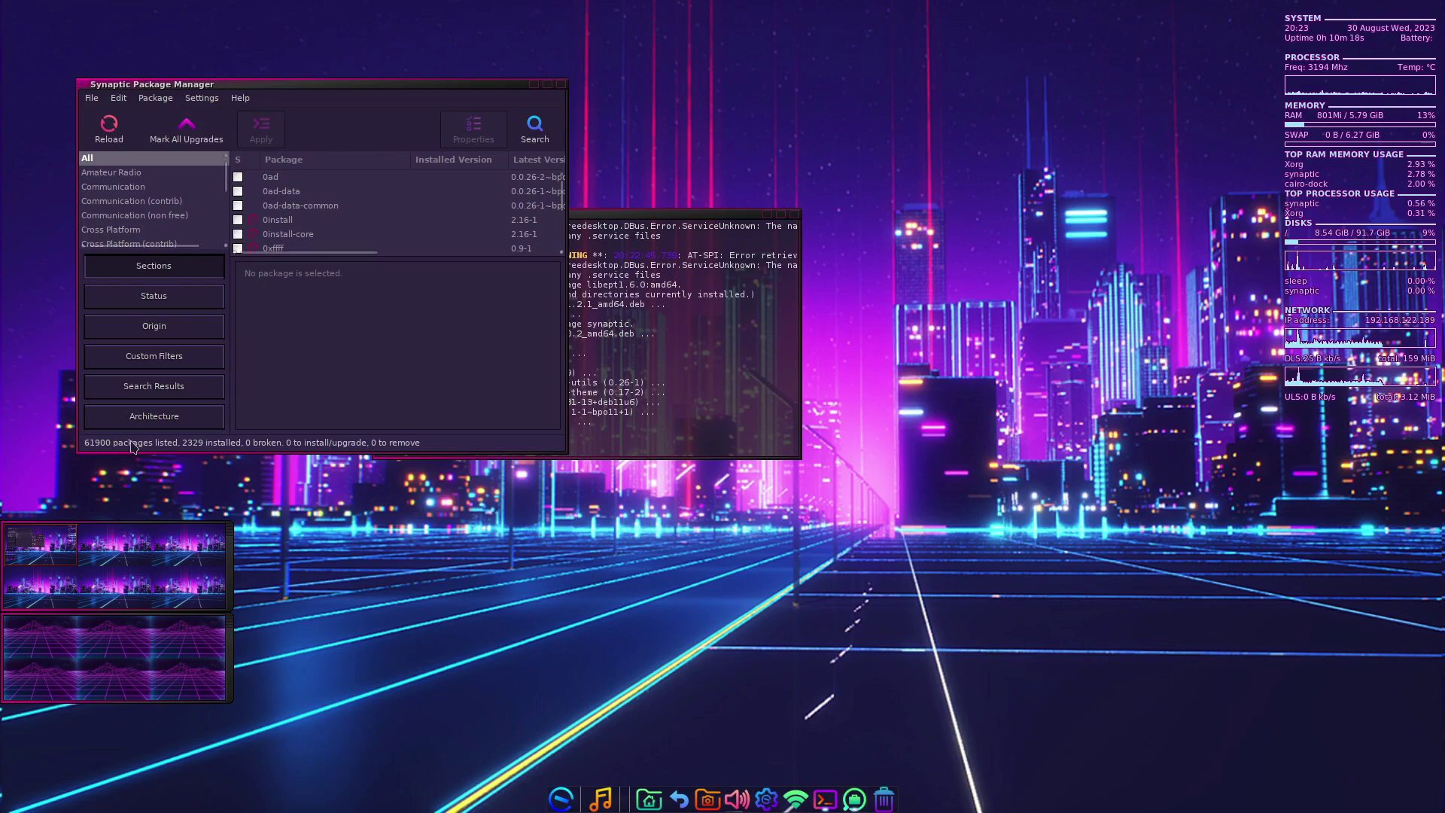
{"action": "left_click_drag", "start_coordinate": [143, 85], "coordinate": [624, 226]}
- Browse Synaptic's Preferences tabs (columns, upgrade, network, files, colours) and cancel without saving
{"action": "left_click", "coordinate": [682, 240]}
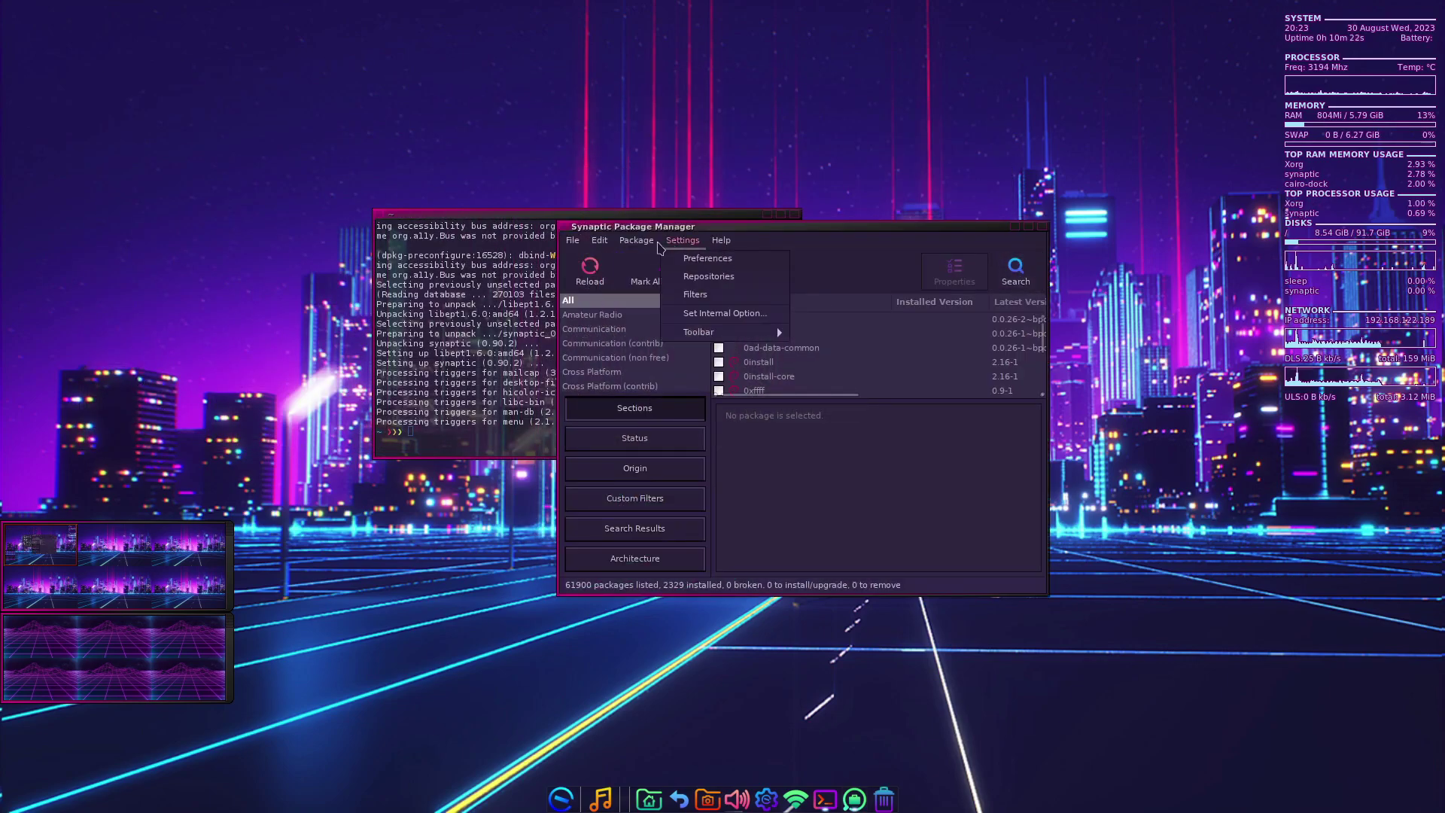
{"action": "left_click", "coordinate": [693, 259]}
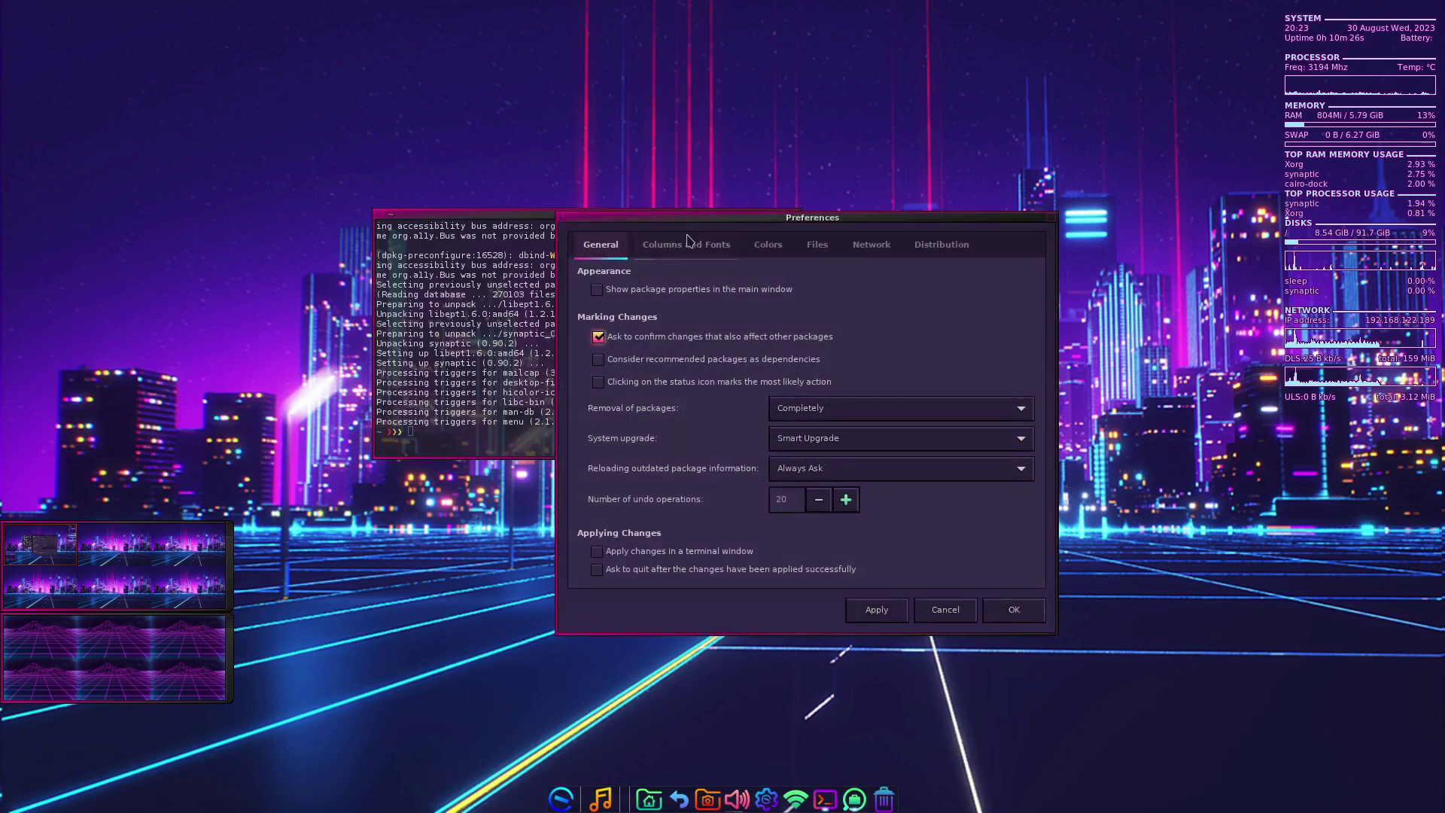
{"action": "left_click", "coordinate": [655, 245]}
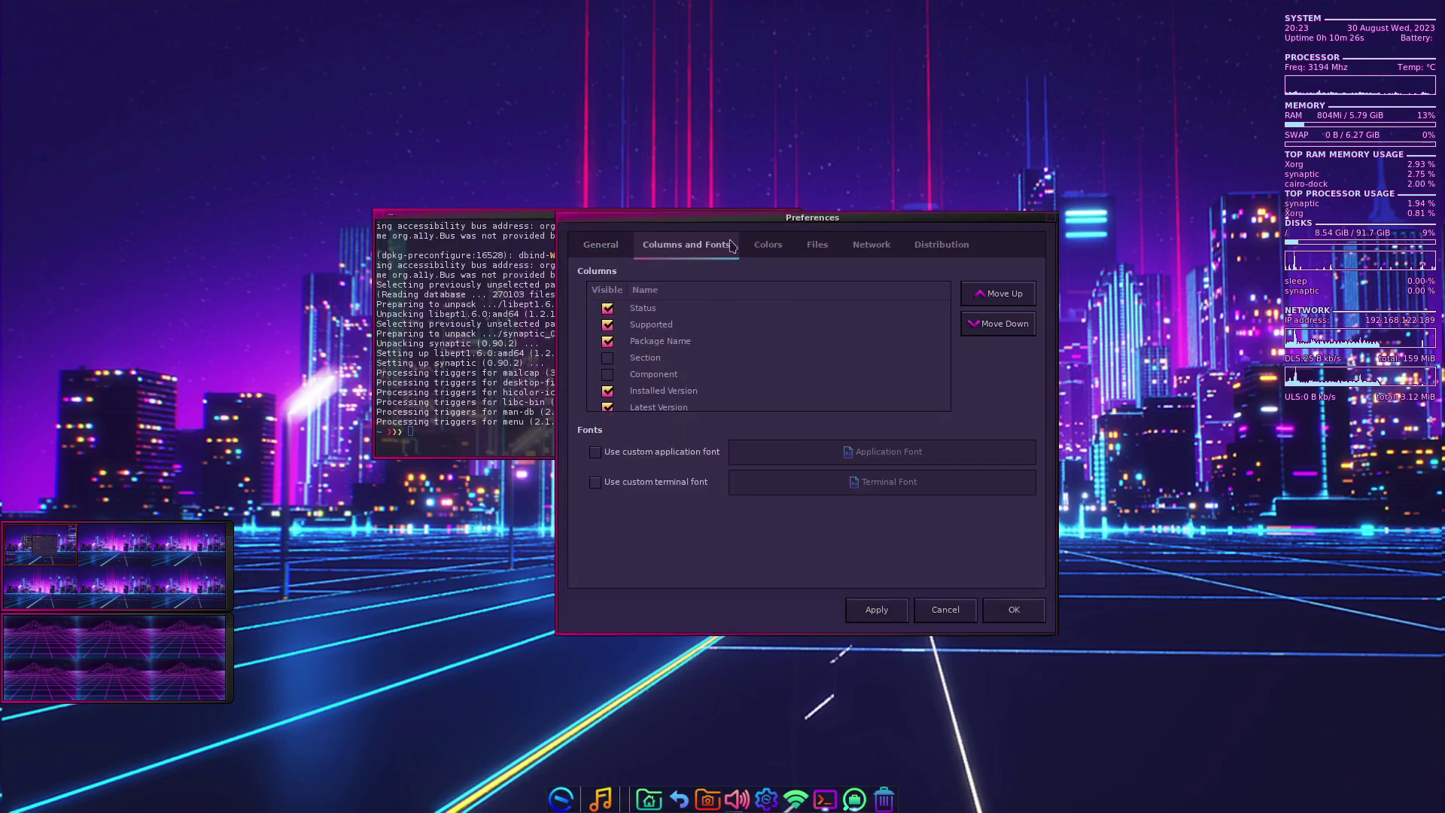
{"action": "left_click", "coordinate": [971, 246]}
{"action": "left_click", "coordinate": [871, 247]}
{"action": "left_click", "coordinate": [817, 247]}
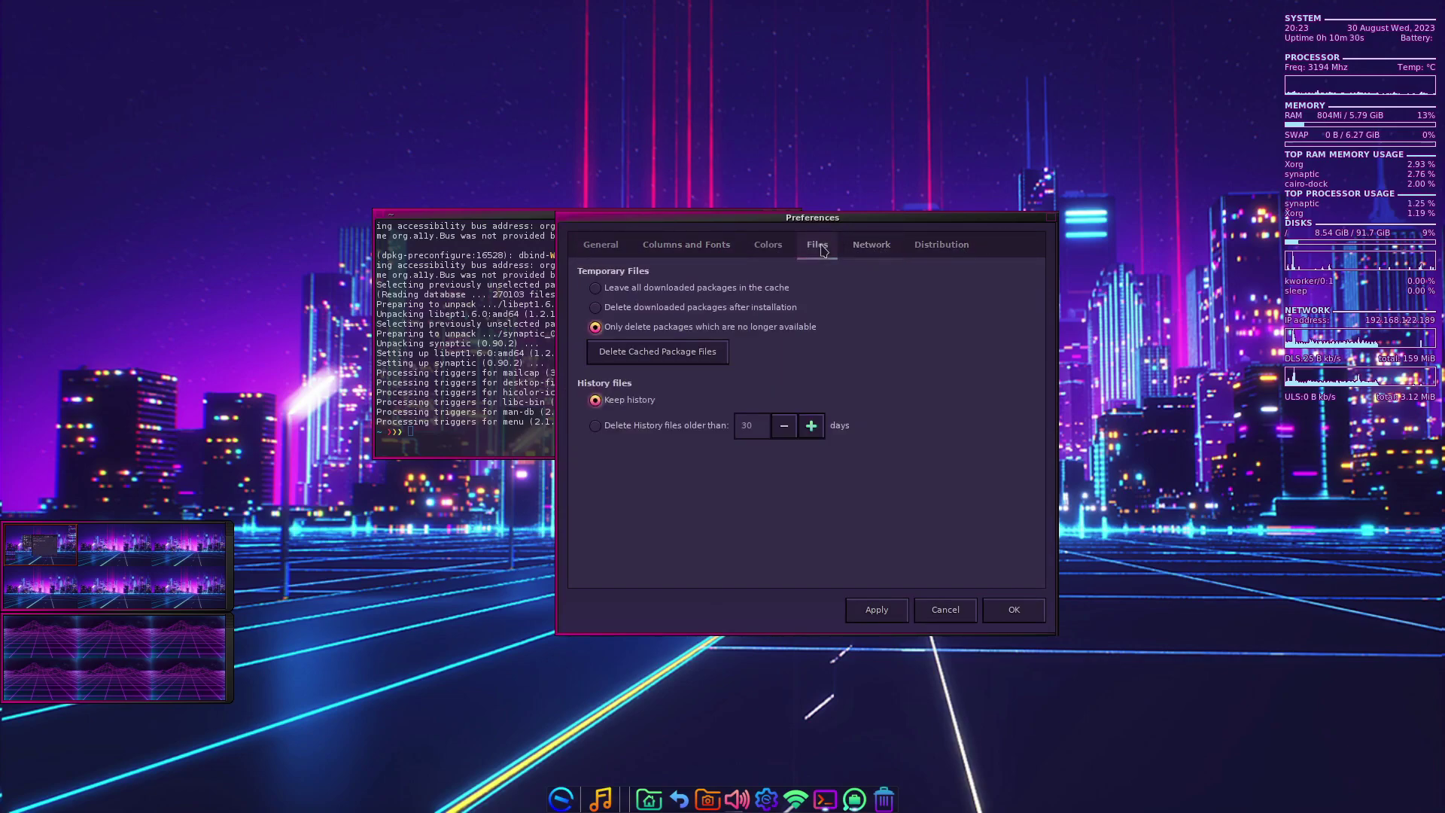
{"action": "left_click", "coordinate": [762, 248]}
{"action": "left_click", "coordinate": [687, 246]}
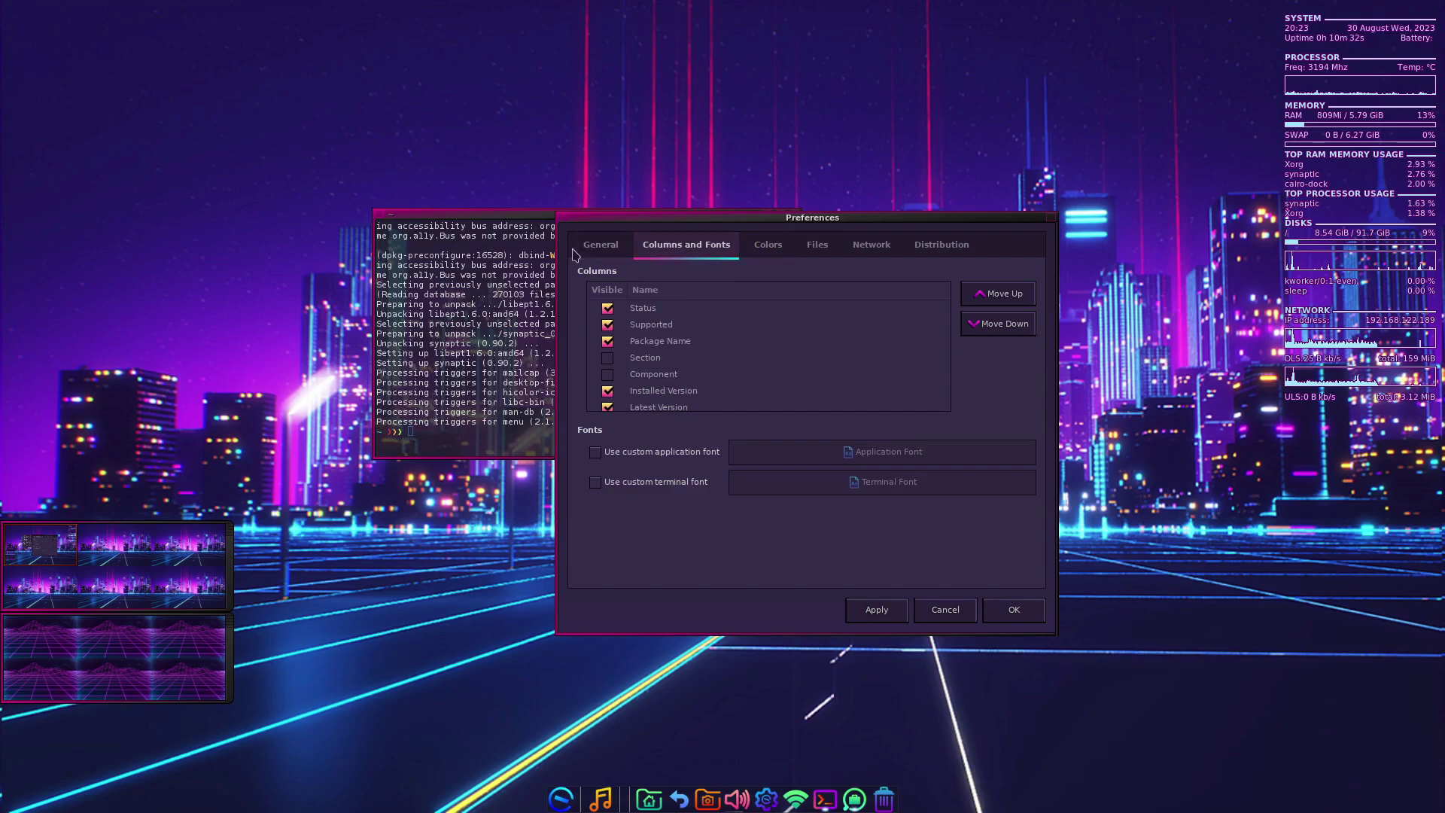
{"action": "left_click", "coordinate": [600, 245]}
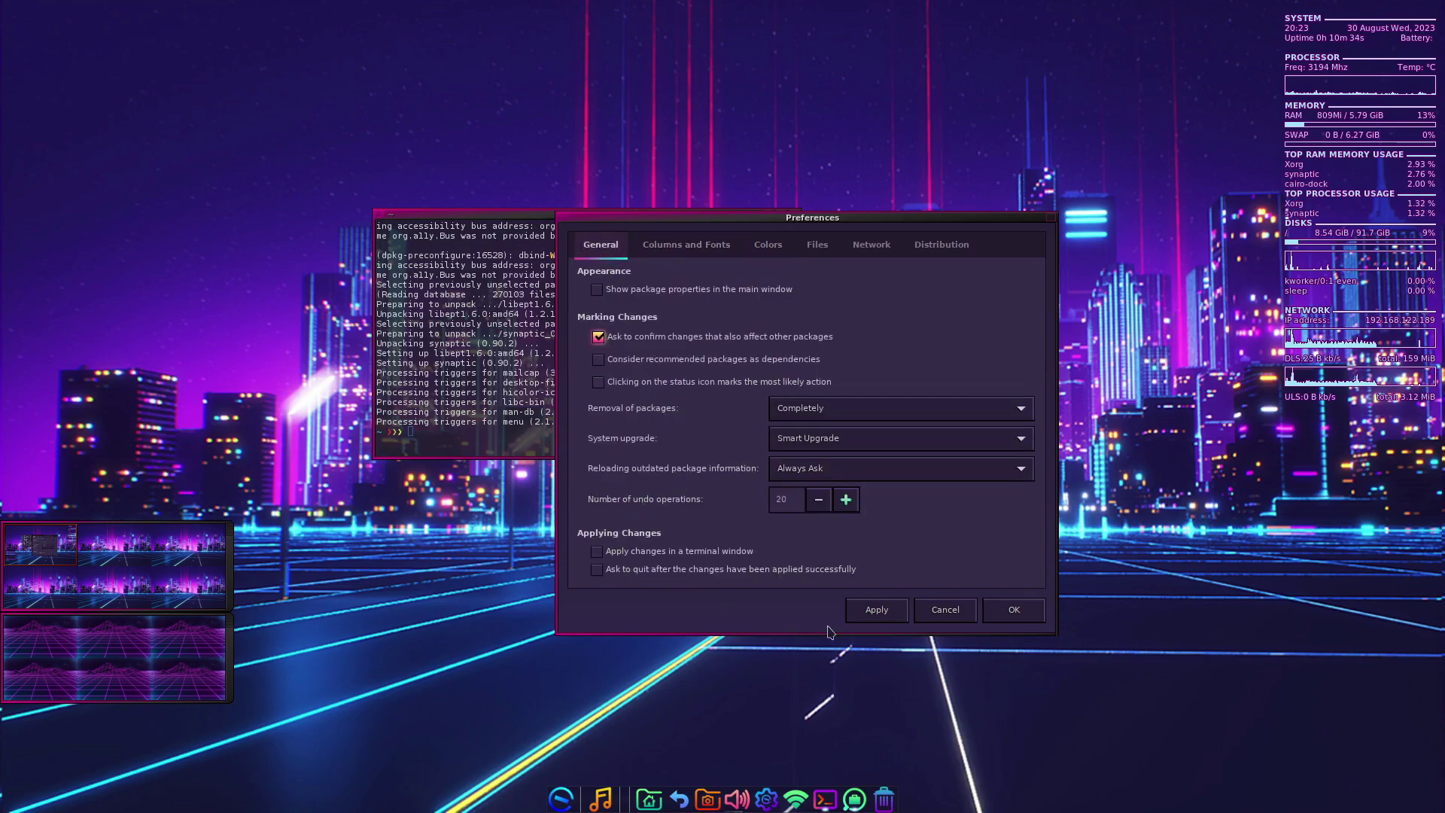
{"action": "left_click", "coordinate": [965, 612]}
{"action": "left_click", "coordinate": [504, 419]}
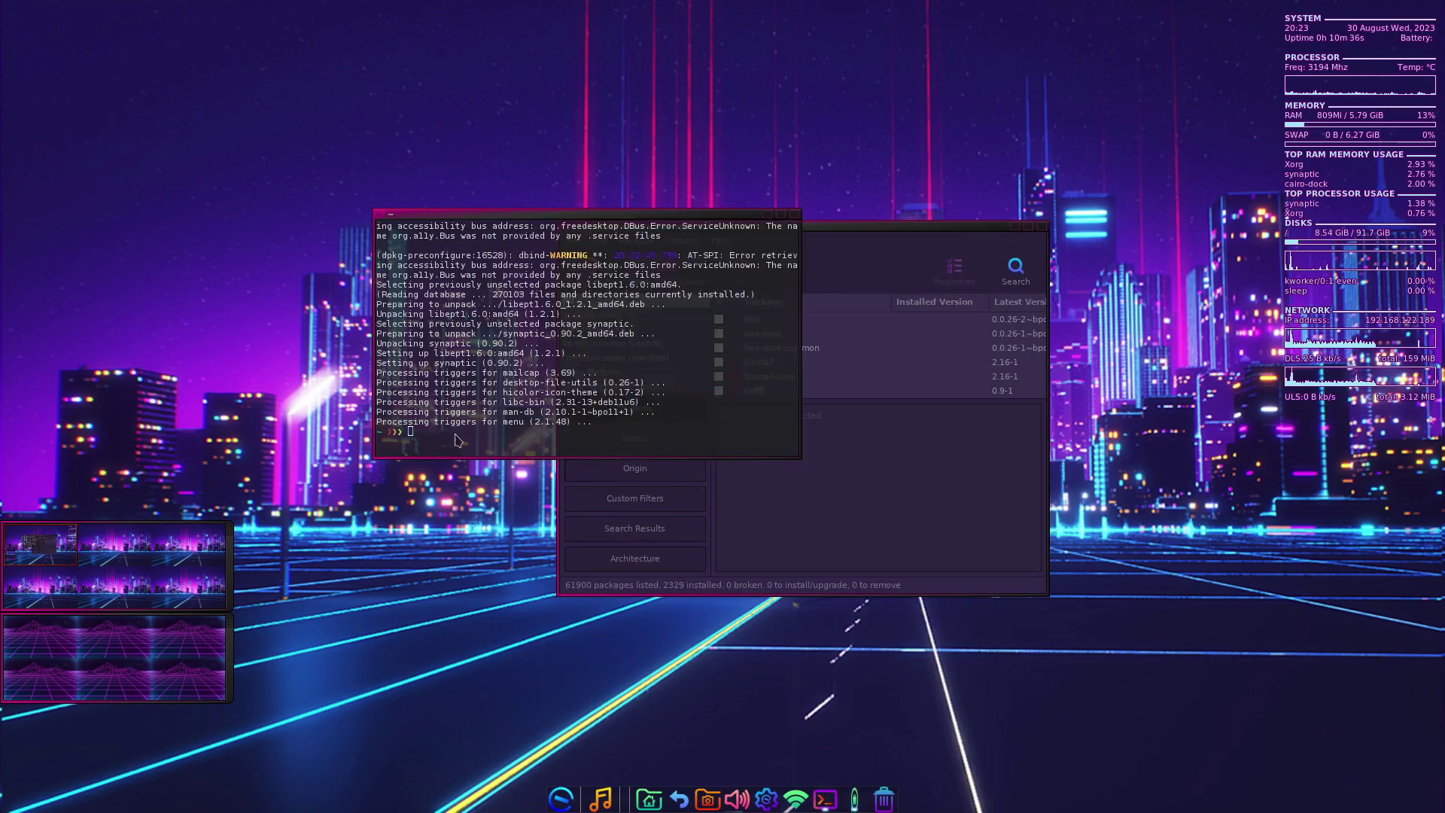
{"action": "left_click", "coordinate": [806, 501]}
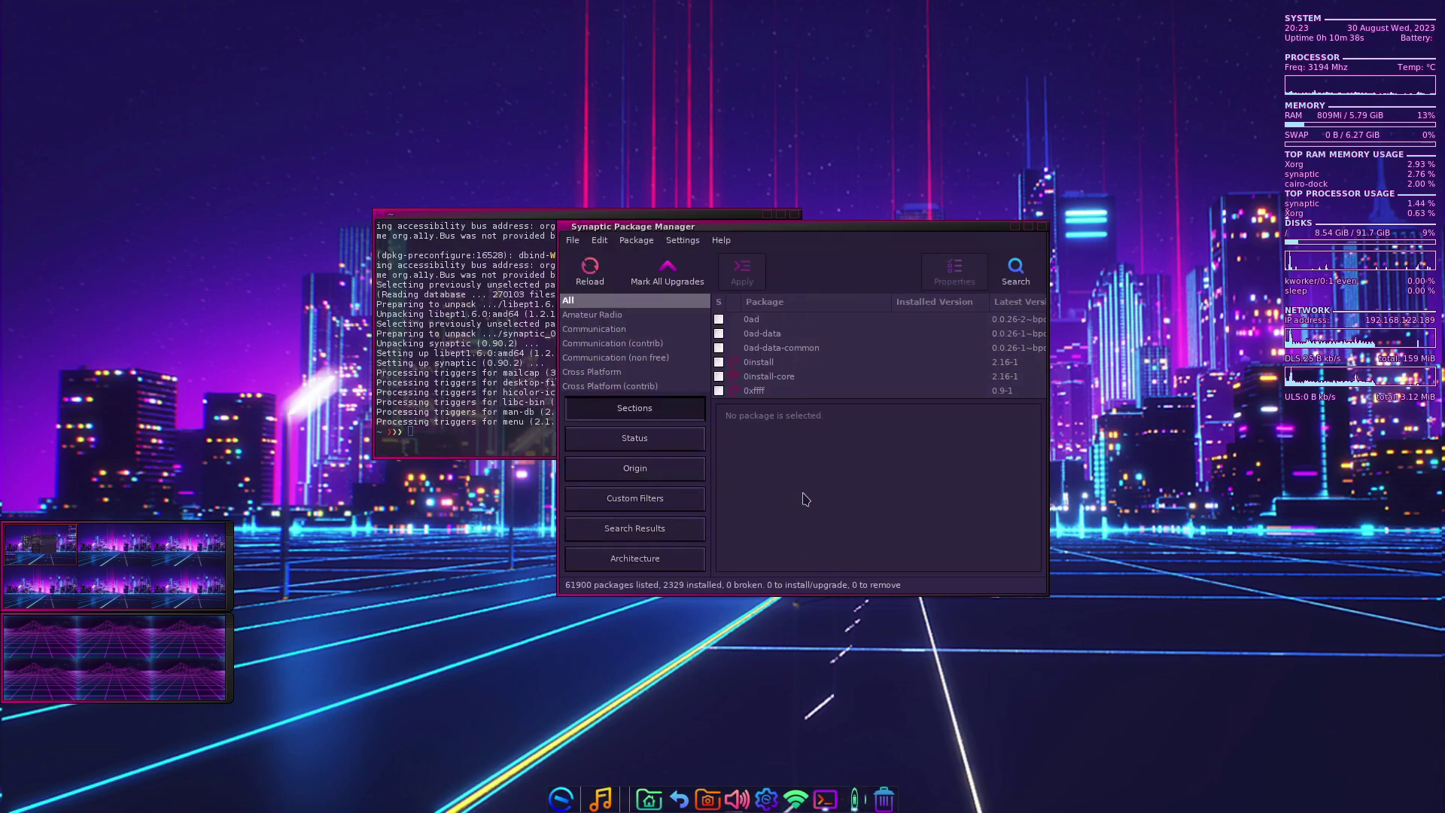
- Quit Synaptic and run 'sudo apt upgrade' in the terminal
{"action": "key", "text": "ctrl+q"}
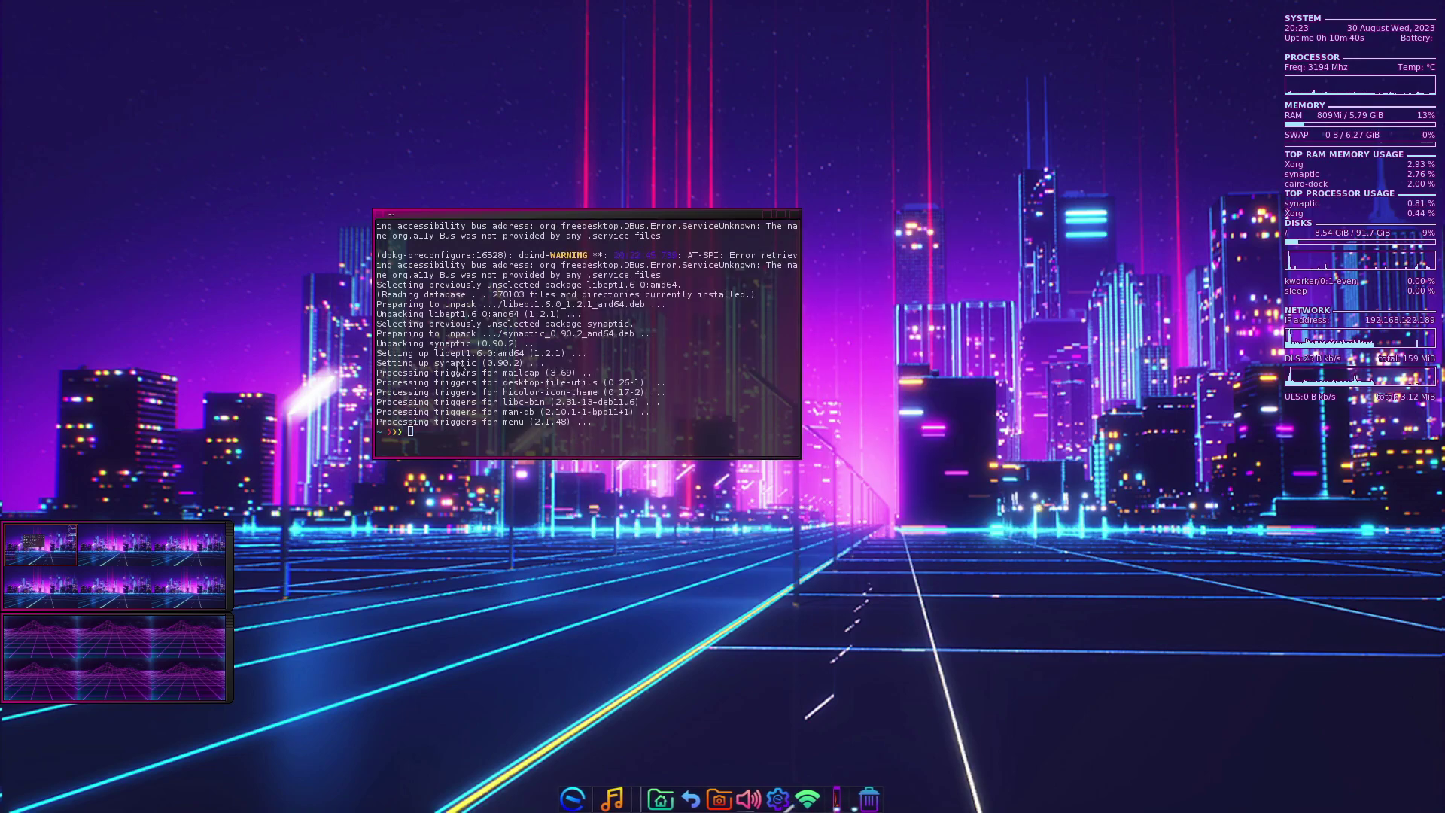
{"action": "type", "text": "sudo apt upgrade"}
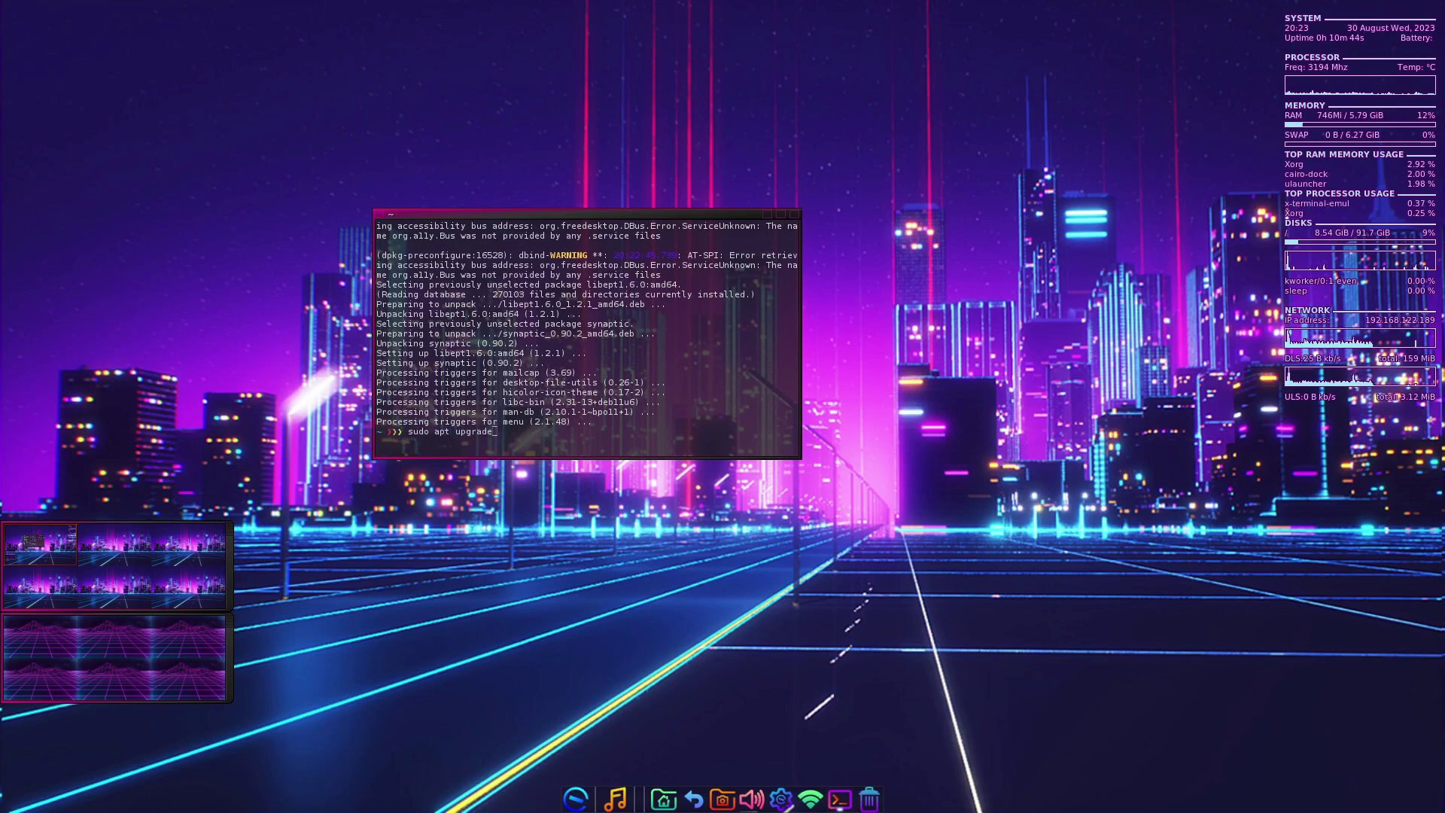
{"action": "key", "text": "Return"}
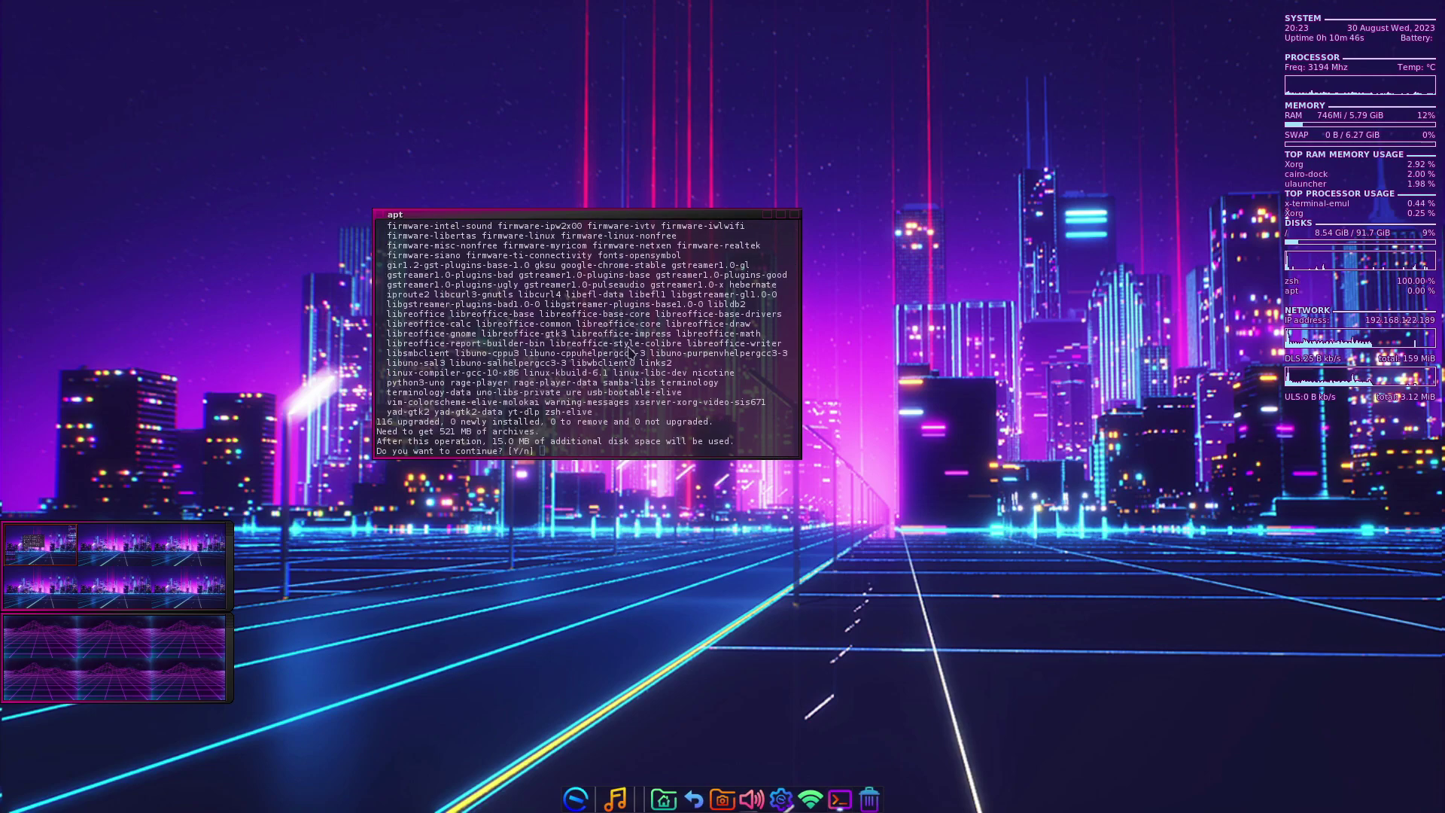
- Review the 116 packages (521 MB) to upgrade and decline with n
{"action": "scroll", "coordinate": [622, 348], "scroll_direction": "up", "scroll_amount": 3}
{"action": "scroll", "coordinate": [622, 348], "scroll_direction": "up", "scroll_amount": 3}
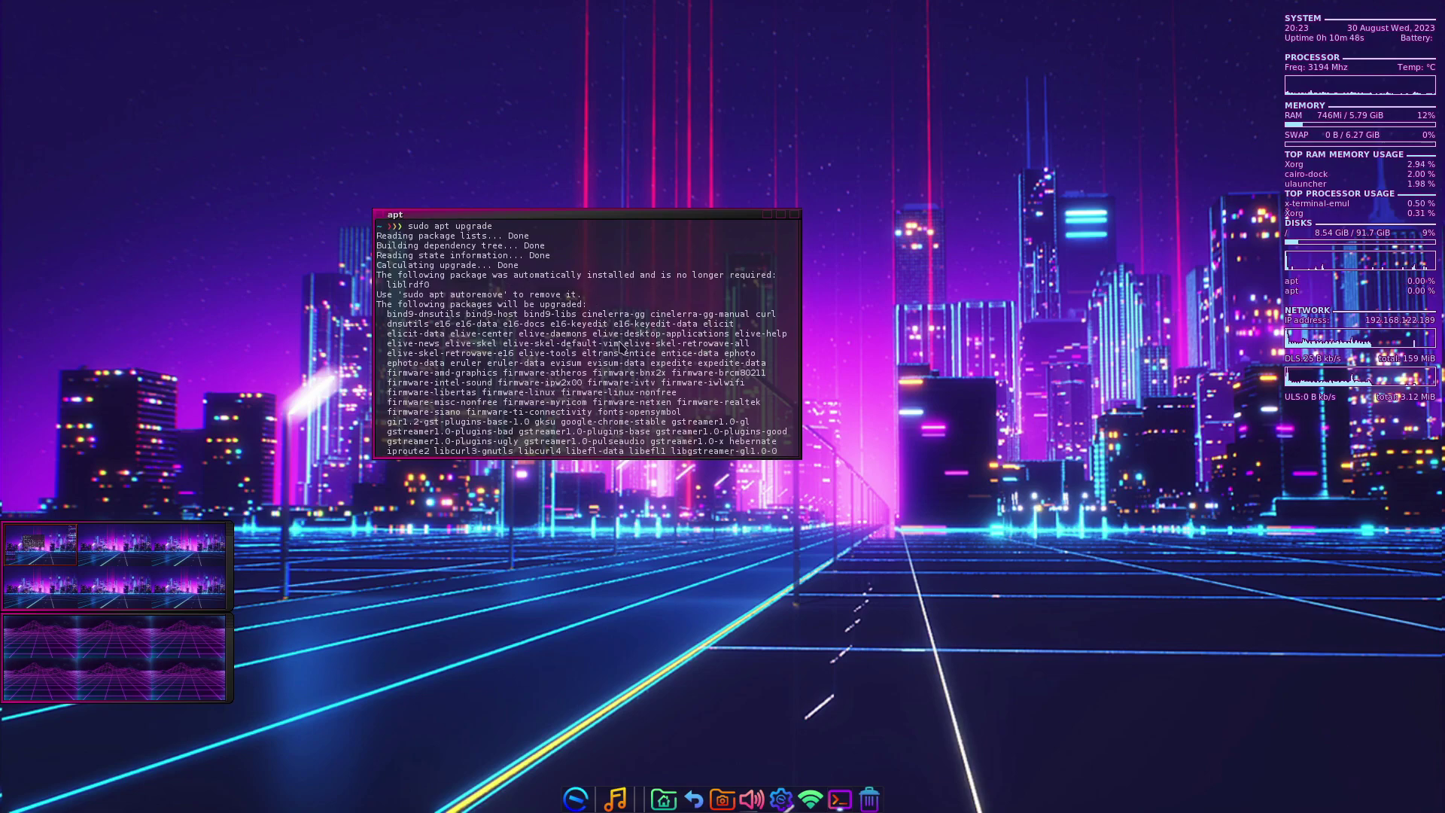
{"action": "scroll", "coordinate": [621, 346], "scroll_direction": "down", "scroll_amount": 6}
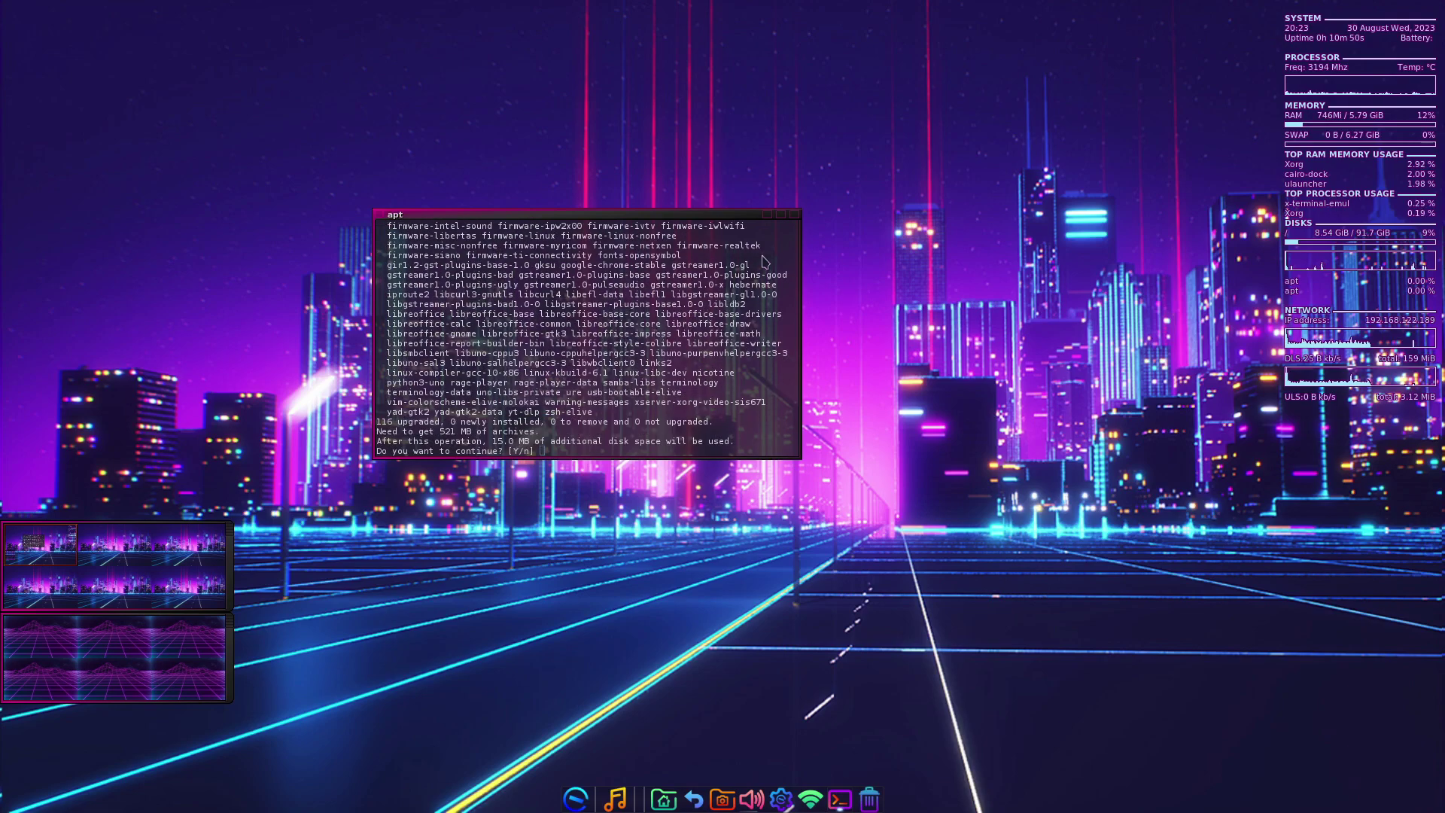
{"action": "type", "text": "n"}
{"action": "key", "text": "Return"}
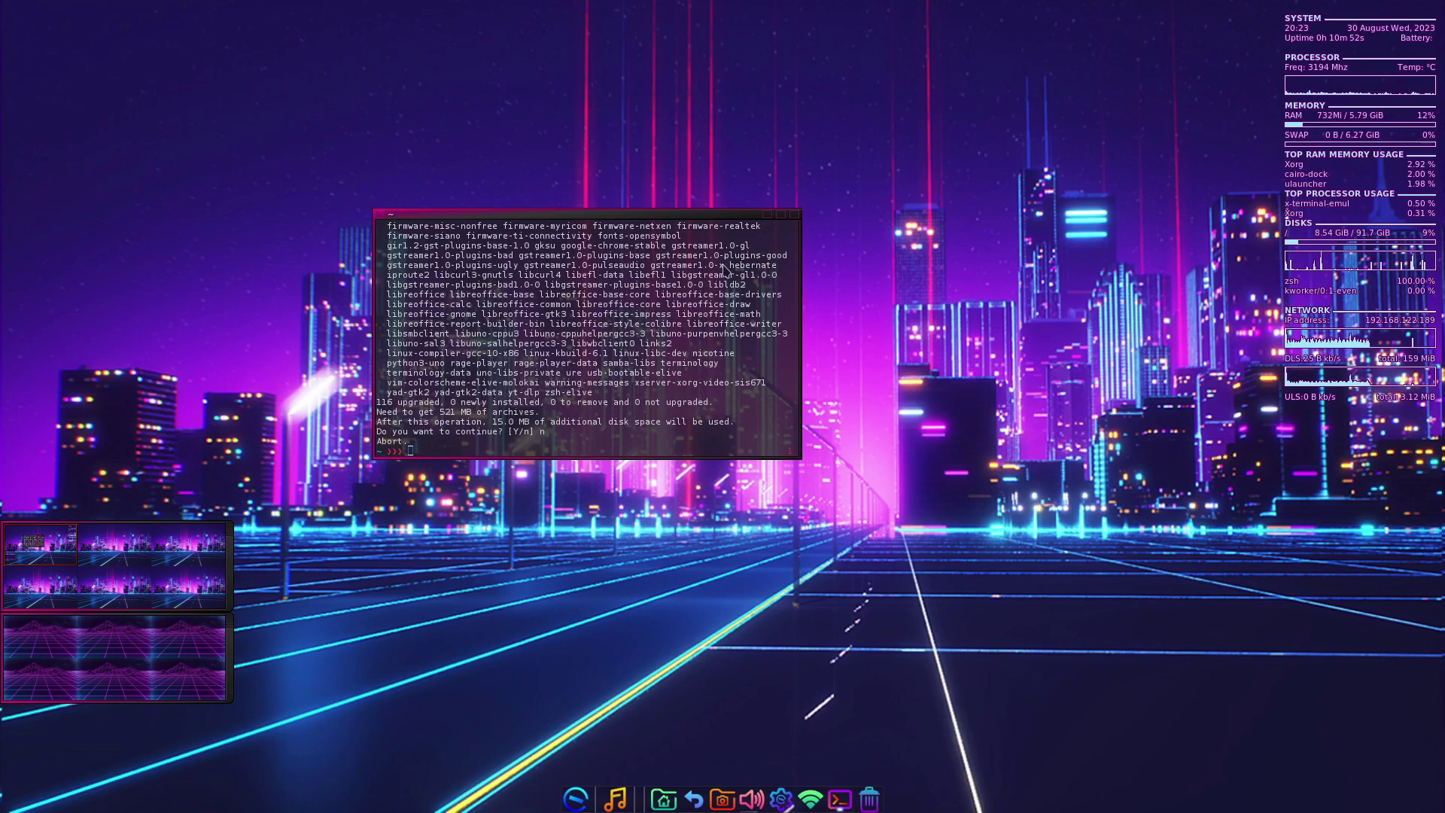
- Launch htop in Terminology to view CPU, memory and task statistics with the process list
{"action": "type", "text": "htop"}
{"action": "key", "text": "Return"}
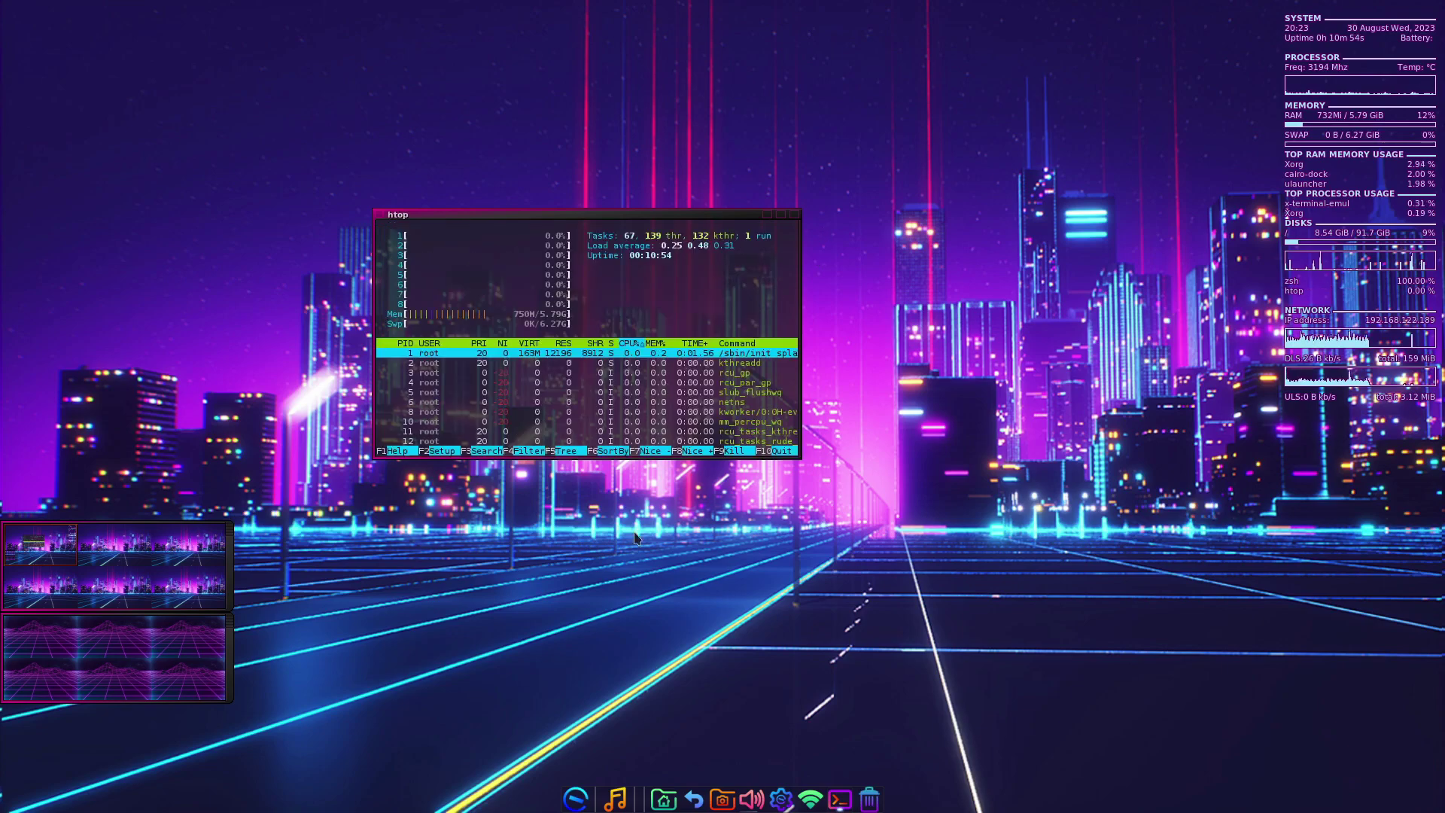